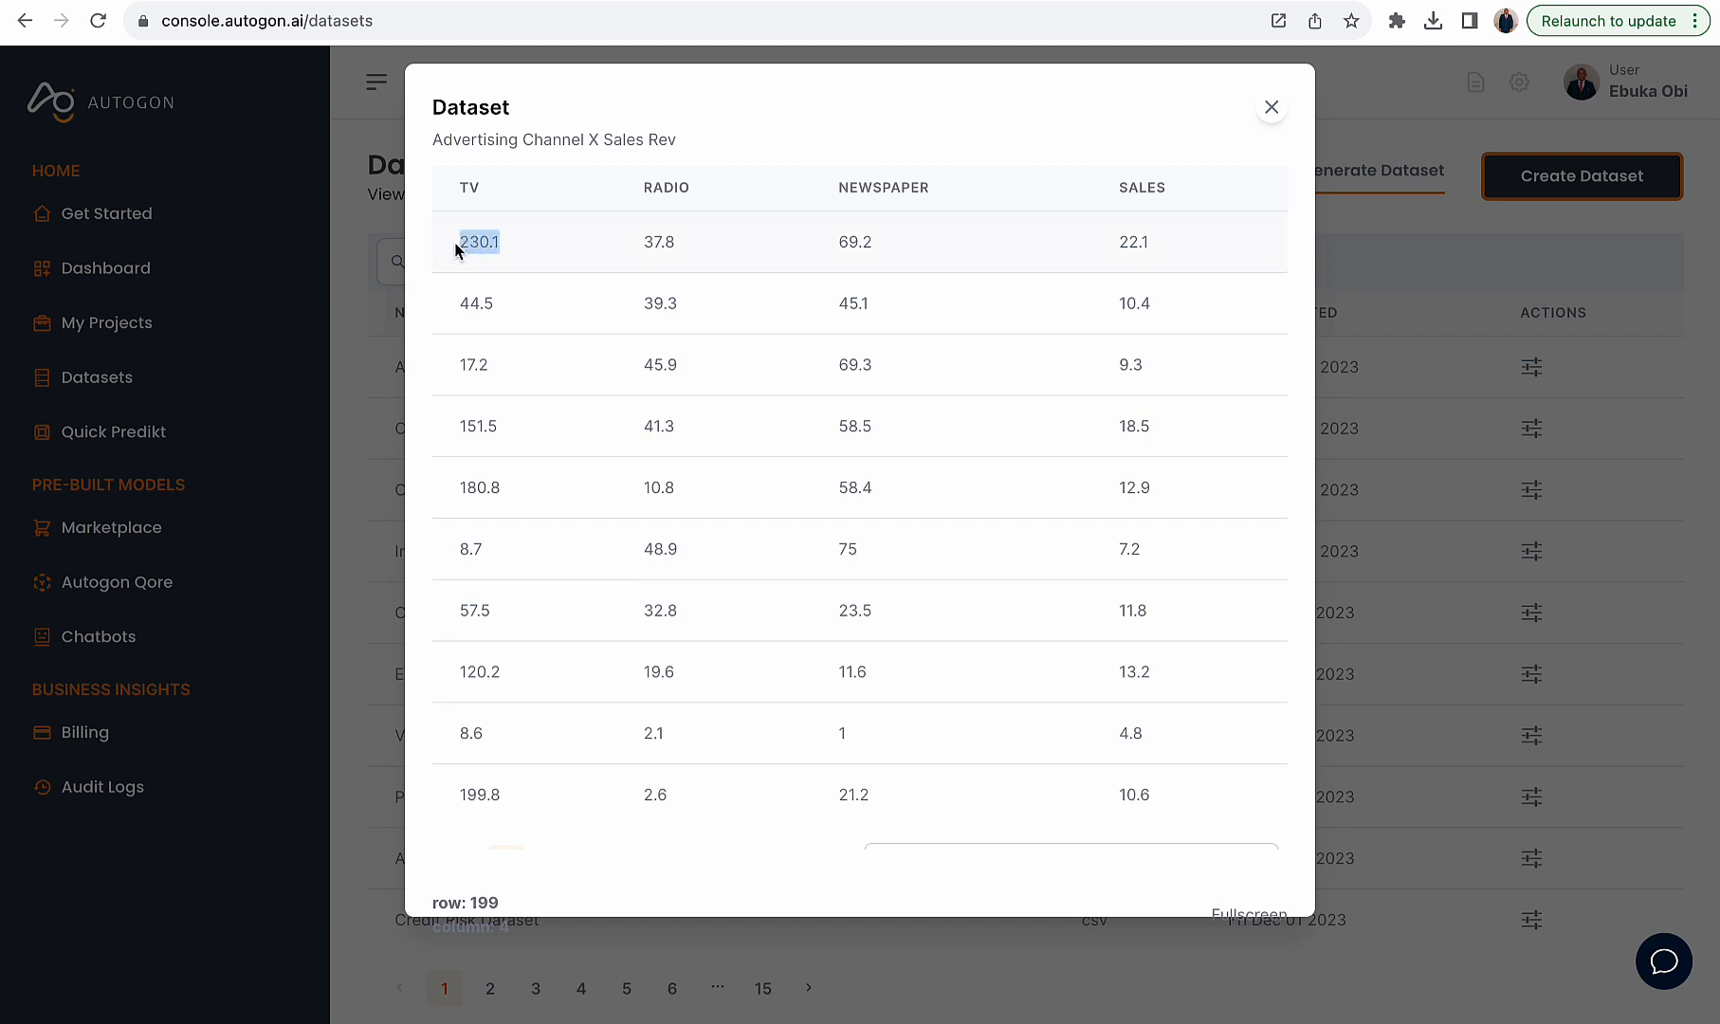
# - Examine the first rows of the Advertising Channel X Sales Rev dataset in the preview table
pyautogui.click(478, 246)
pyautogui.moveTo(638, 246); pyautogui.dragTo(715, 247)
pyautogui.moveTo(835, 243); pyautogui.dragTo(869, 243)
pyautogui.click(461, 243)
pyautogui.moveTo(461, 243); pyautogui.dragTo(1152, 257)
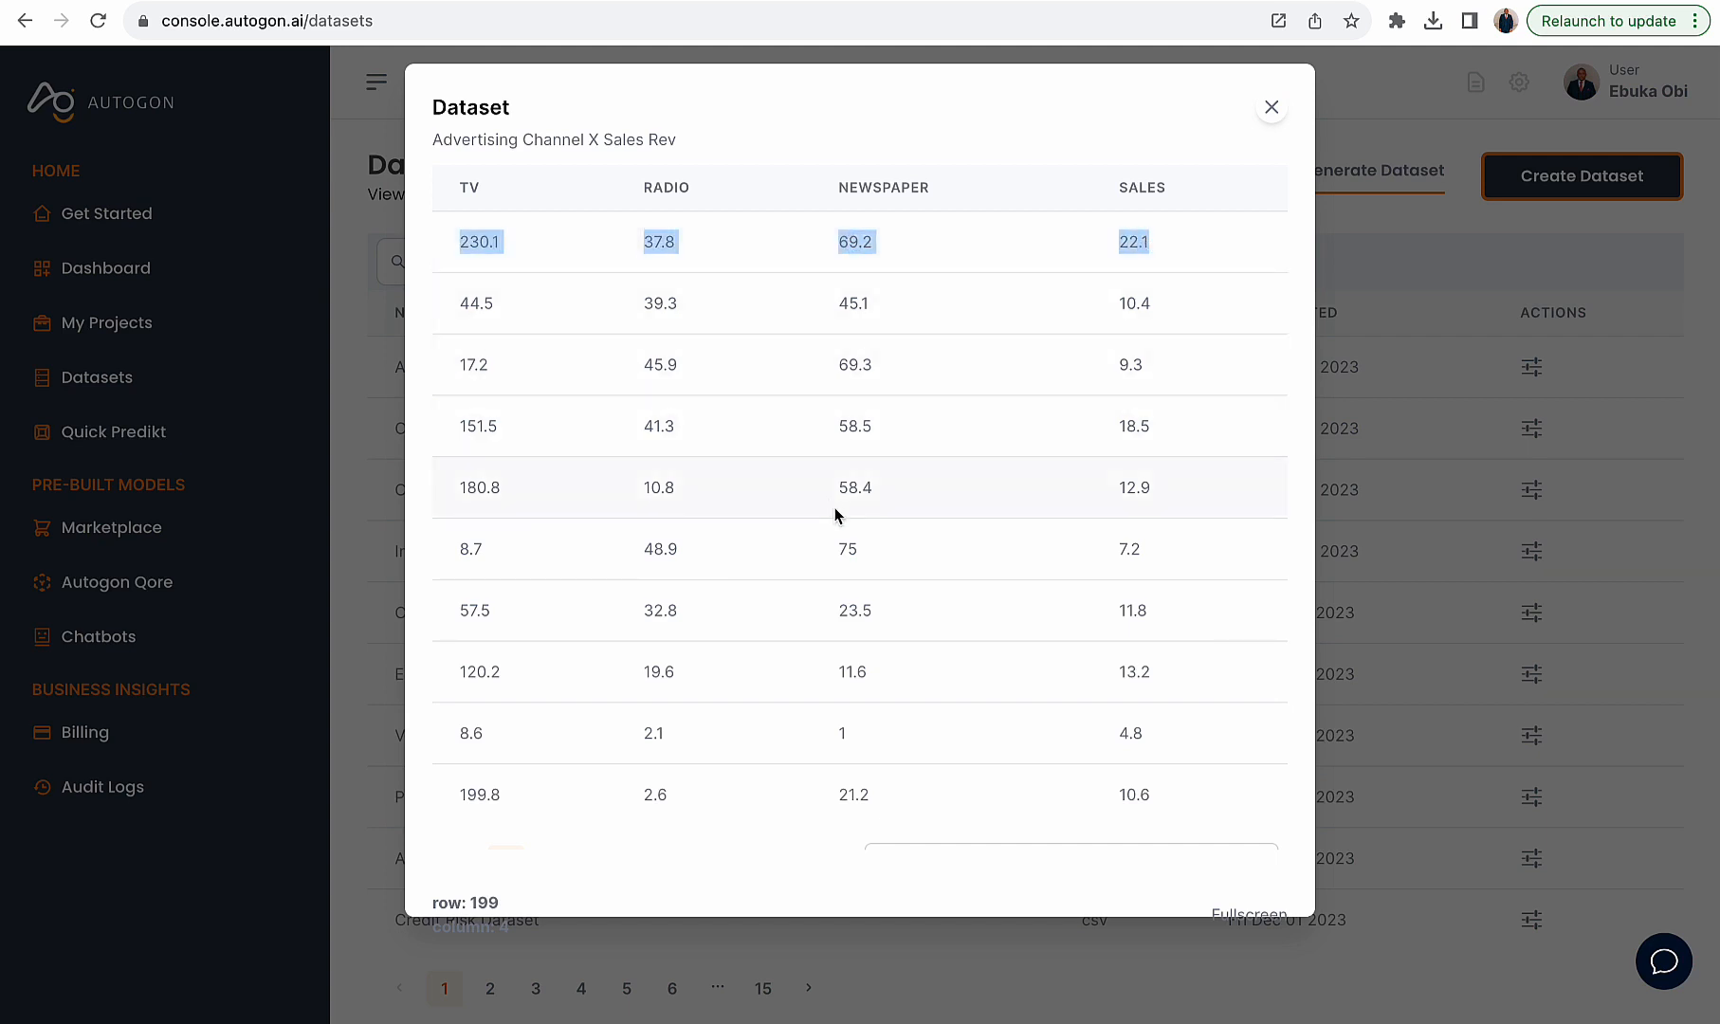
pyautogui.scroll(-1, 834, 515)
pyautogui.scroll(1, 835, 515)
pyautogui.click(1119, 248)
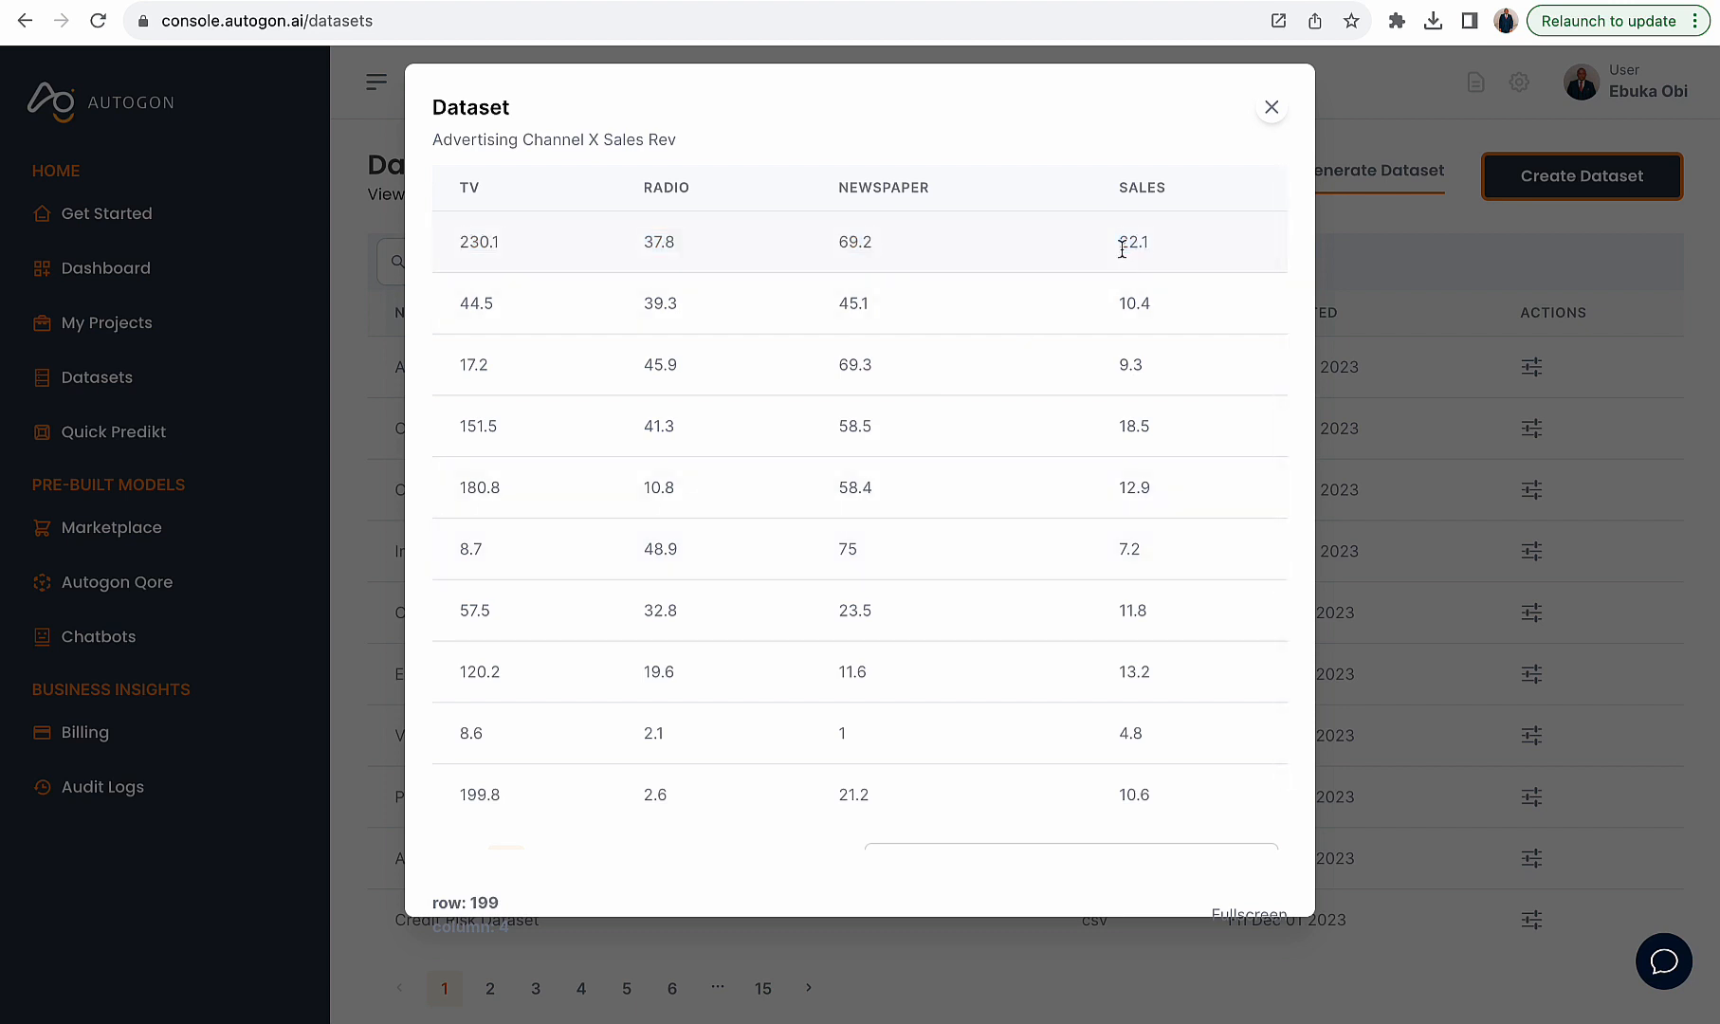
pyautogui.moveTo(1115, 246); pyautogui.dragTo(1168, 253)
pyautogui.moveTo(457, 303); pyautogui.dragTo(1178, 307)
pyautogui.click(1140, 299)
pyautogui.moveTo(458, 613)
pyautogui.mouseDown()
pyautogui.moveTo(821, 636)
pyautogui.moveTo(518, 613)
pyautogui.moveTo(445, 626)
pyautogui.mouseUp()
pyautogui.moveTo(641, 626); pyautogui.dragTo(693, 619)
pyautogui.moveTo(840, 614); pyautogui.dragTo(1207, 633)
pyautogui.scroll(-2, 1207, 632)
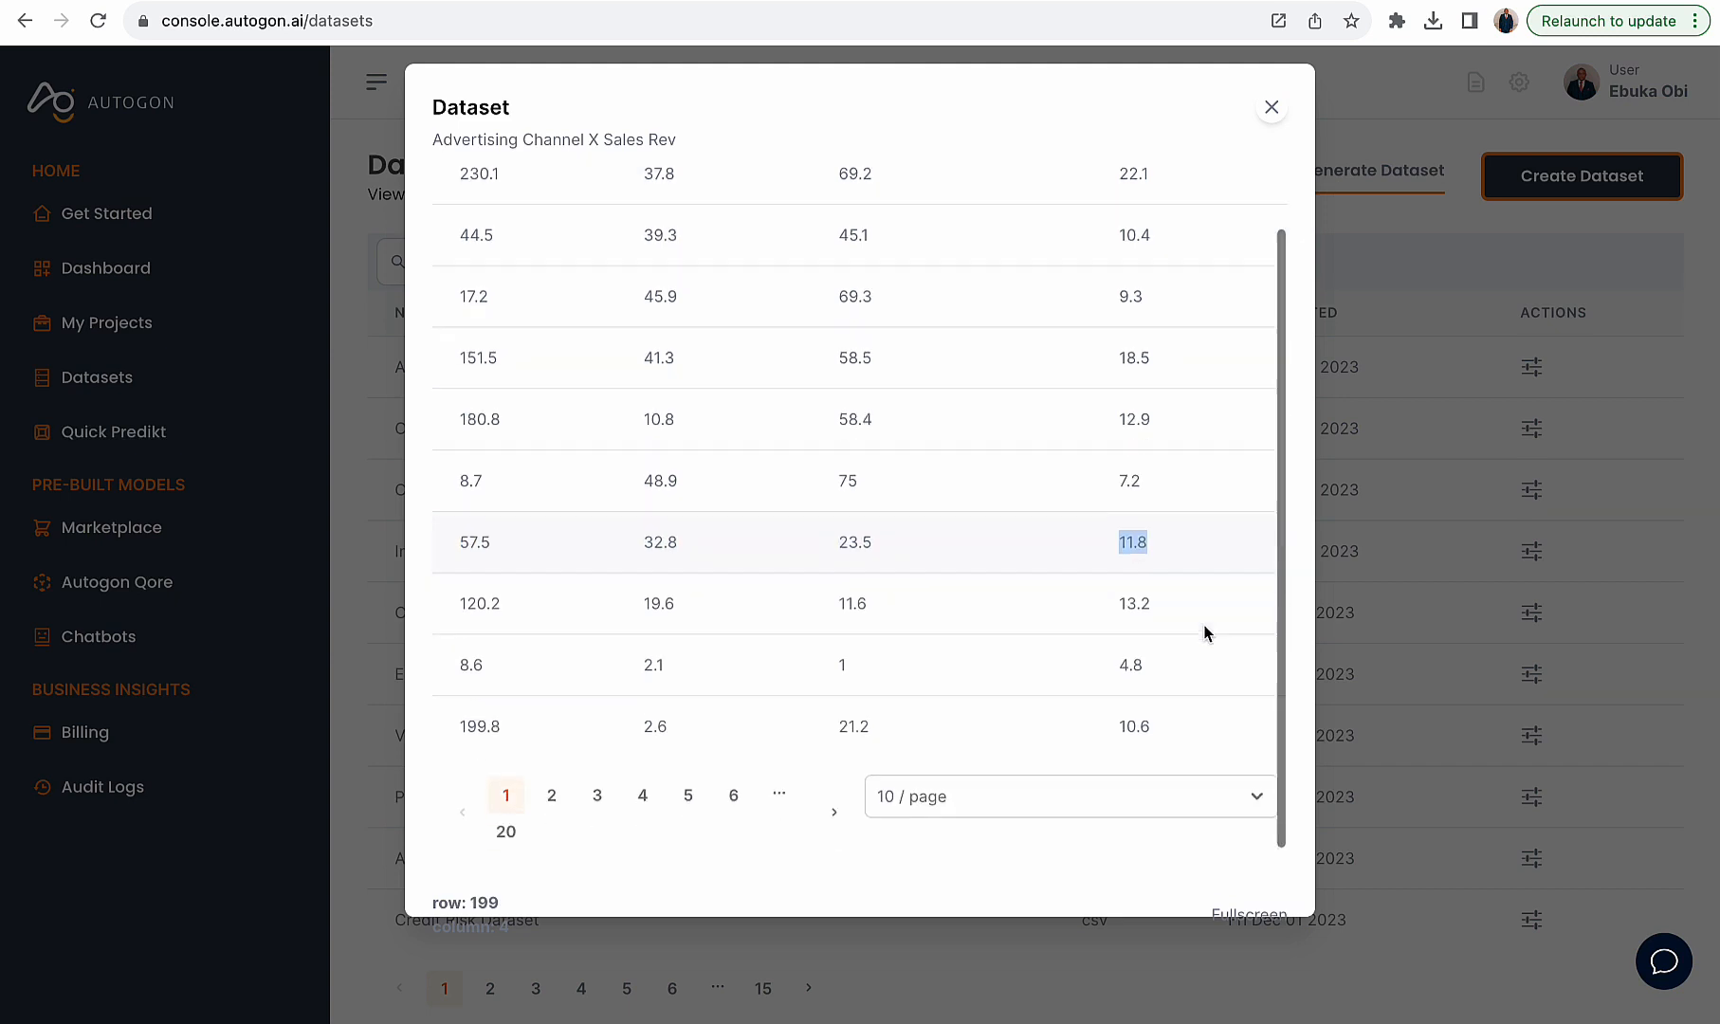
# - Page through the dataset preview from page 2 to page 6
pyautogui.click(553, 798)
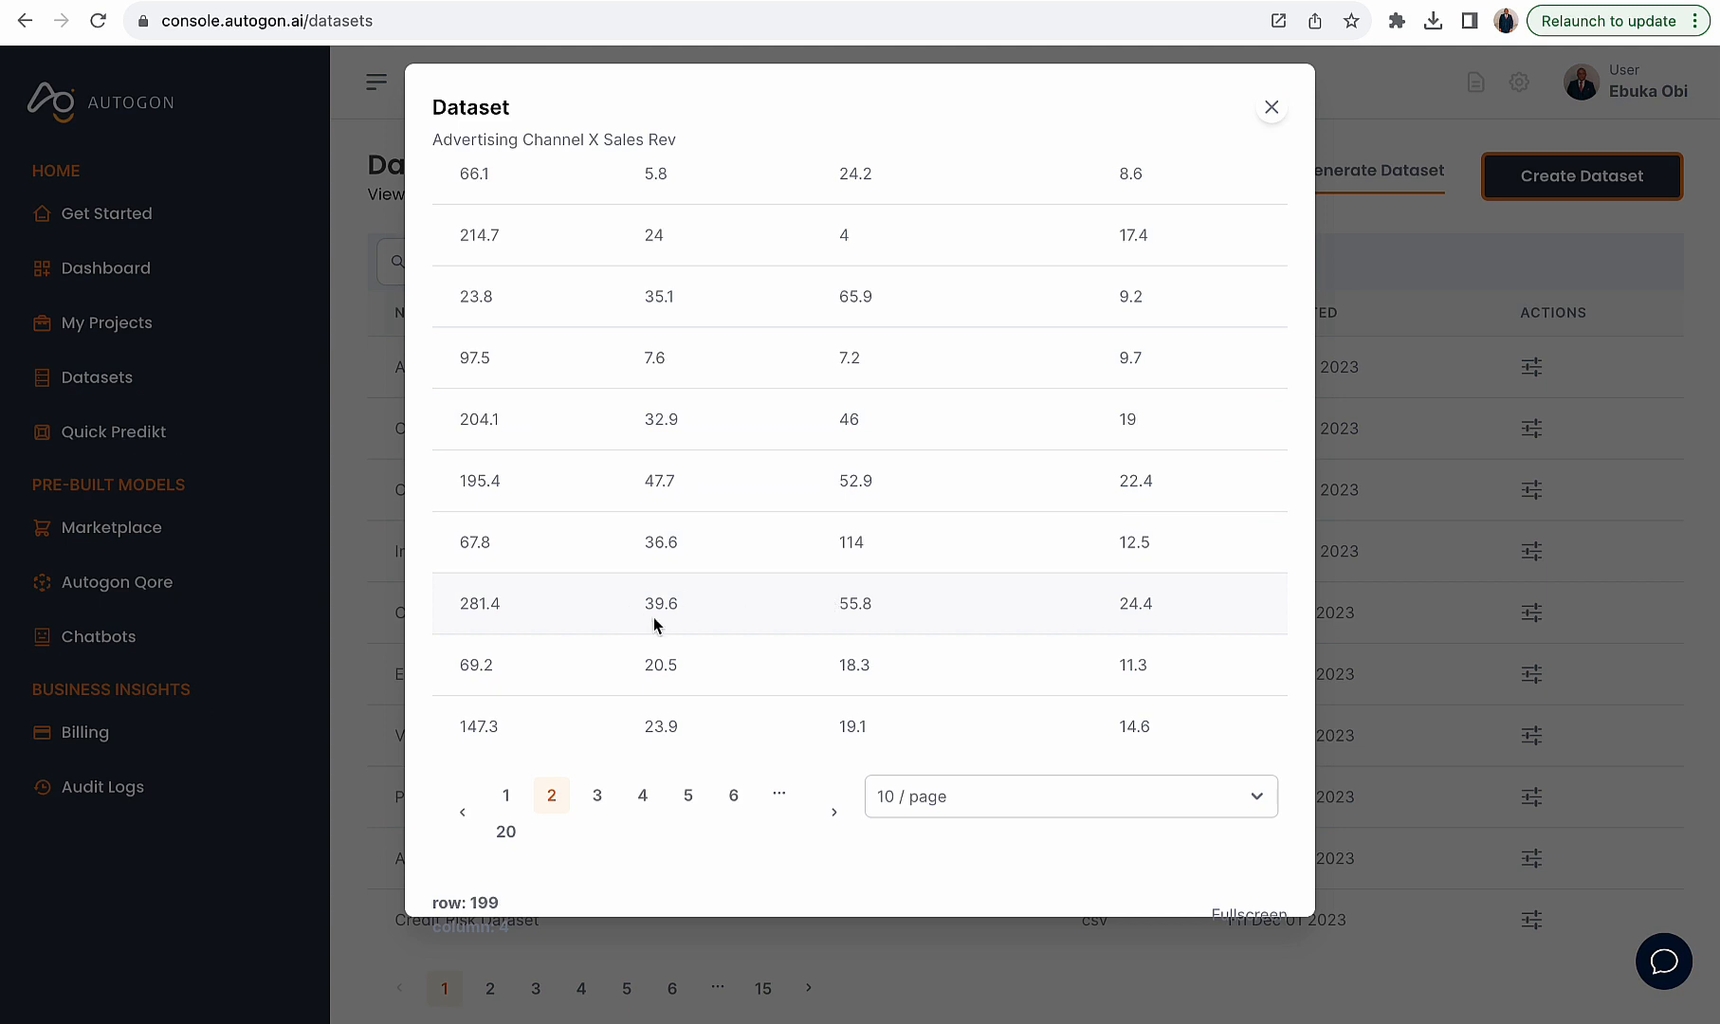
pyautogui.click(595, 799)
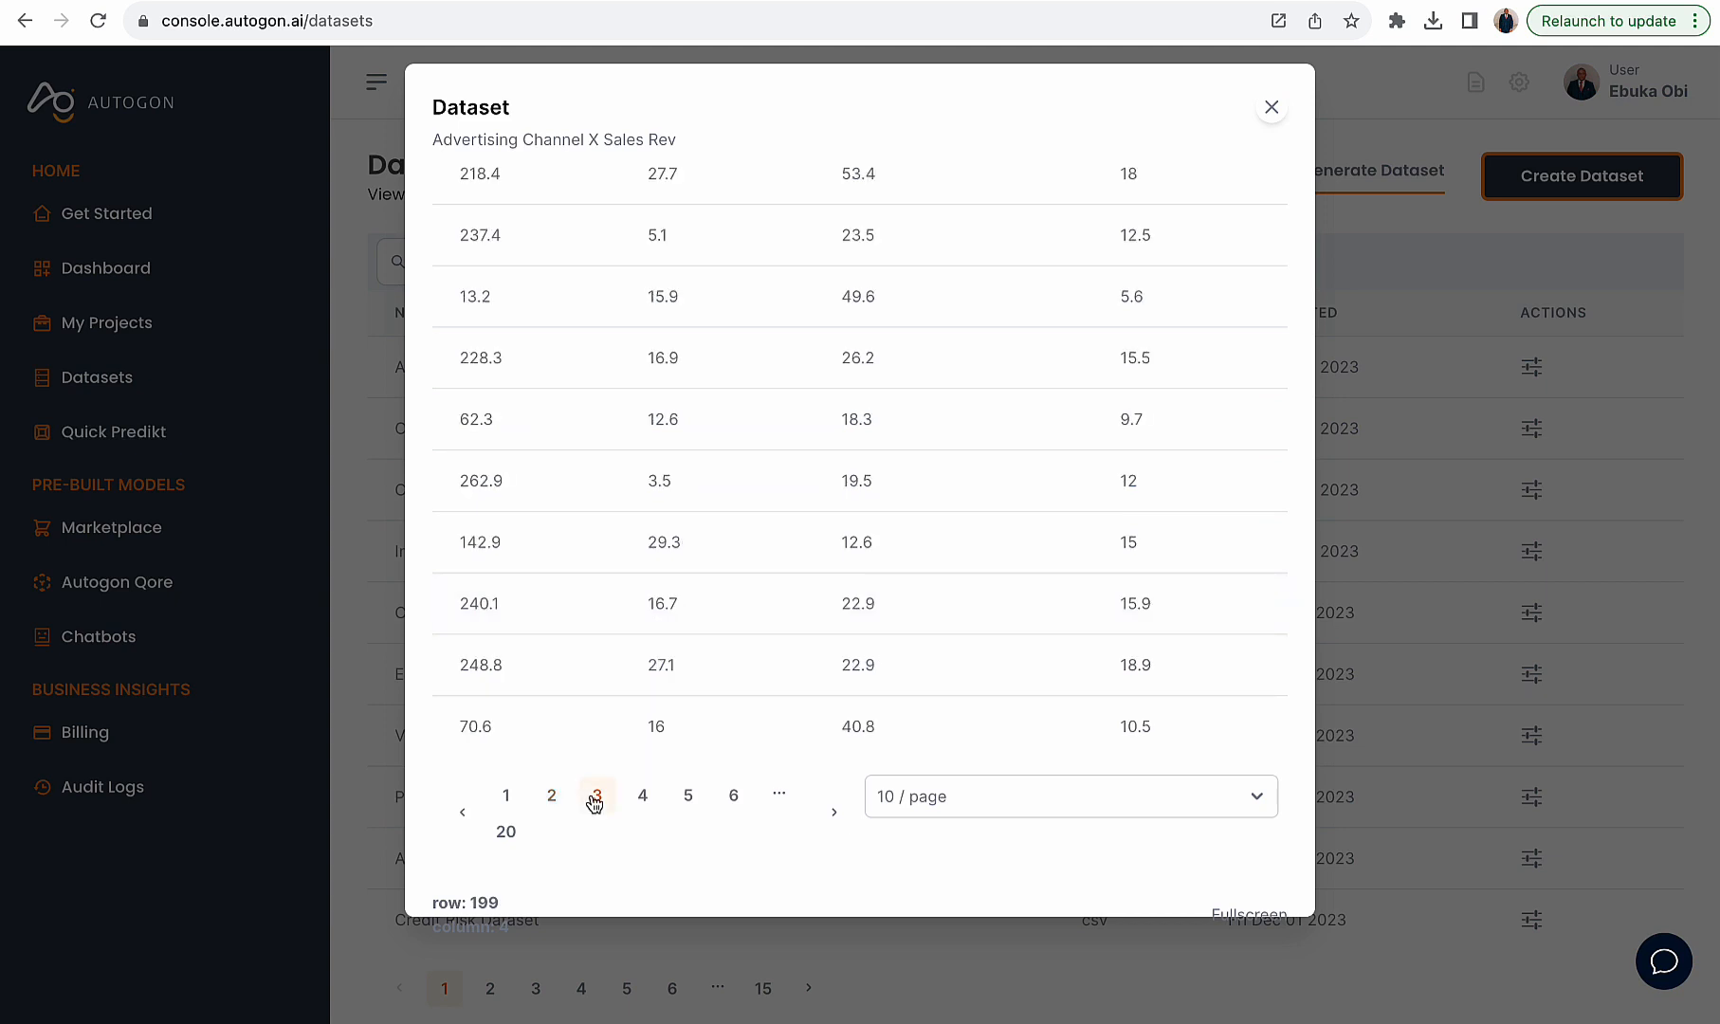
pyautogui.click(639, 799)
pyautogui.scroll(1, 770, 503)
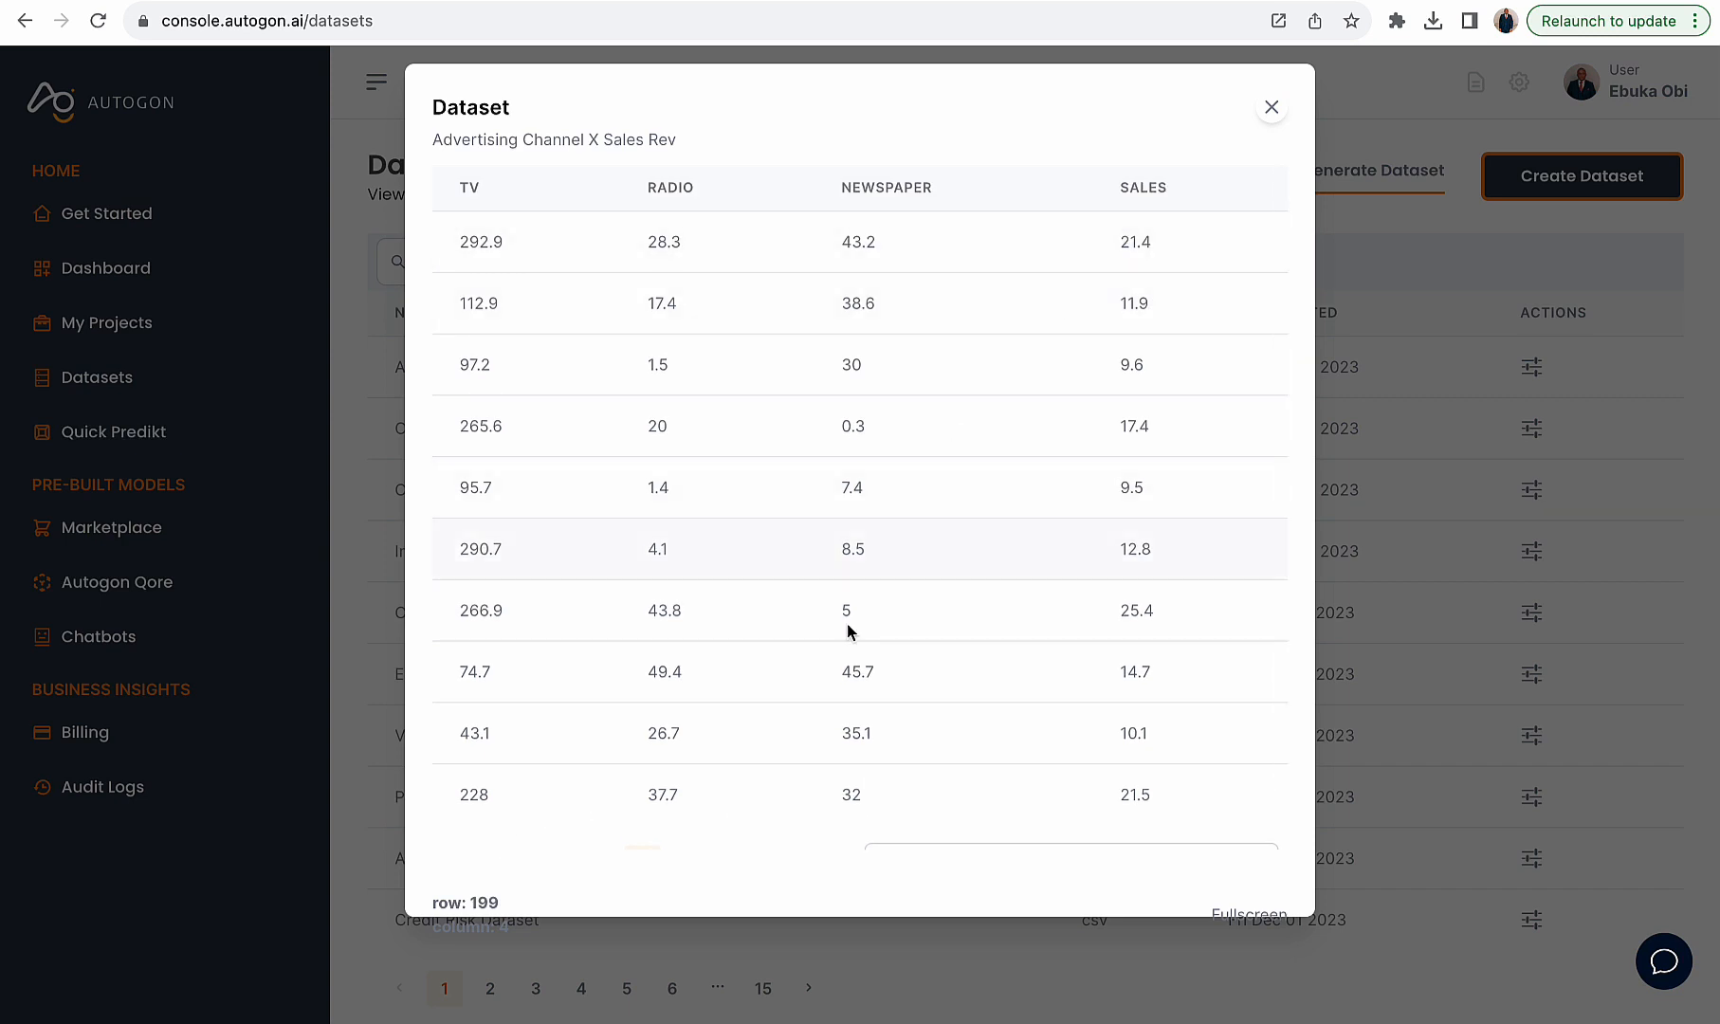
pyautogui.scroll(-1, 850, 633)
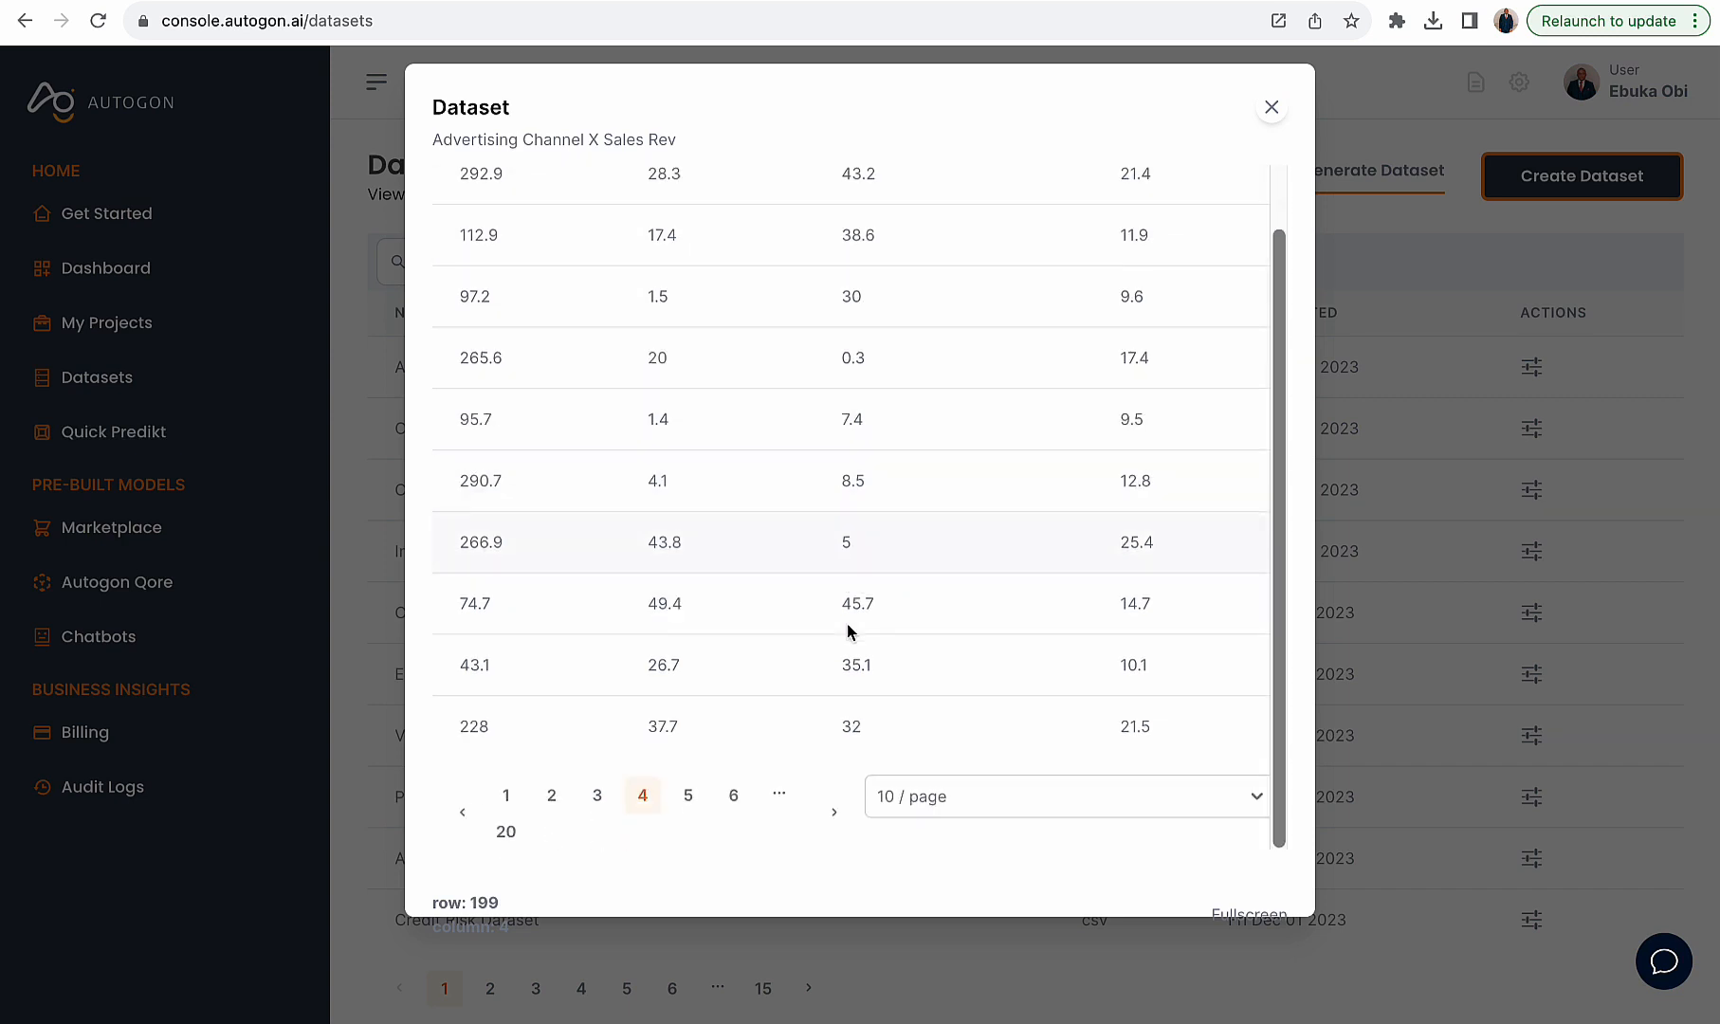
pyautogui.click(688, 800)
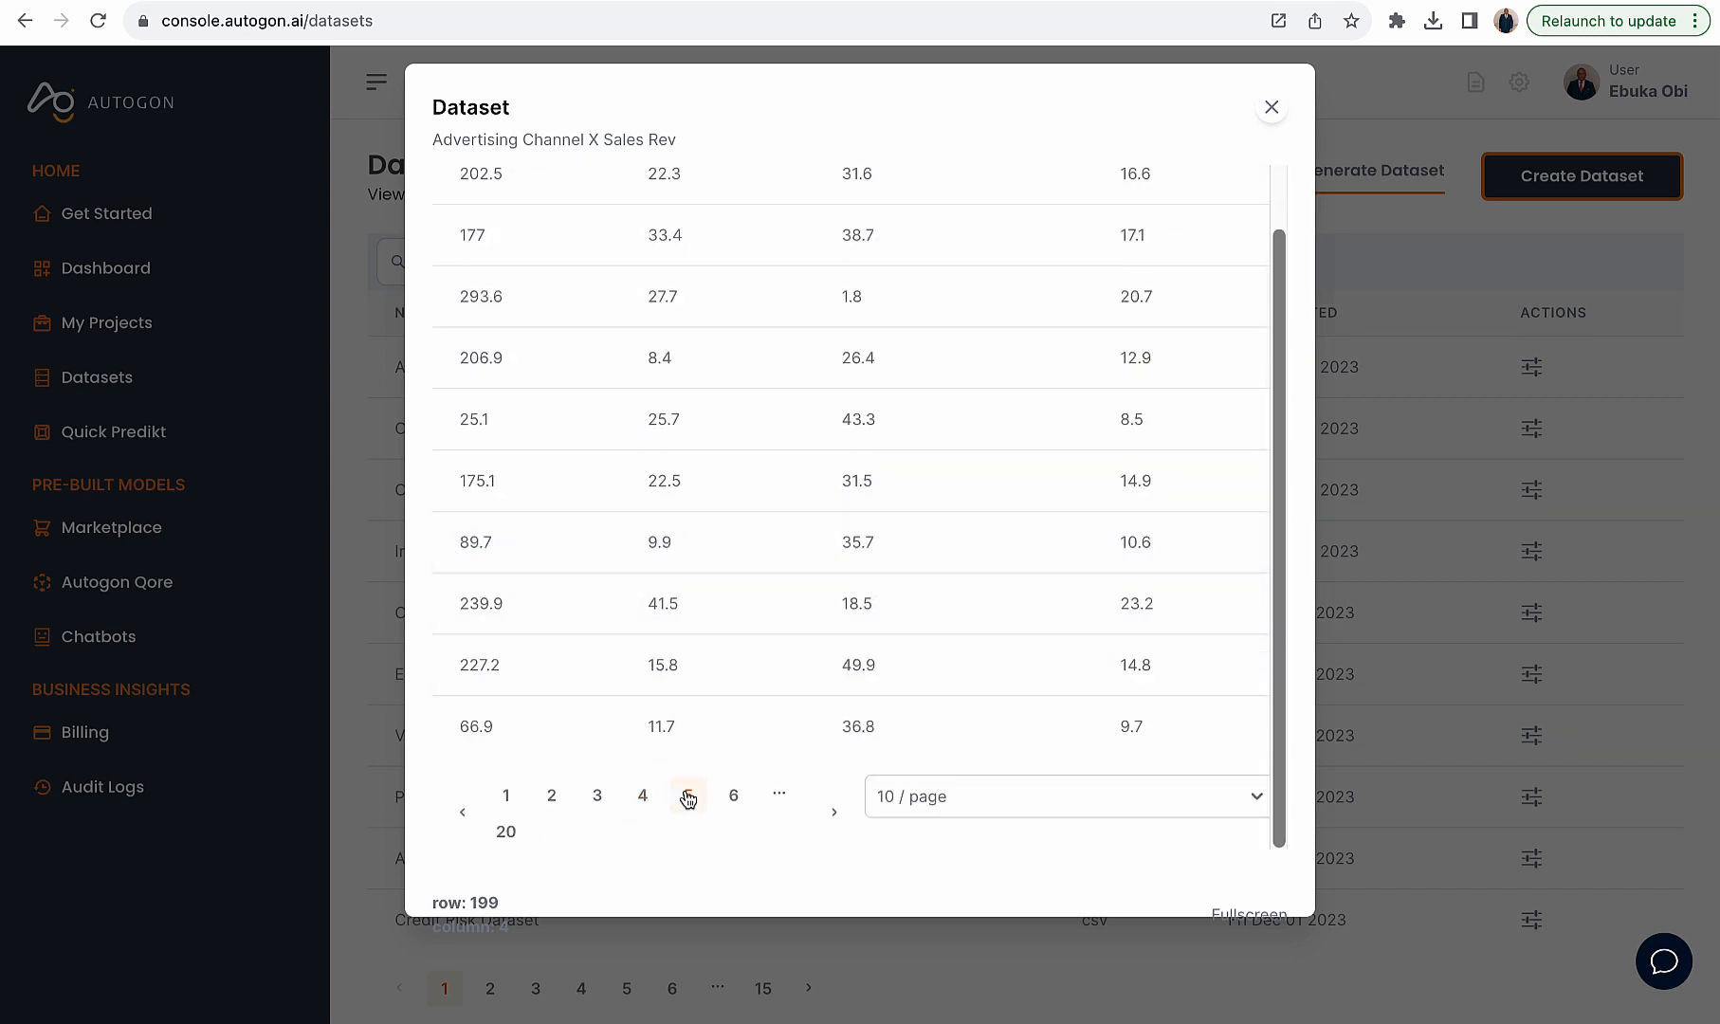
pyautogui.click(728, 795)
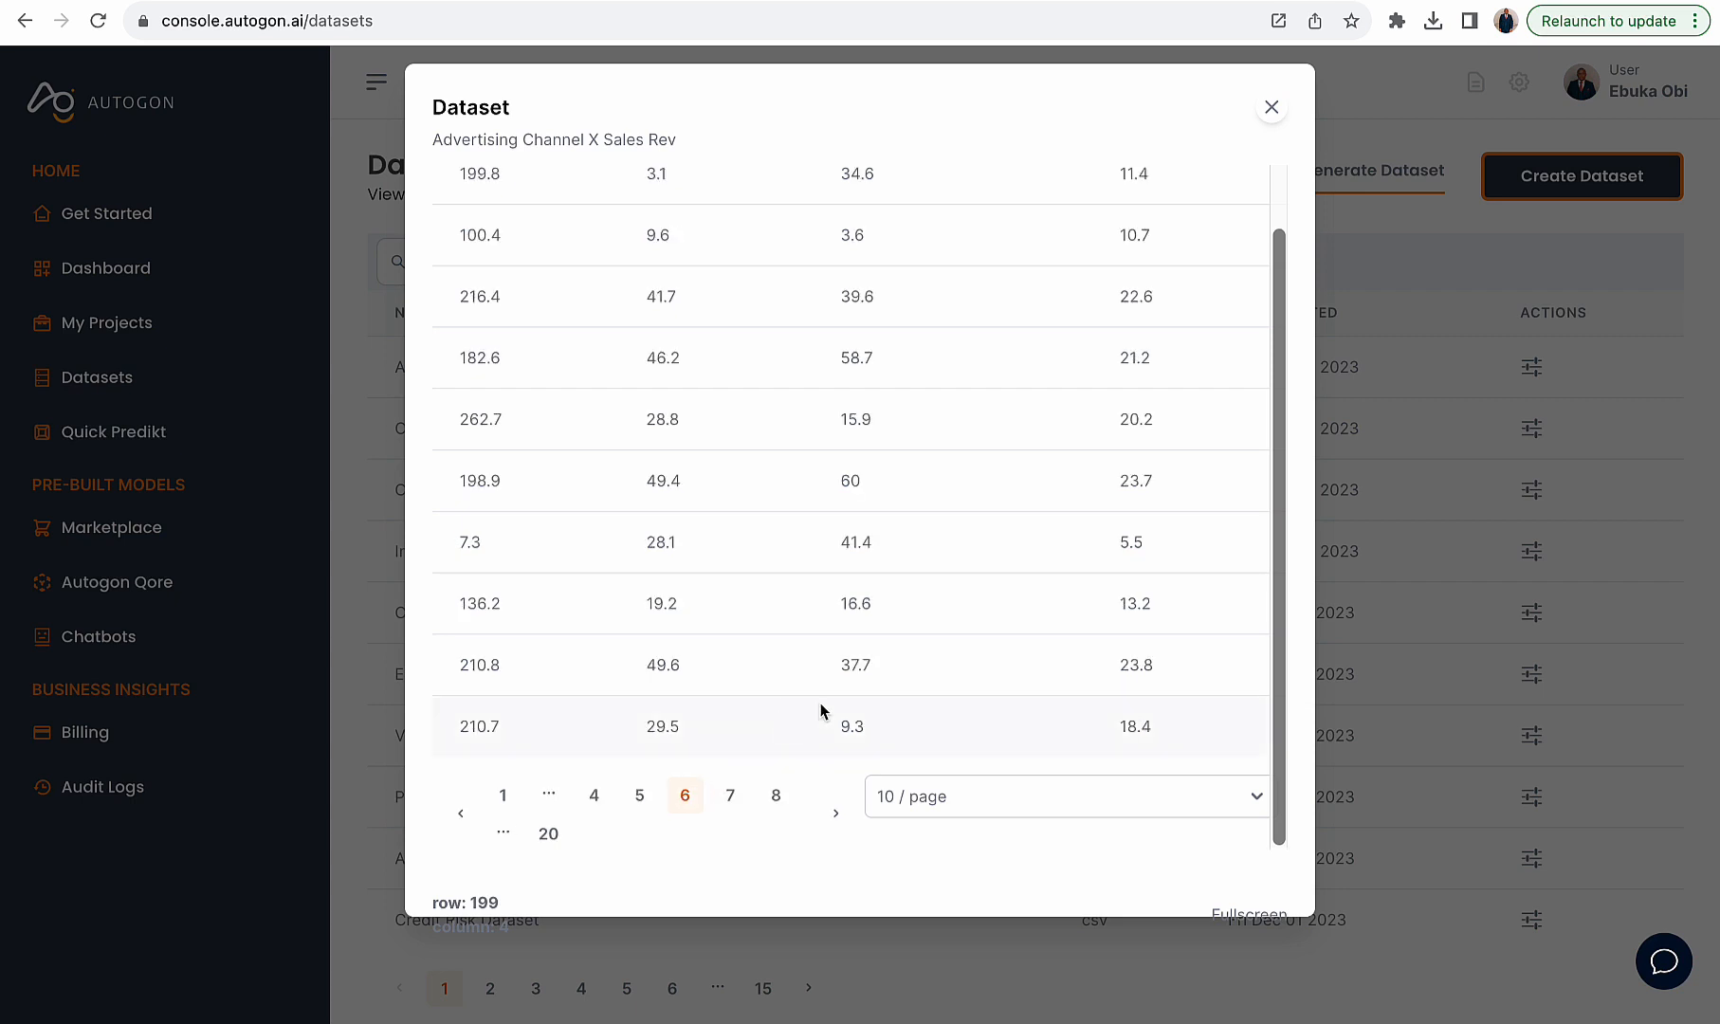
pyautogui.scroll(2, 856, 711)
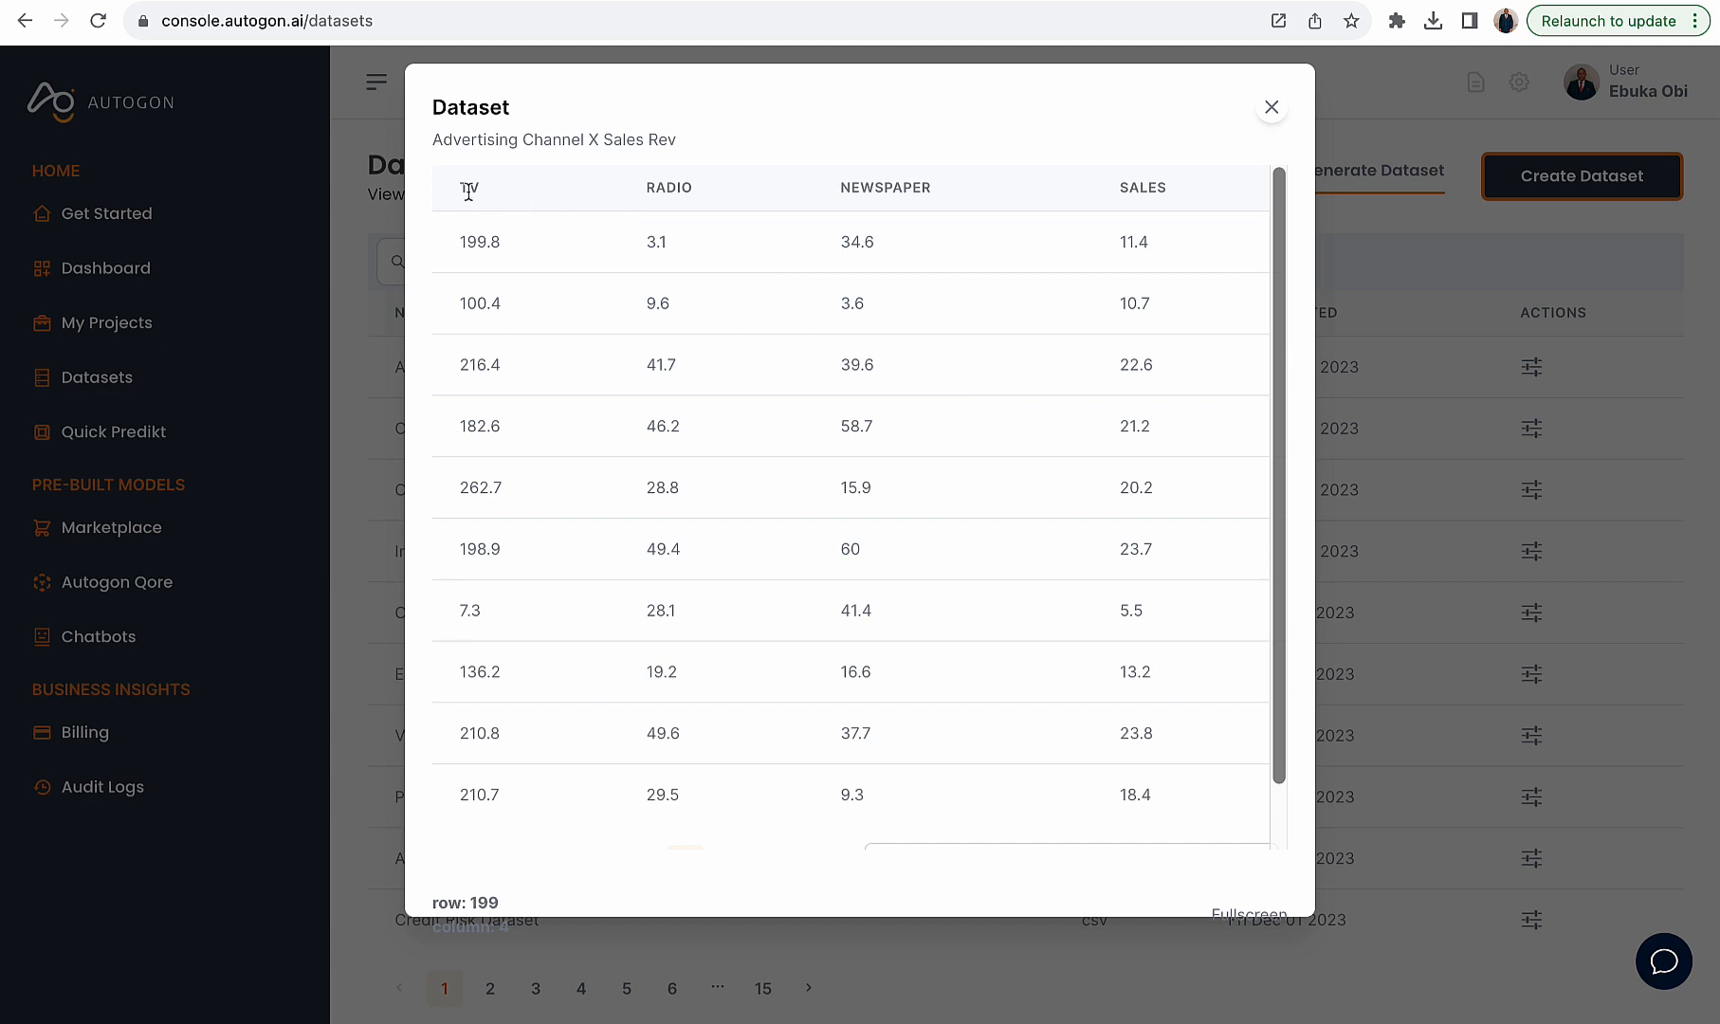
# - Examine the TV, RADIO, NEWSPAPER and SALES column headers of the preview table
pyautogui.moveTo(459, 189); pyautogui.dragTo(510, 193)
pyautogui.moveTo(630, 194); pyautogui.dragTo(725, 191)
pyautogui.click(834, 185)
pyautogui.moveTo(952, 196); pyautogui.dragTo(852, 186)
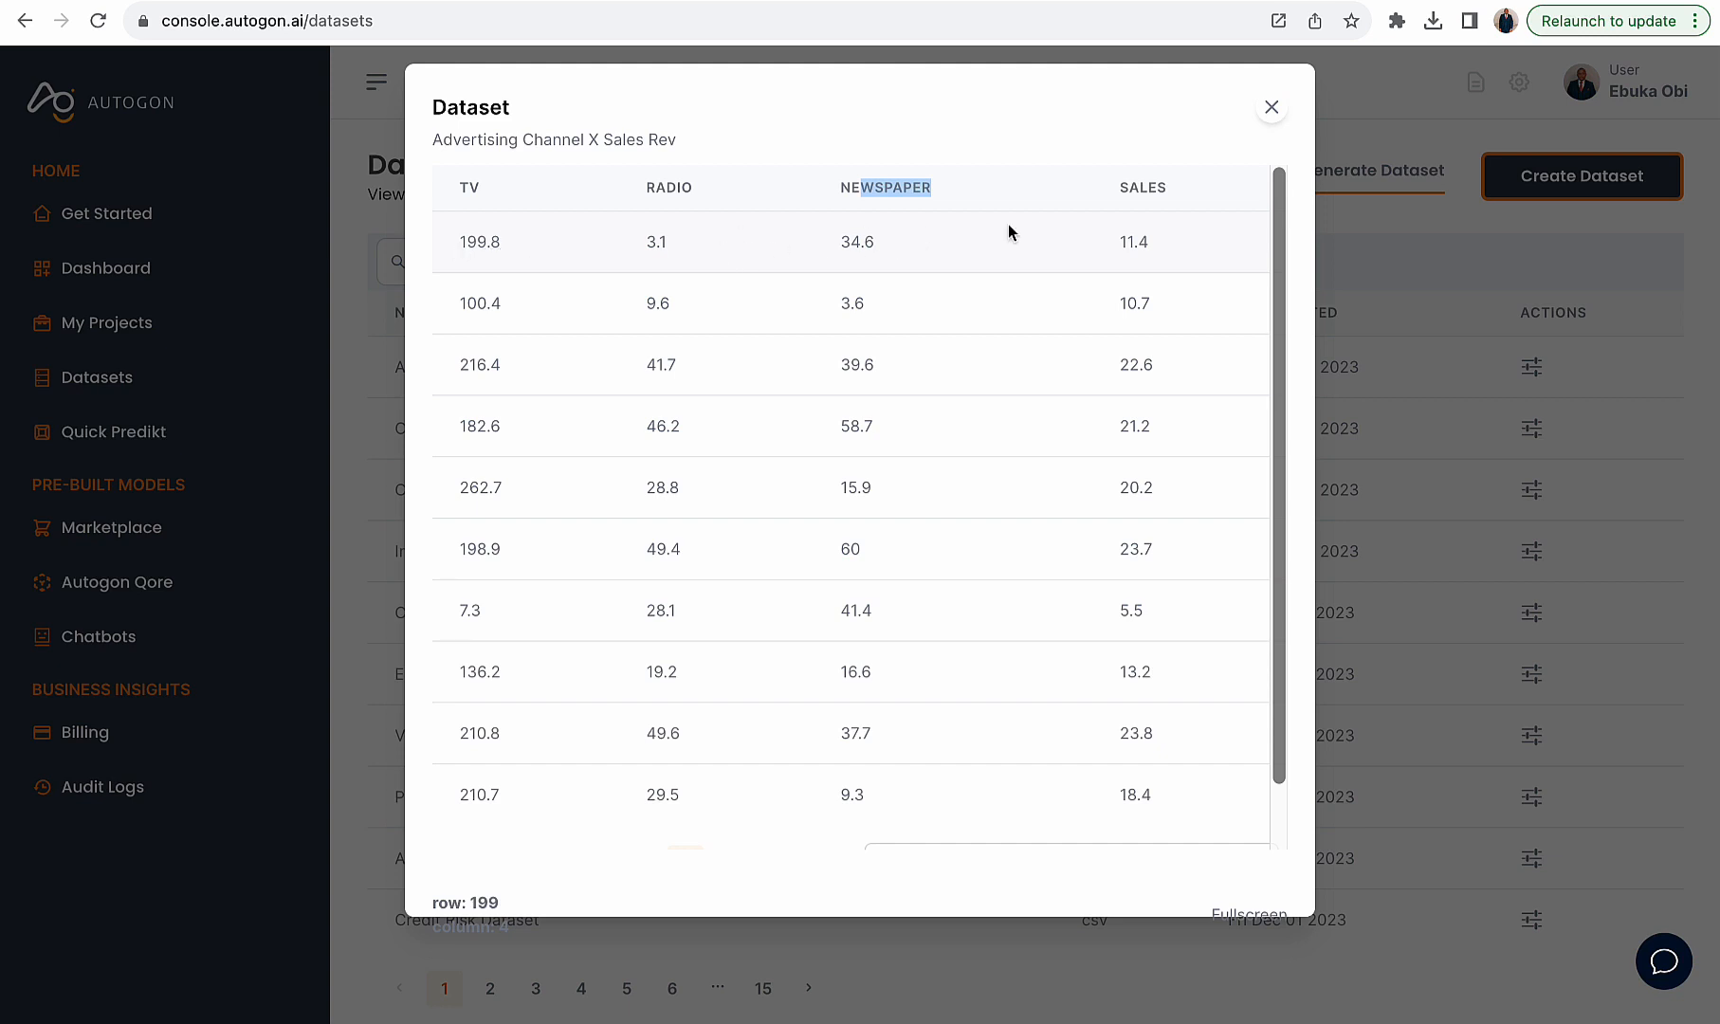
pyautogui.moveTo(1115, 239); pyautogui.dragTo(1159, 247)
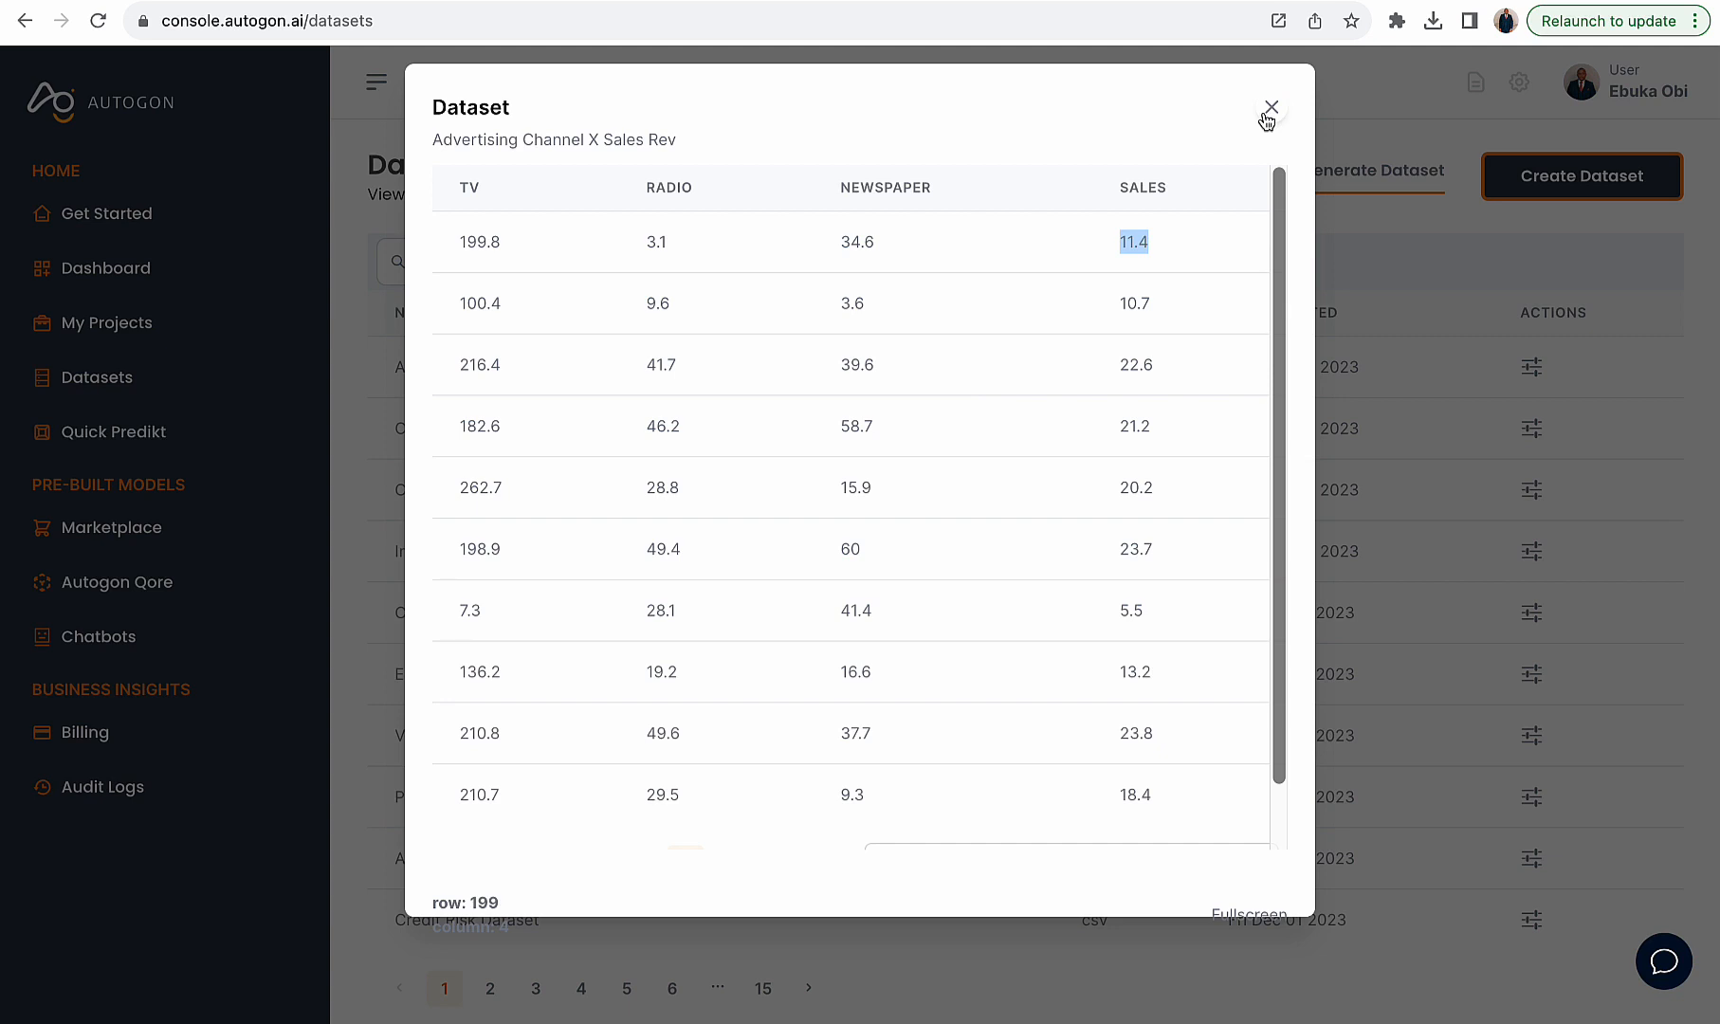
pyautogui.click(1137, 239)
pyautogui.moveTo(967, 194); pyautogui.dragTo(454, 187)
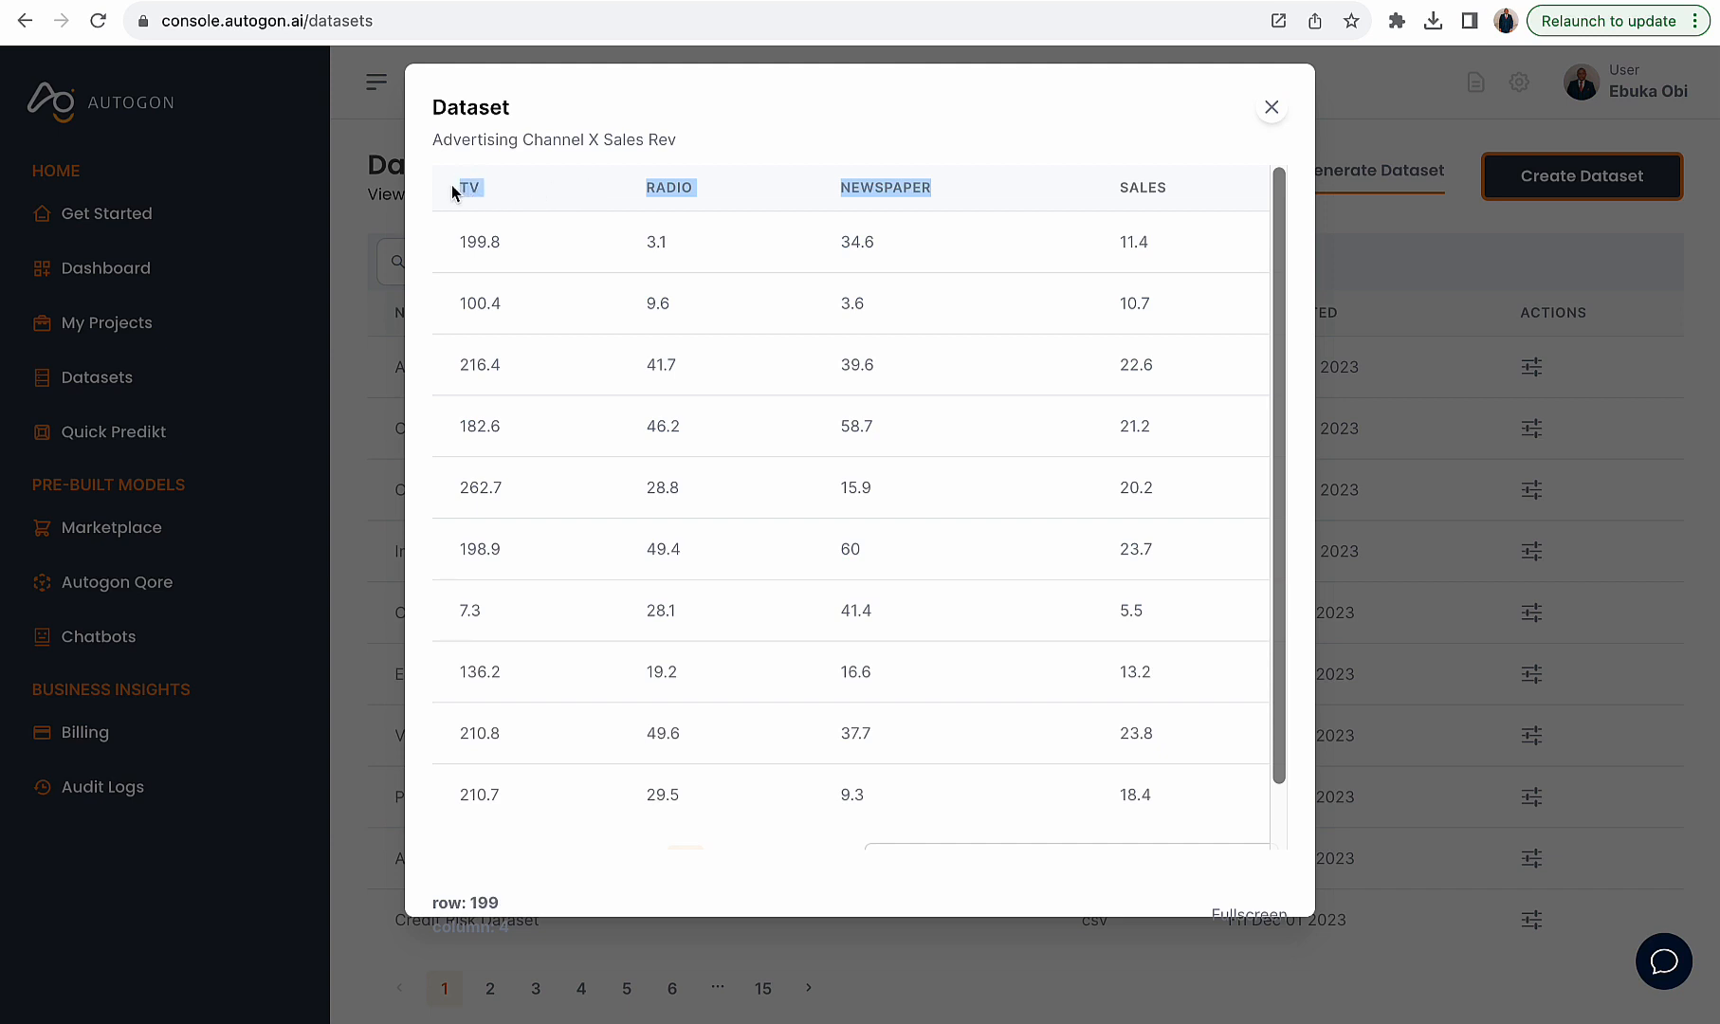
pyautogui.moveTo(1115, 191); pyautogui.dragTo(1179, 195)
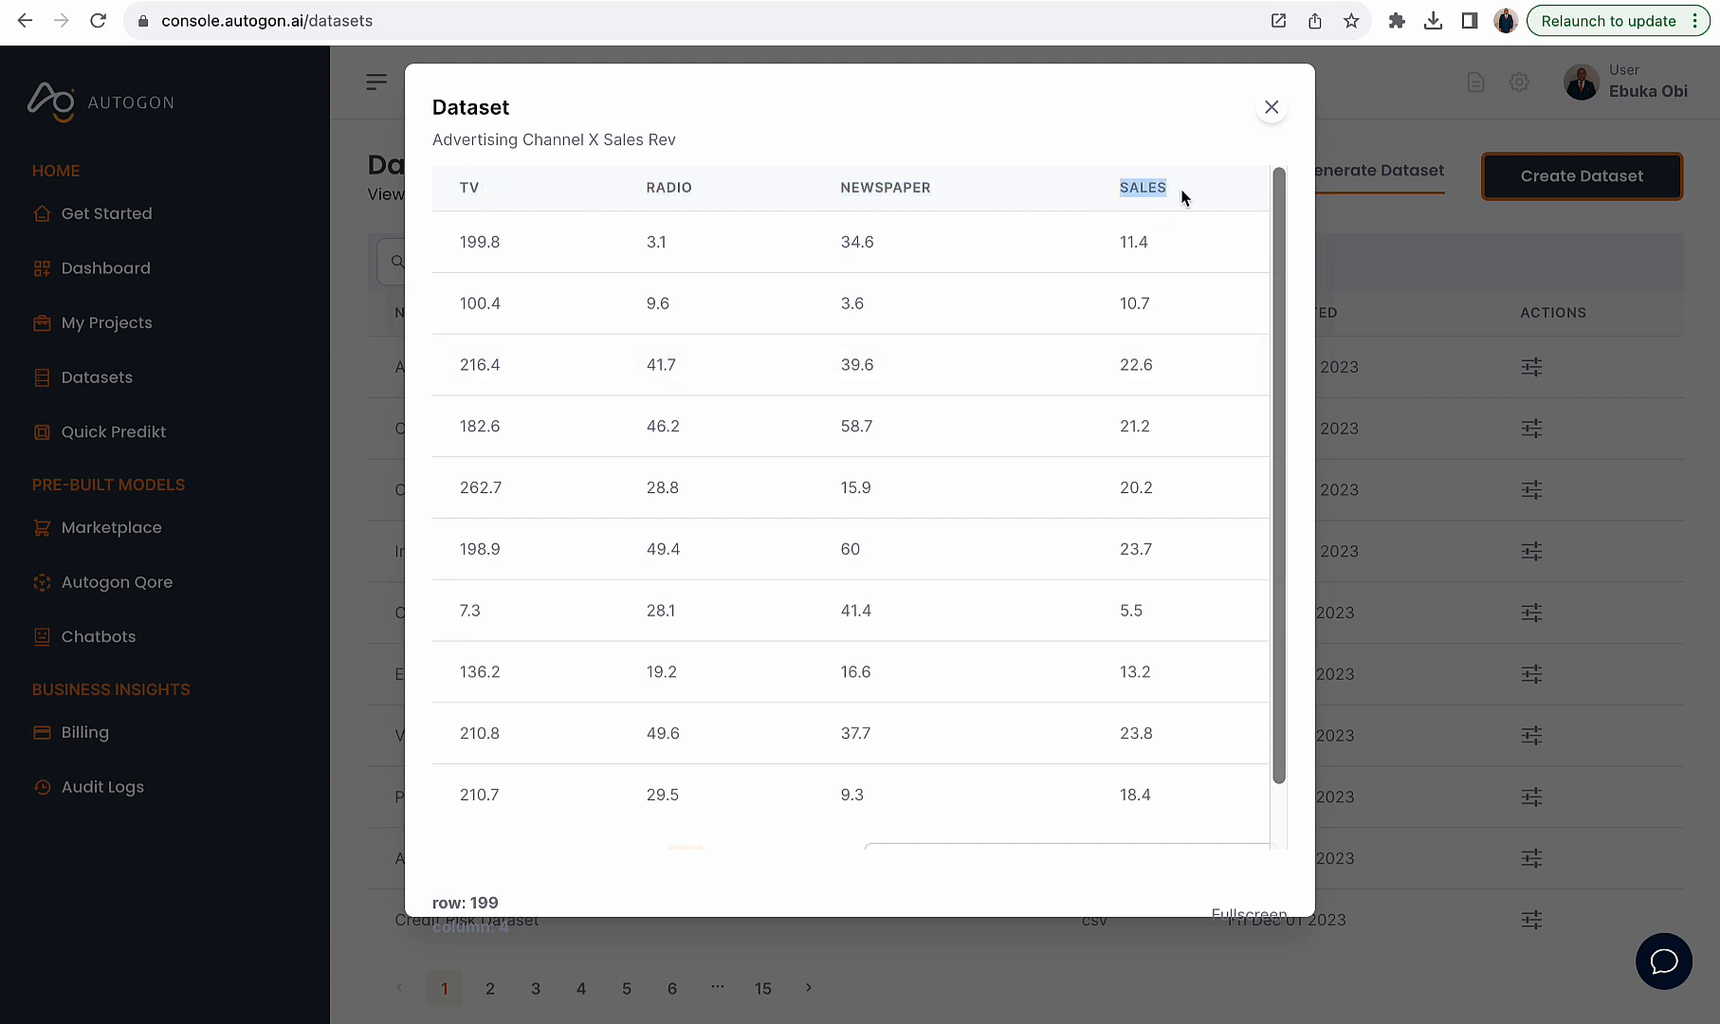
# - Examine the SALES values in the first rows of the current preview page
pyautogui.moveTo(1112, 248); pyautogui.dragTo(1137, 253)
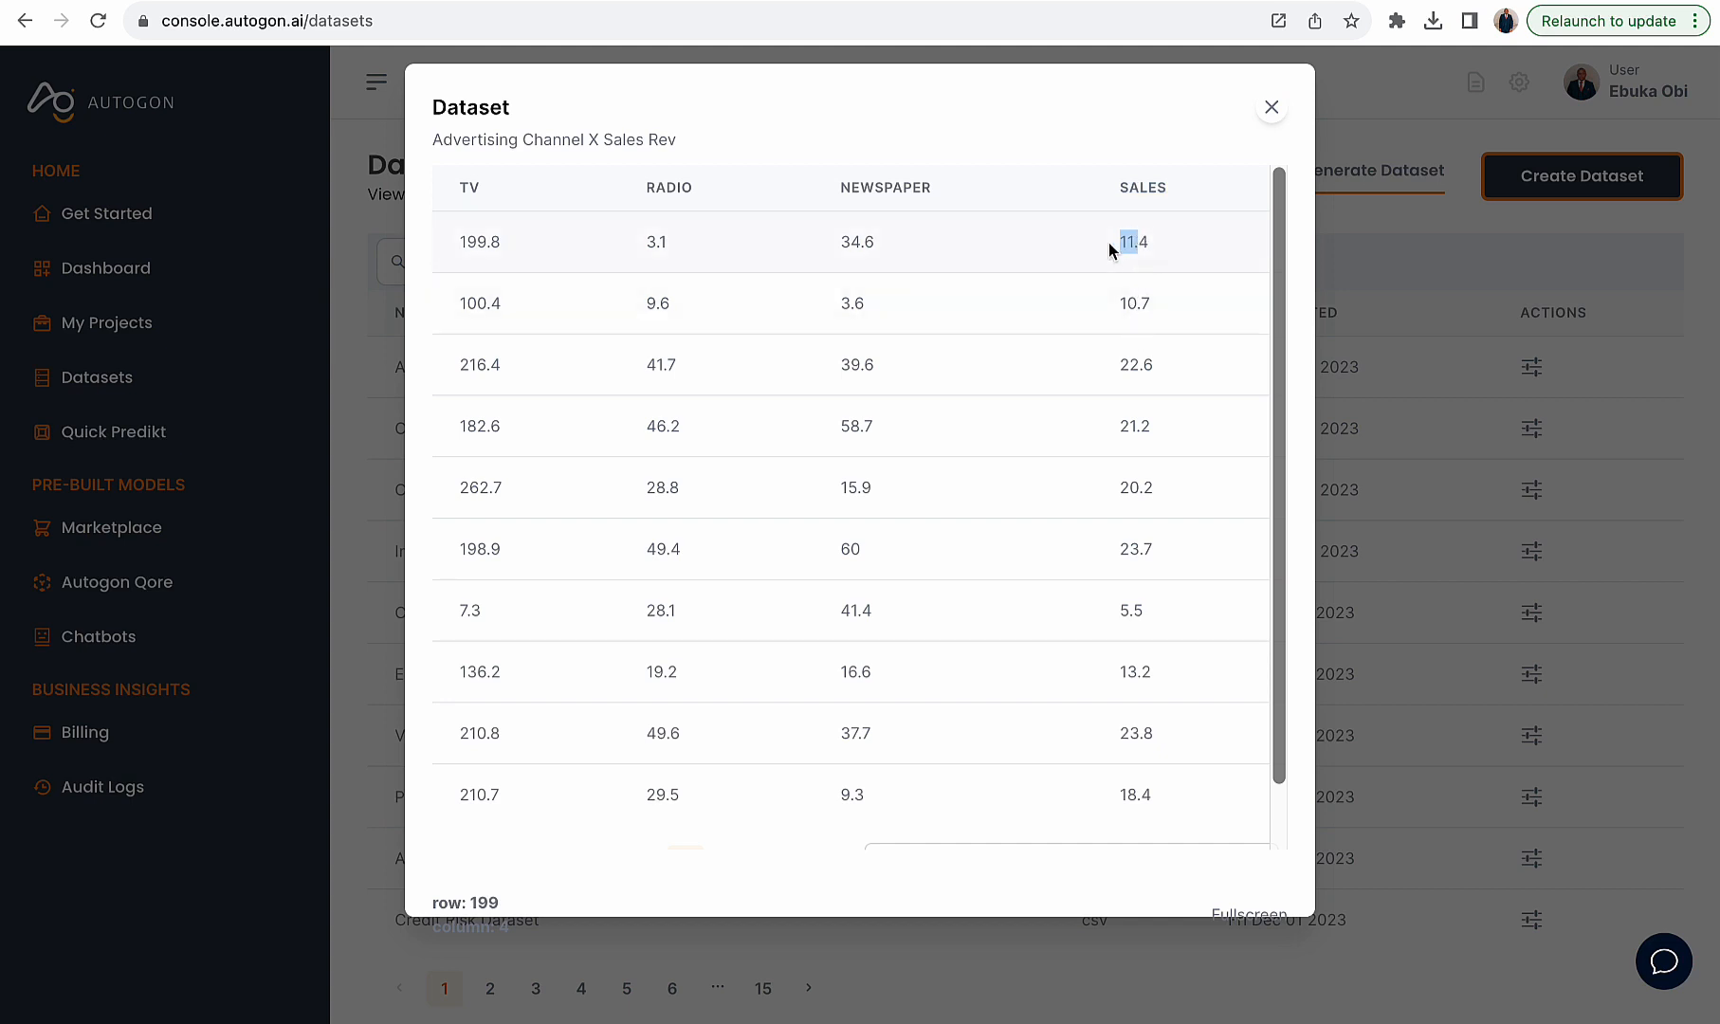
pyautogui.click(1109, 253)
pyautogui.moveTo(1117, 245); pyautogui.dragTo(1198, 307)
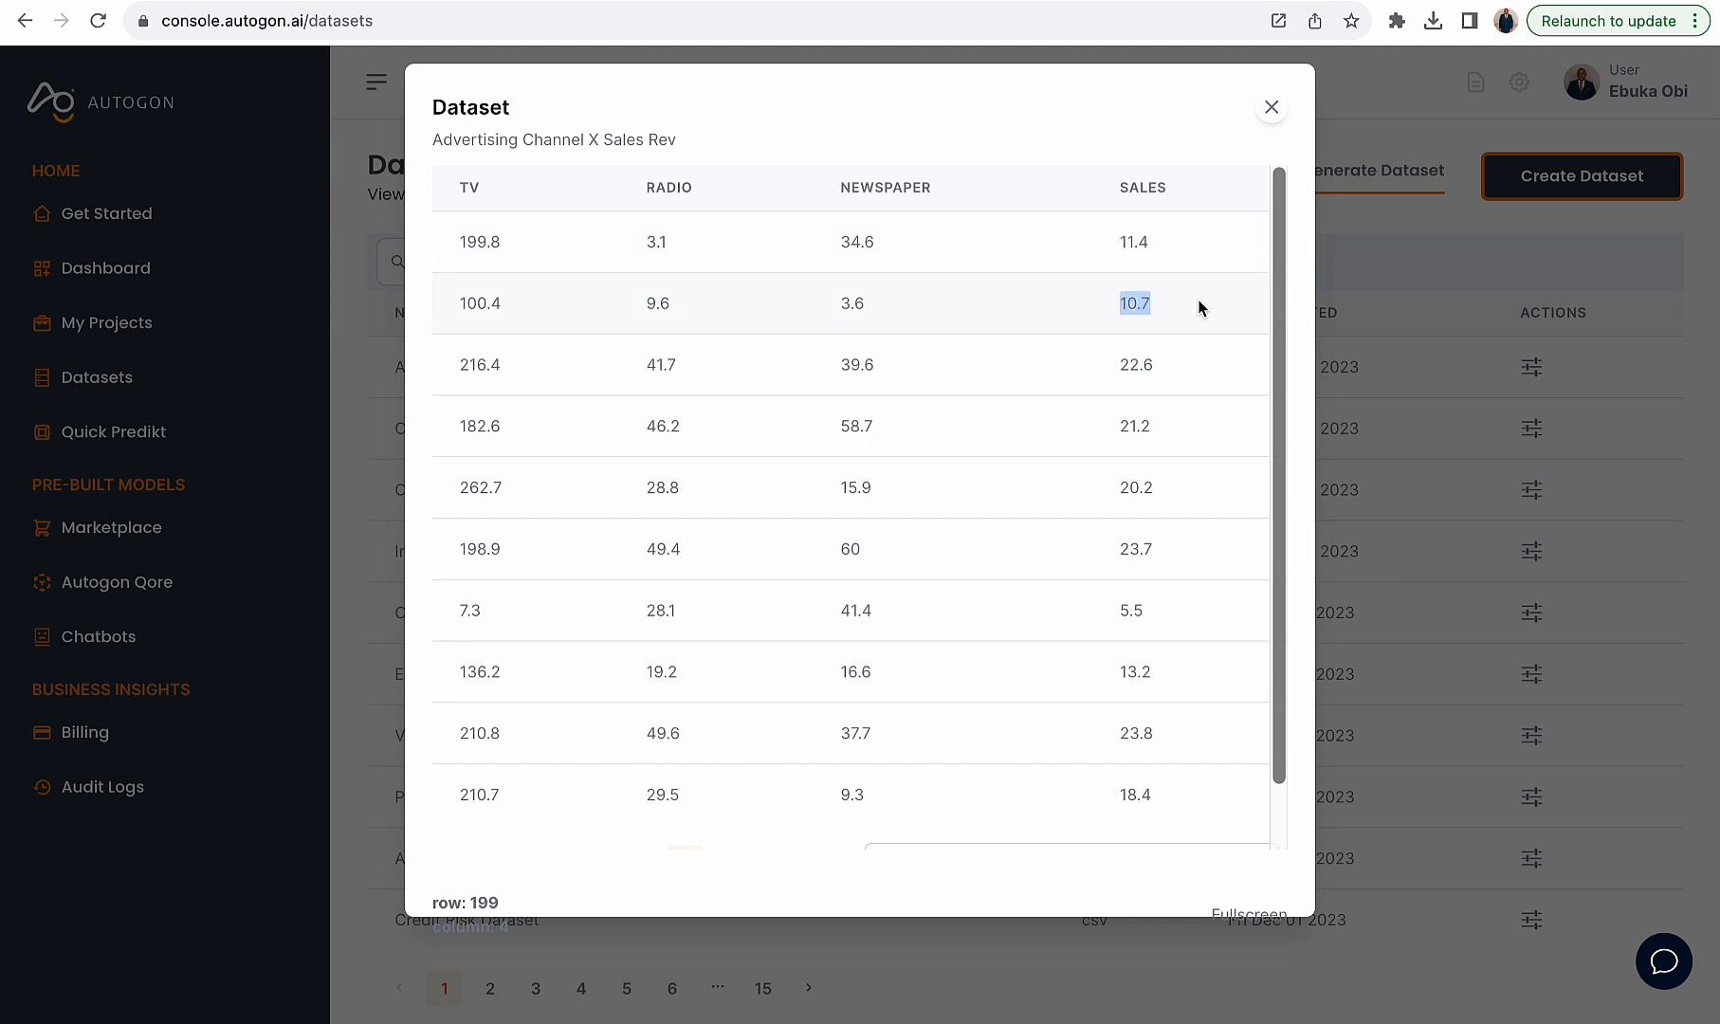
pyautogui.moveTo(1120, 363); pyautogui.dragTo(1176, 366)
pyautogui.moveTo(1120, 424); pyautogui.dragTo(1164, 427)
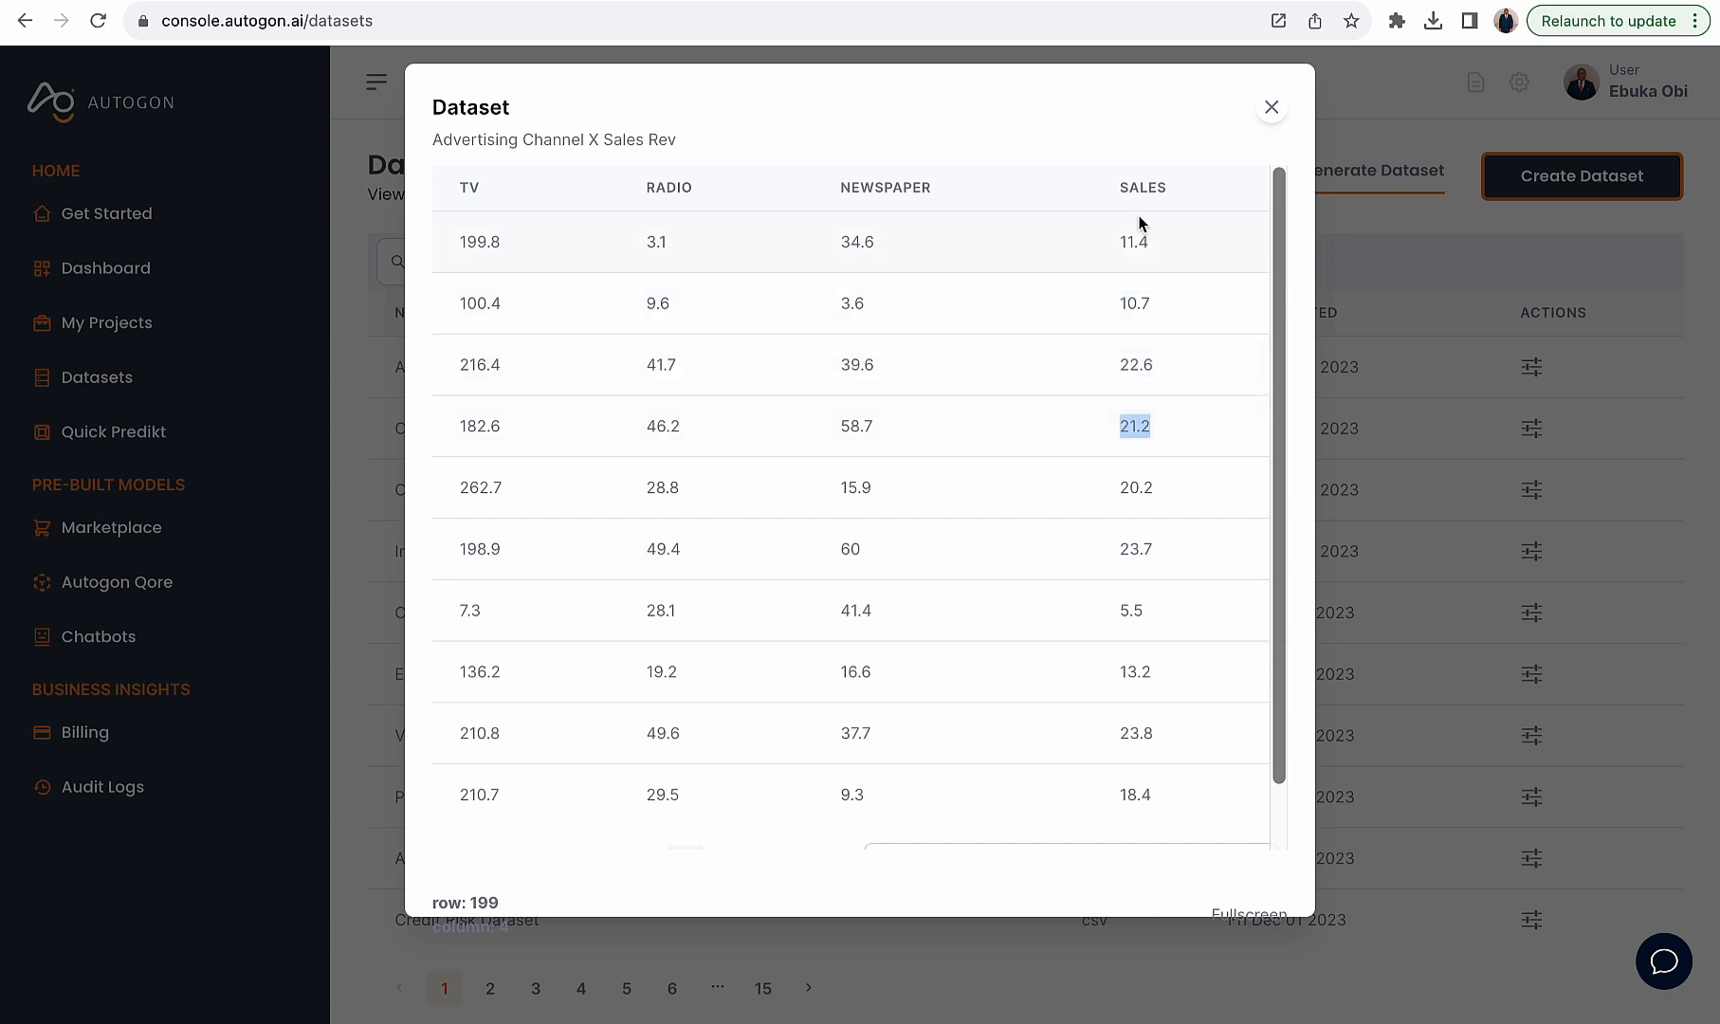
pyautogui.moveTo(1118, 242); pyautogui.dragTo(1154, 248)
pyautogui.moveTo(1106, 561); pyautogui.dragTo(1204, 559)
pyautogui.moveTo(1119, 482); pyautogui.dragTo(1226, 491)
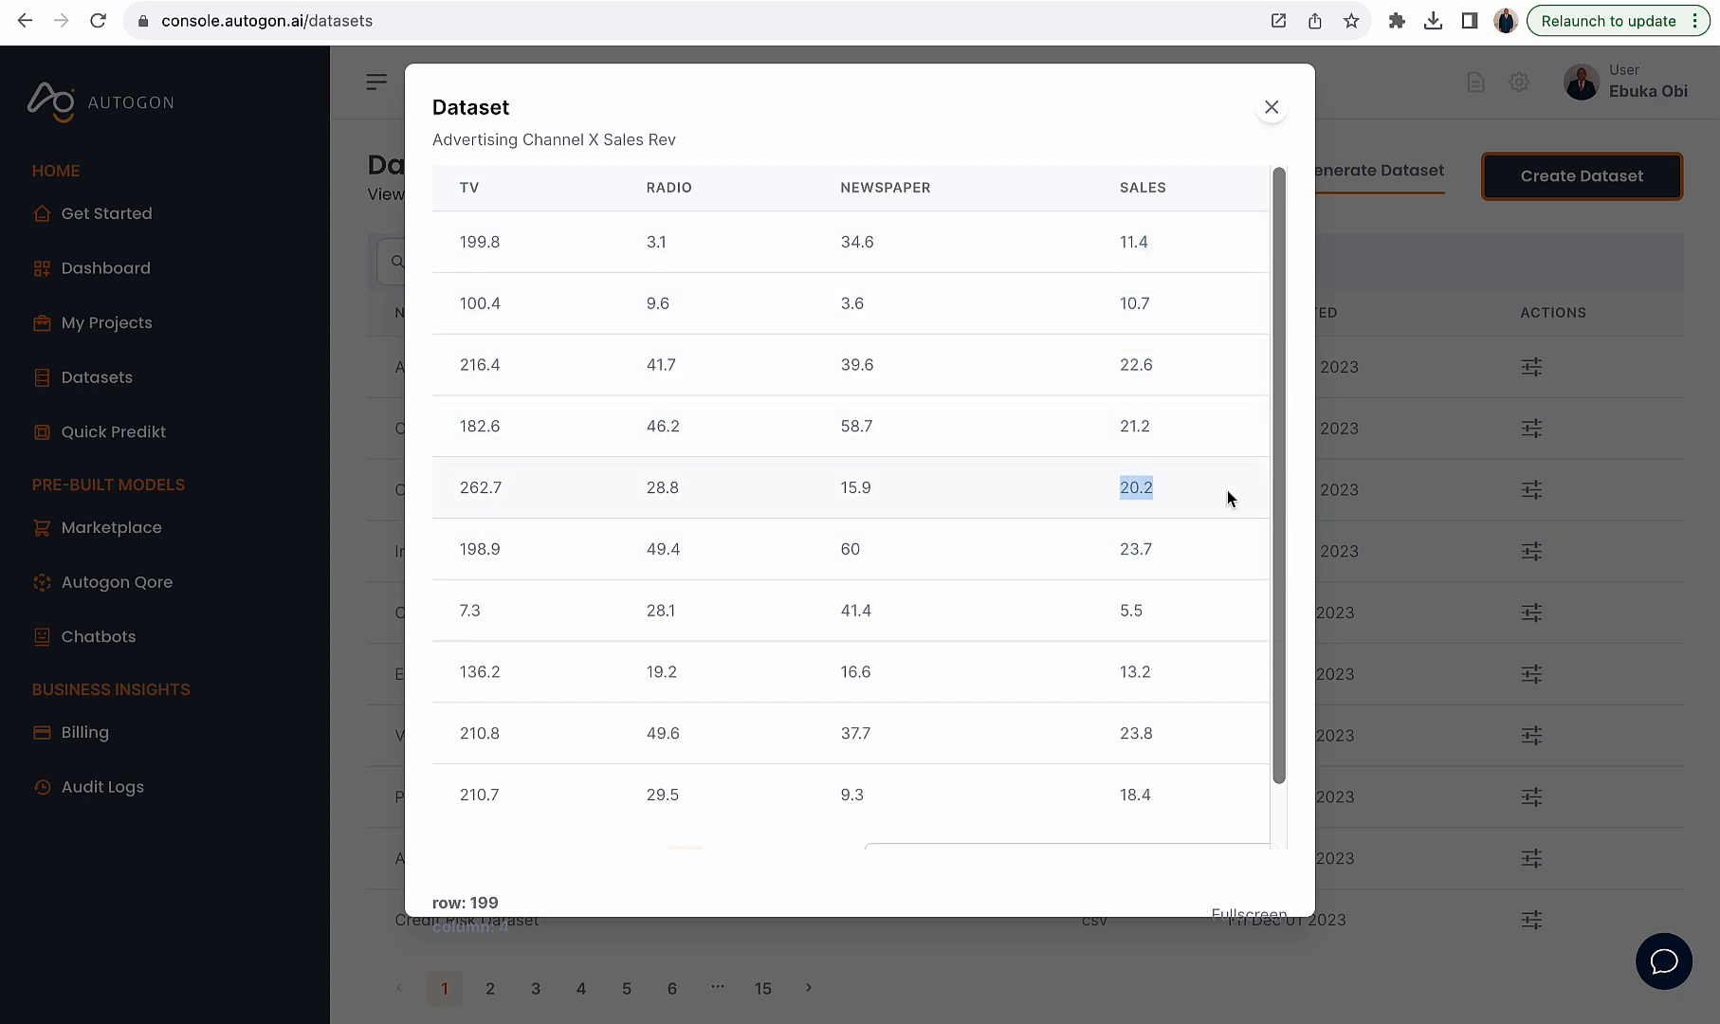
# - Close the preview and ask the dataset "show me some interesting statistics from this dataset" with Ask Your Data
pyautogui.click(1271, 107)
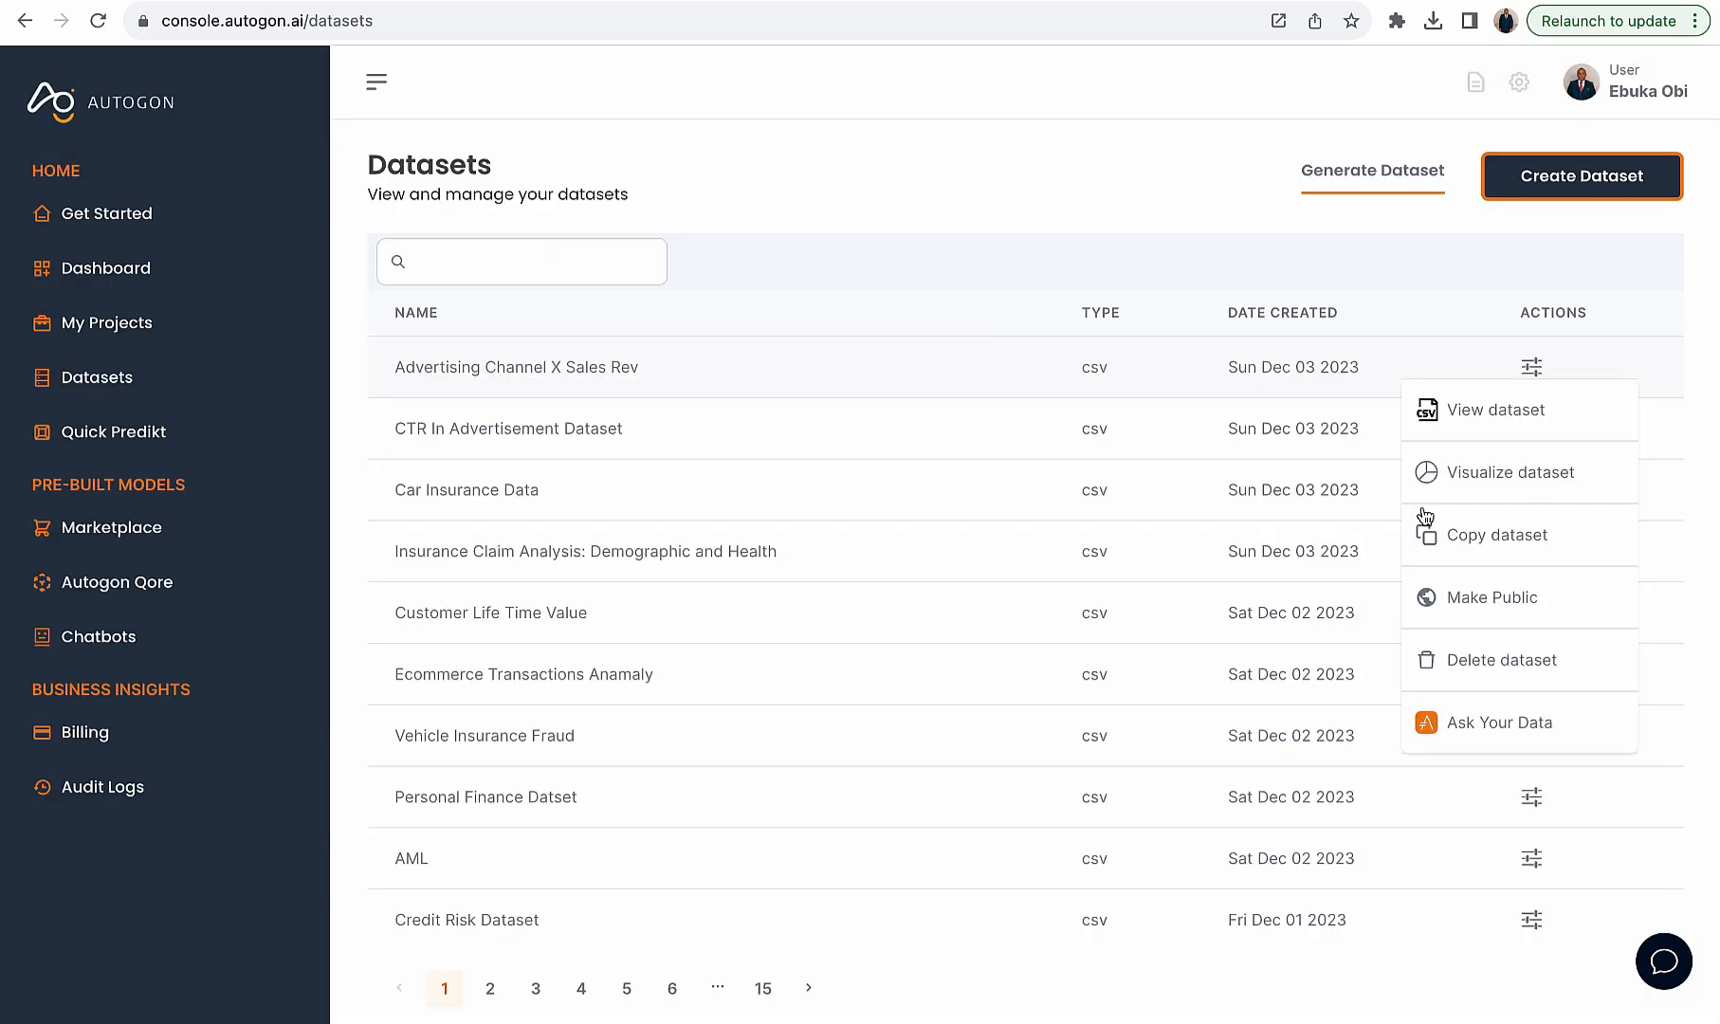
pyautogui.click(1480, 725)
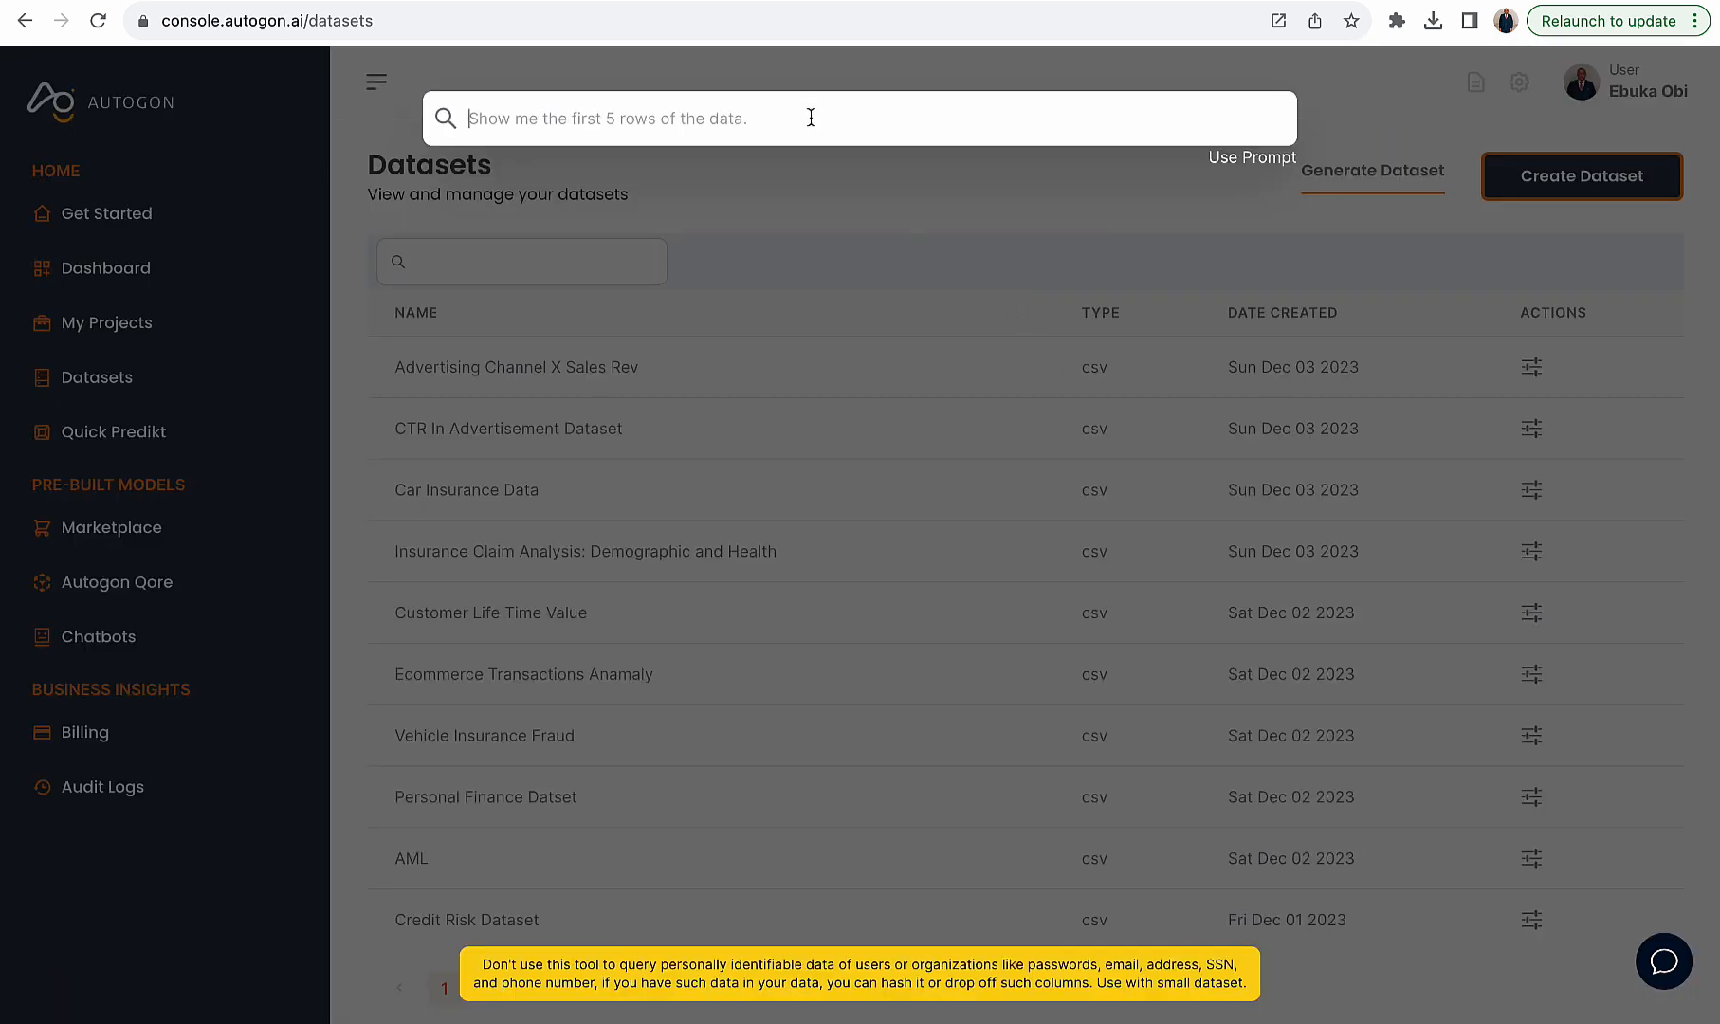
pyautogui.write('show me ')
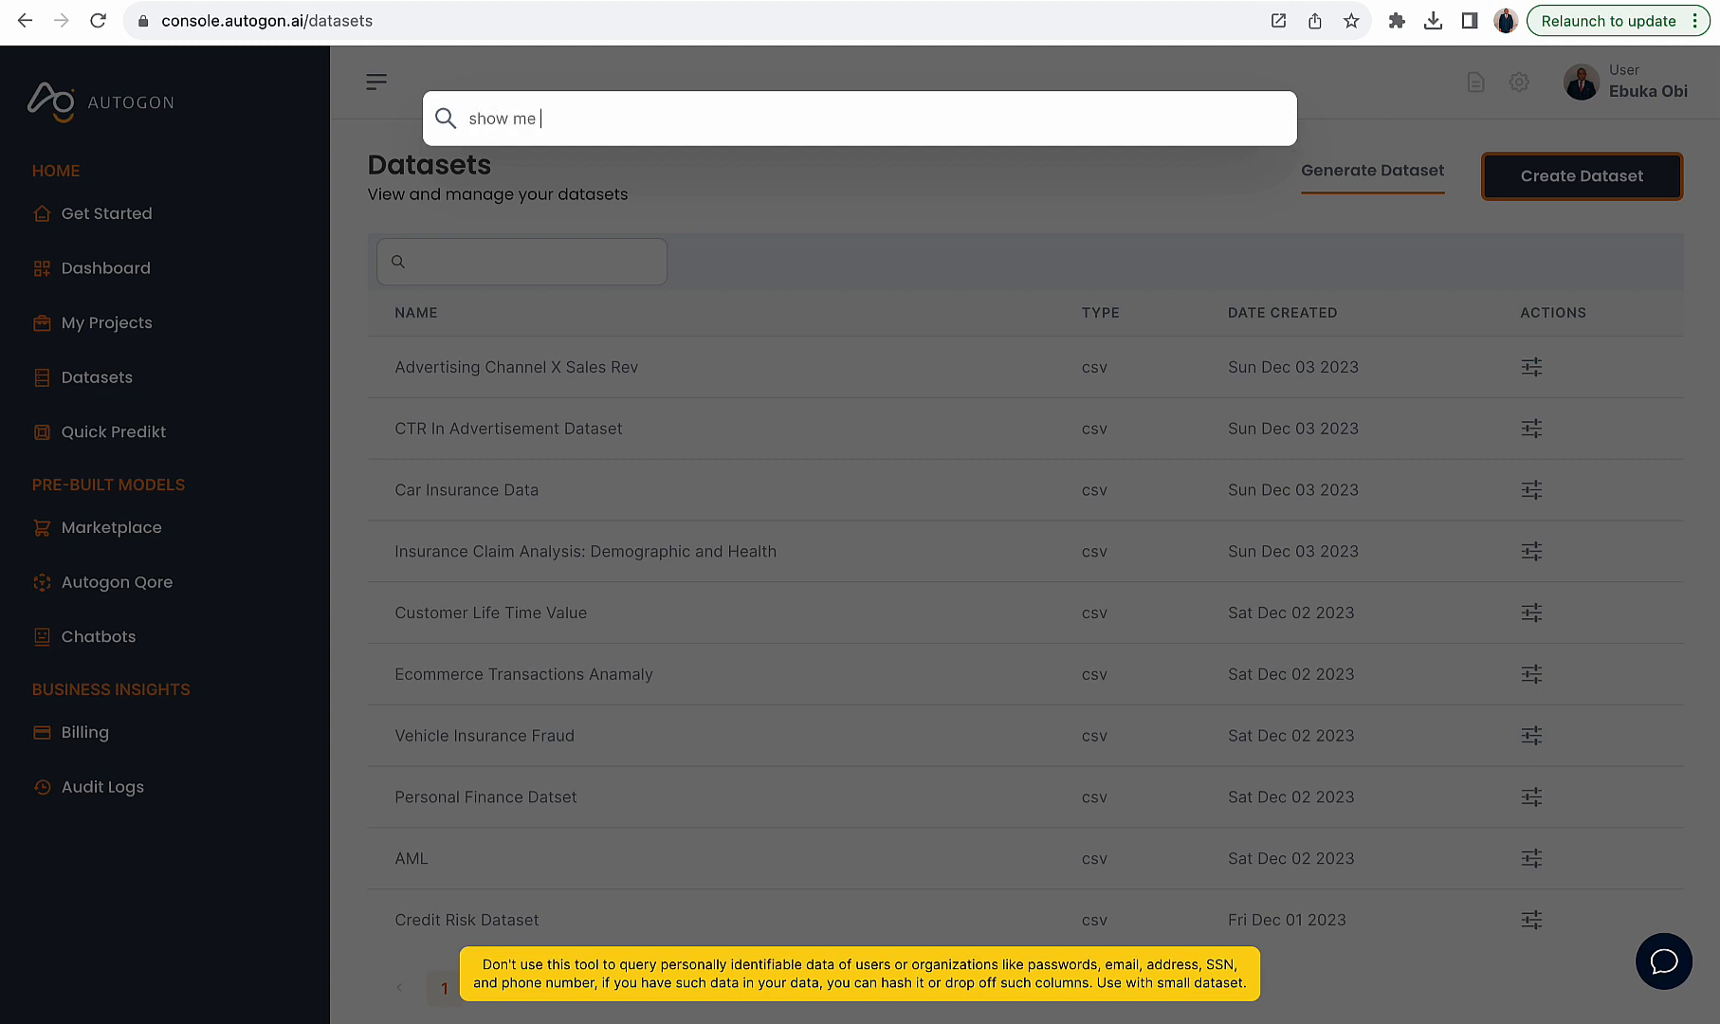
pyautogui.write('some interesting statistics from')
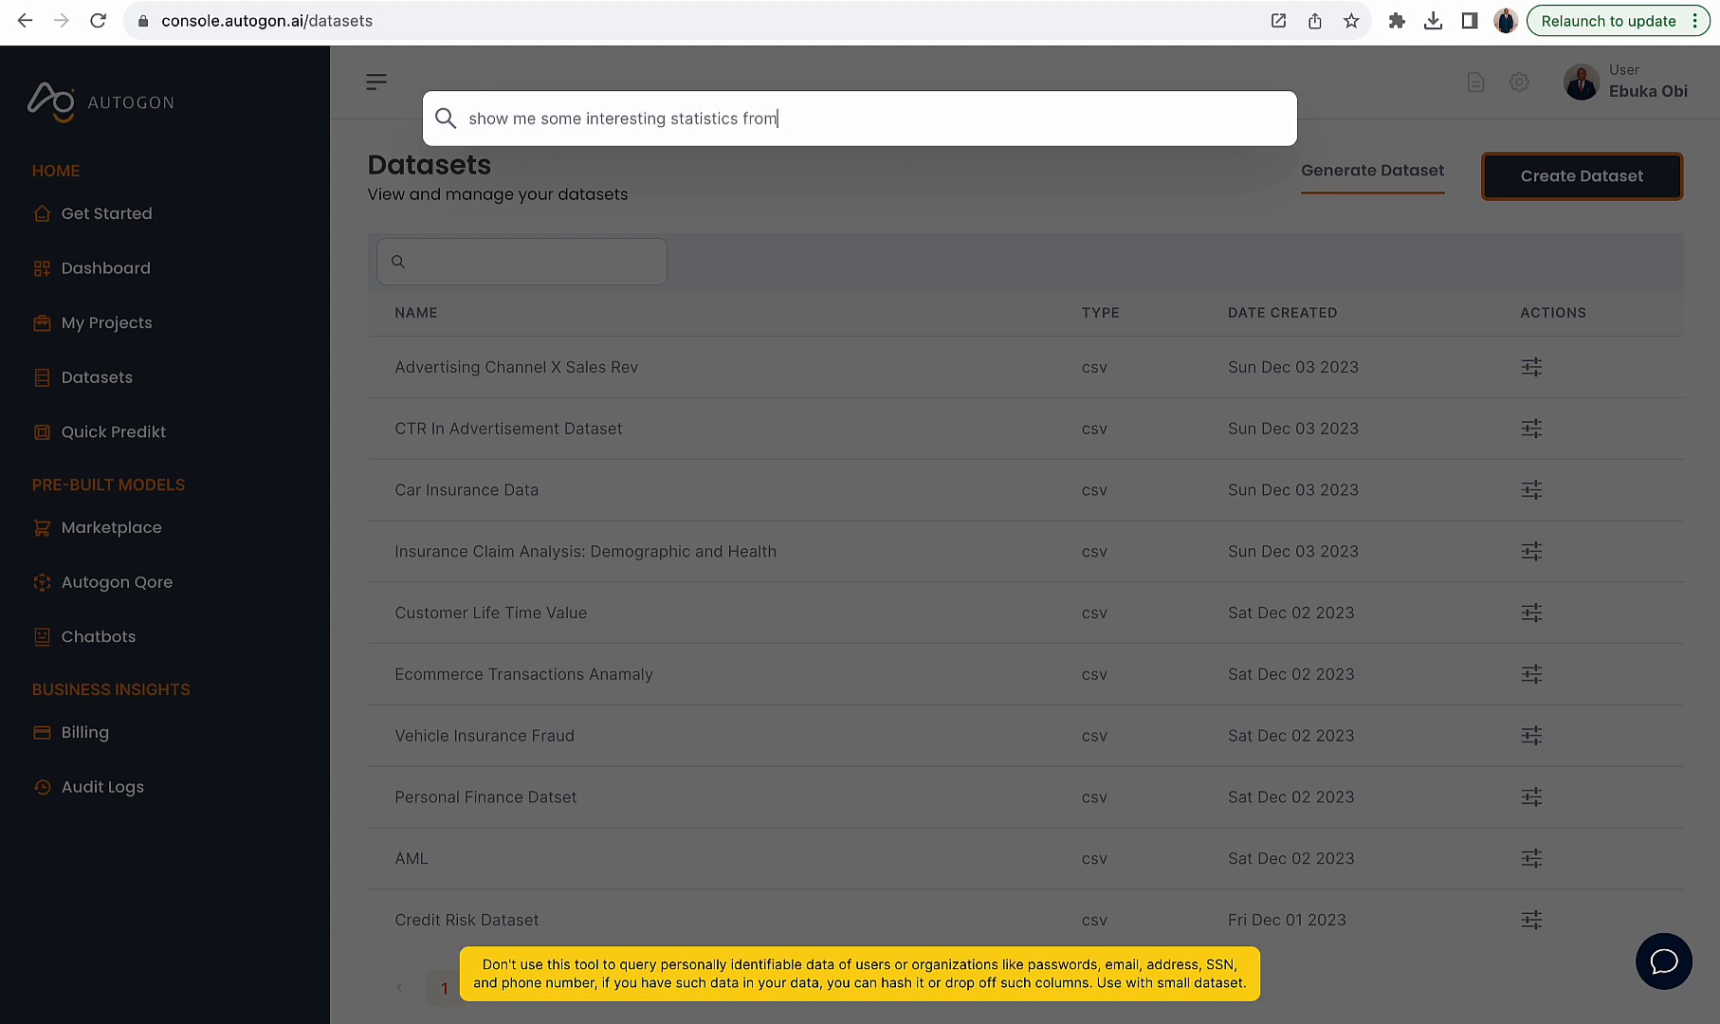
pyautogui.write(' this dataset')
pyautogui.press('Return')
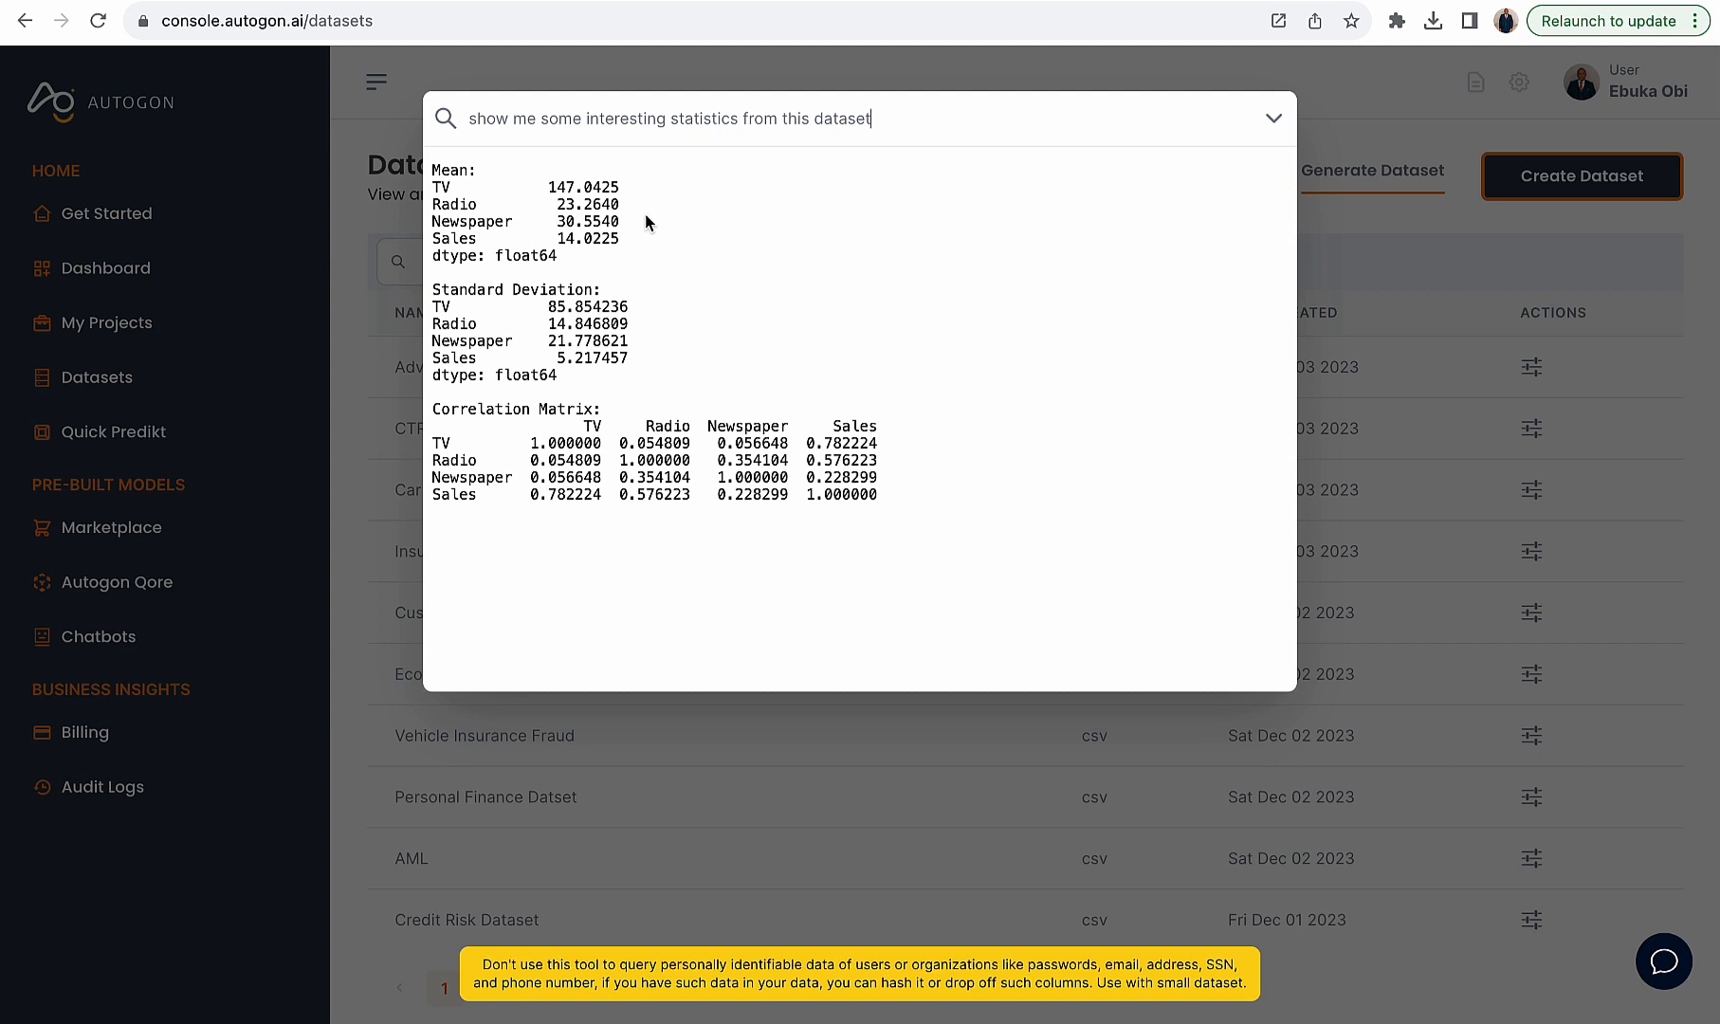
# - Review the mean, standard deviation and correlation matrix in the answer, then dismiss it
pyautogui.moveTo(628, 238); pyautogui.dragTo(417, 178)
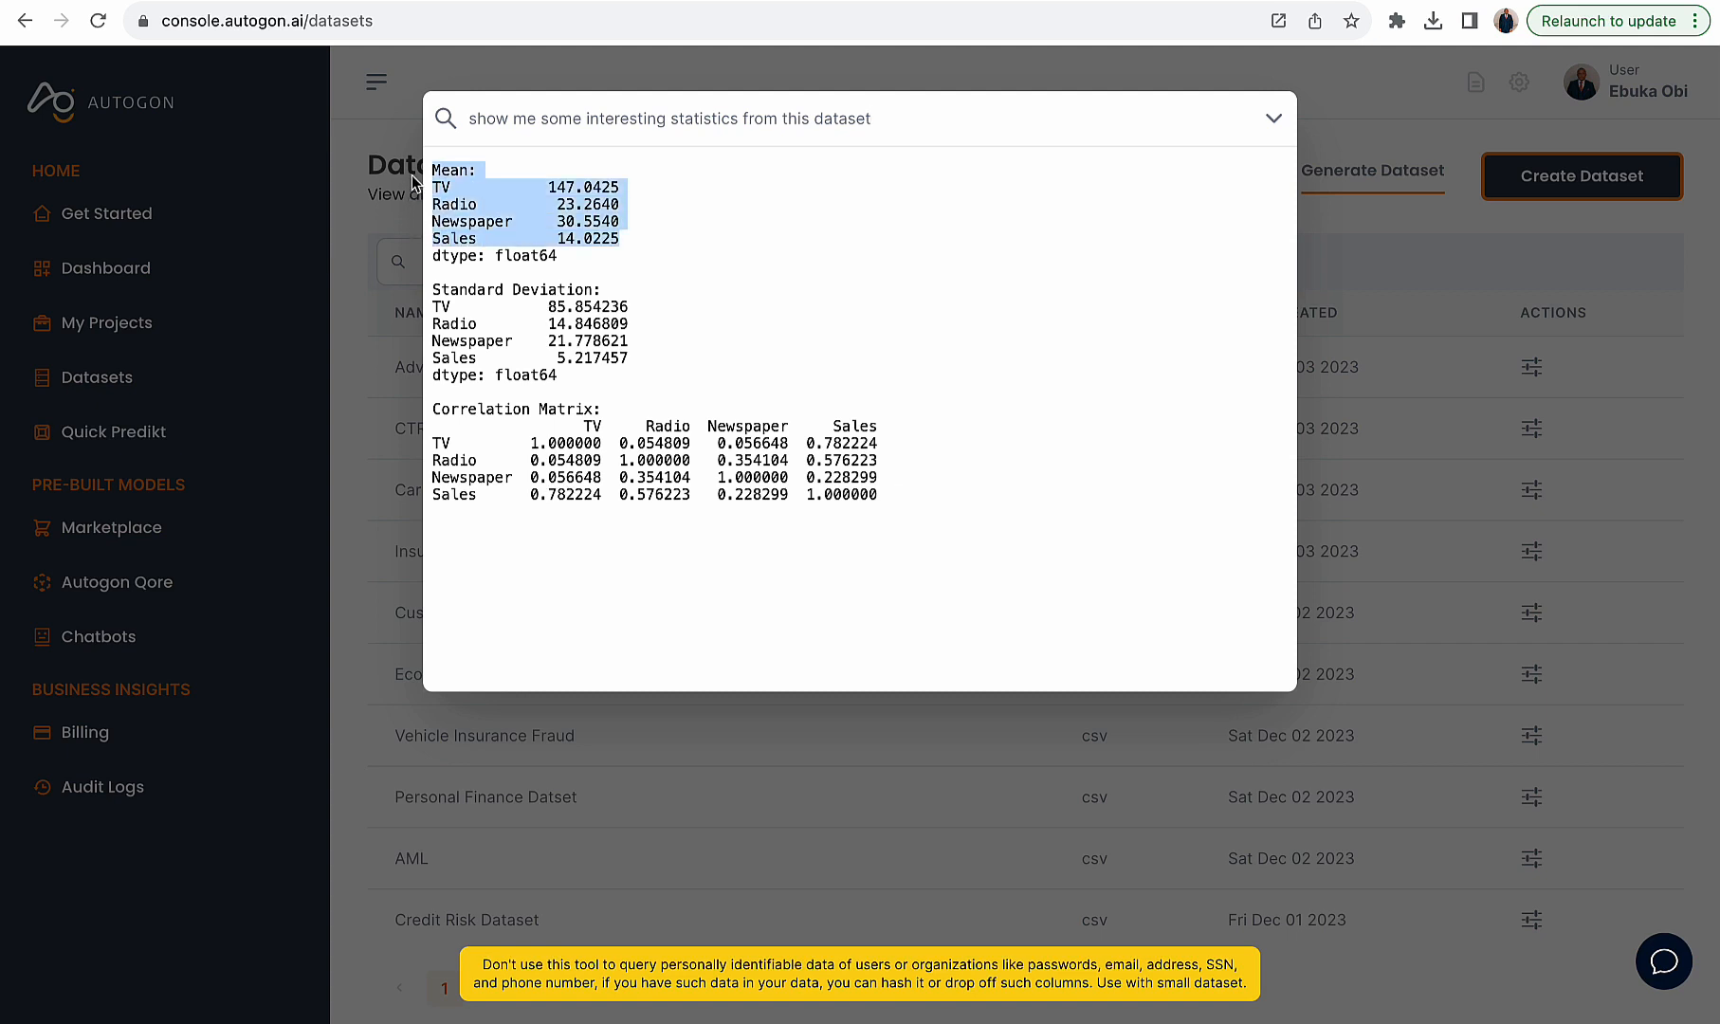
pyautogui.click(586, 283)
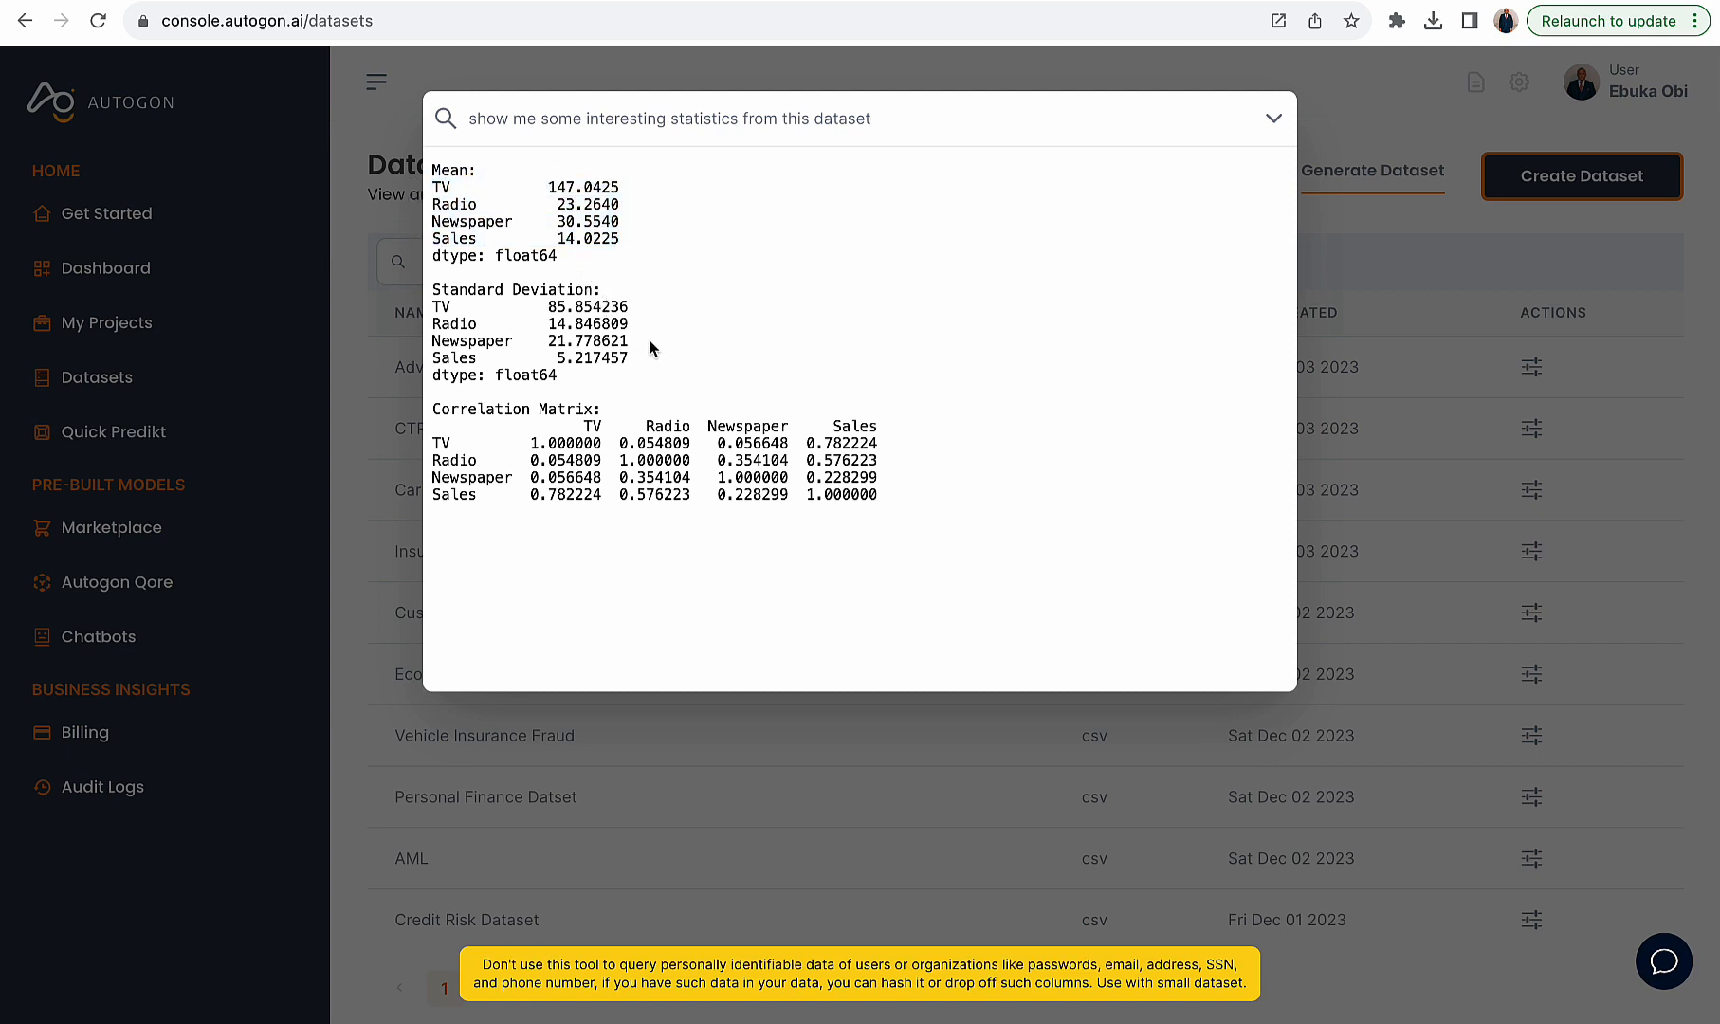
pyautogui.moveTo(650, 344); pyautogui.dragTo(469, 305)
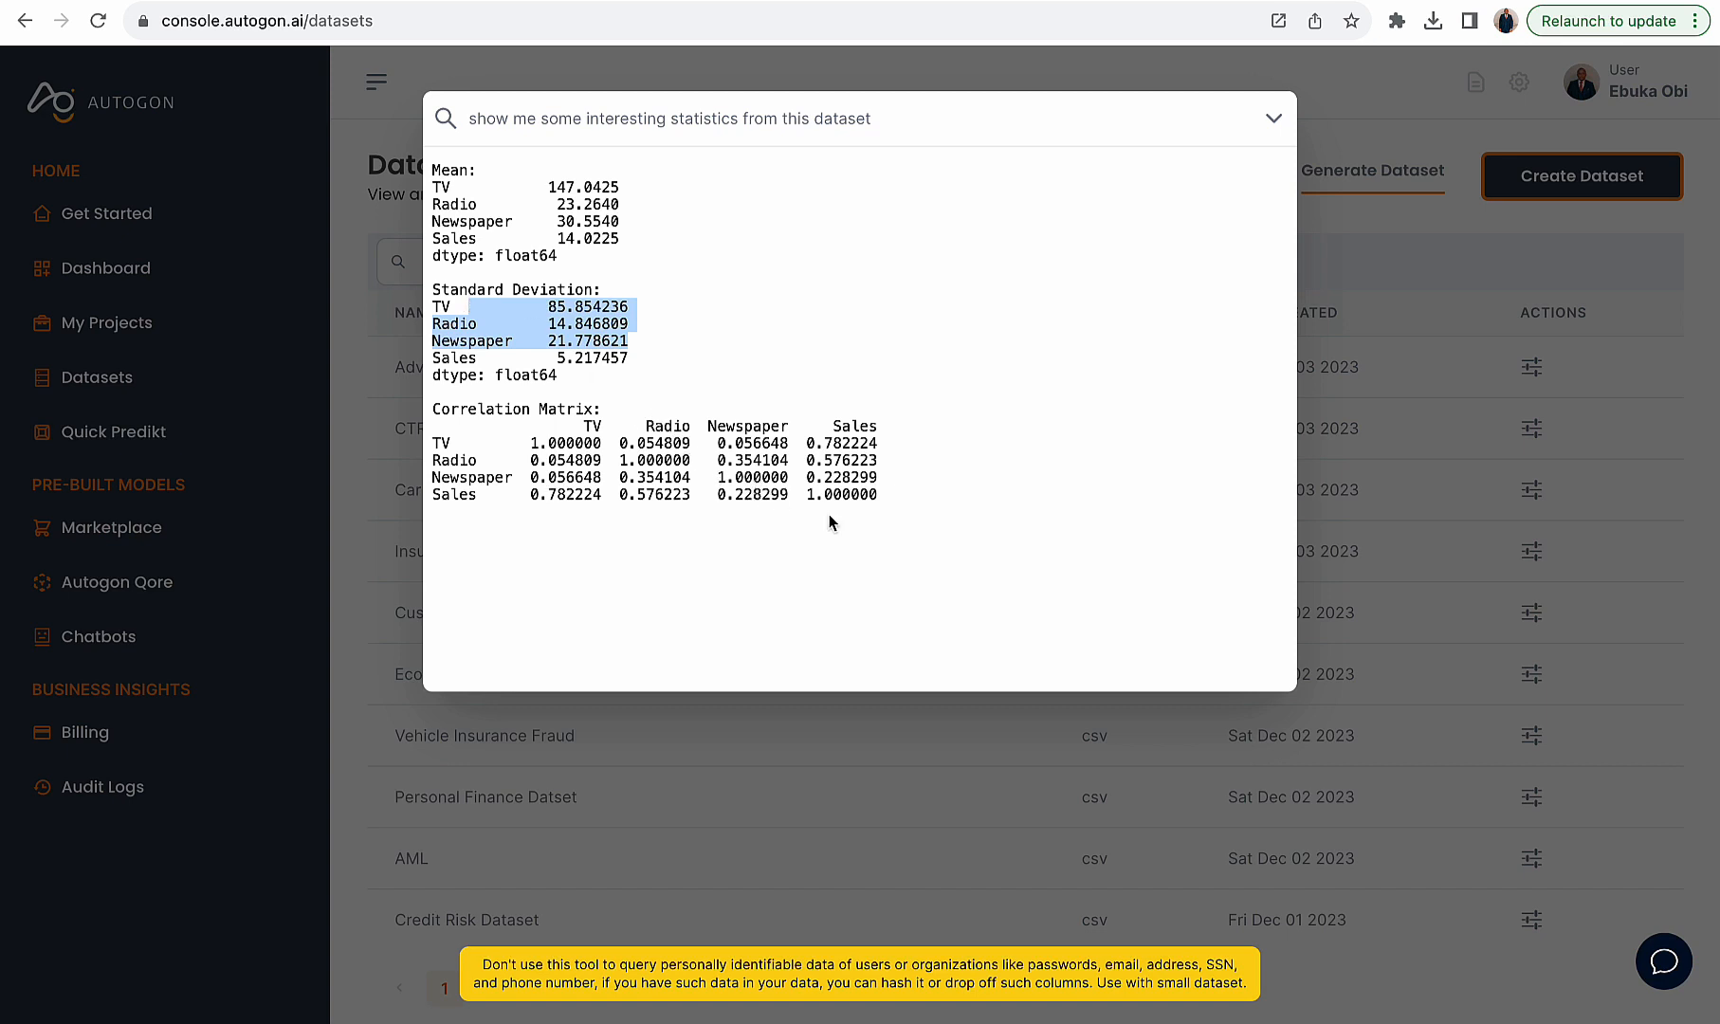
pyautogui.moveTo(874, 491); pyautogui.dragTo(417, 441)
pyautogui.click(1074, 242)
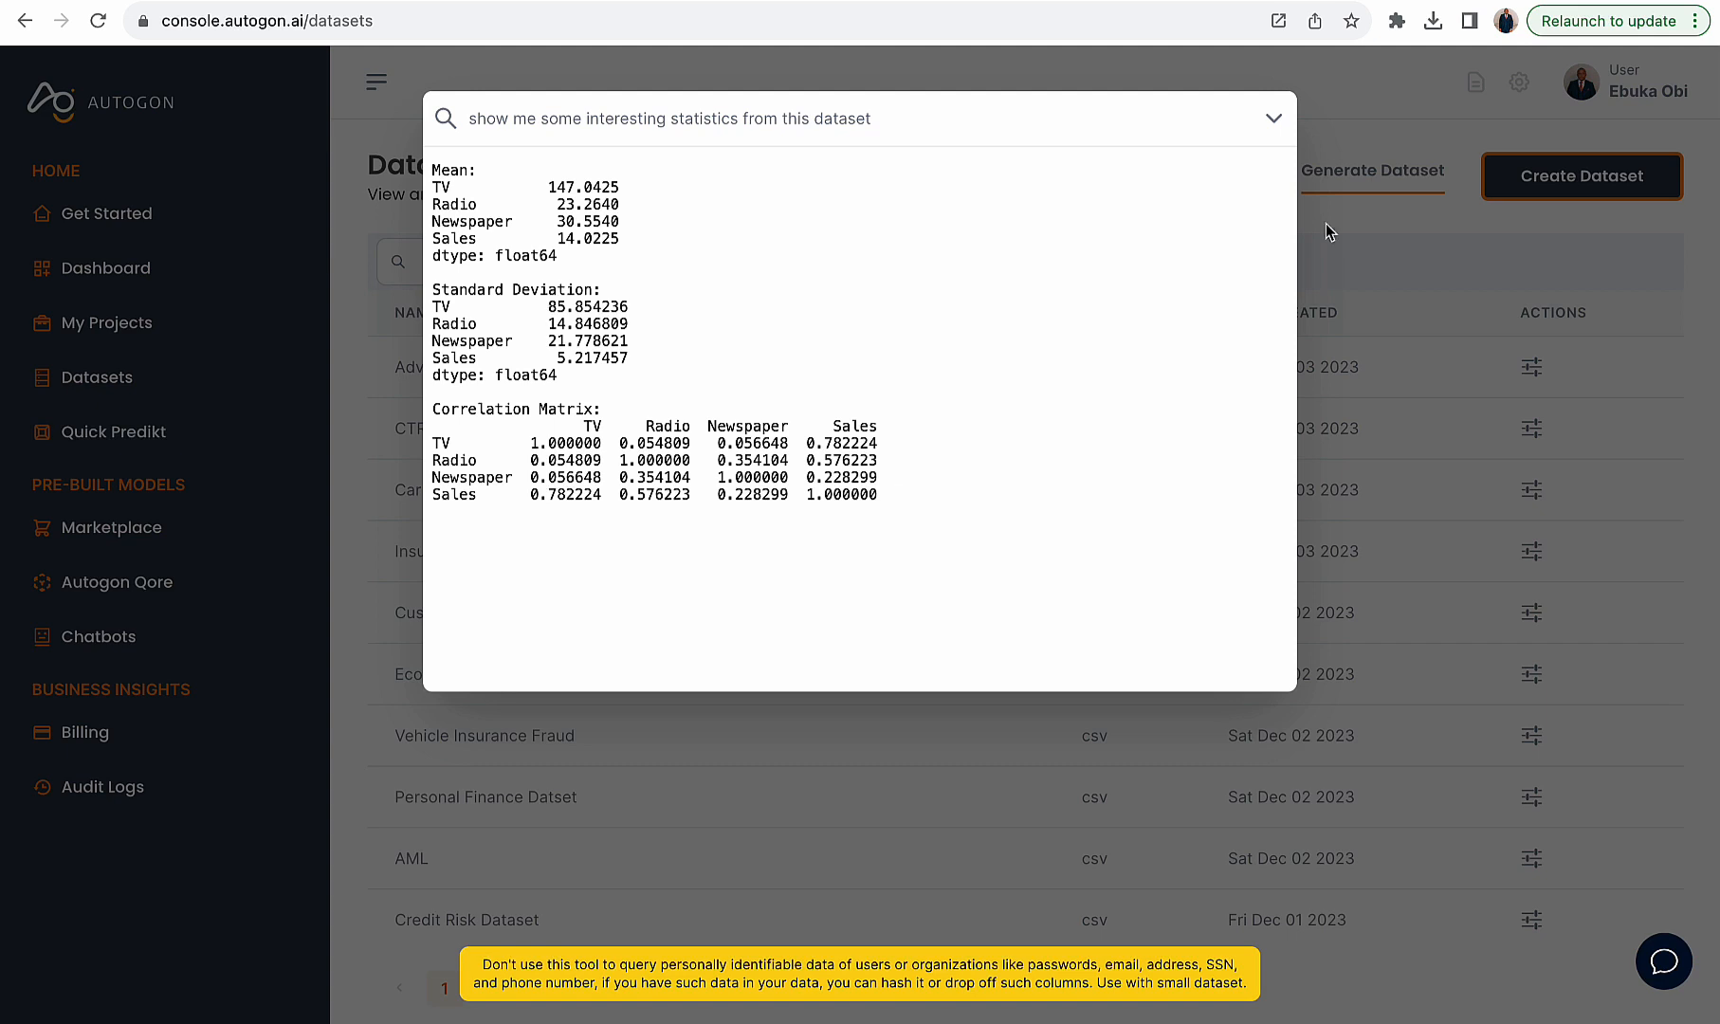
pyautogui.click(1566, 283)
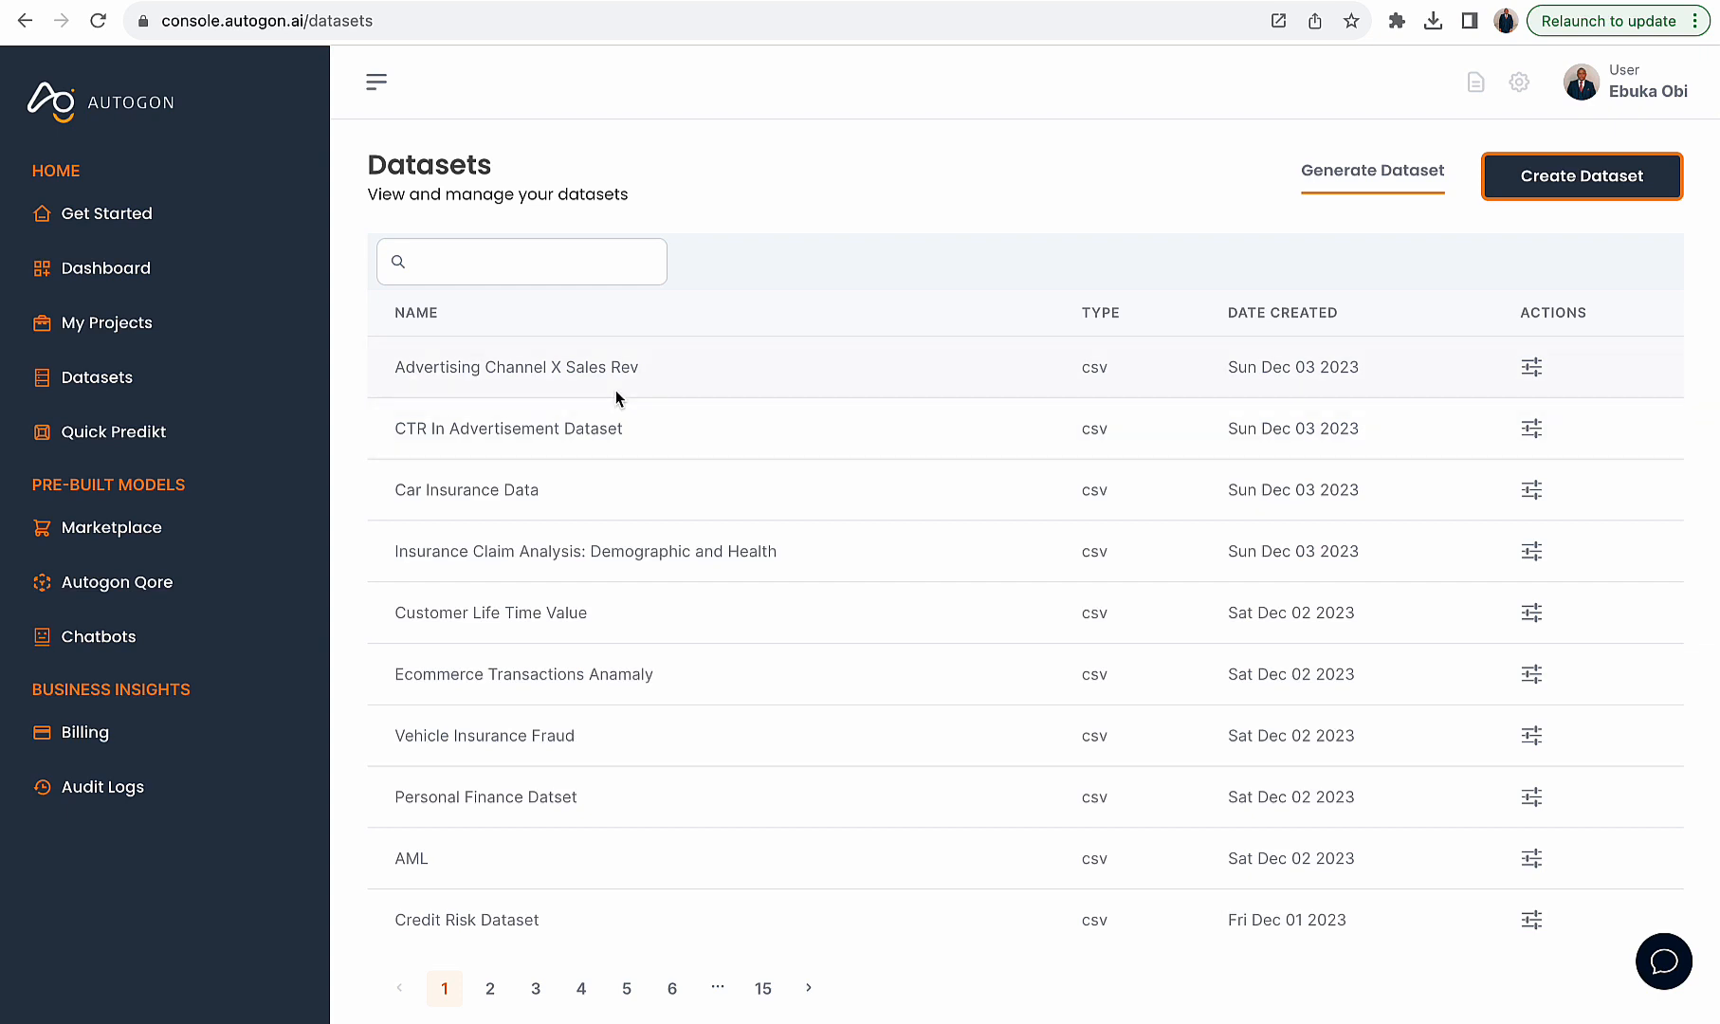
# - Copy the dataset name and paste it as the name of a new project in My Projects
pyautogui.moveTo(638, 369); pyautogui.dragTo(391, 370)
pyautogui.hotkey('ctrl', 'c')
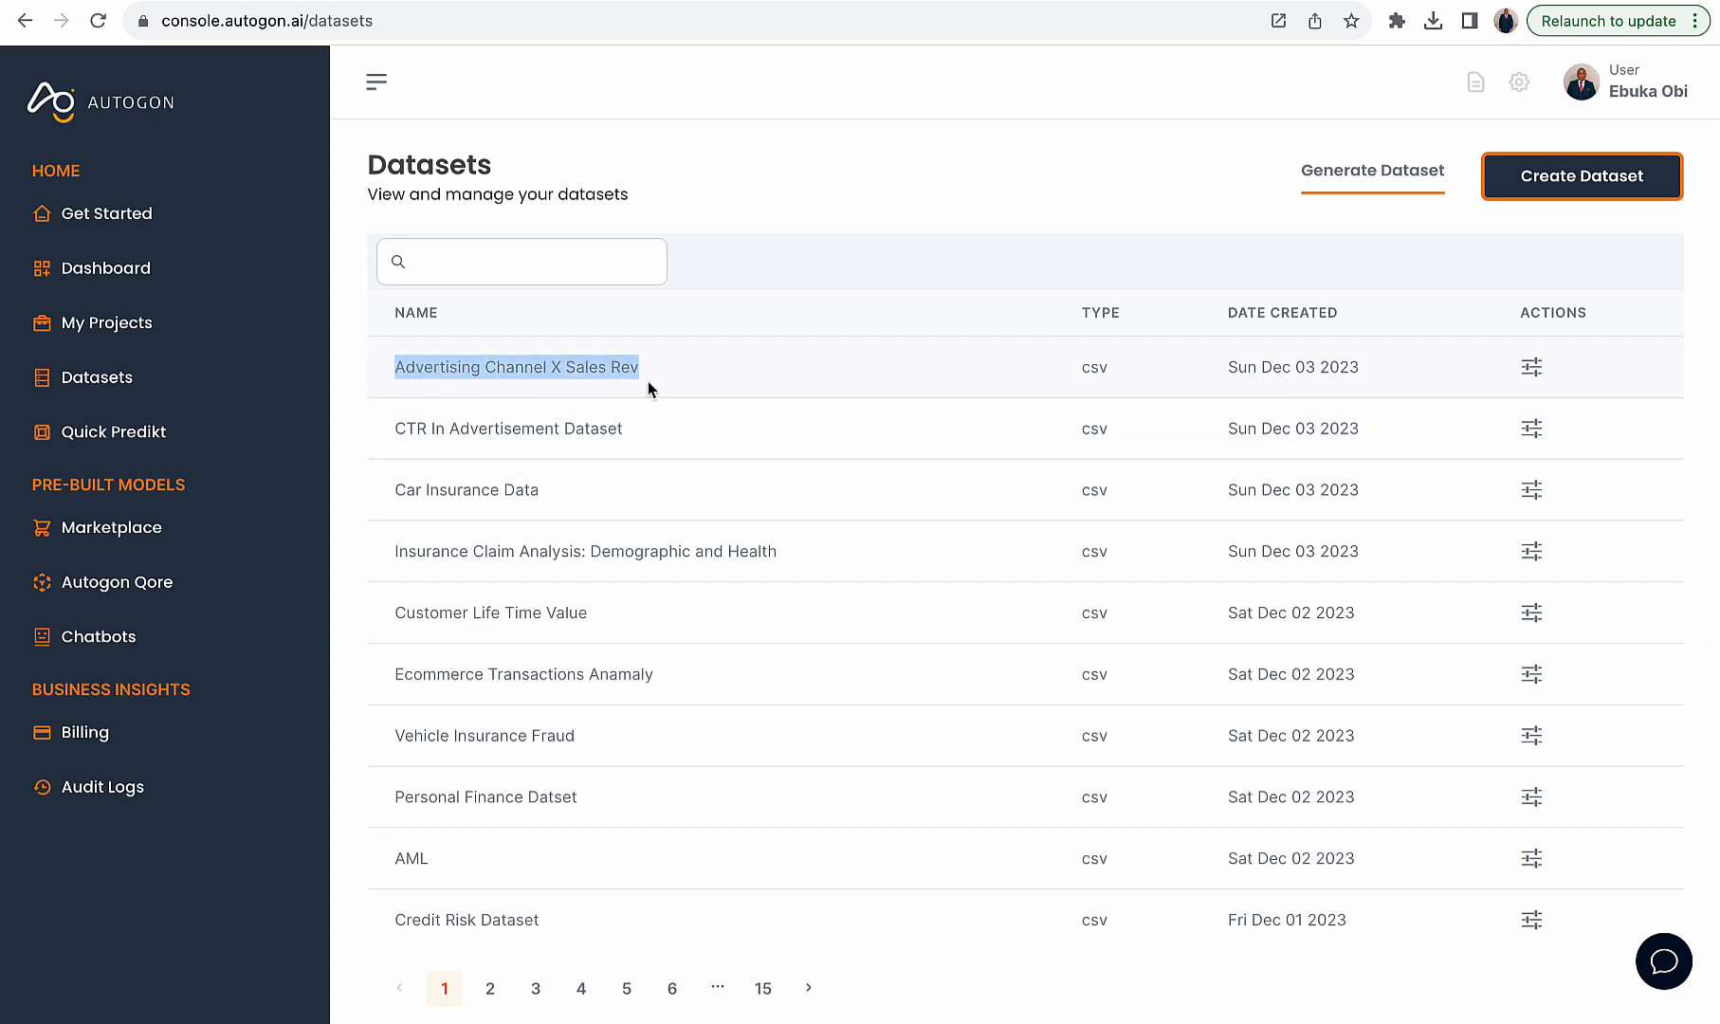
pyautogui.click(165, 326)
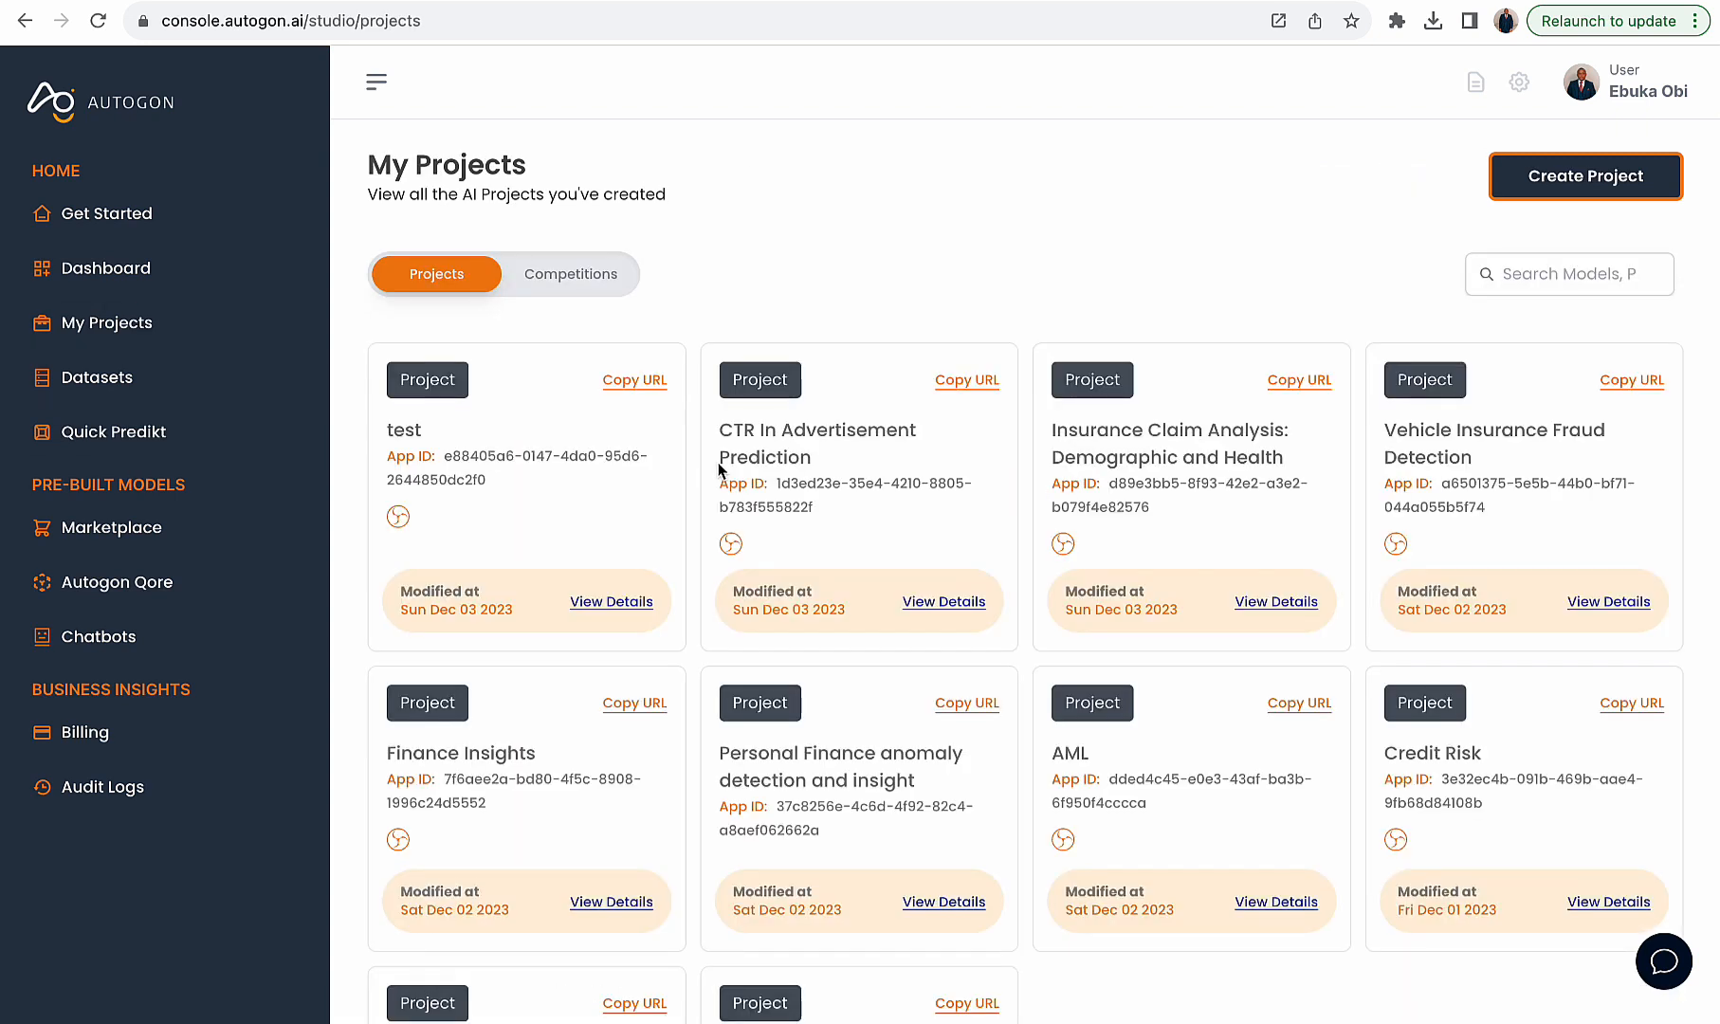
pyautogui.click(1546, 180)
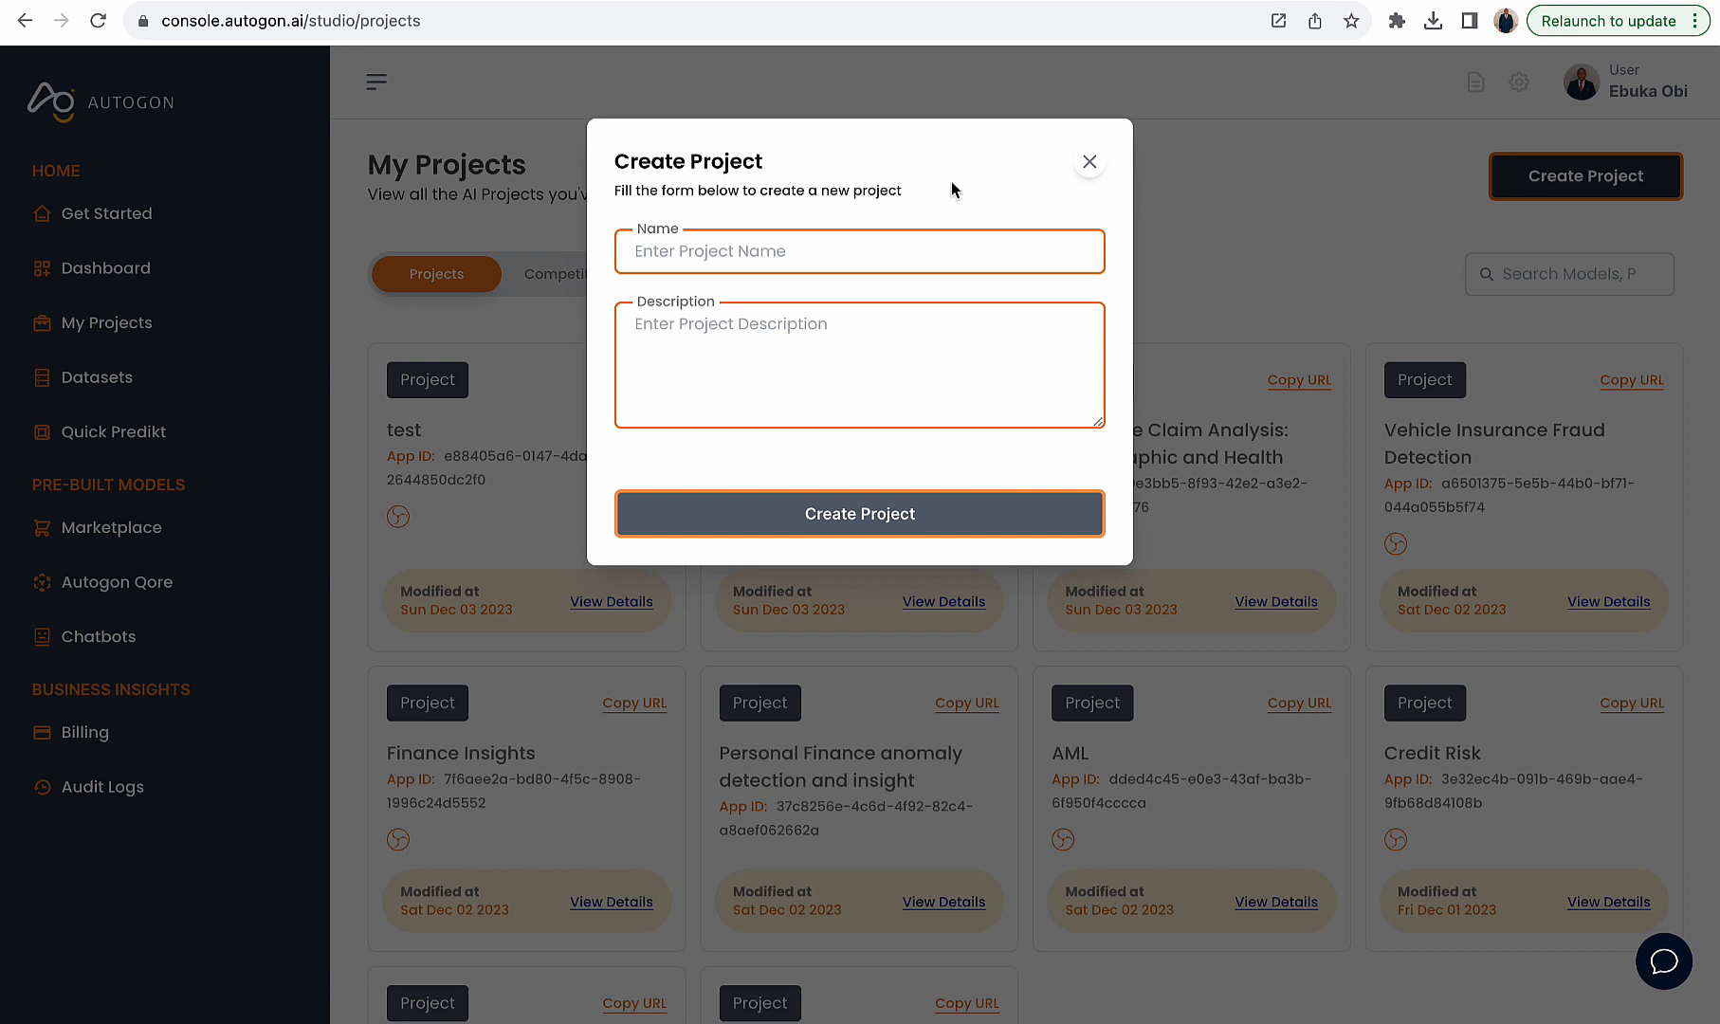
pyautogui.click(871, 239)
pyautogui.hotkey('ctrl', 'v')
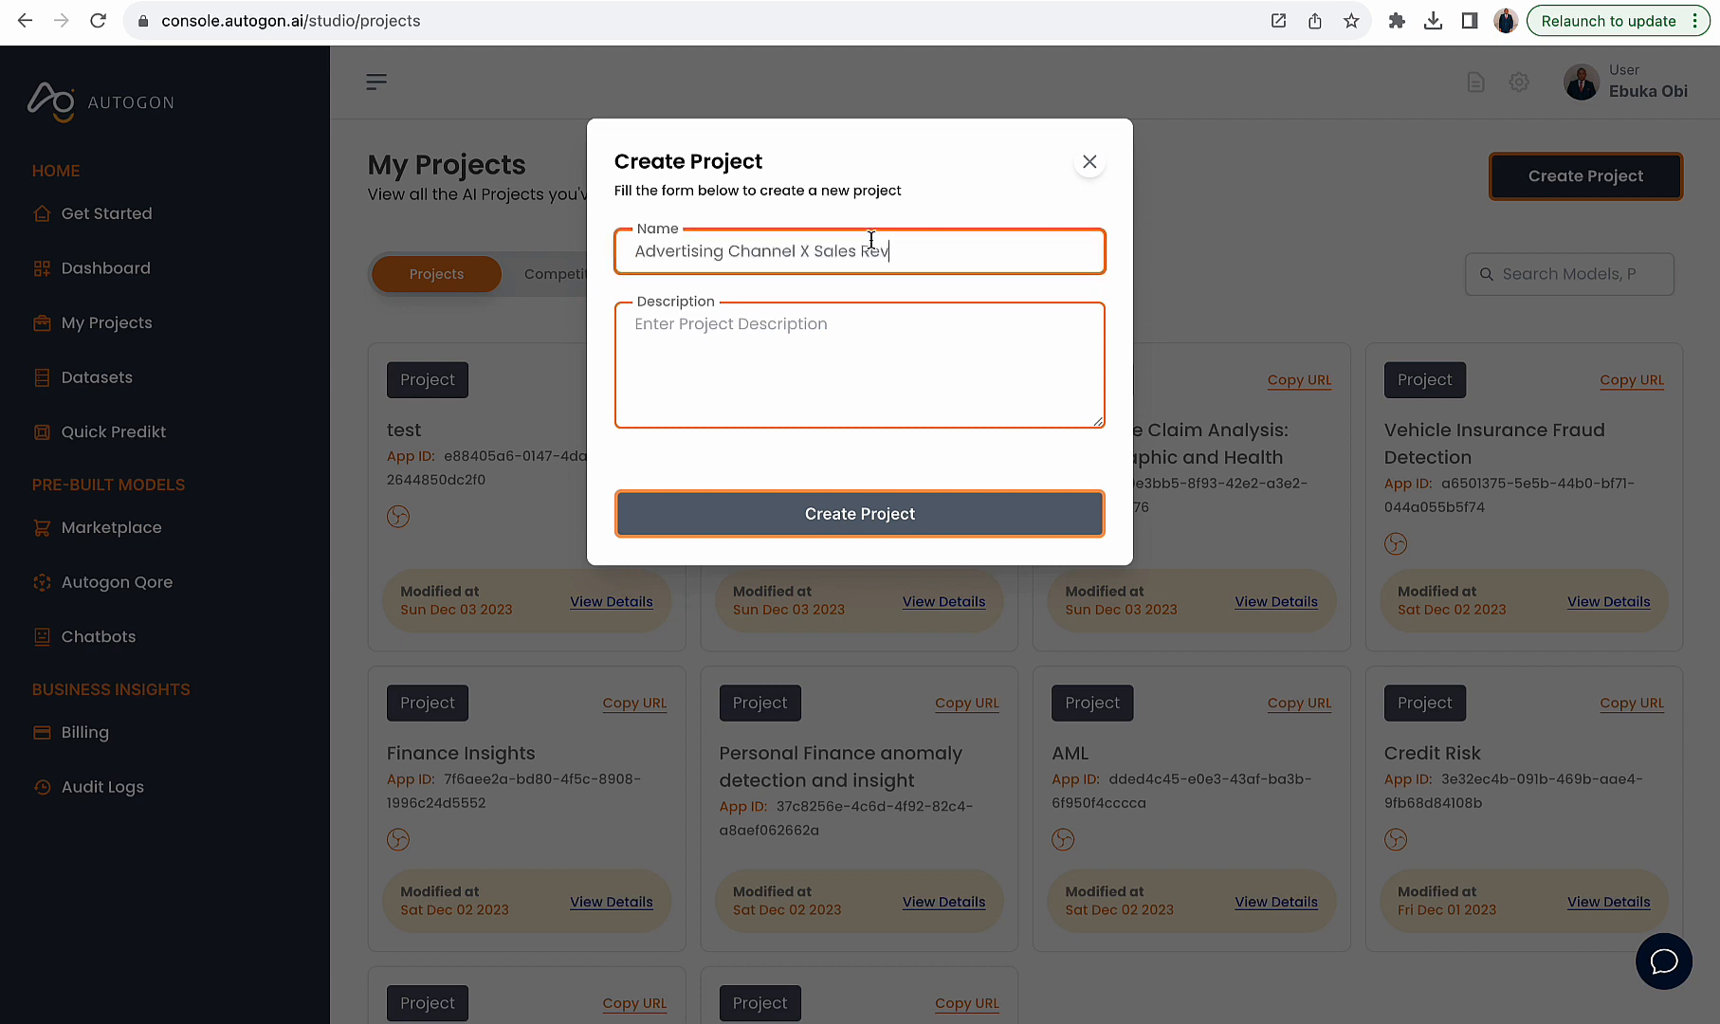
# - Set the project description to "Advertising Channel X Sales Rev" and create the project
pyautogui.click(759, 258)
pyautogui.press('BackSpace')
pyautogui.write('a')
pyautogui.click(864, 326)
pyautogui.hotkey('ctrl', 'v')
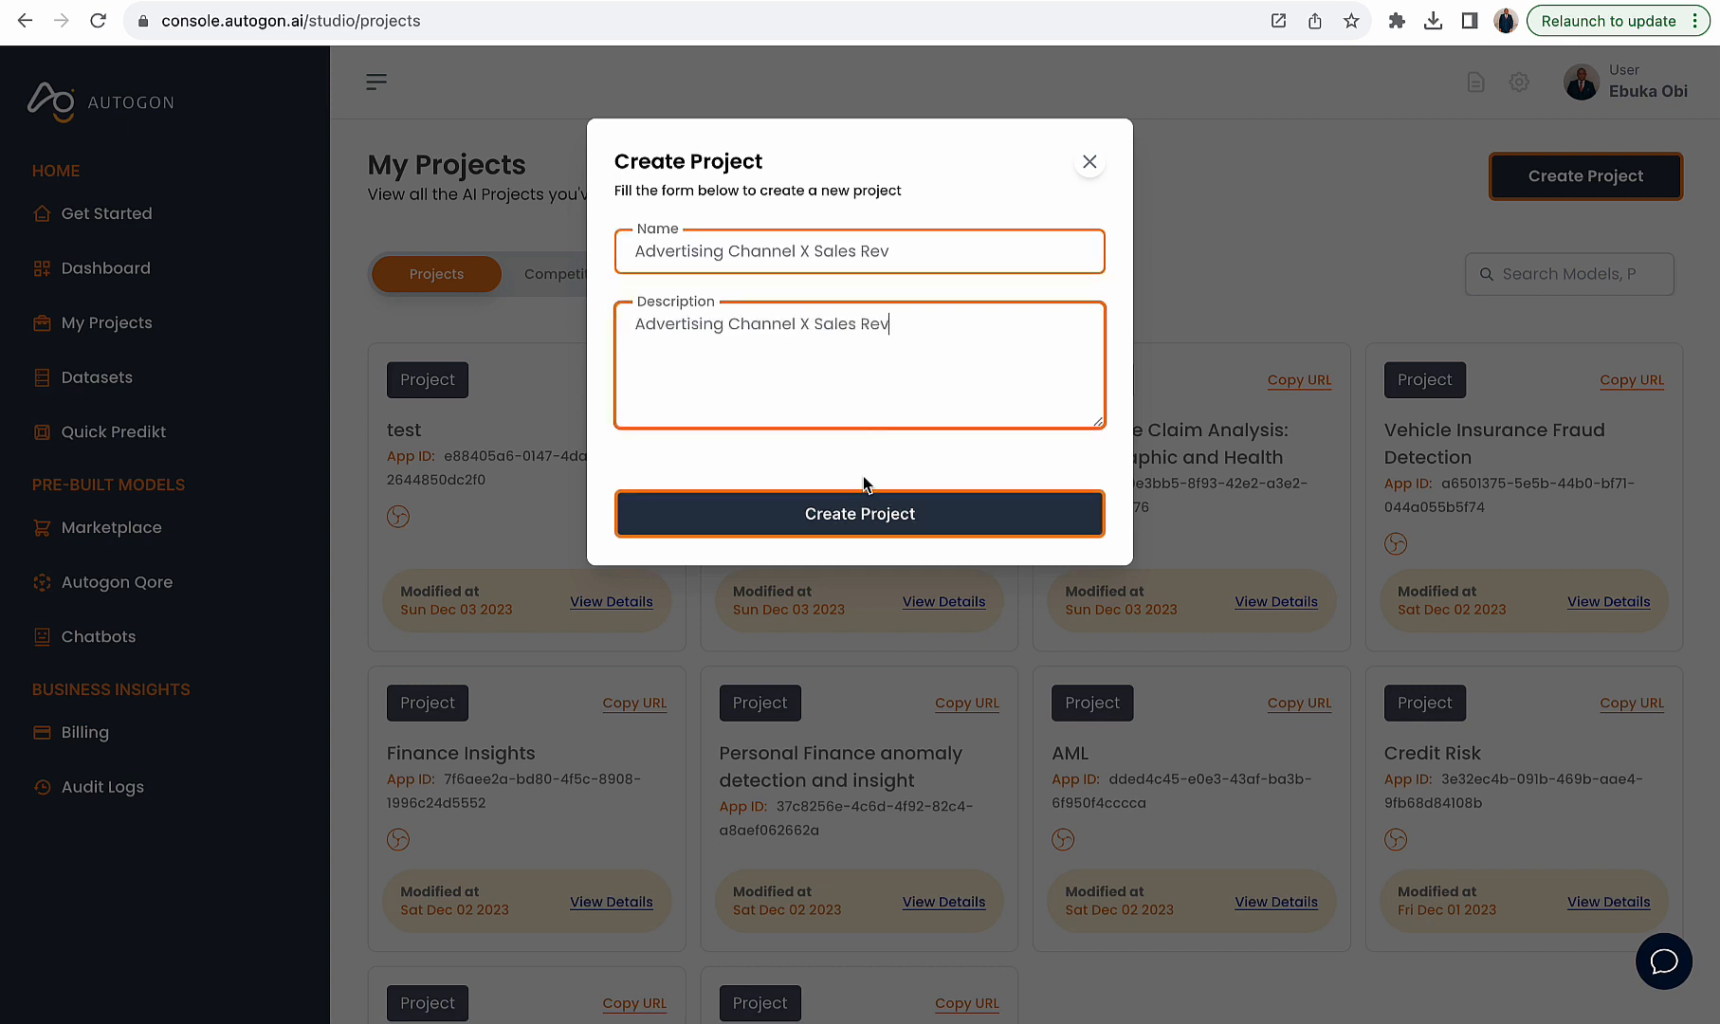
pyautogui.click(869, 512)
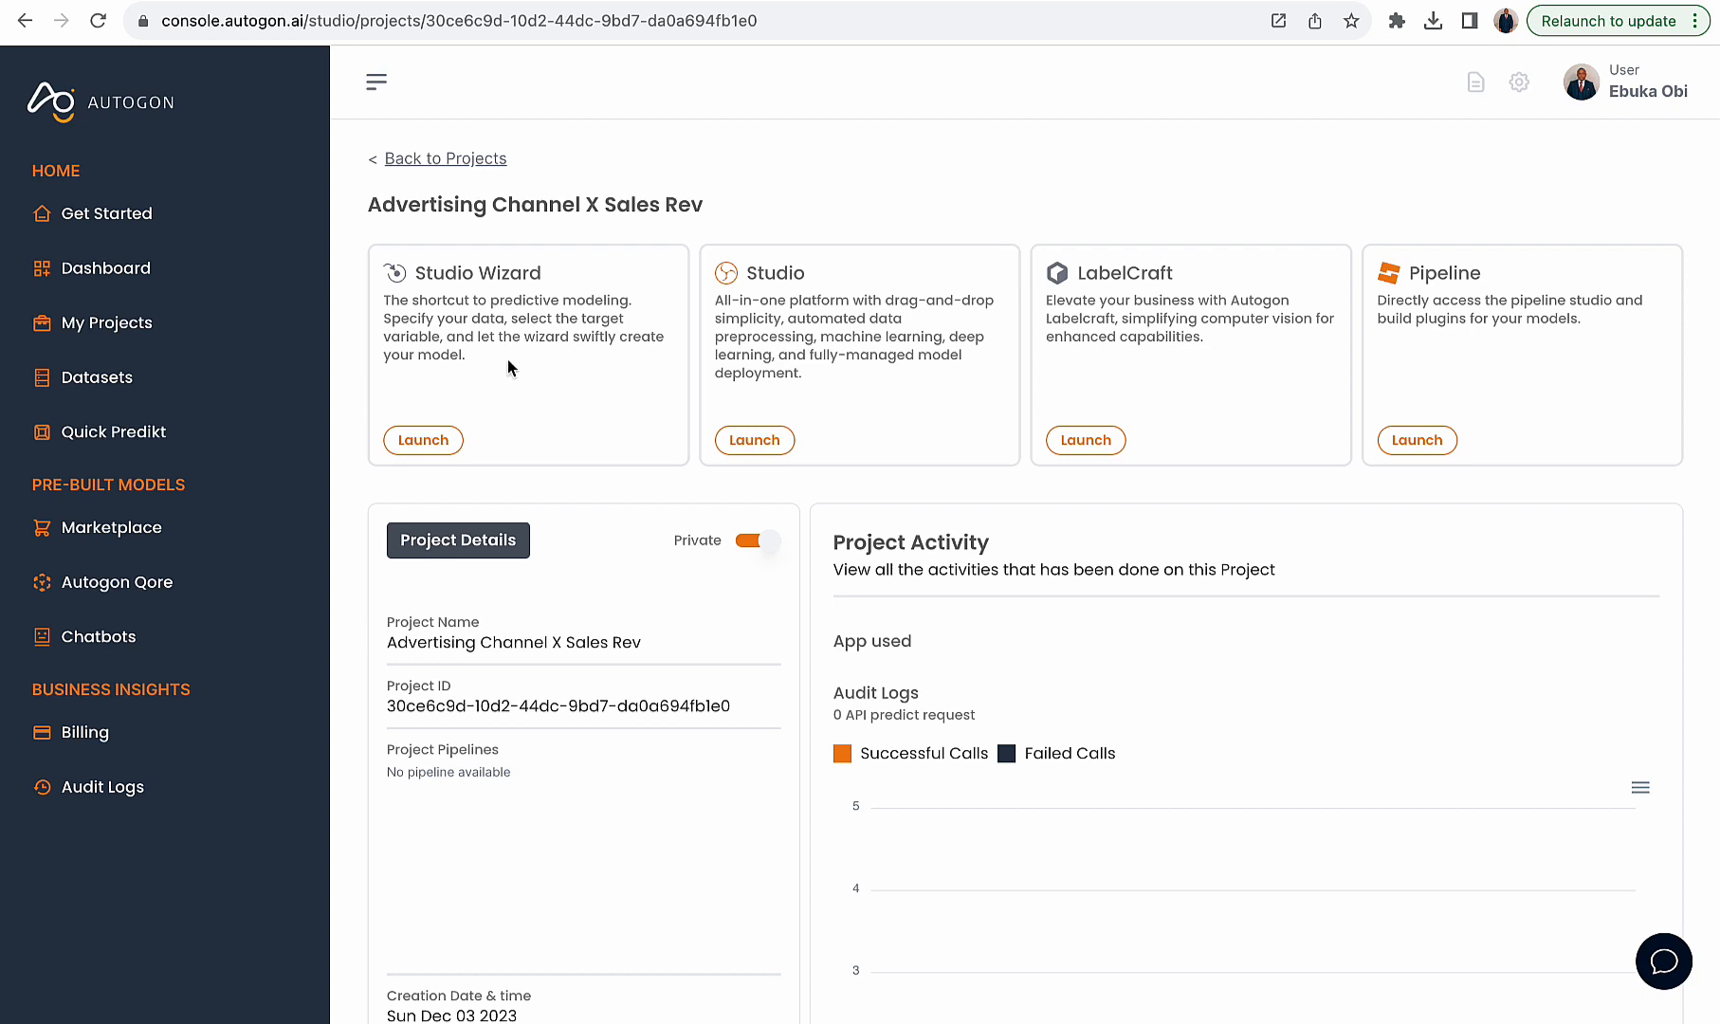
# - Examine the Studio Wizard and Studio options on the project page
pyautogui.moveTo(567, 277); pyautogui.dragTo(413, 278)
pyautogui.moveTo(813, 275); pyautogui.dragTo(692, 281)
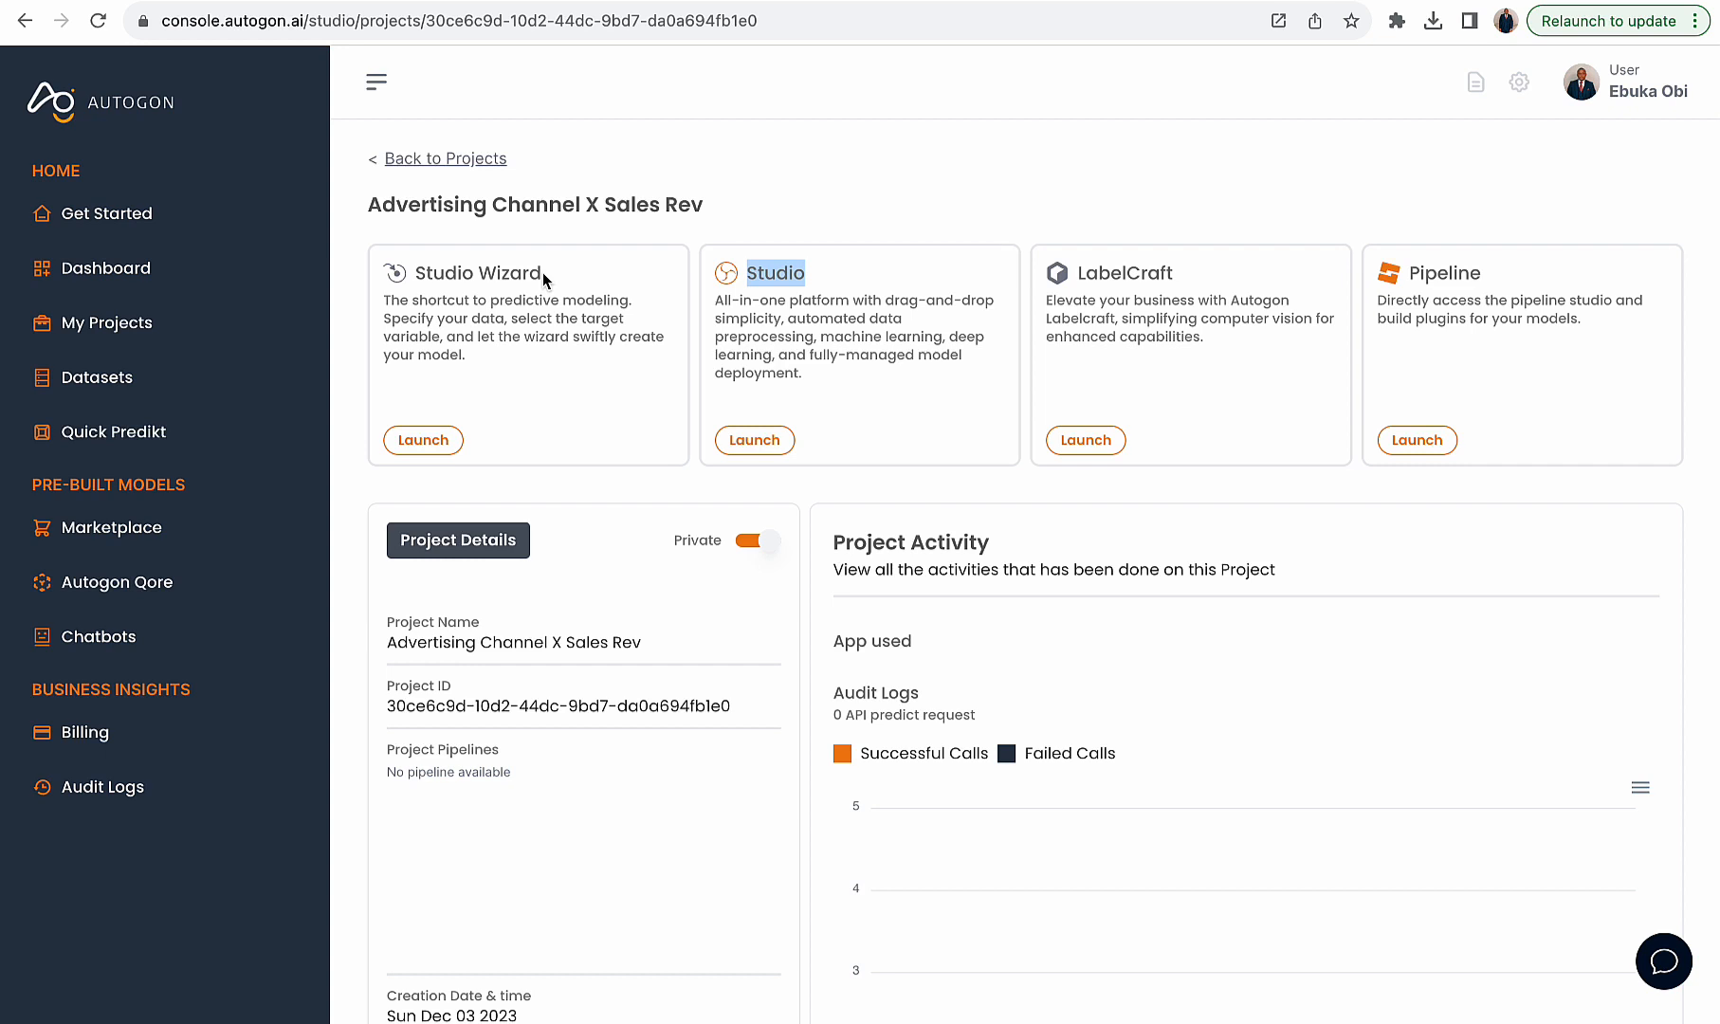
# - Launch the Studio Wizard and load the existing Advertising Channel X Sales Rev dataset into it
pyautogui.moveTo(544, 280); pyautogui.dragTo(435, 274)
pyautogui.click(438, 275)
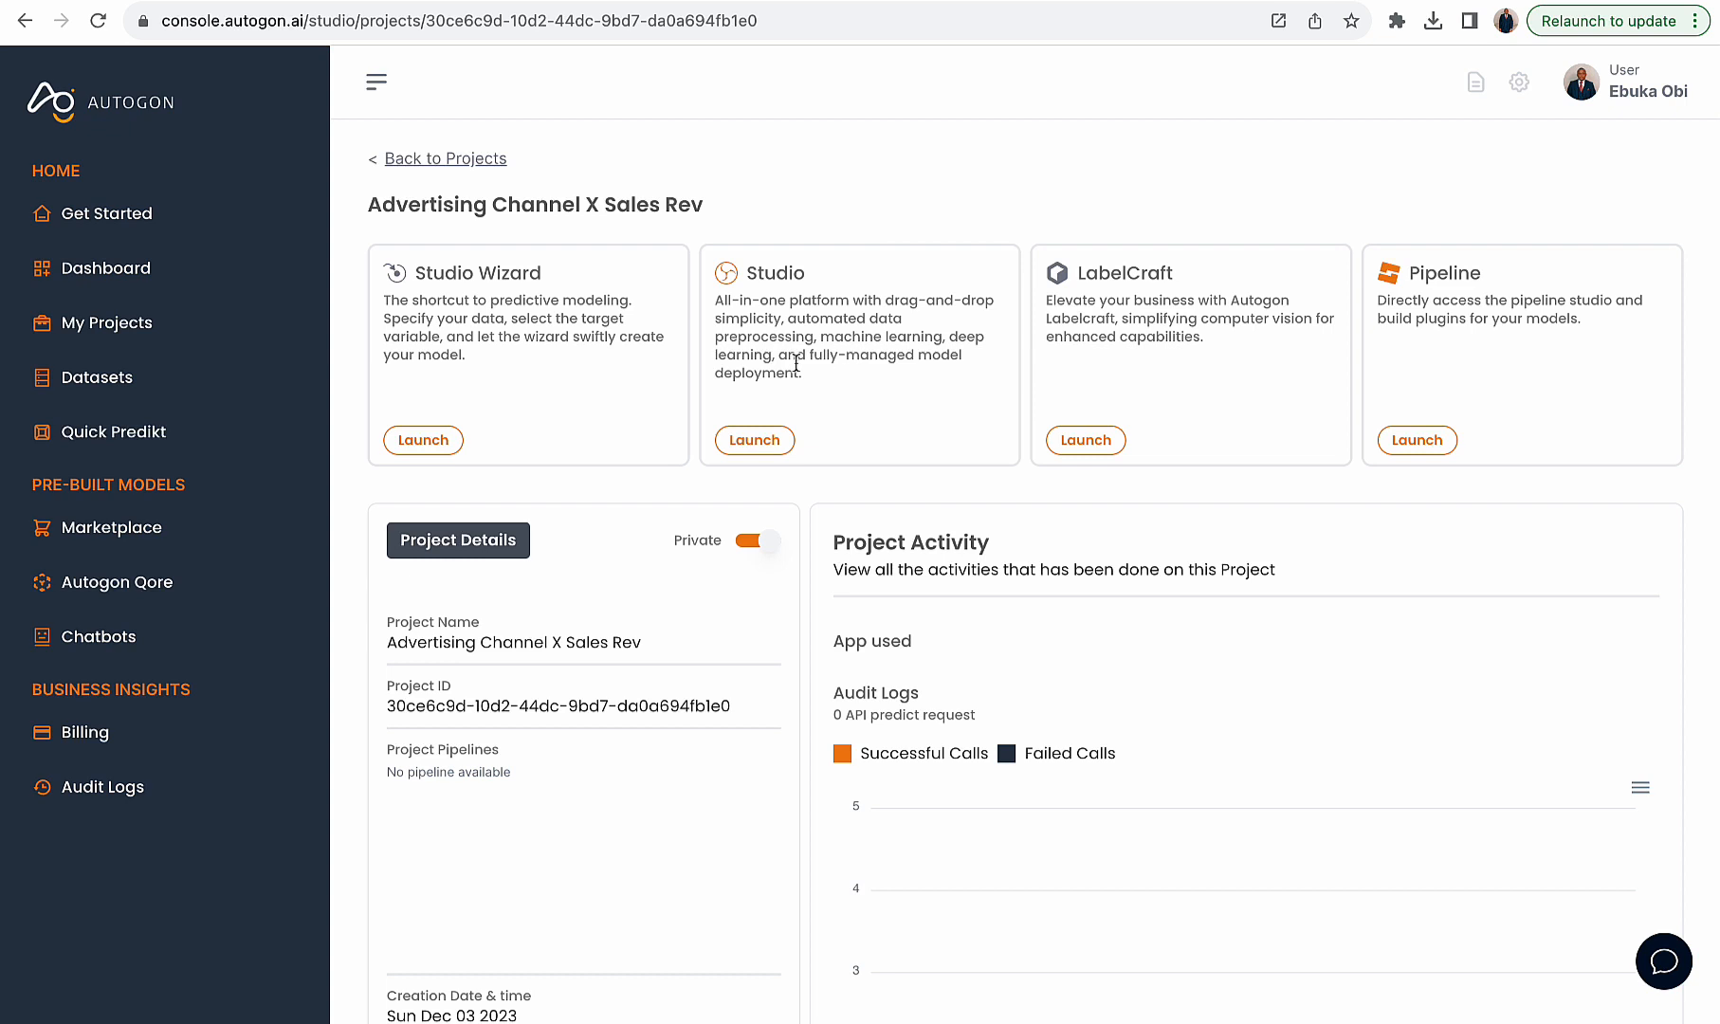
pyautogui.moveTo(474, 336); pyautogui.dragTo(417, 274)
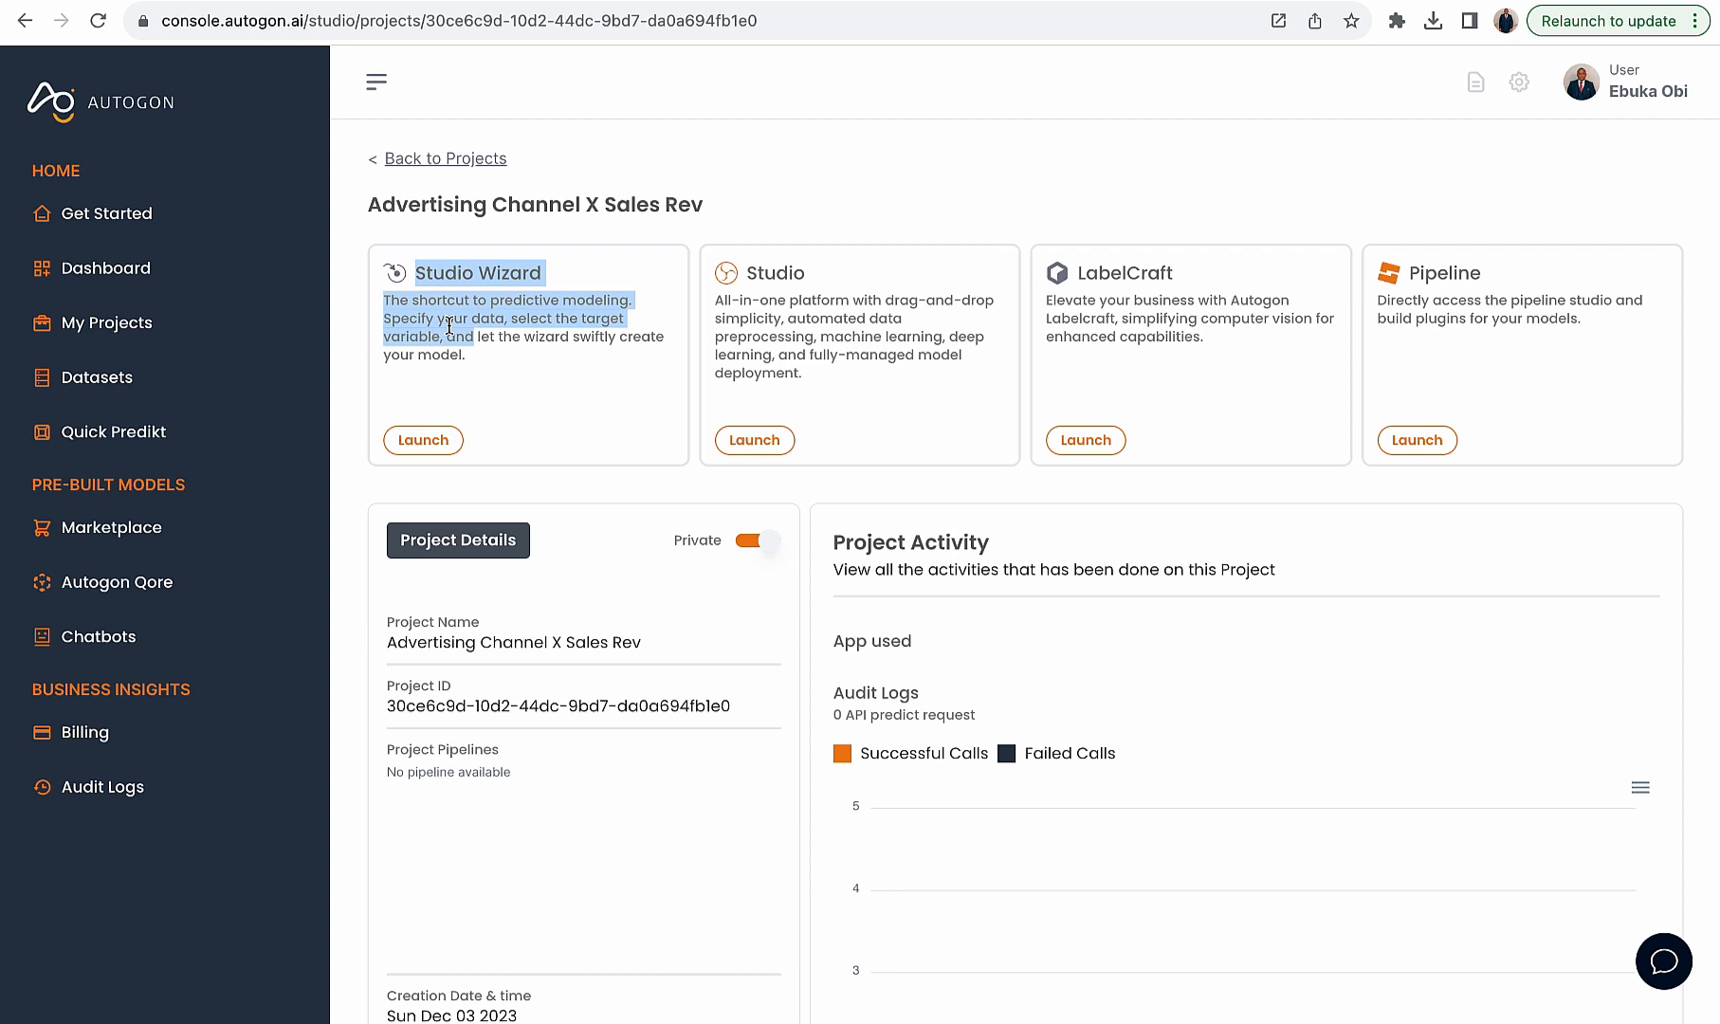
pyautogui.keyDown('shift'); pyautogui.click(545, 366); pyautogui.keyUp('shift')
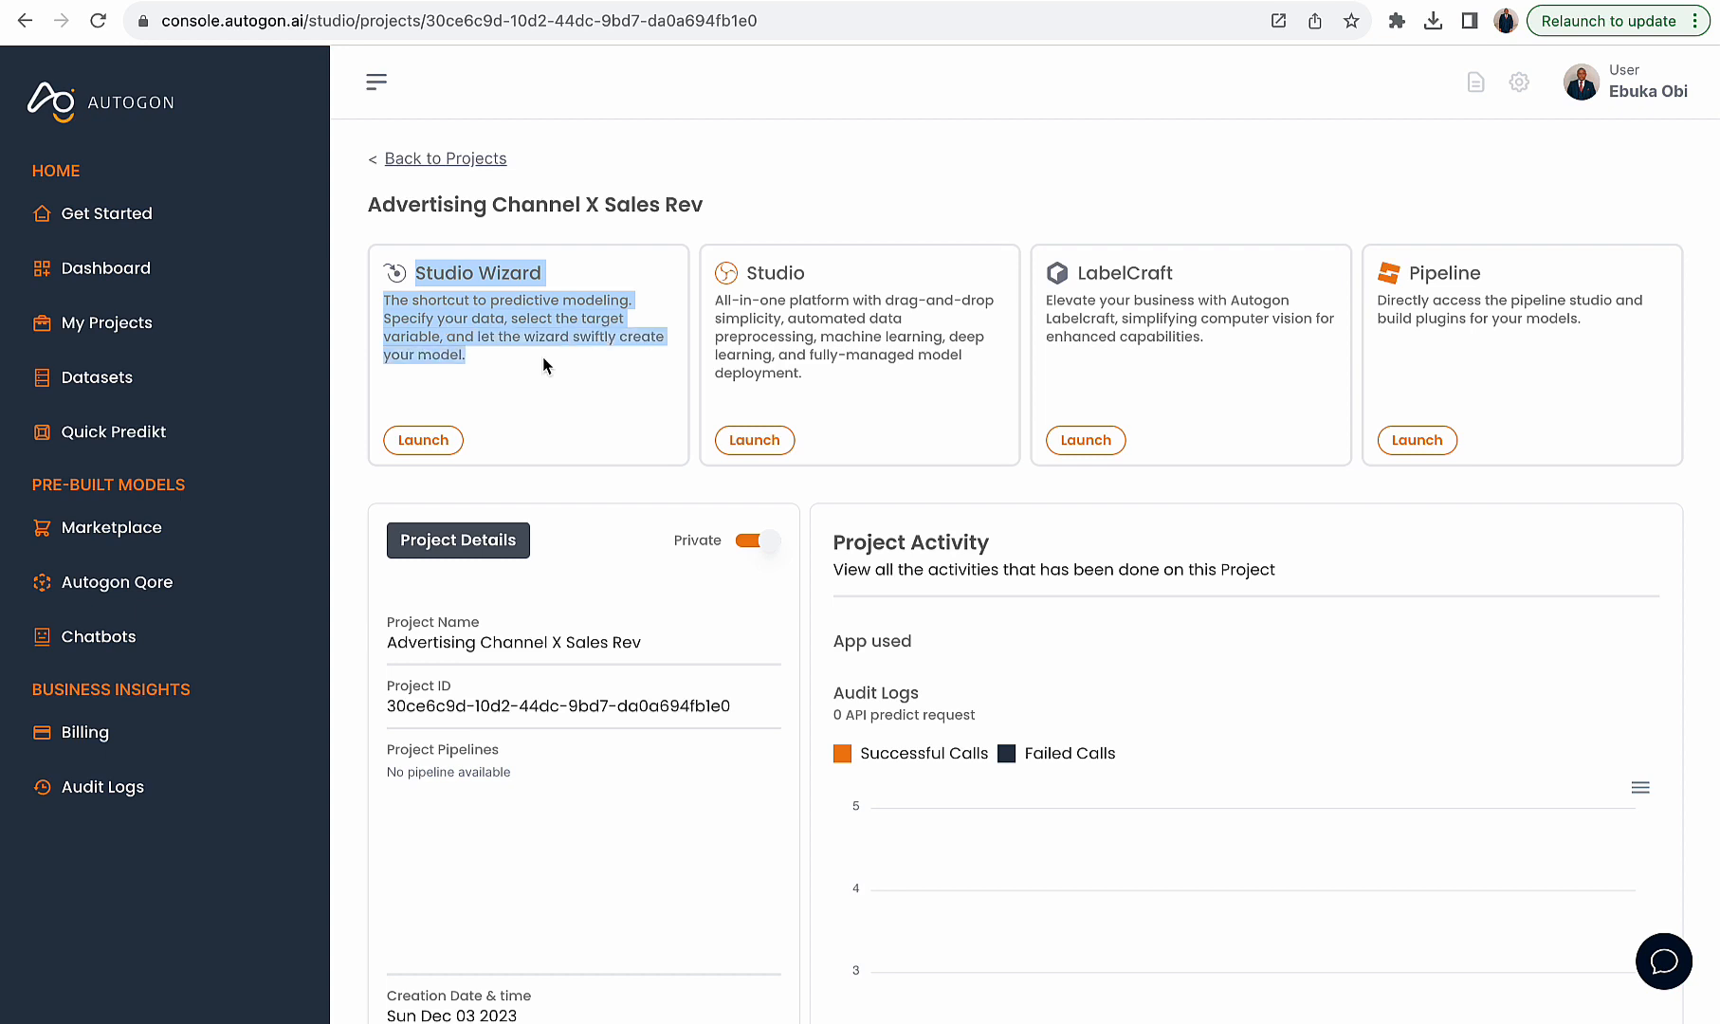
pyautogui.click(546, 365)
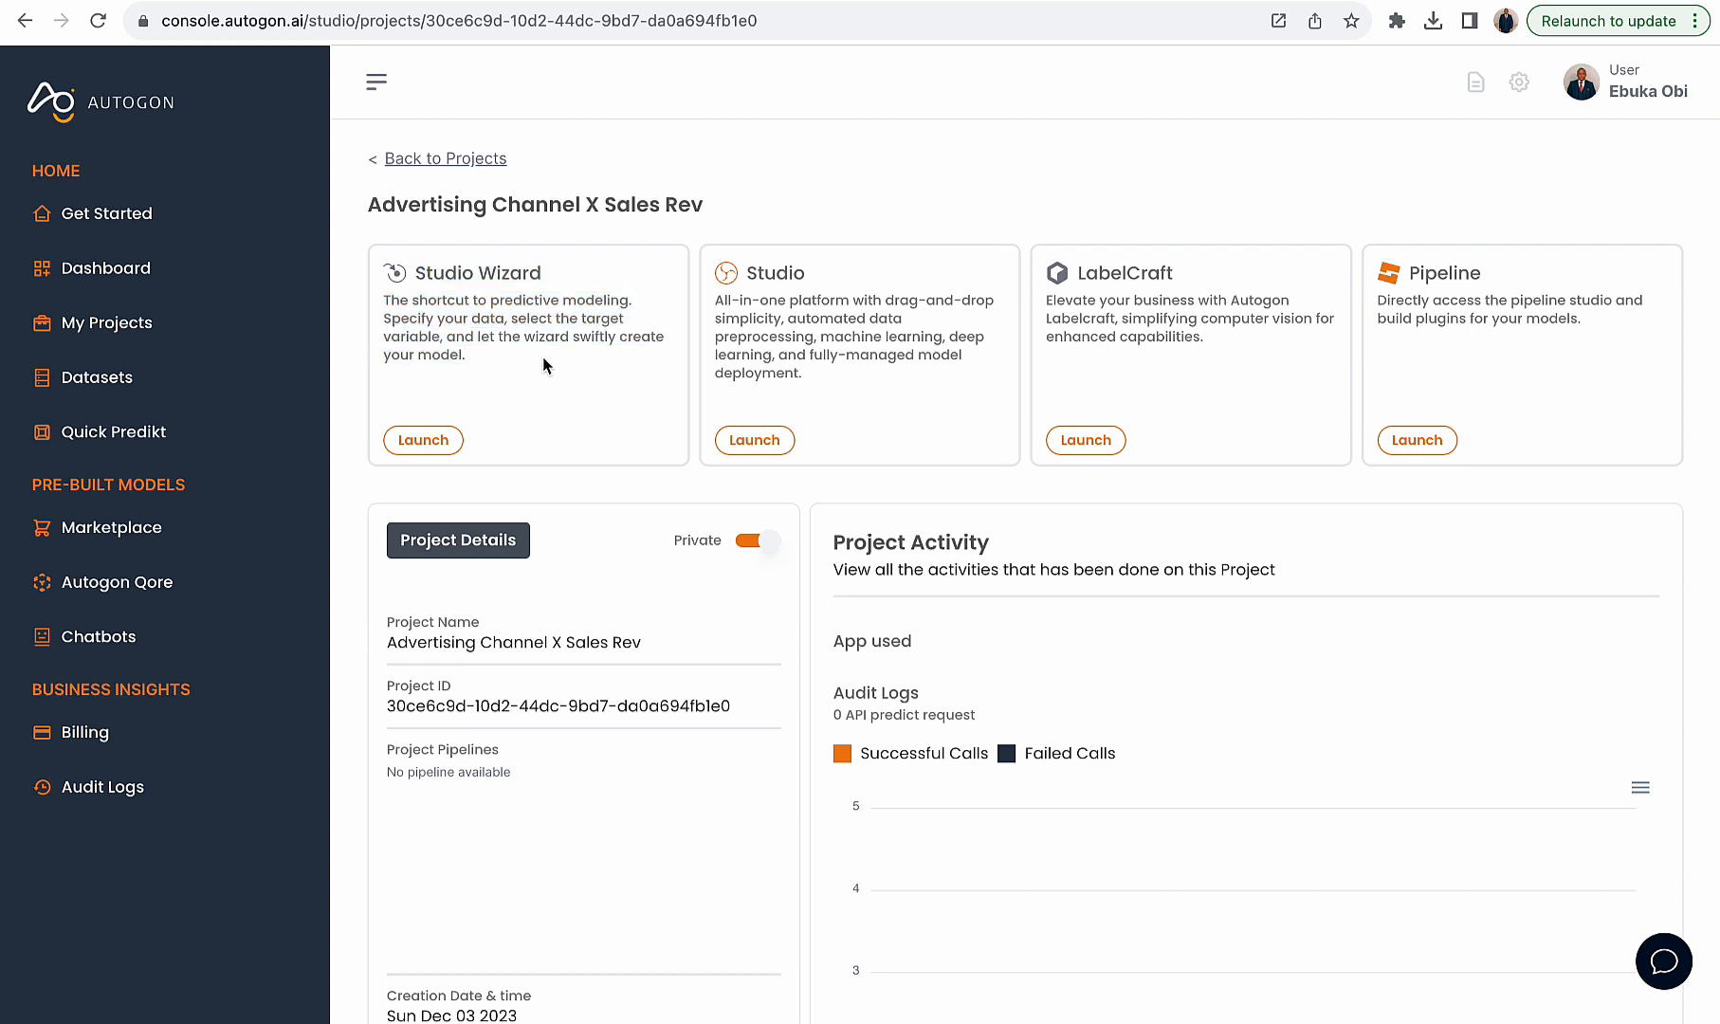
pyautogui.click(442, 440)
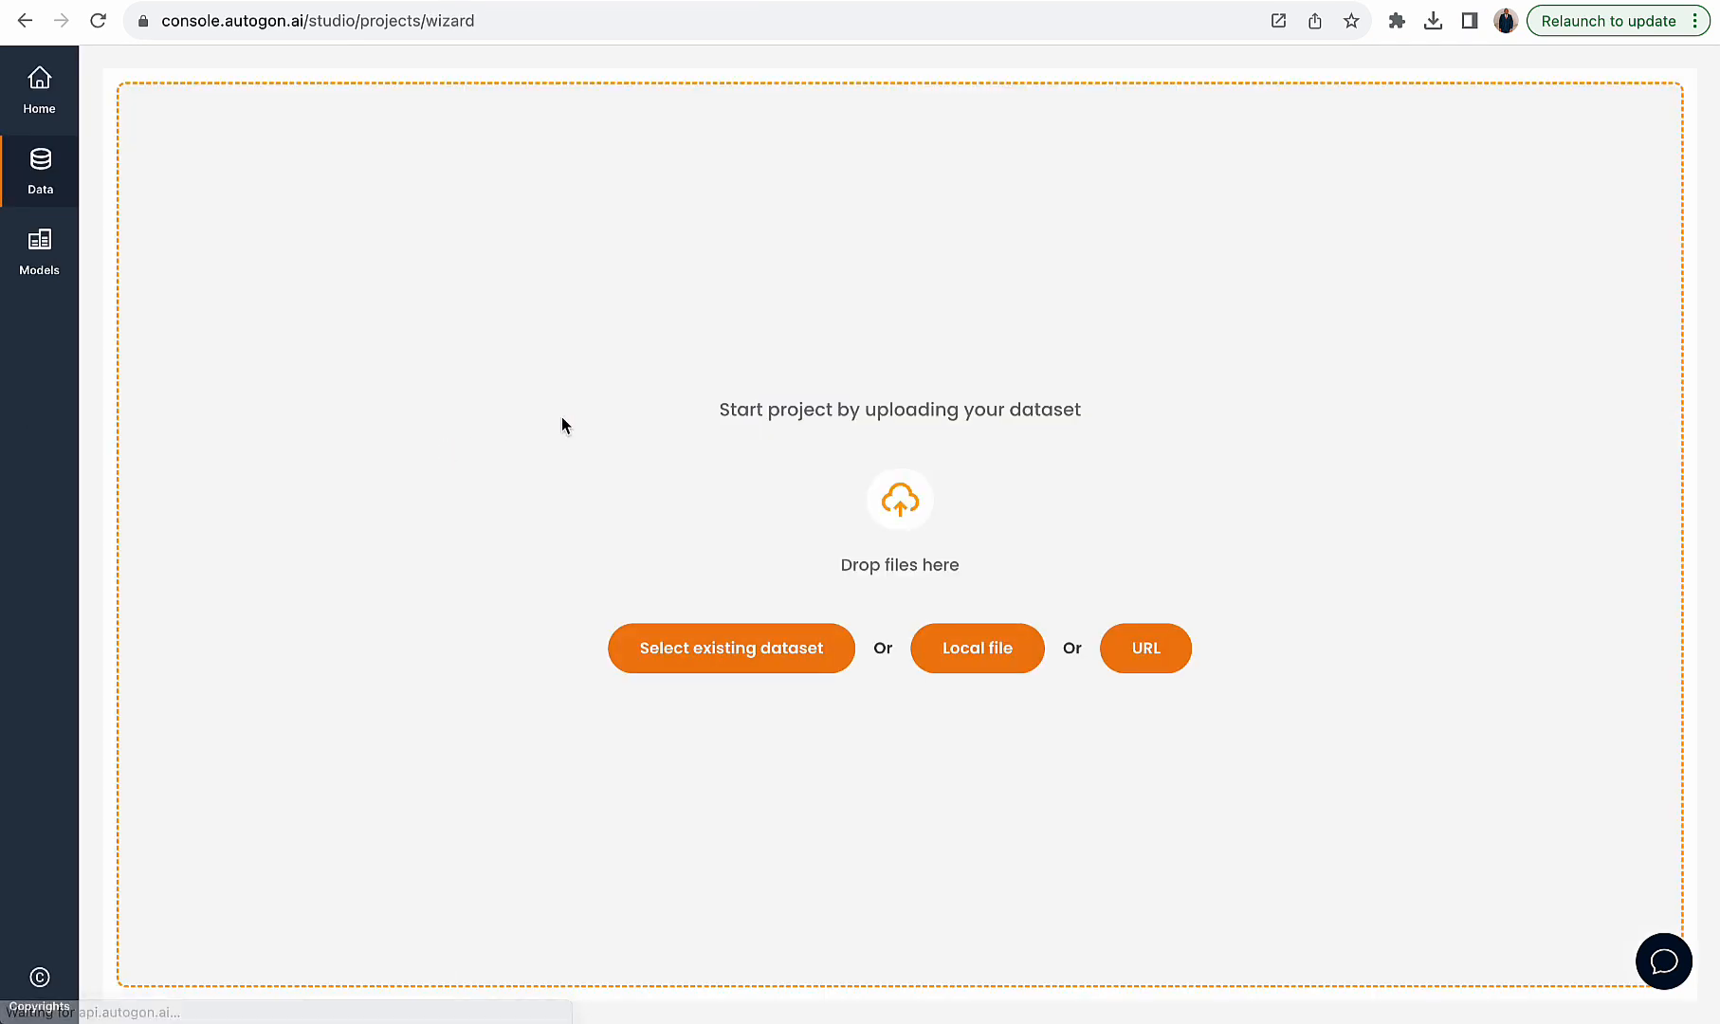
pyautogui.click(726, 643)
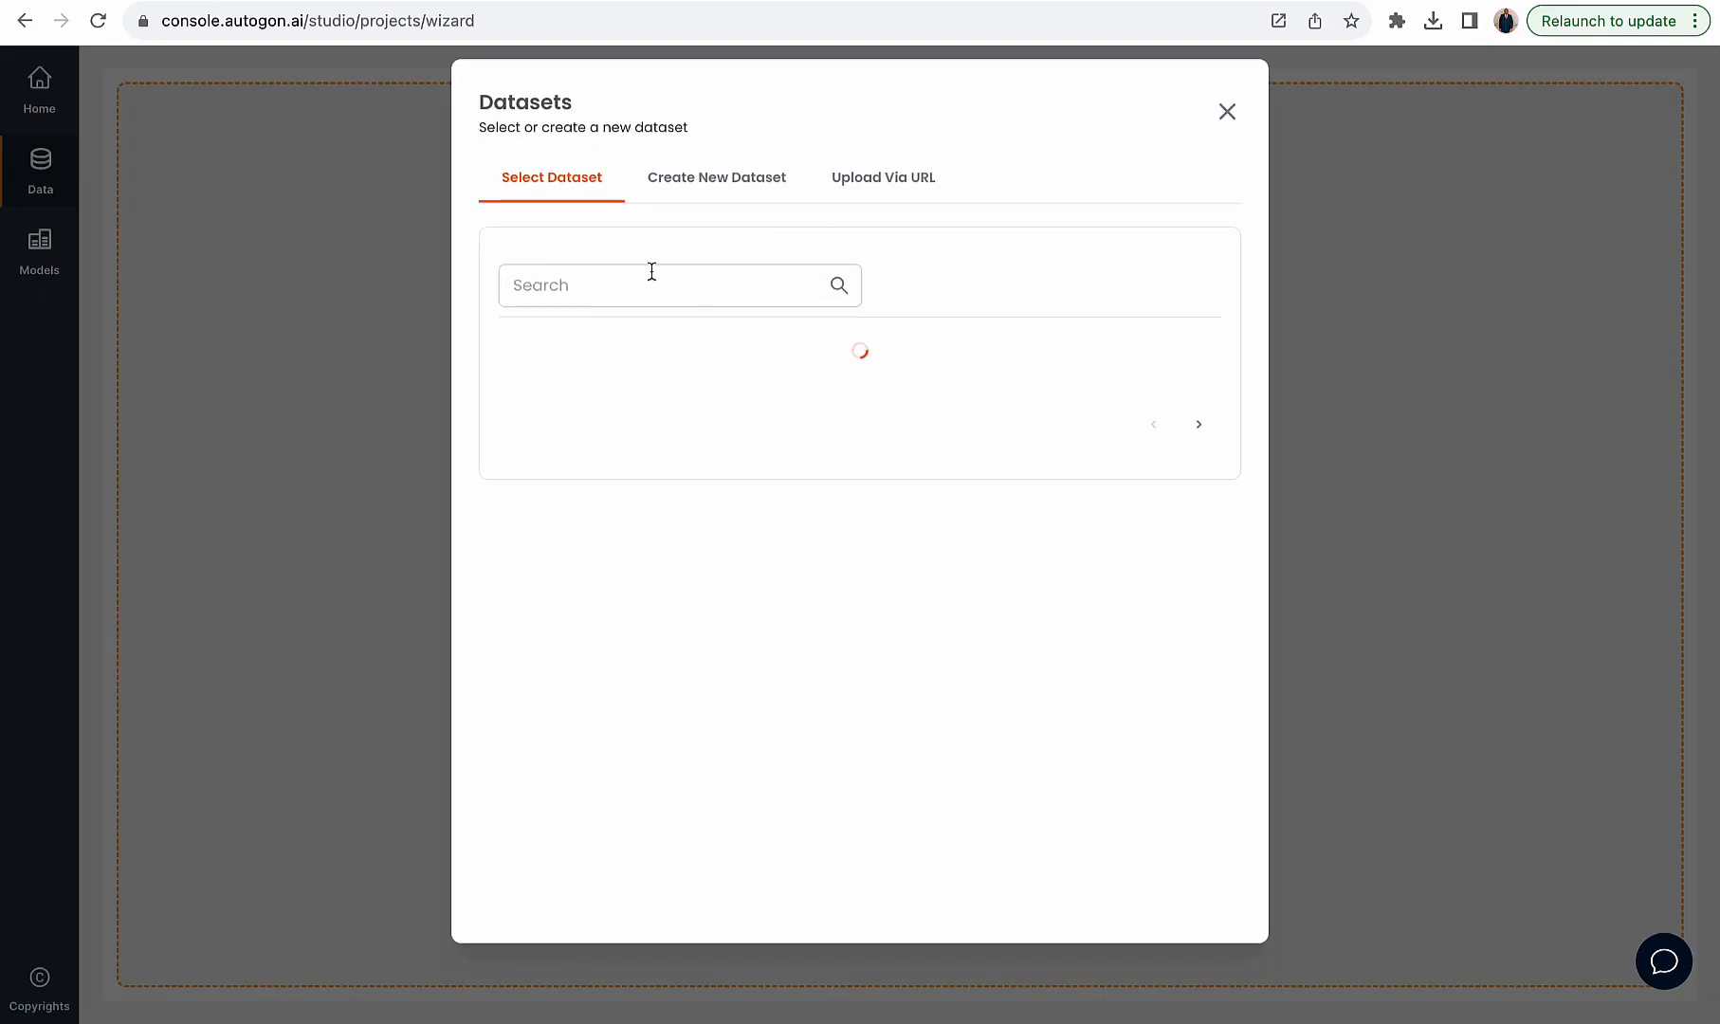
pyautogui.click(704, 427)
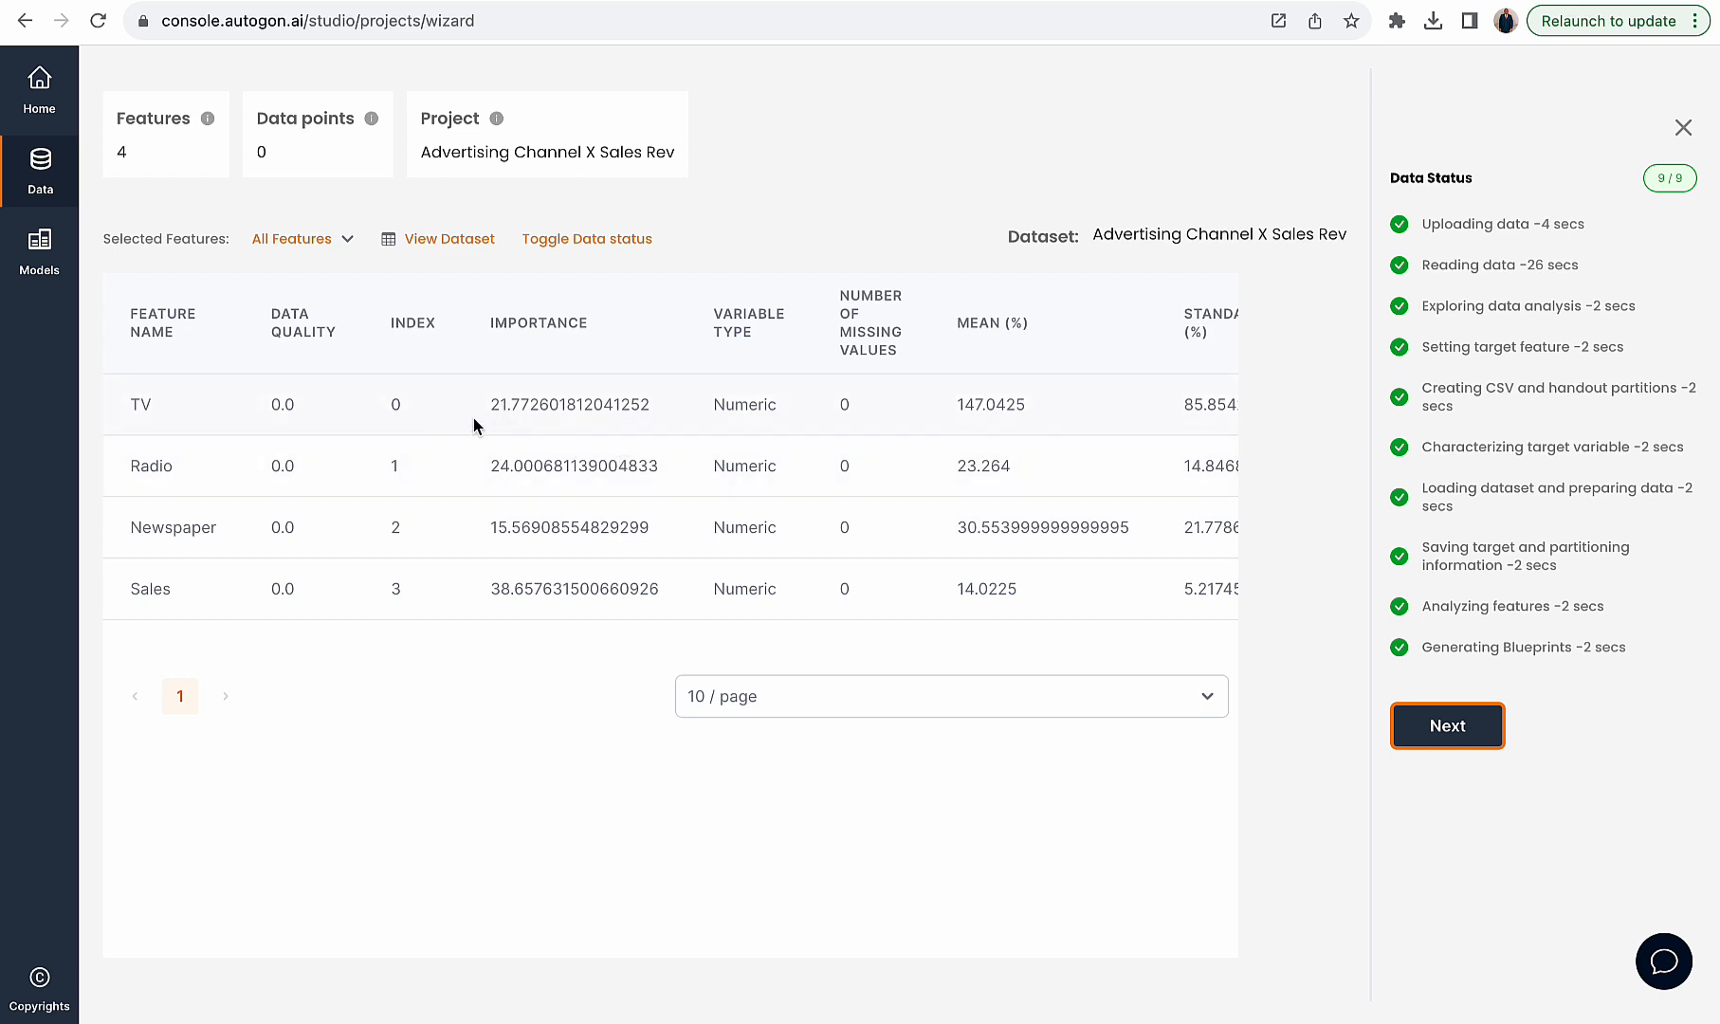
# - Review the importance values of the TV and Radio features, then proceed to model training
pyautogui.moveTo(491, 405); pyautogui.dragTo(635, 414)
pyautogui.click(650, 413)
pyautogui.moveTo(653, 409); pyautogui.dragTo(471, 413)
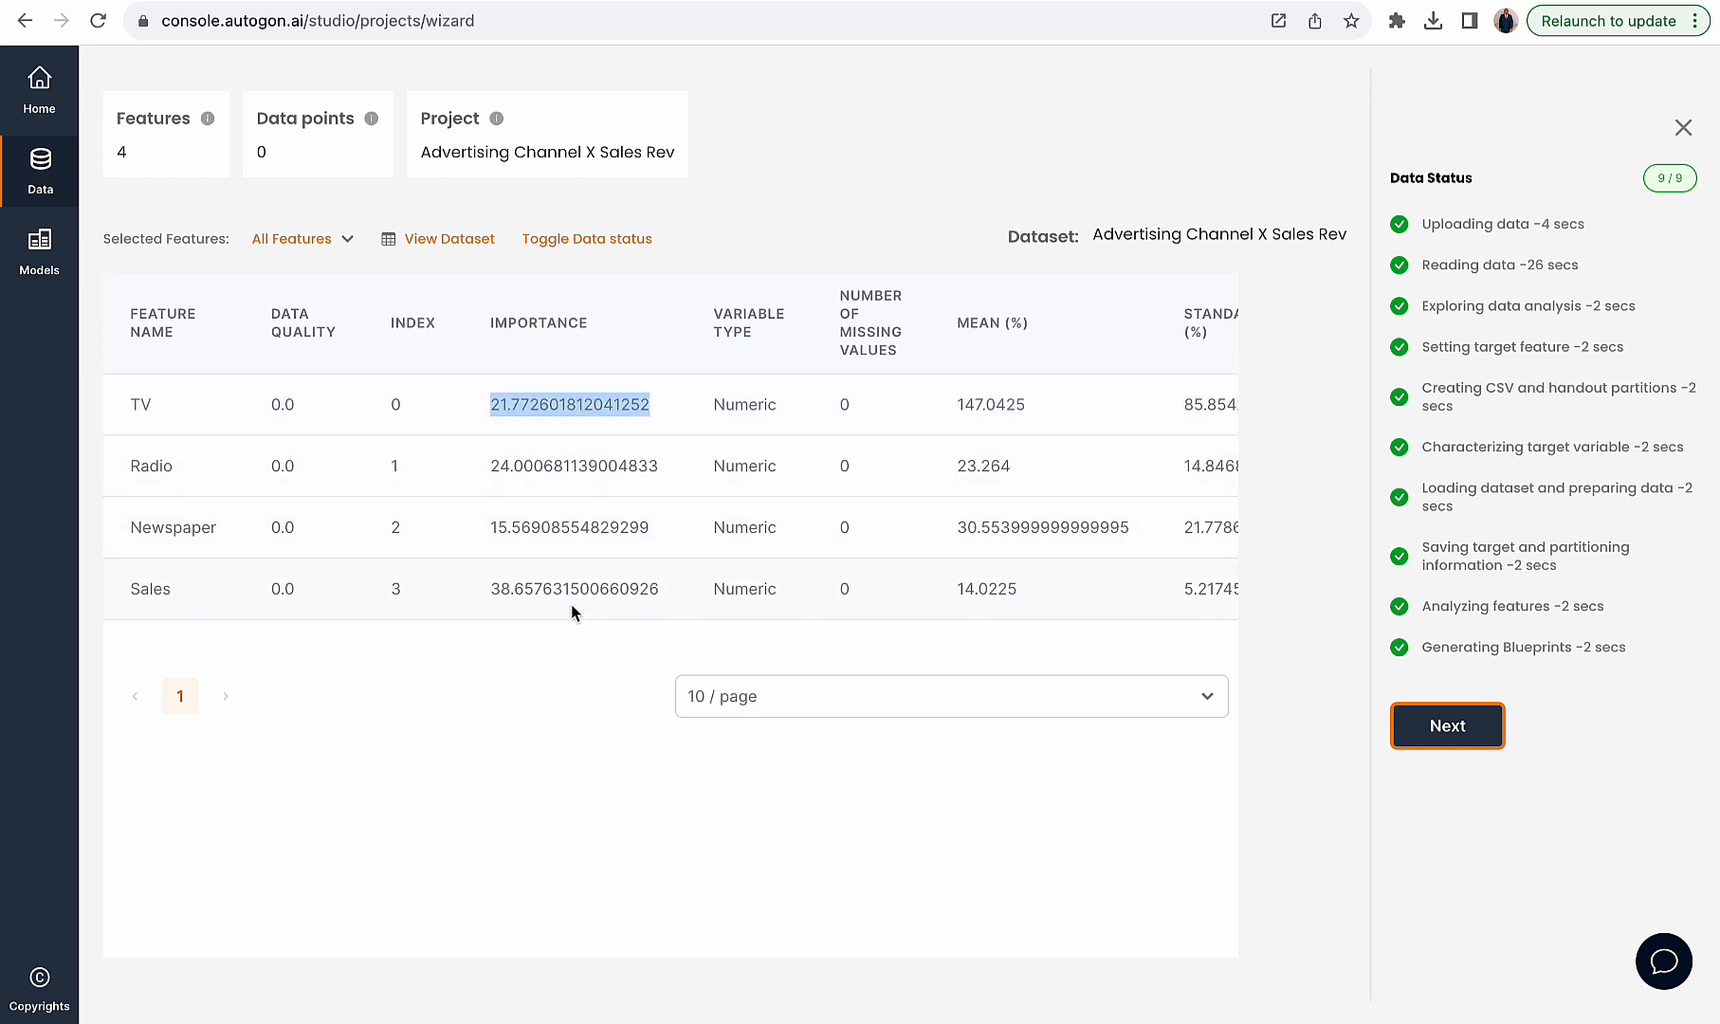
pyautogui.click(497, 403)
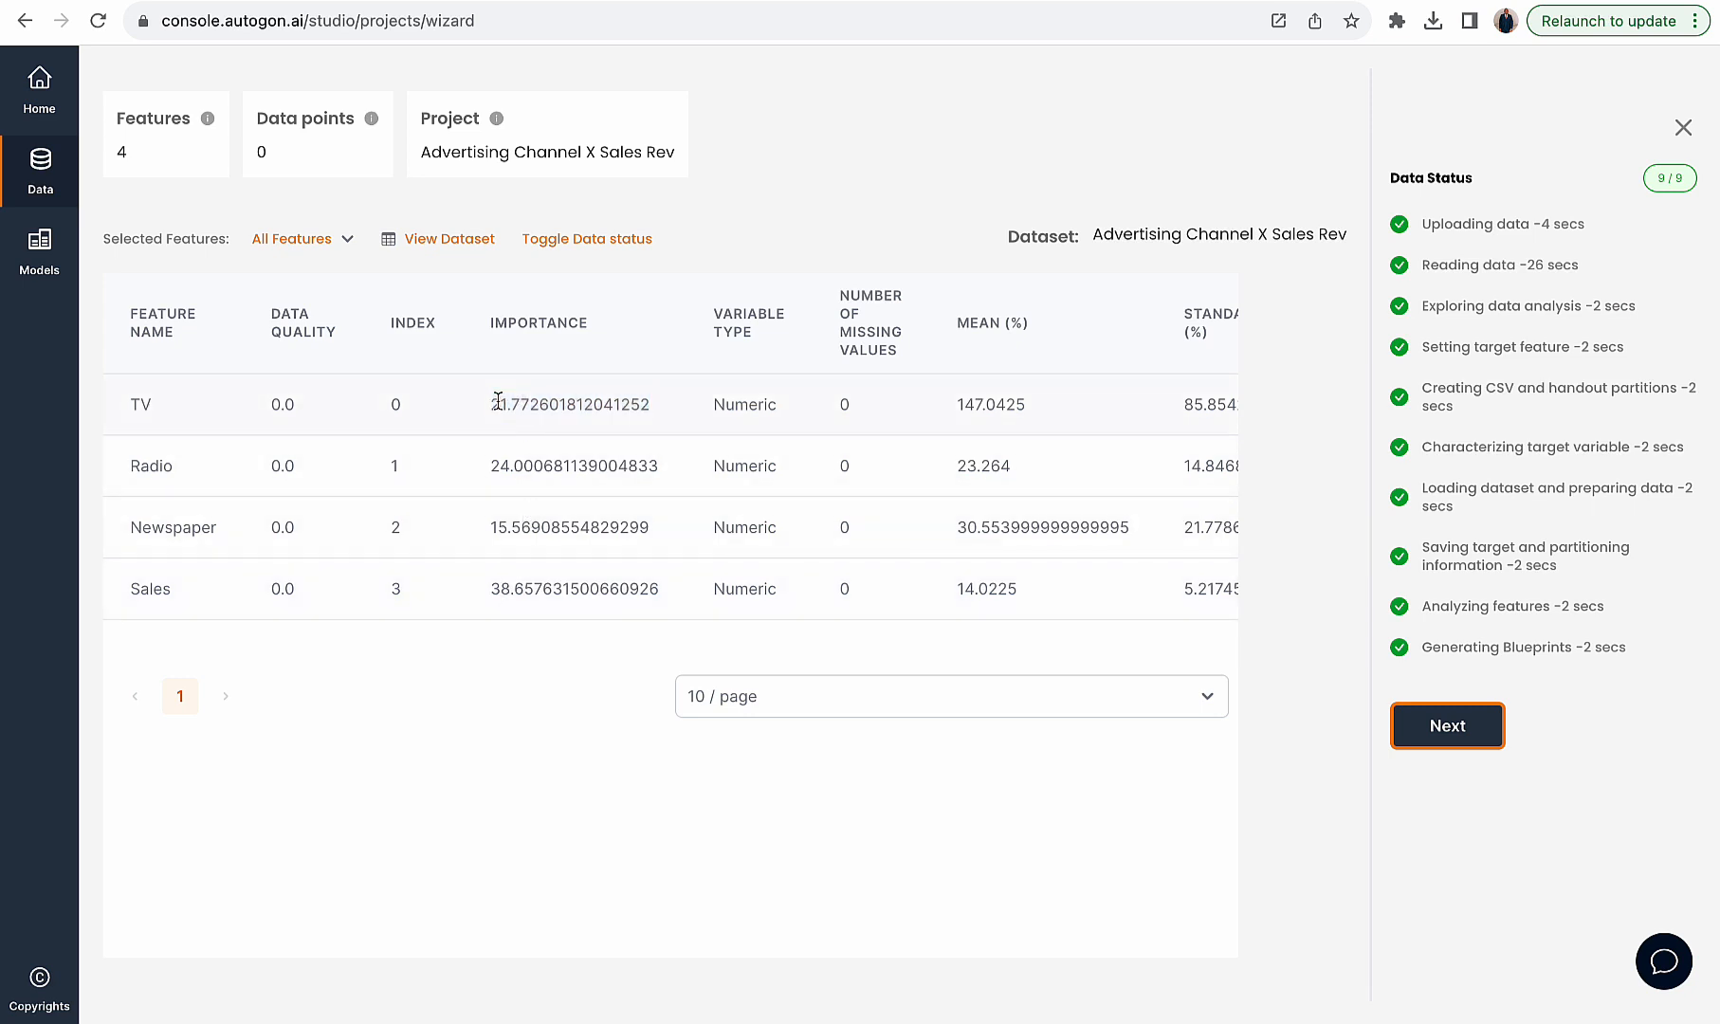
pyautogui.moveTo(497, 403)
pyautogui.mouseDown()
pyautogui.moveTo(625, 404)
pyautogui.moveTo(511, 399)
pyautogui.mouseUp()
pyautogui.click(642, 404)
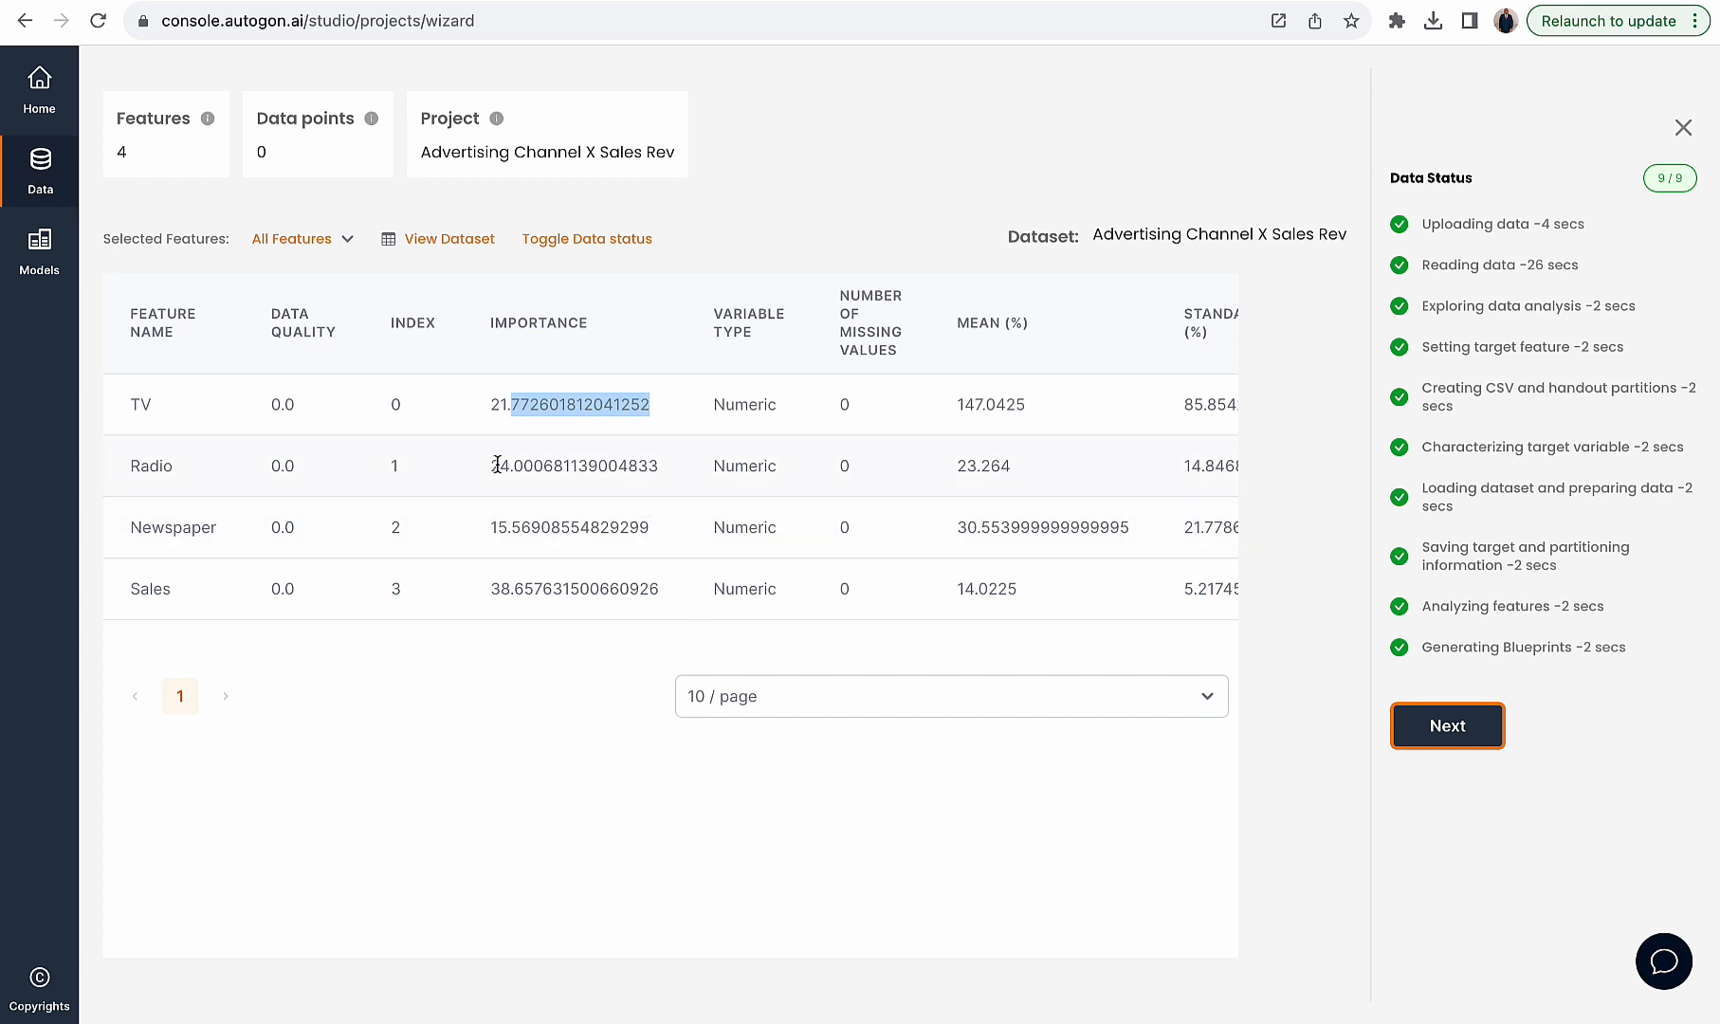
pyautogui.moveTo(489, 466); pyautogui.dragTo(661, 467)
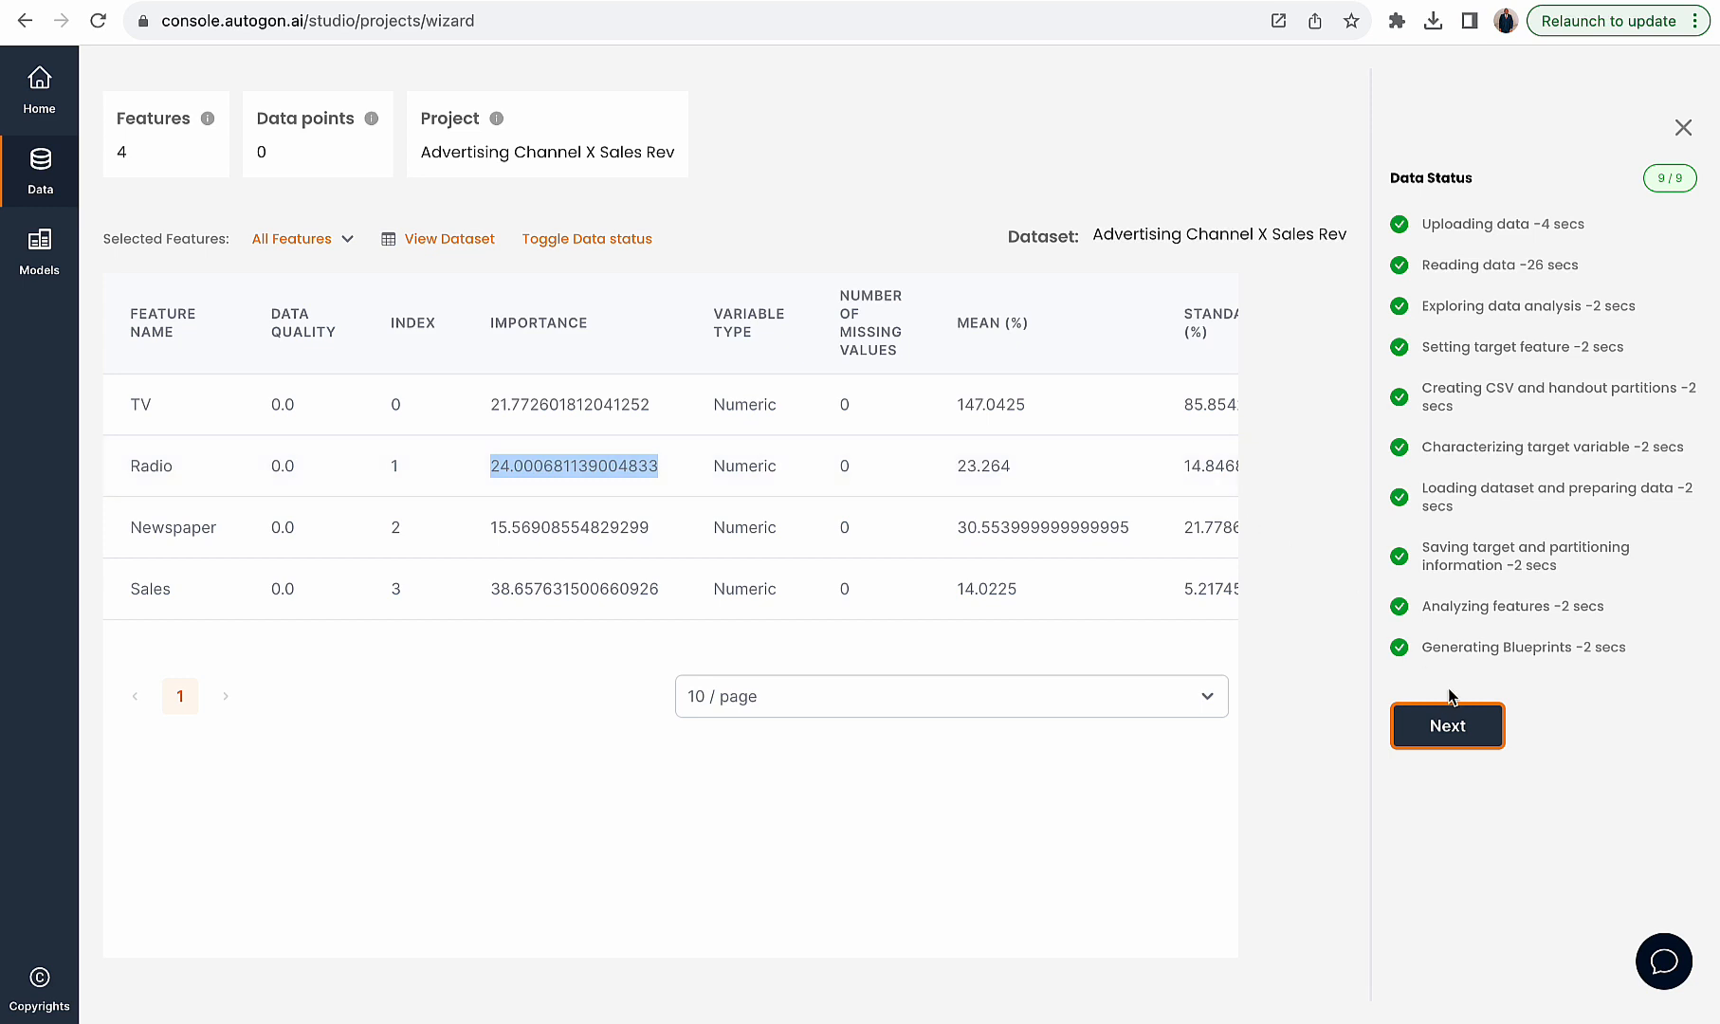
pyautogui.click(1436, 725)
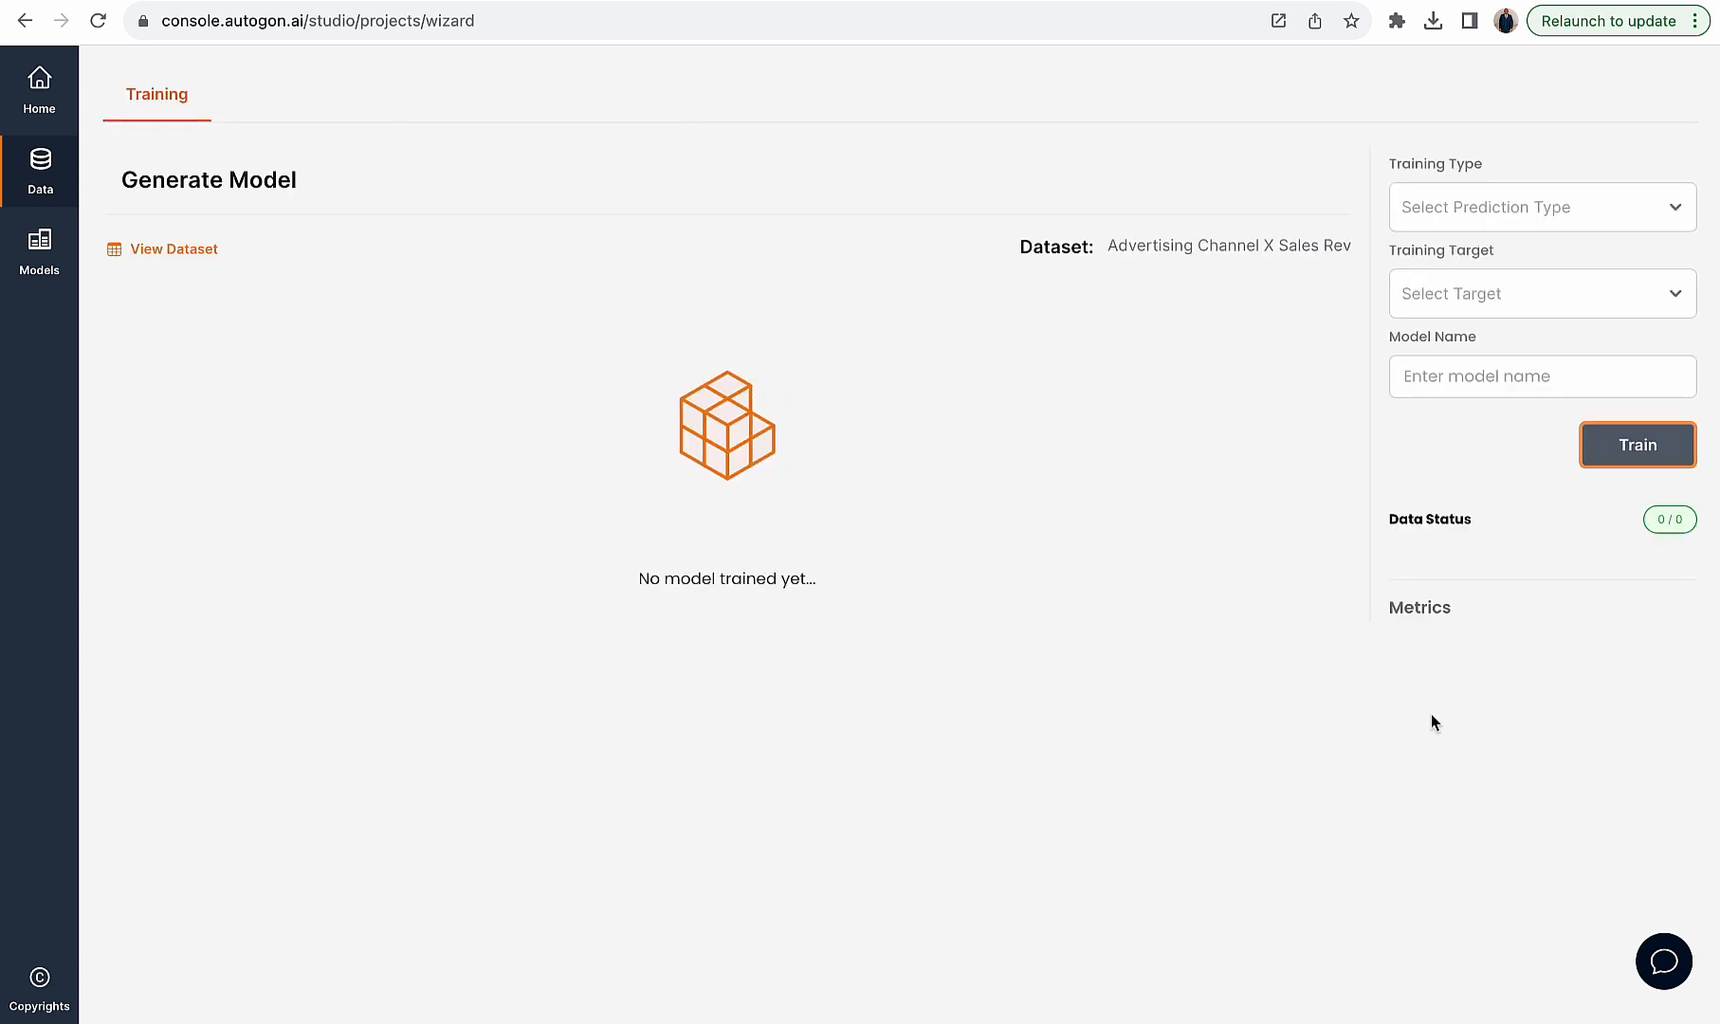
# - Set the training type to Regression and the training target to Sales
pyautogui.click(1422, 201)
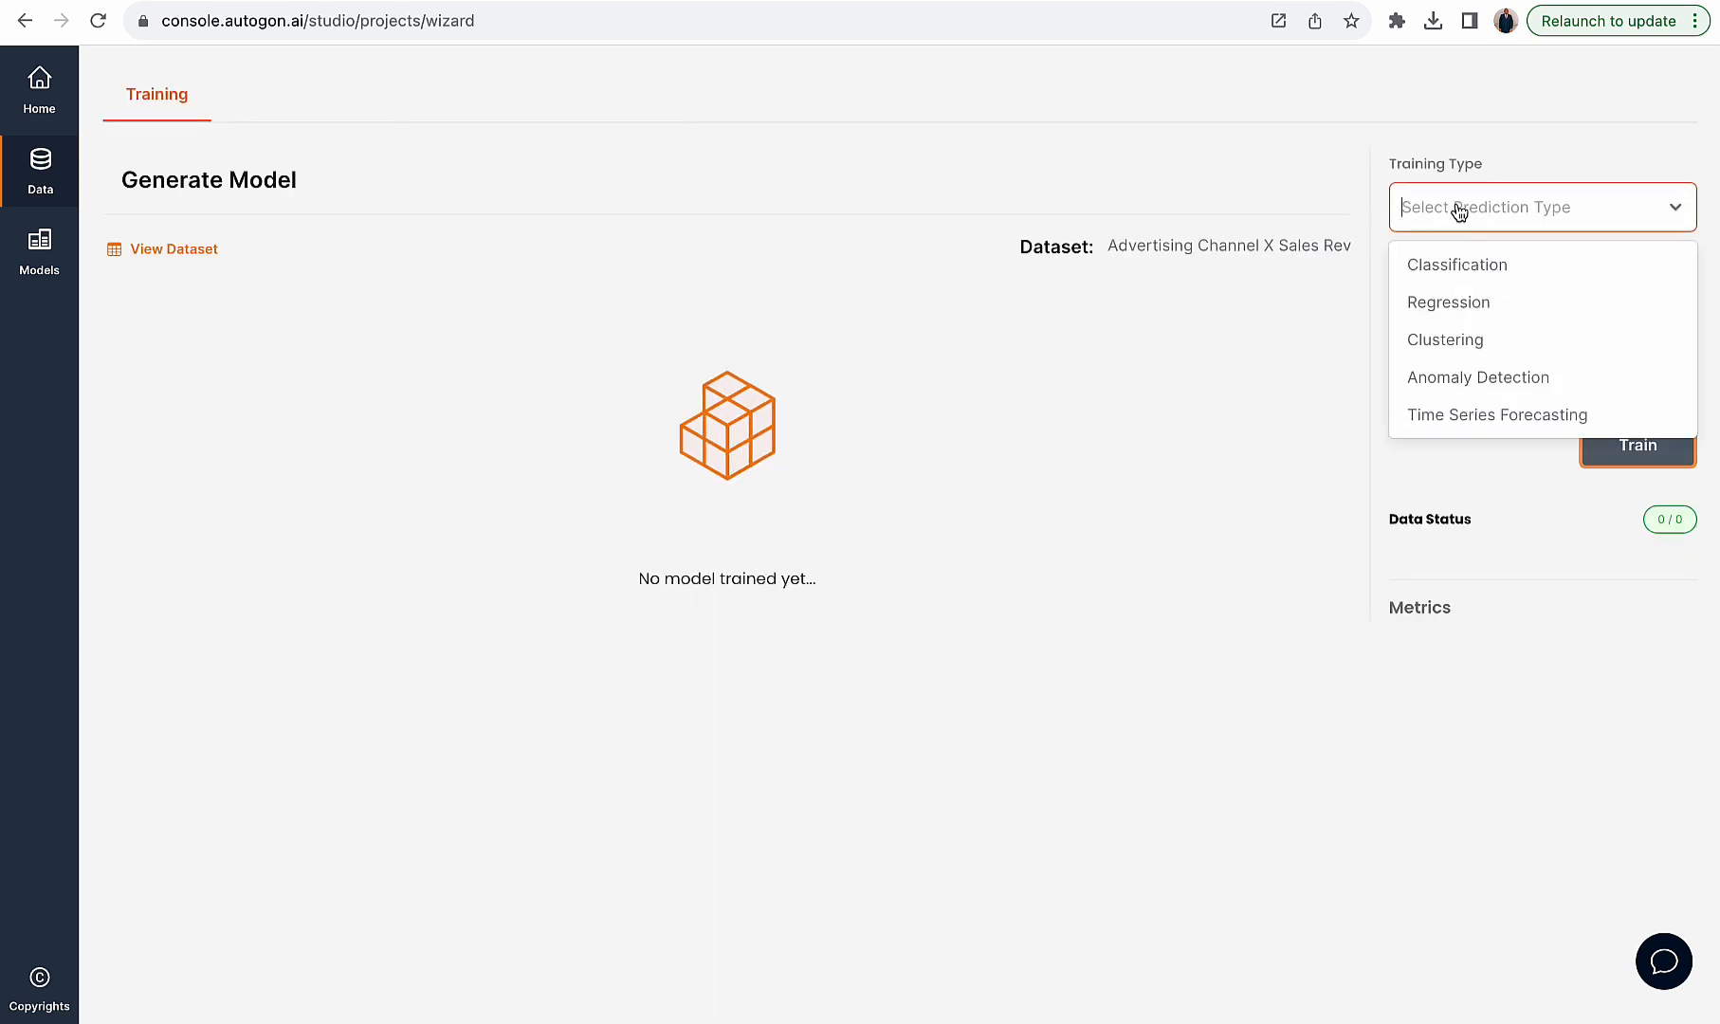
pyautogui.click(1445, 301)
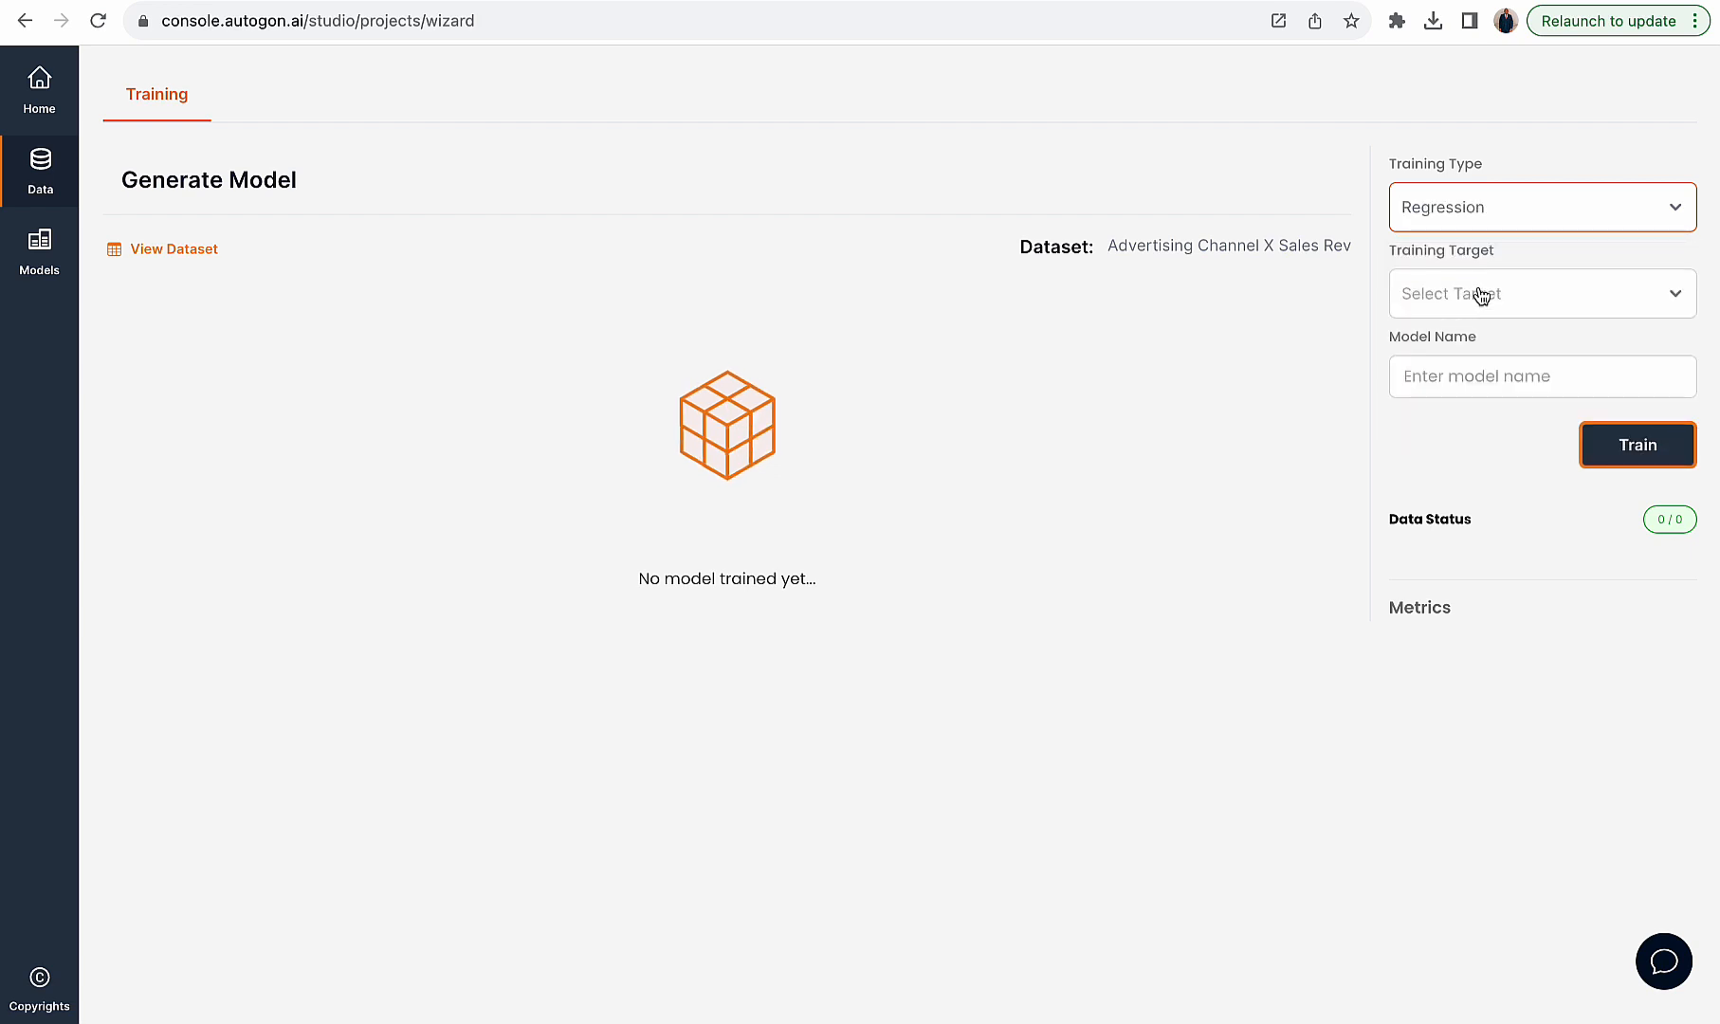
pyautogui.click(1479, 294)
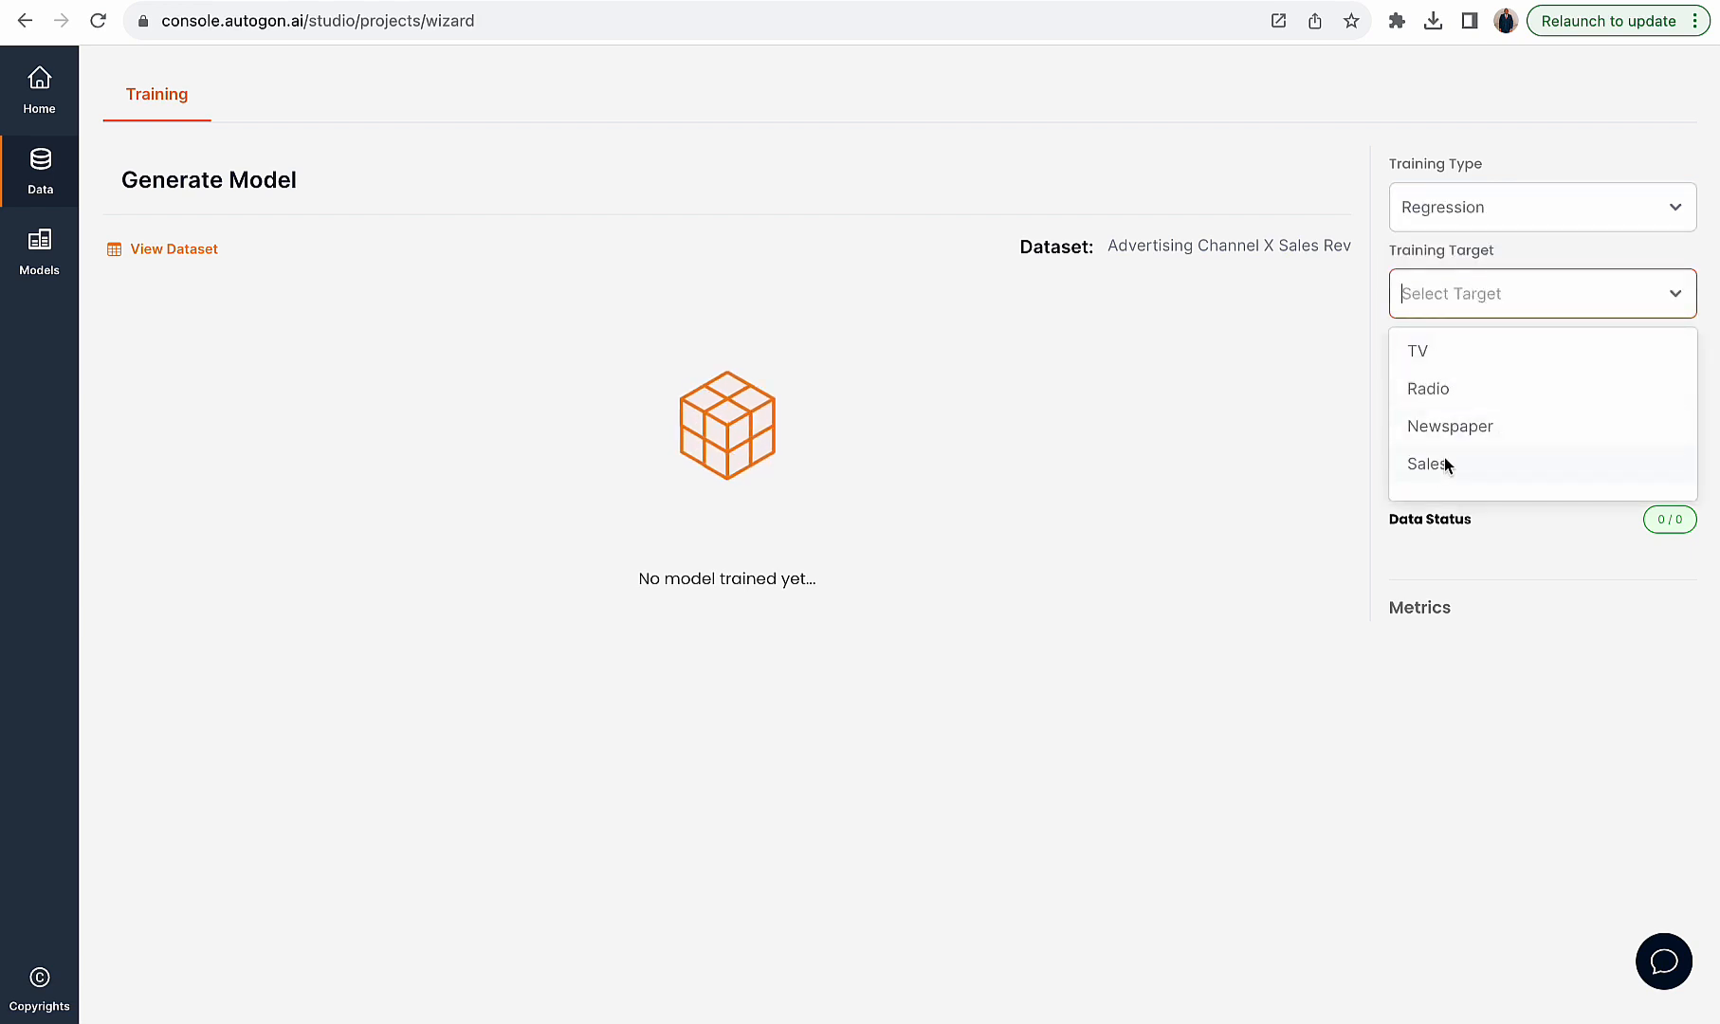
pyautogui.click(1405, 465)
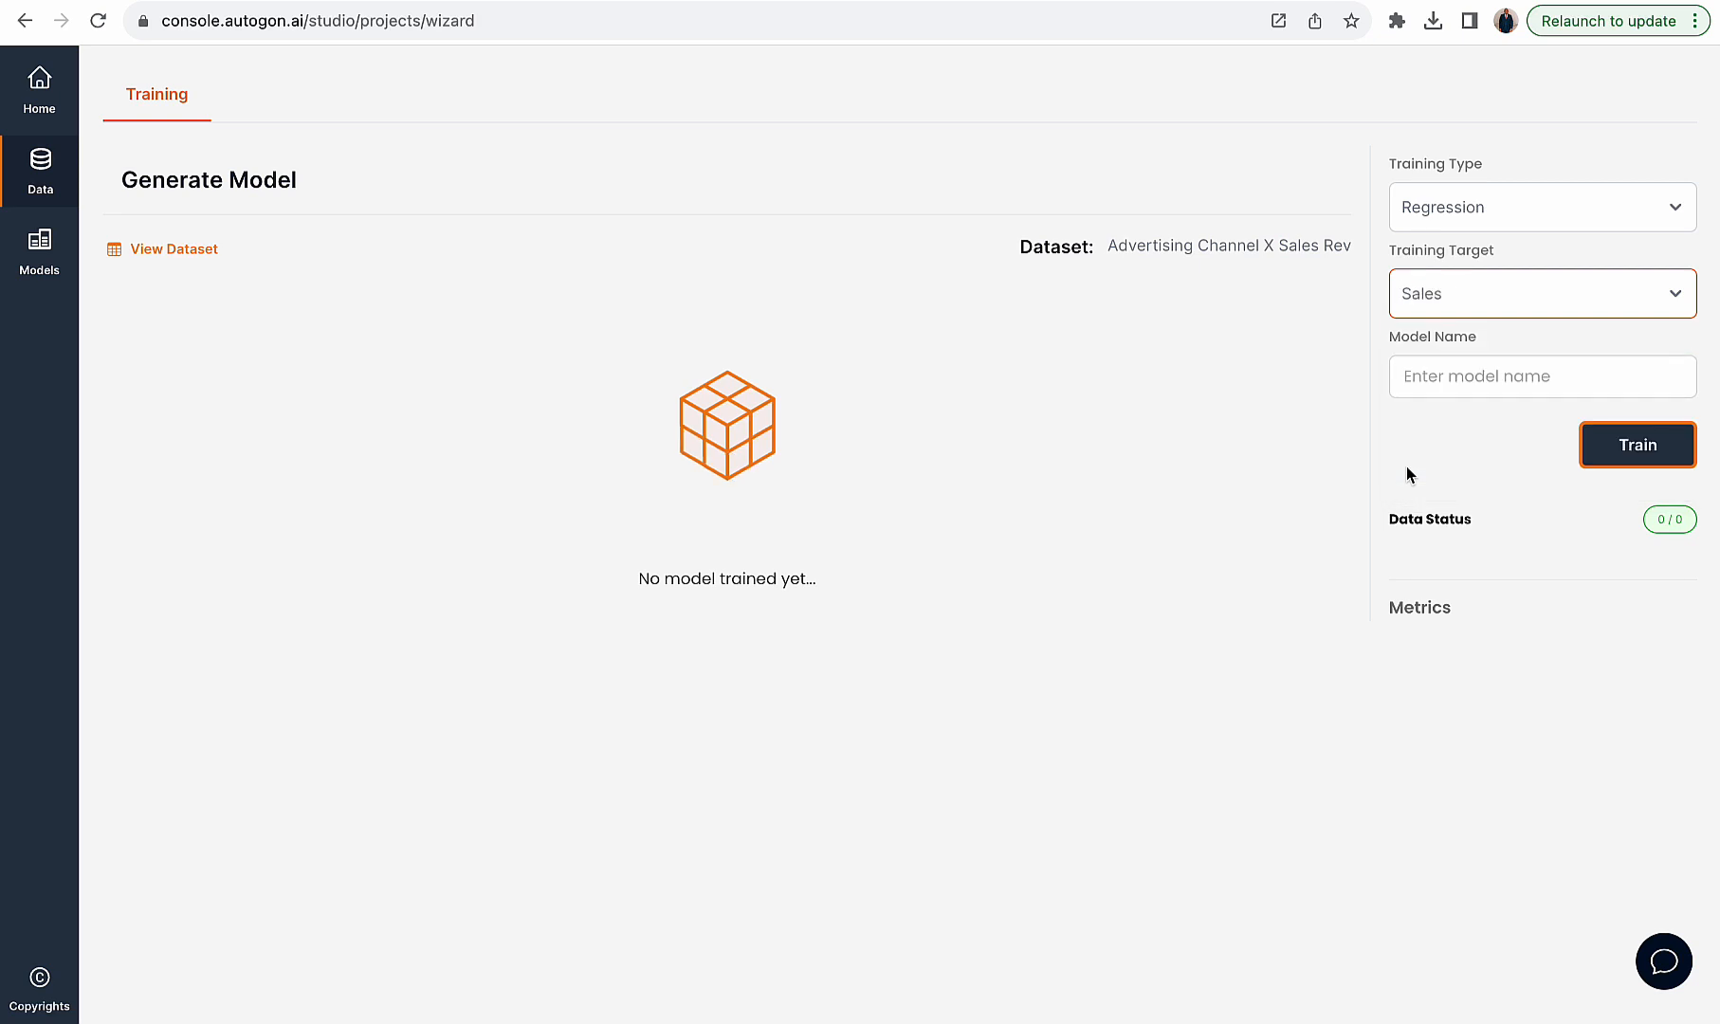
# - Name the model sales_forecast and train it
pyautogui.click(1409, 358)
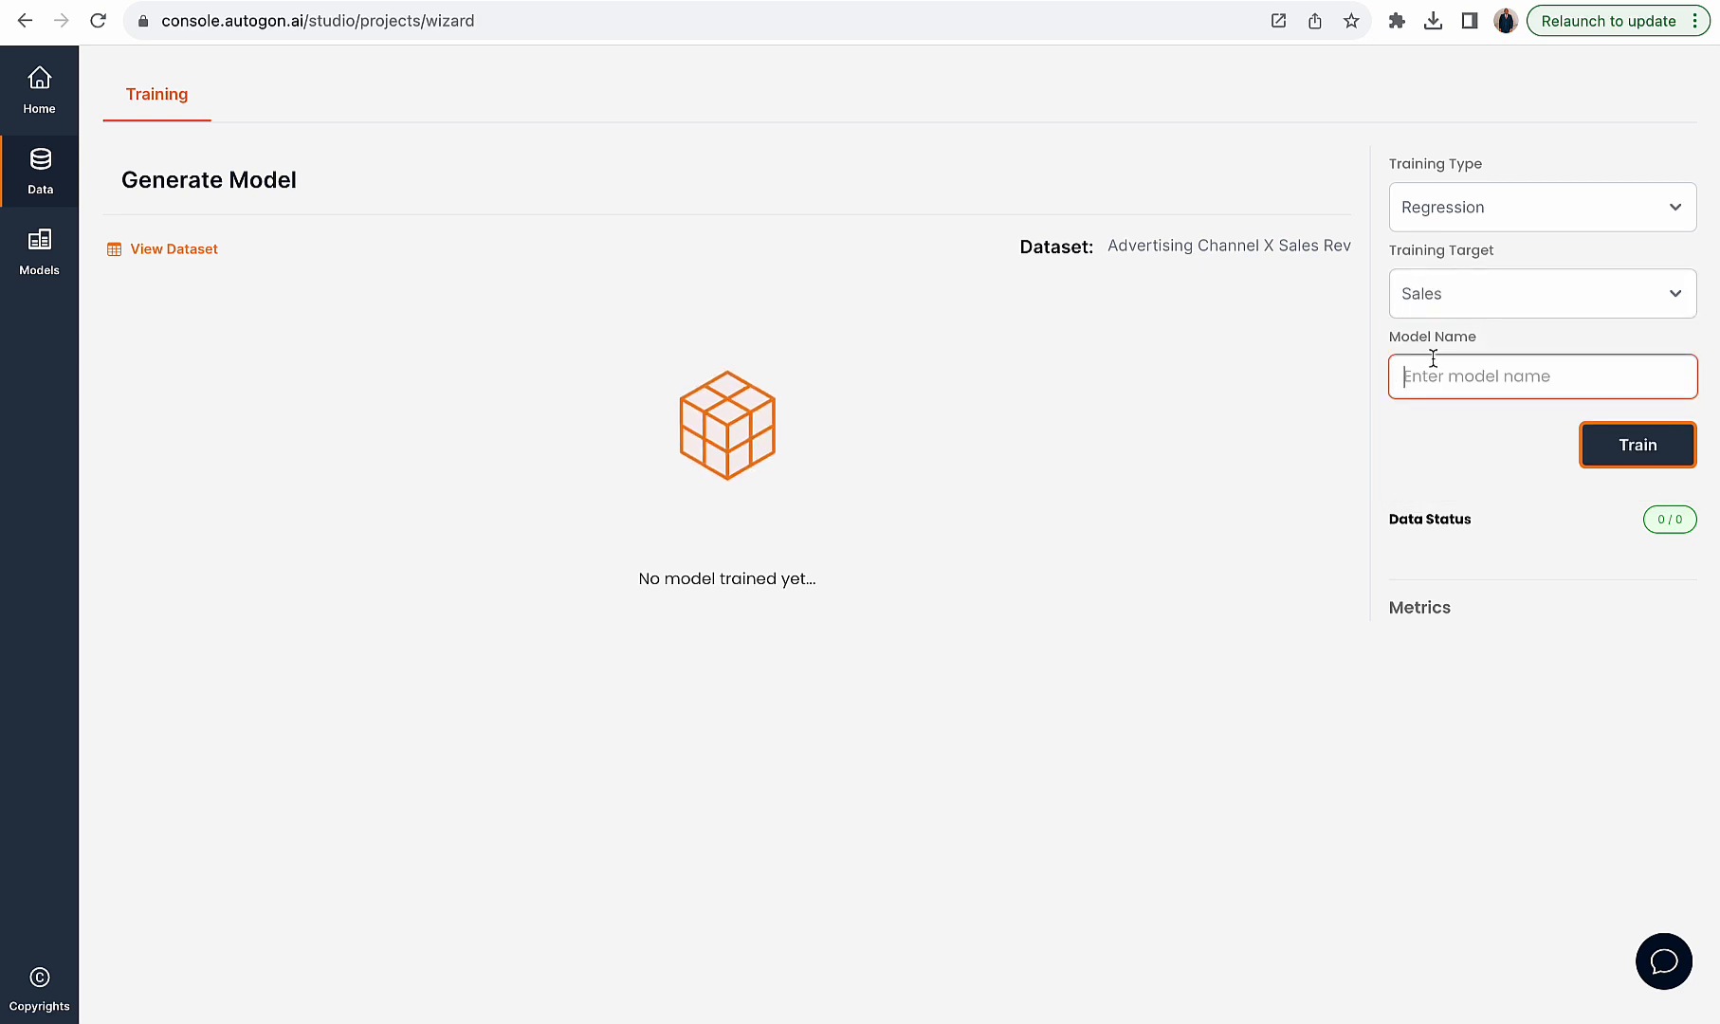
pyautogui.write('sales_forecast')
pyautogui.doubleClick(1501, 368)
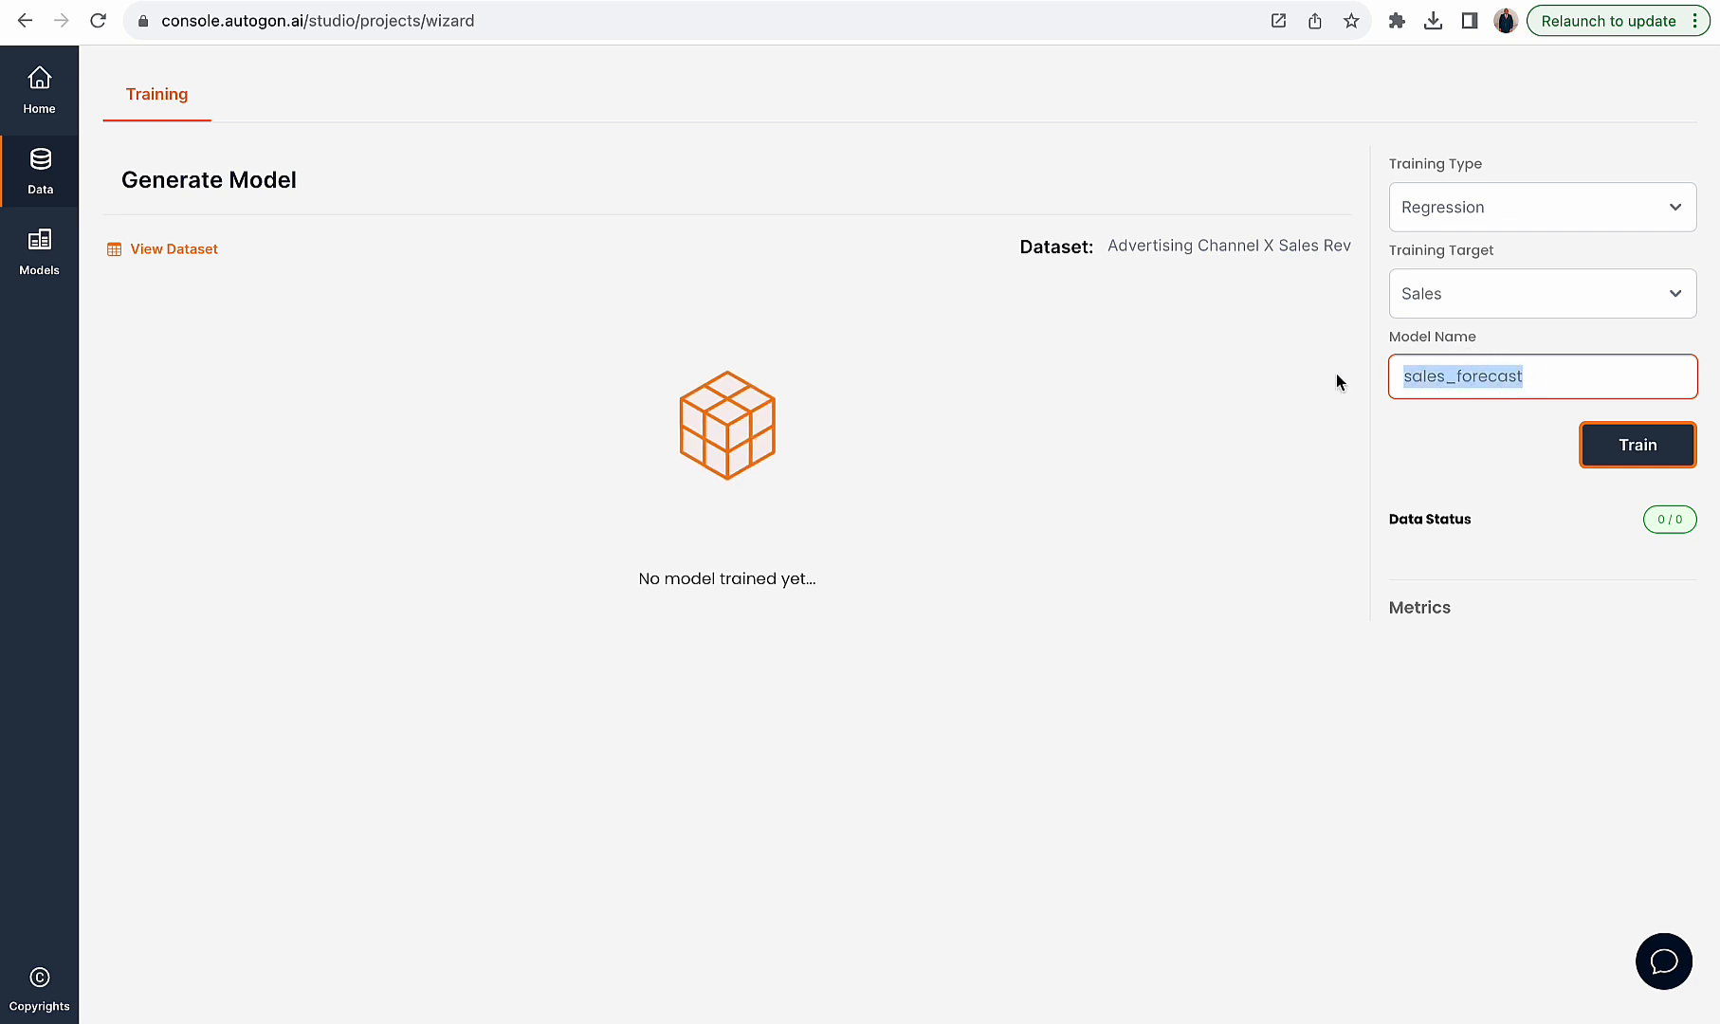
pyautogui.click(1653, 457)
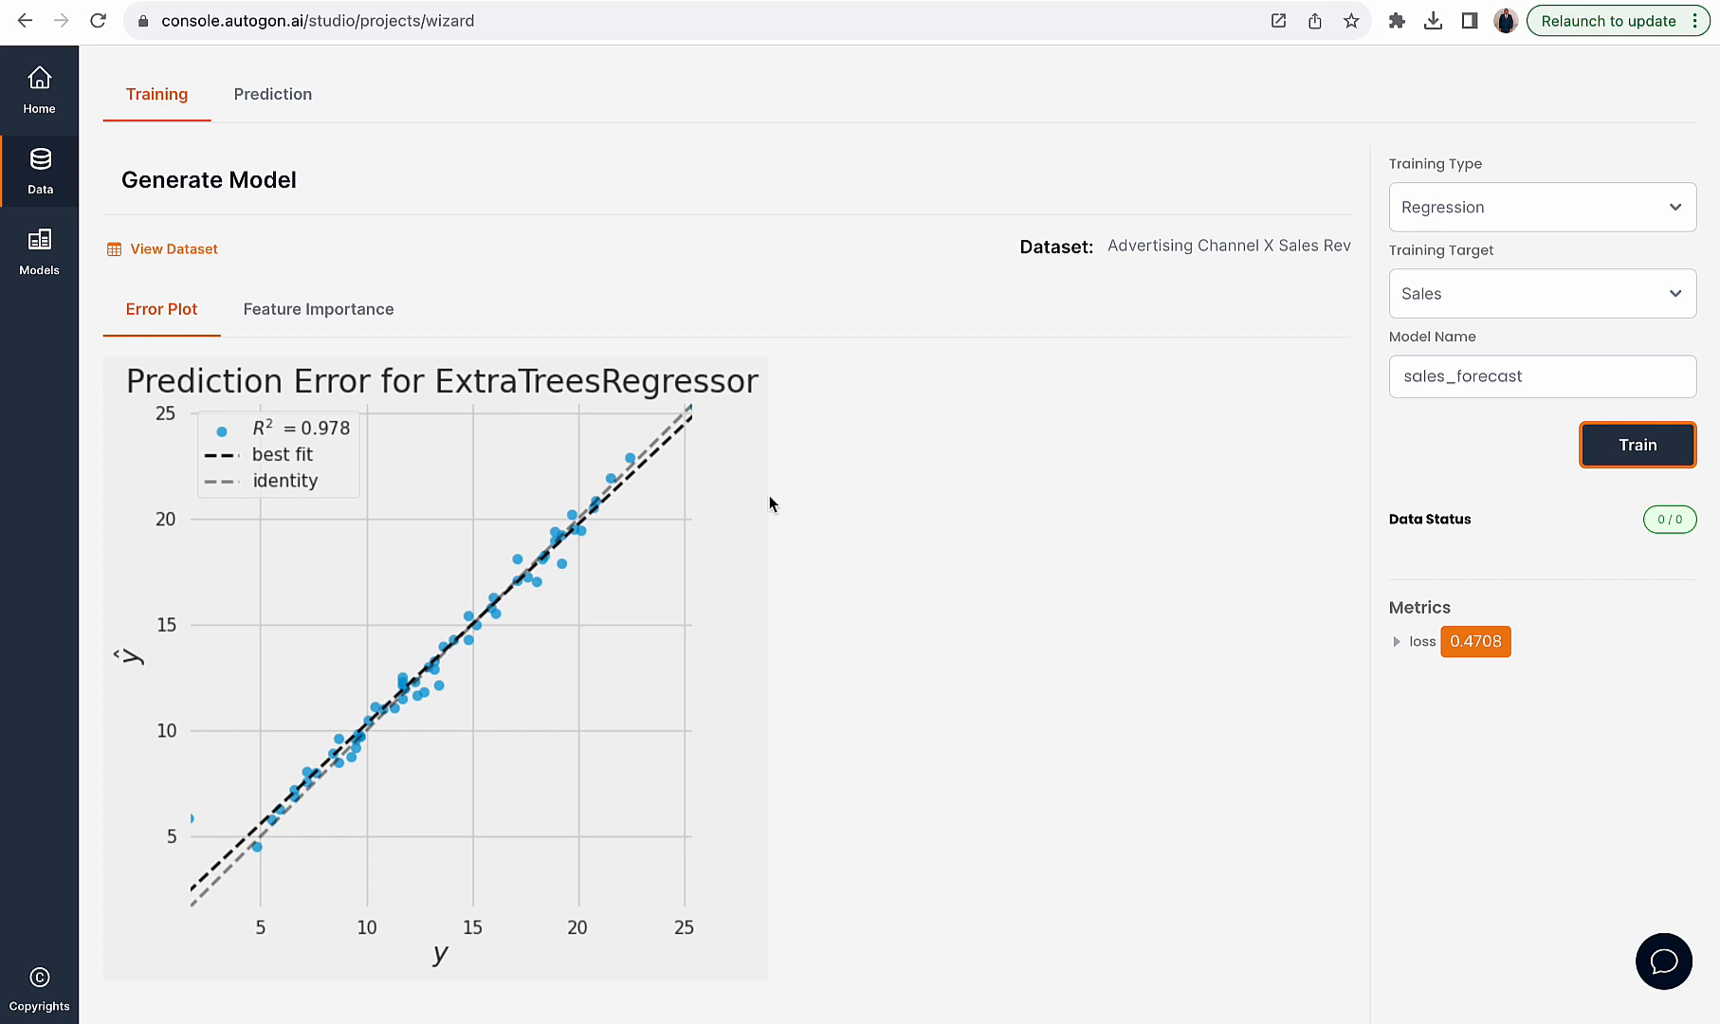
# - View the dataset's column headers and rows, then close the dataset view
pyautogui.click(176, 250)
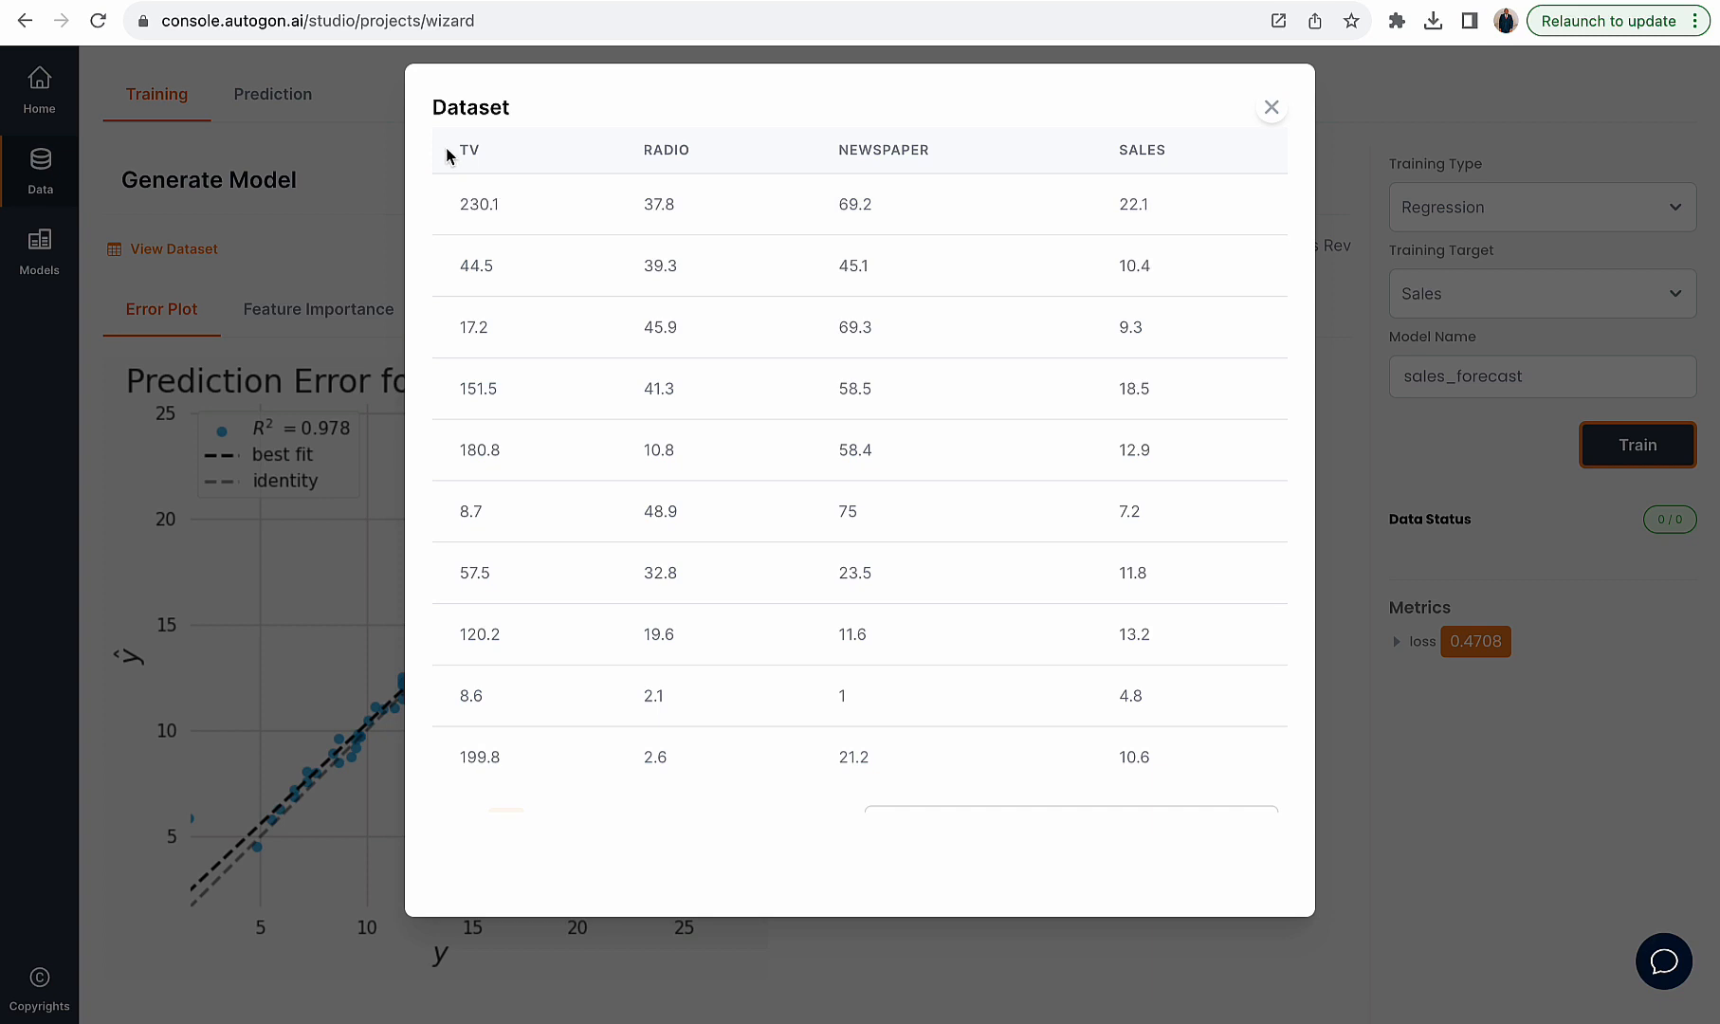
pyautogui.moveTo(450, 154); pyautogui.dragTo(1018, 142)
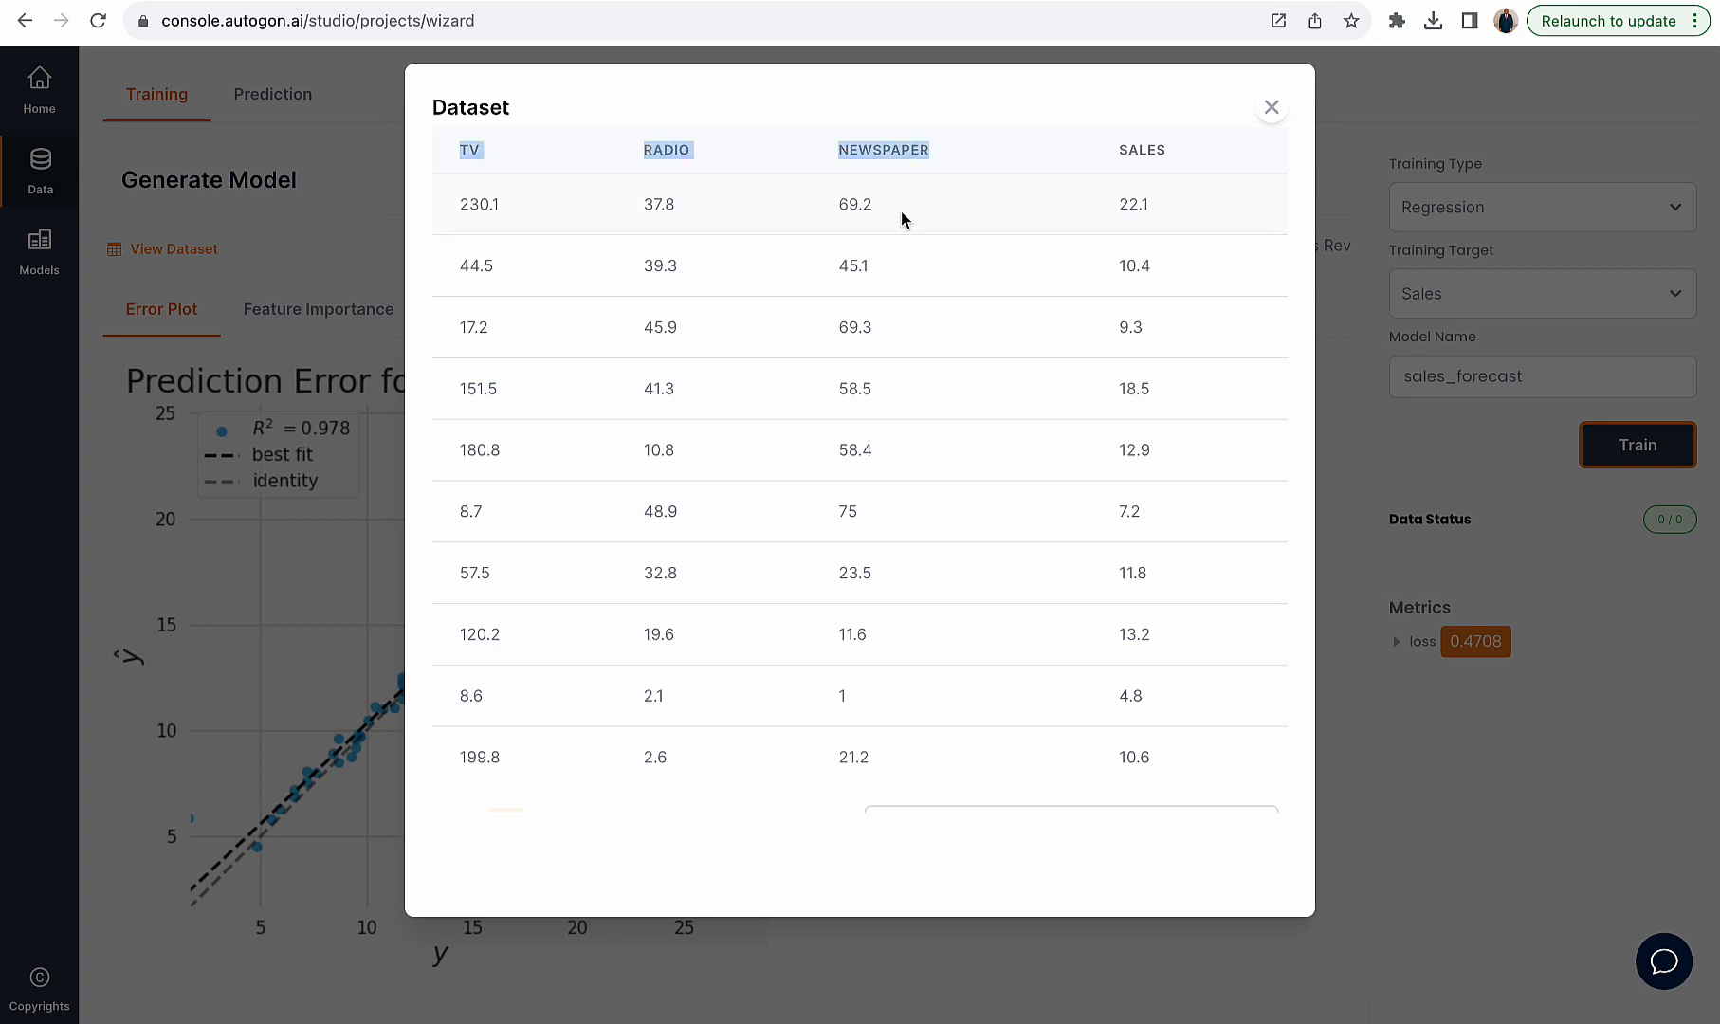
pyautogui.click(1271, 108)
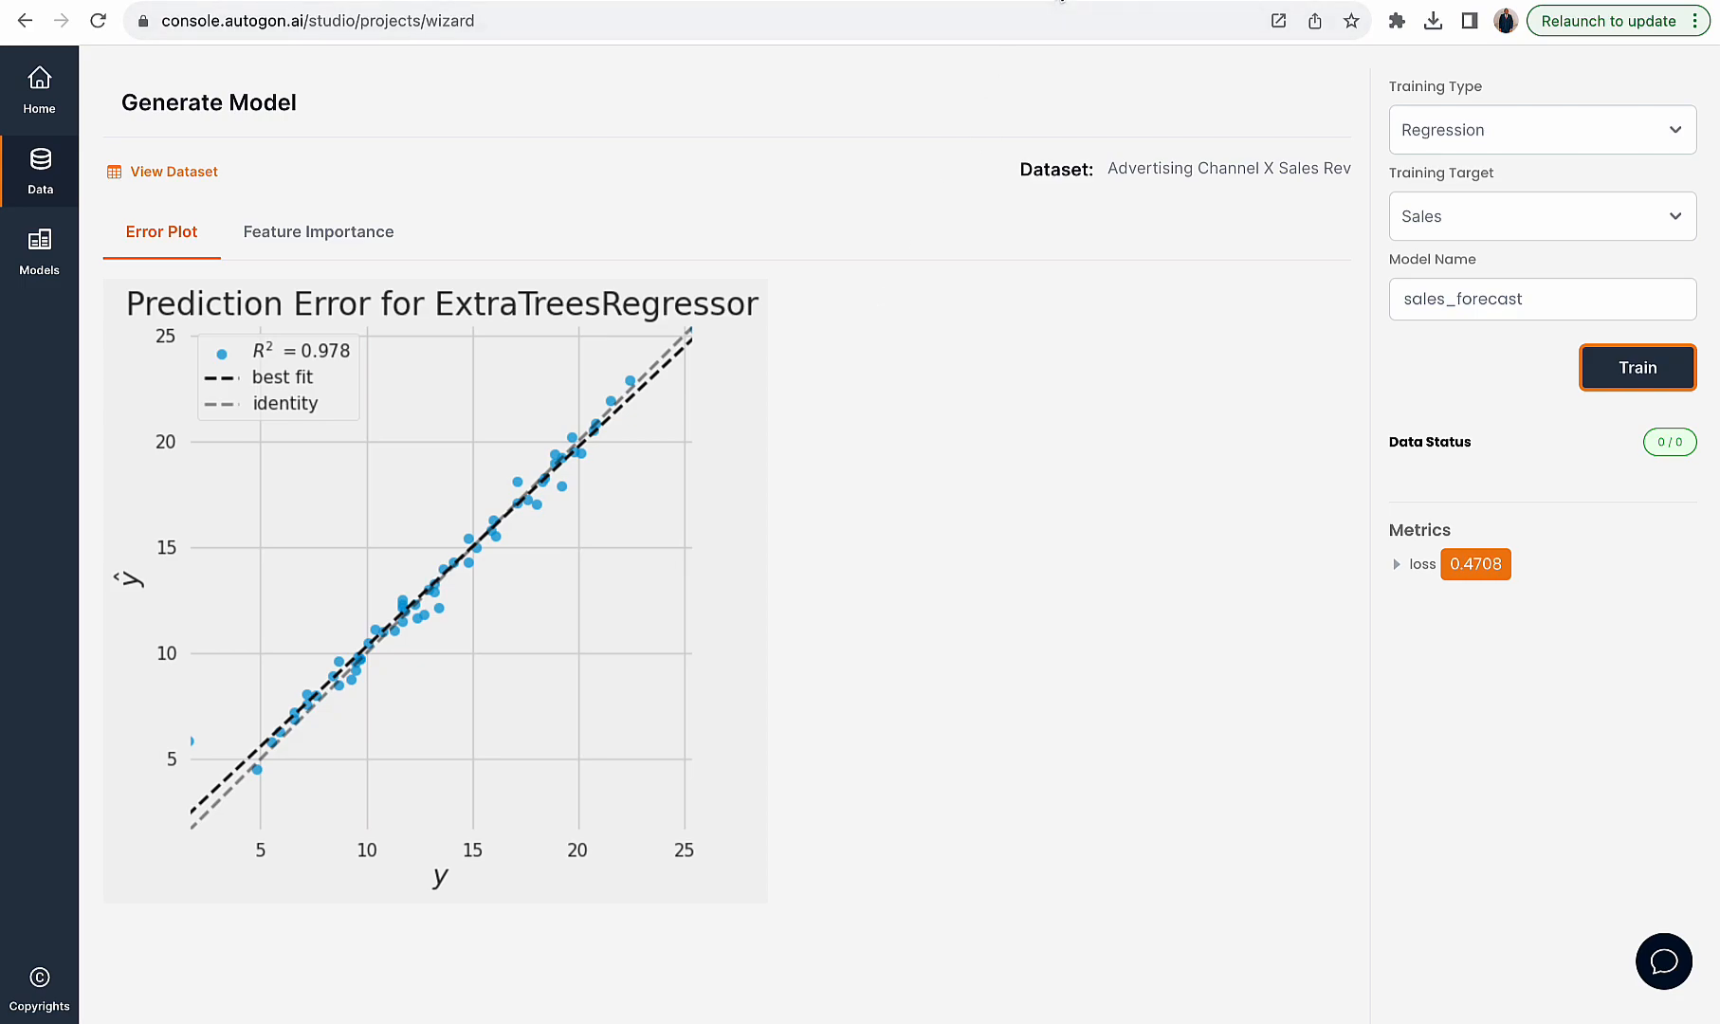
# - Open the raw dataset CSV and copy the first row's TV, Radio and Newspaper values 230.1,37.8,69.2
pyautogui.click(1062, 2)
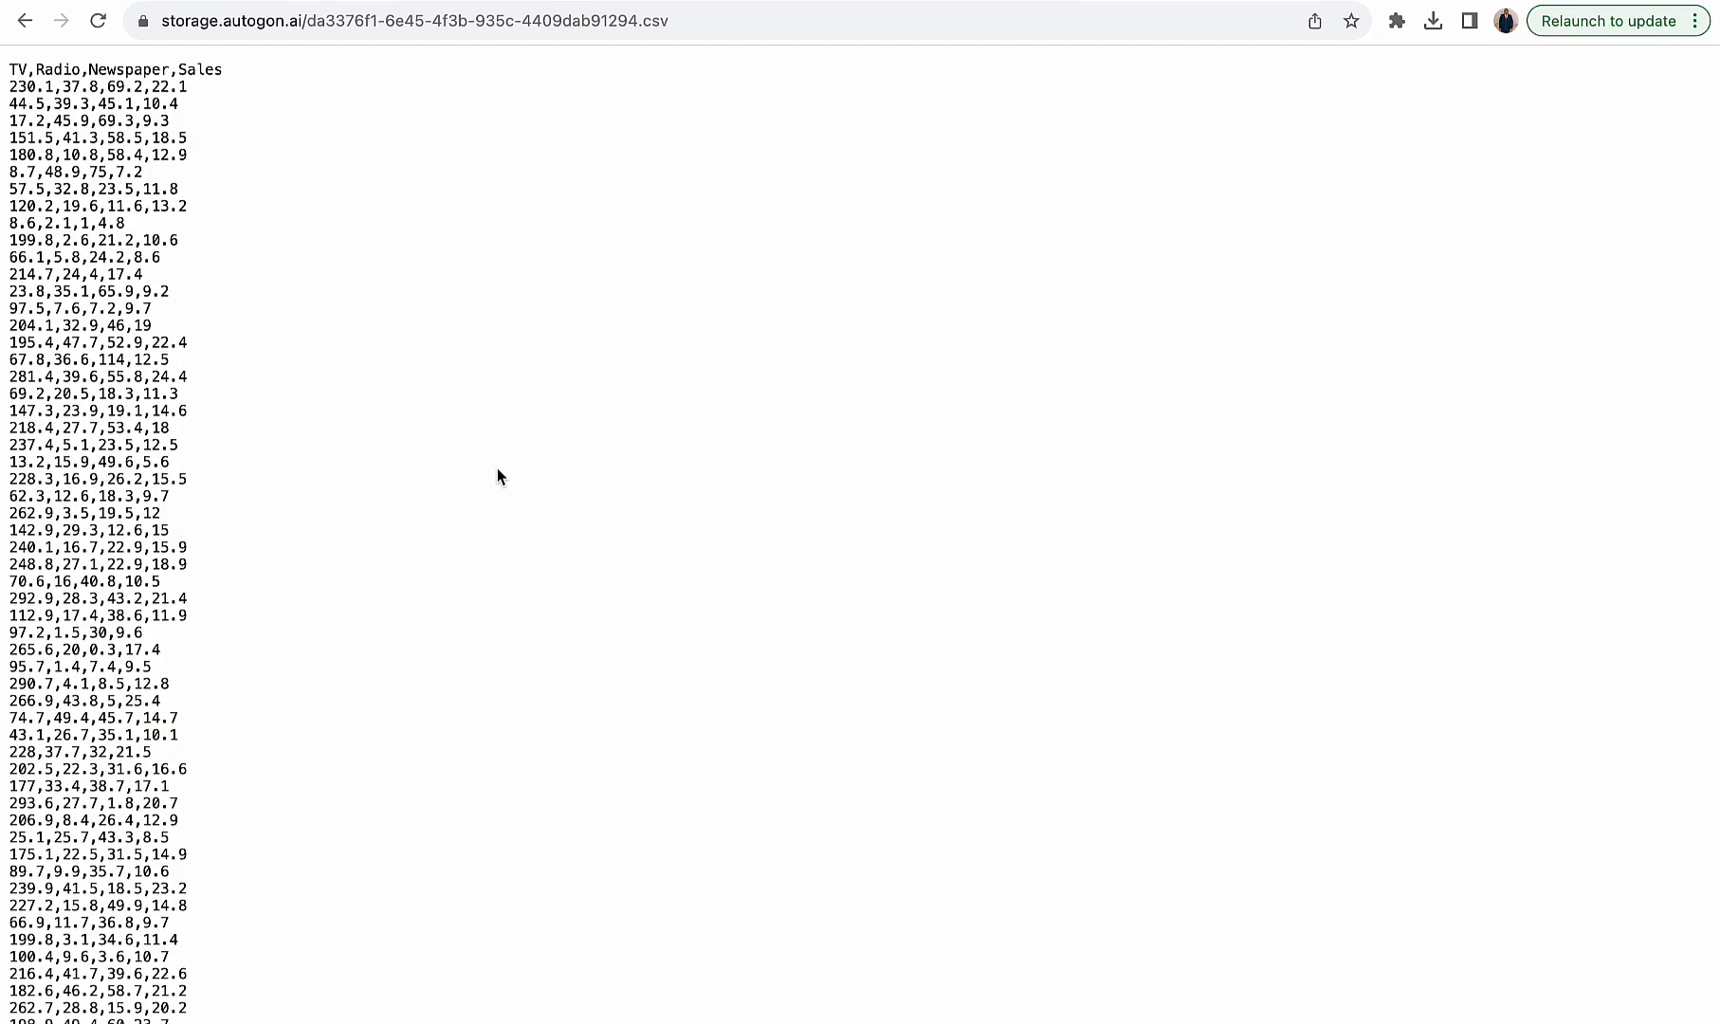
pyautogui.moveTo(54, 86)
pyautogui.mouseDown()
pyautogui.moveTo(11, 86)
pyautogui.moveTo(45, 82)
pyautogui.mouseUp()
pyautogui.click(69, 72)
pyautogui.click(106, 68)
pyautogui.click(194, 73)
pyautogui.moveTo(174, 68); pyautogui.dragTo(128, 54)
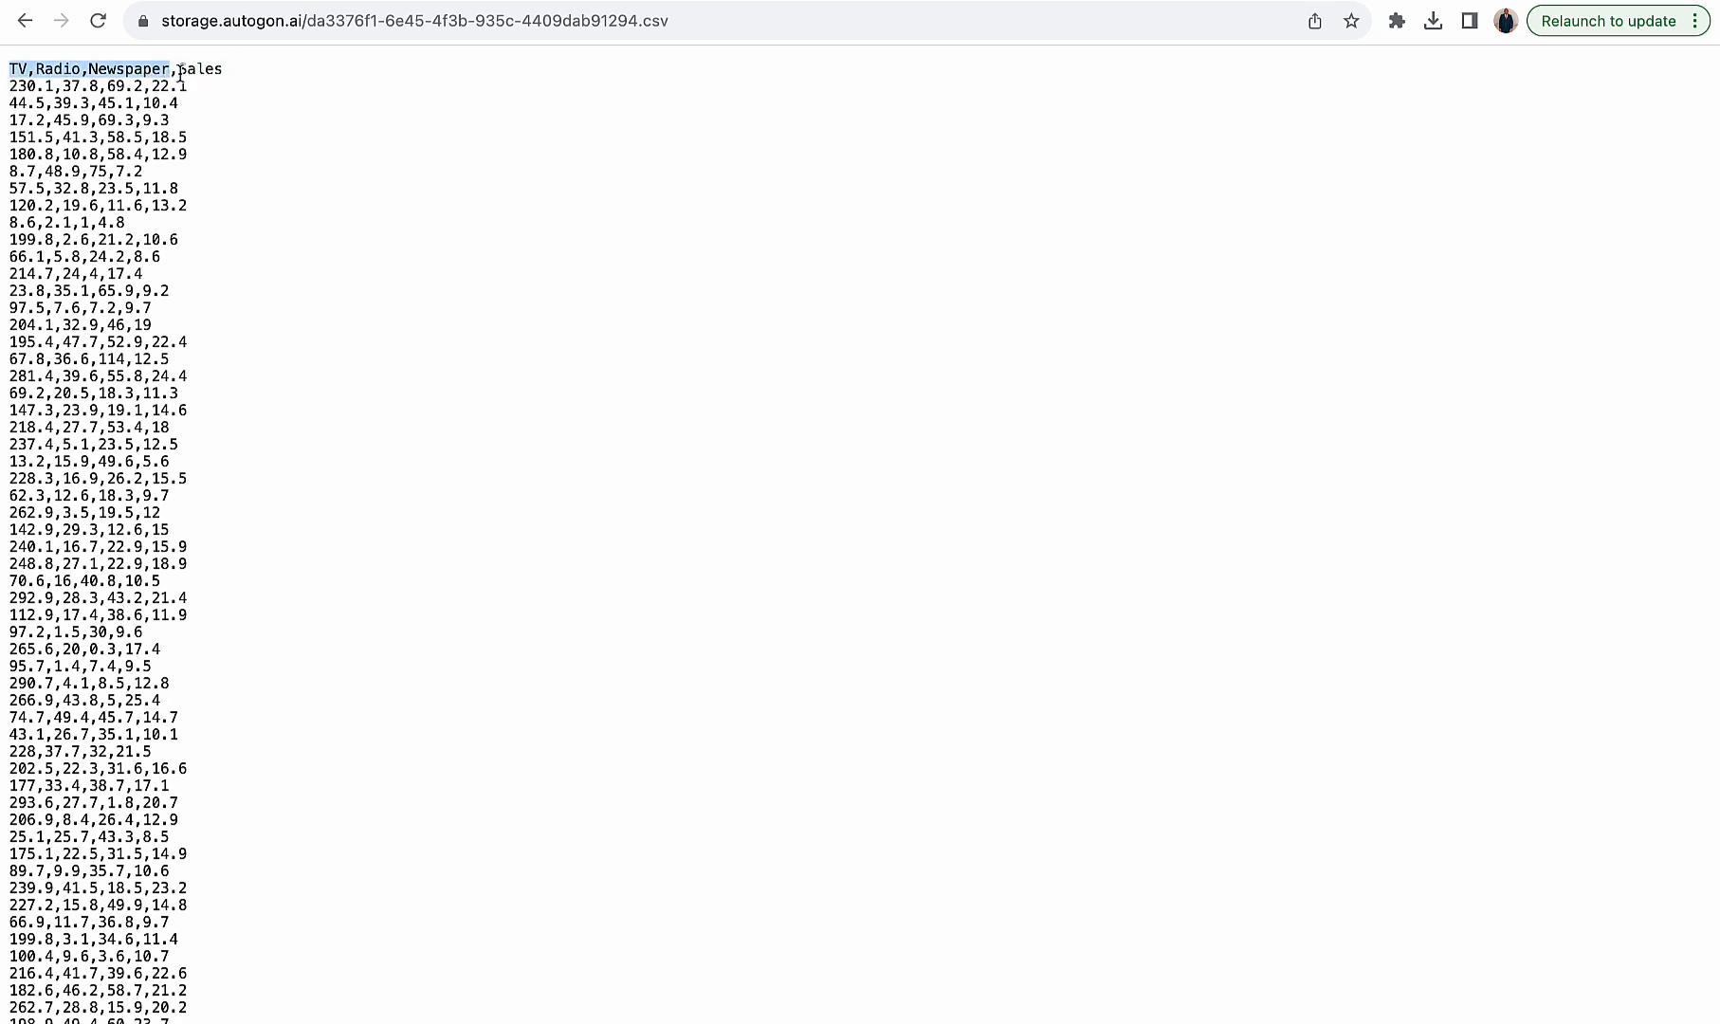
pyautogui.moveTo(187, 68); pyautogui.dragTo(214, 70)
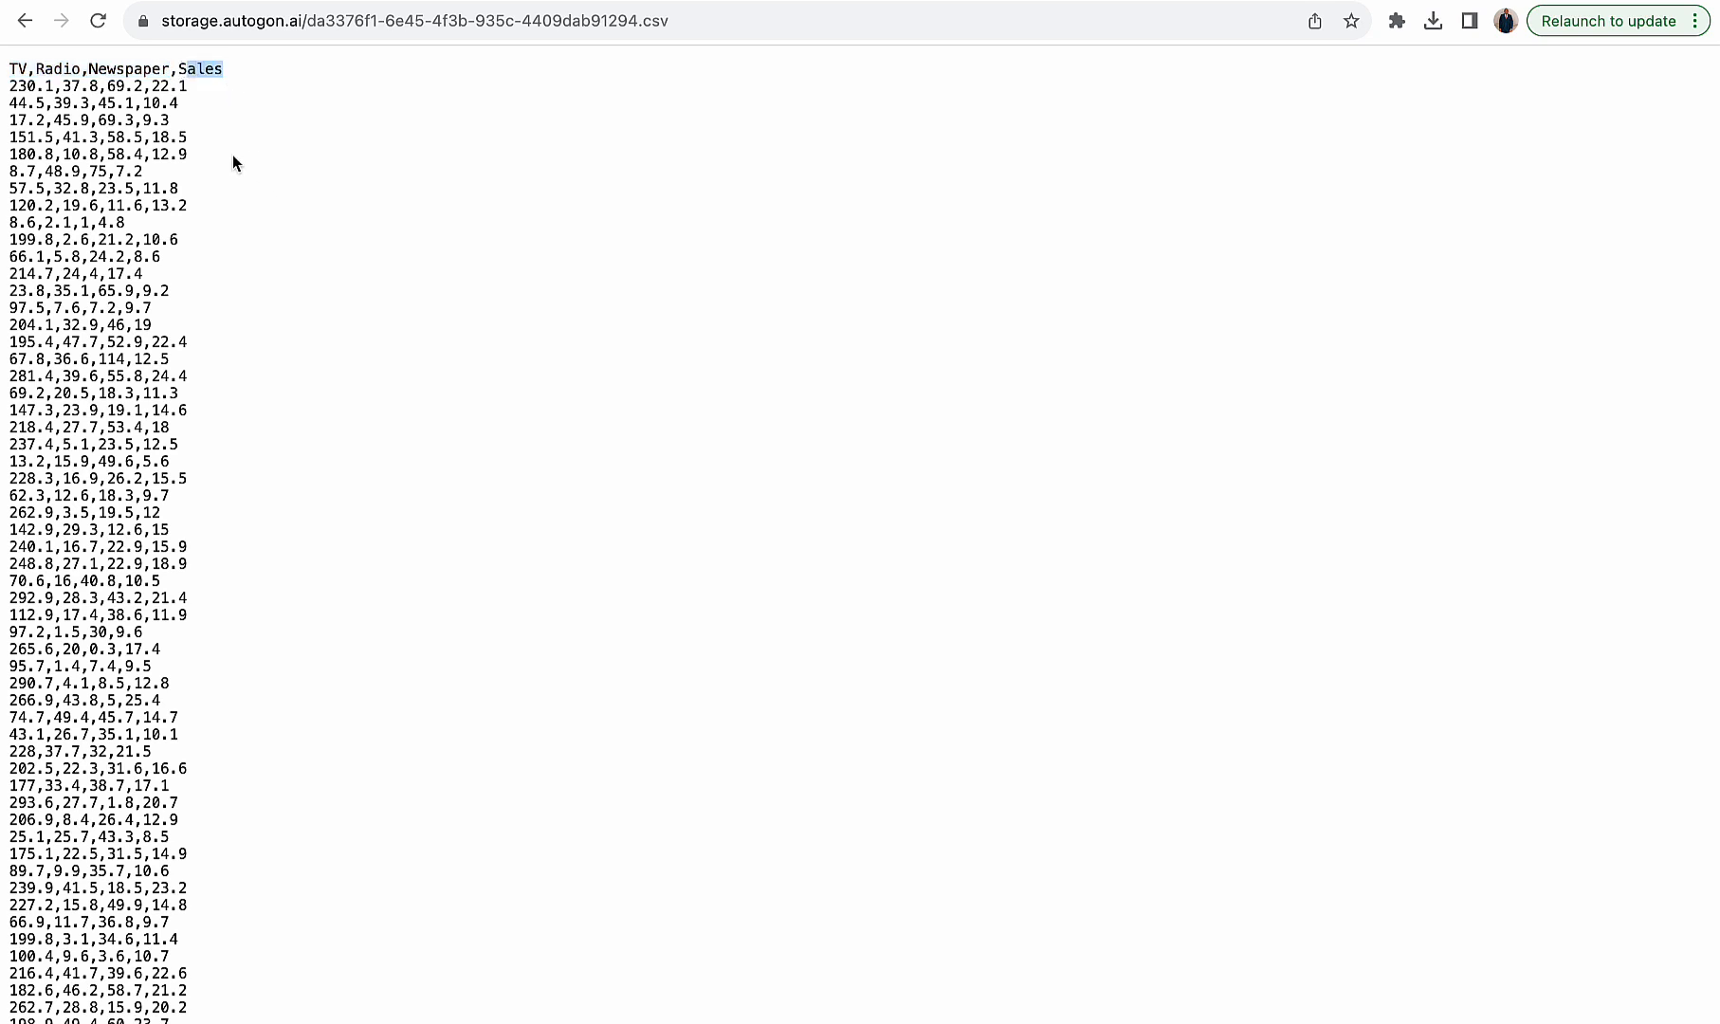
pyautogui.click(187, 64)
pyautogui.moveTo(152, 85); pyautogui.dragTo(185, 86)
pyautogui.click(141, 86)
pyautogui.moveTo(140, 86); pyautogui.dragTo(4, 95)
pyautogui.press('super+c')
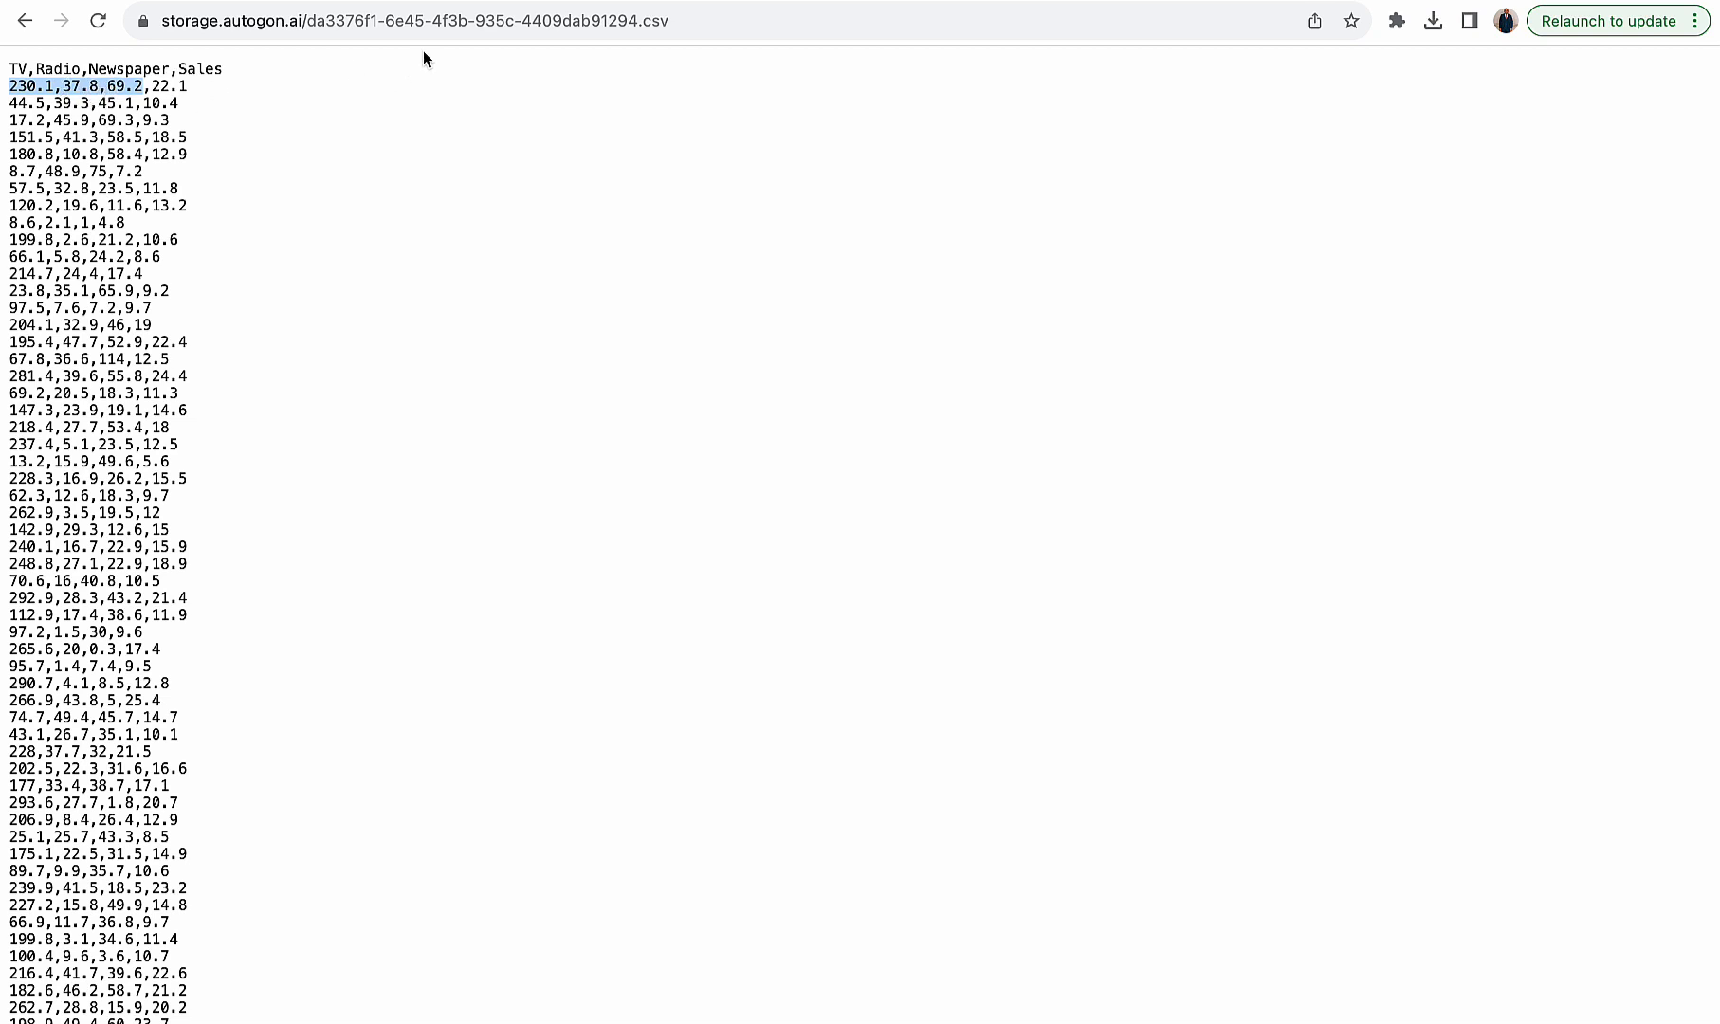
# - In Quick Predikt, select the Advertising Channel X Sales Rev project and its Sales Forecast model
pyautogui.click(1231, 2)
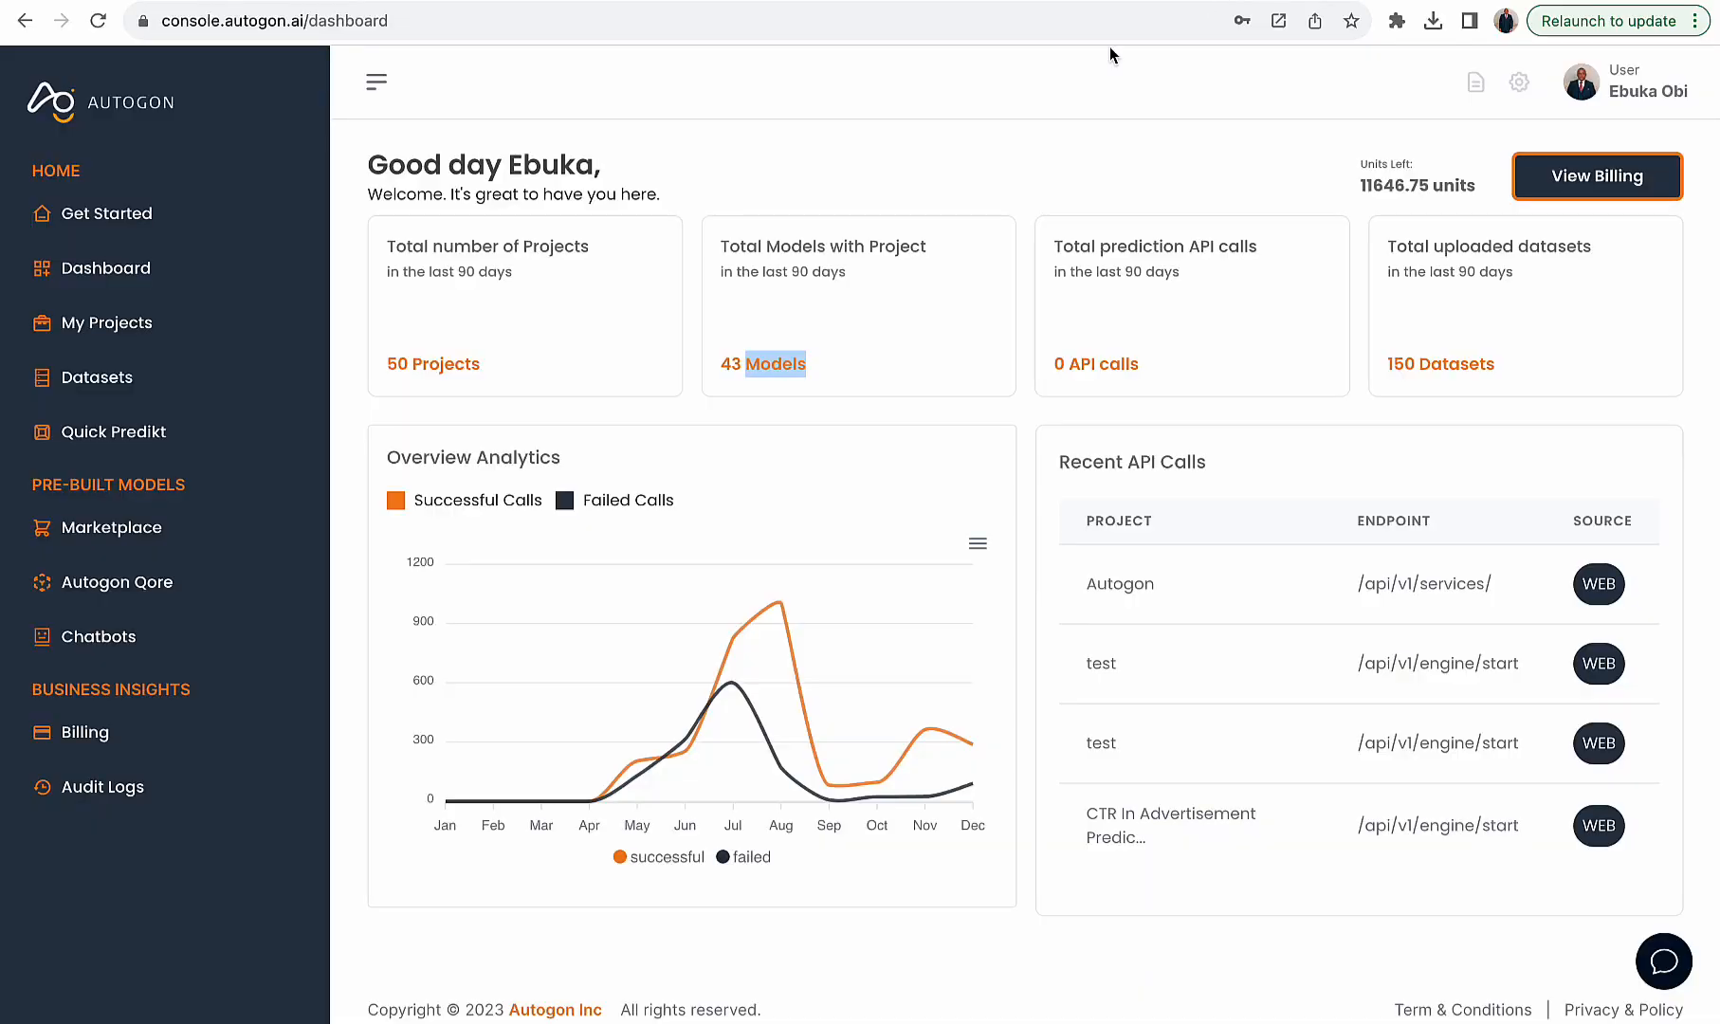
pyautogui.click(266, 433)
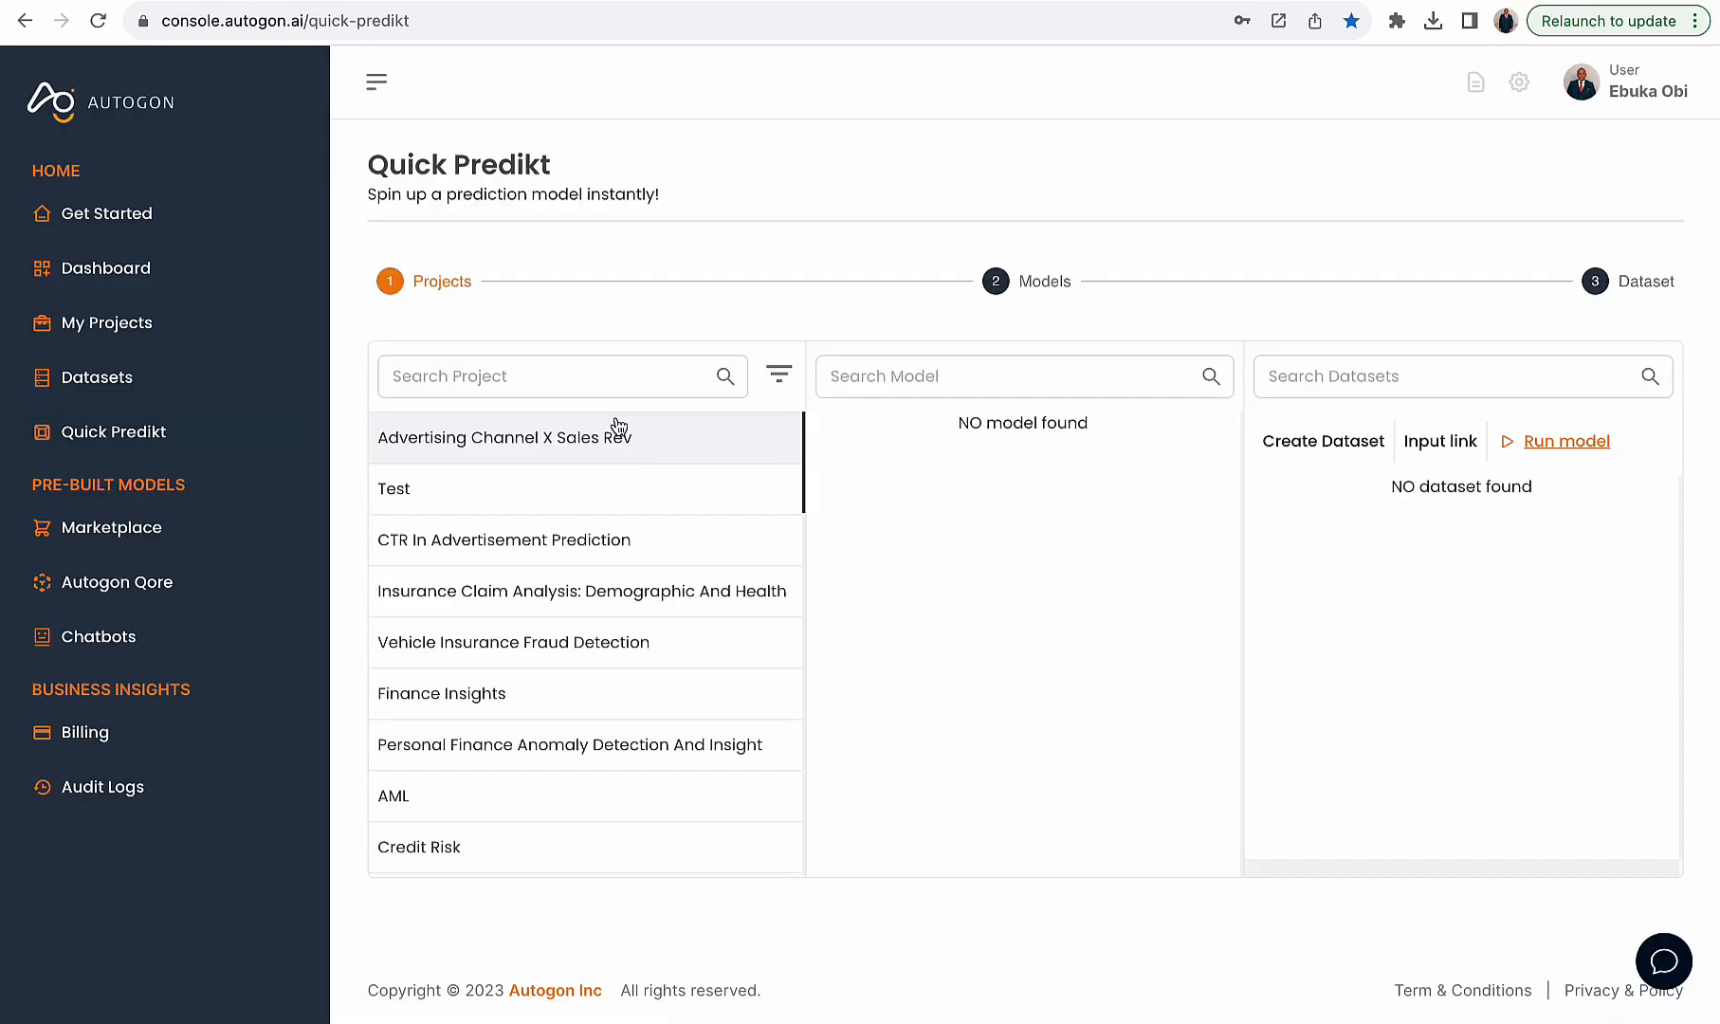
pyautogui.click(599, 441)
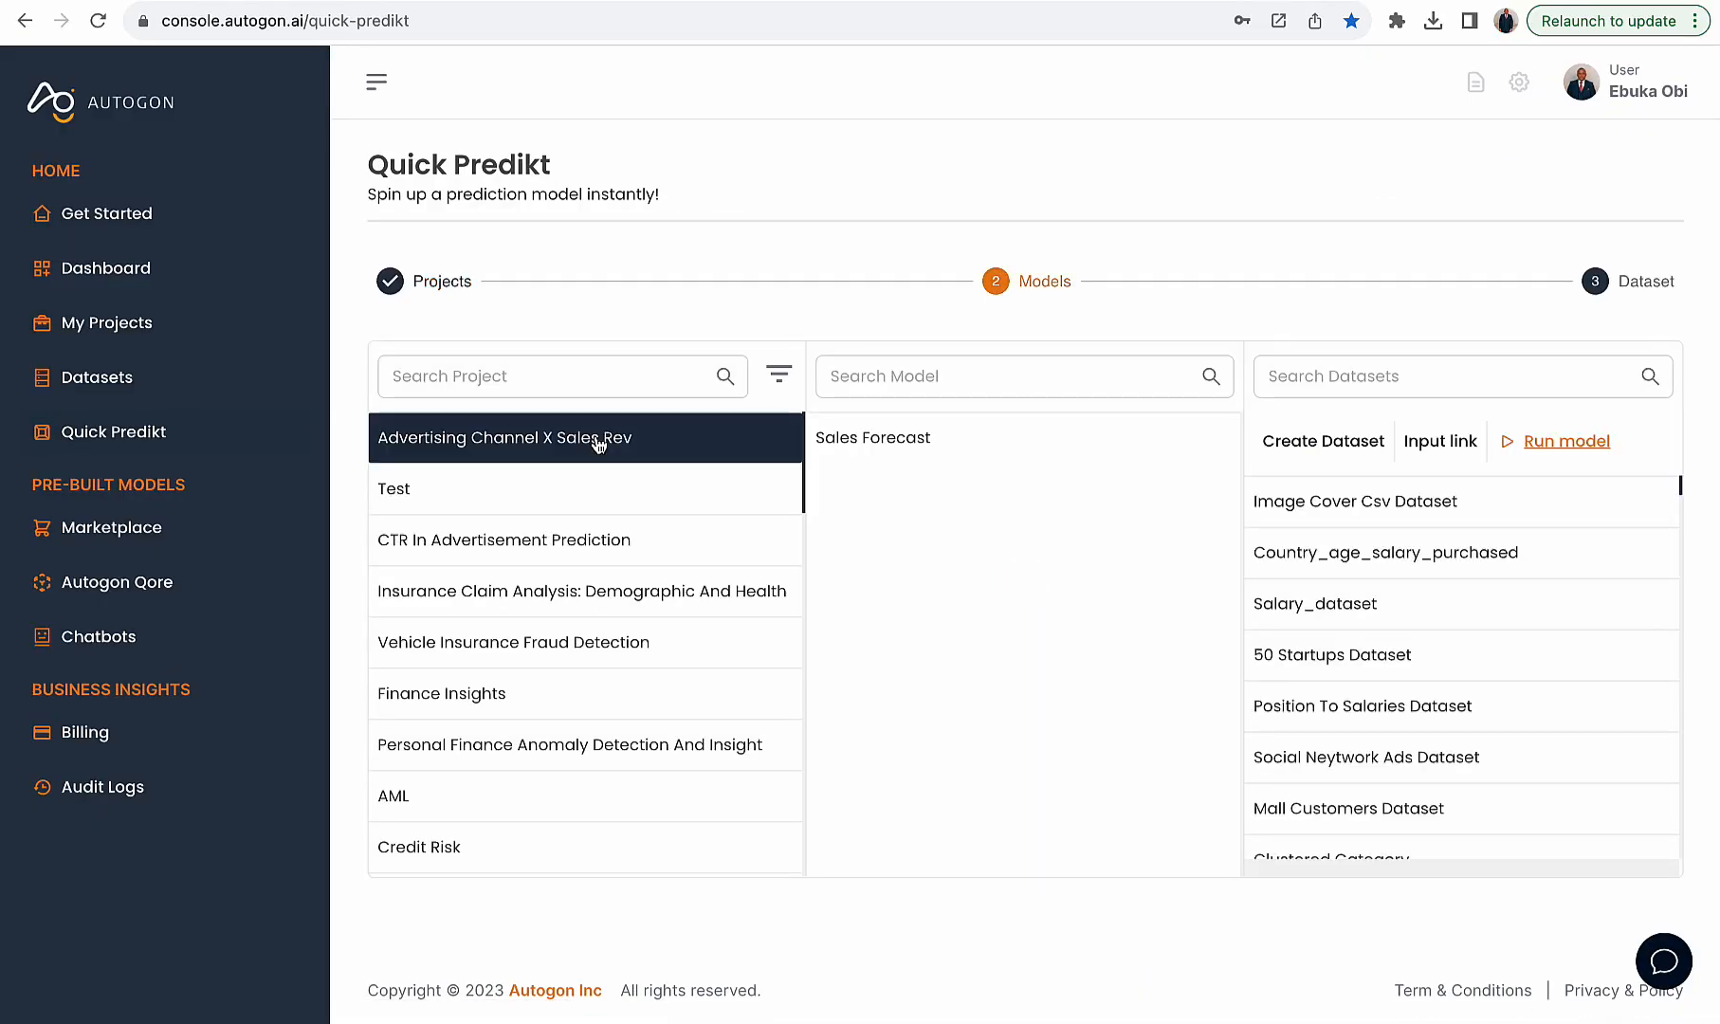
pyautogui.click(914, 441)
# - Generate a dataset from scaler values 230.1,37.8,69.2 with dimension 1 and copy it
pyautogui.click(1318, 444)
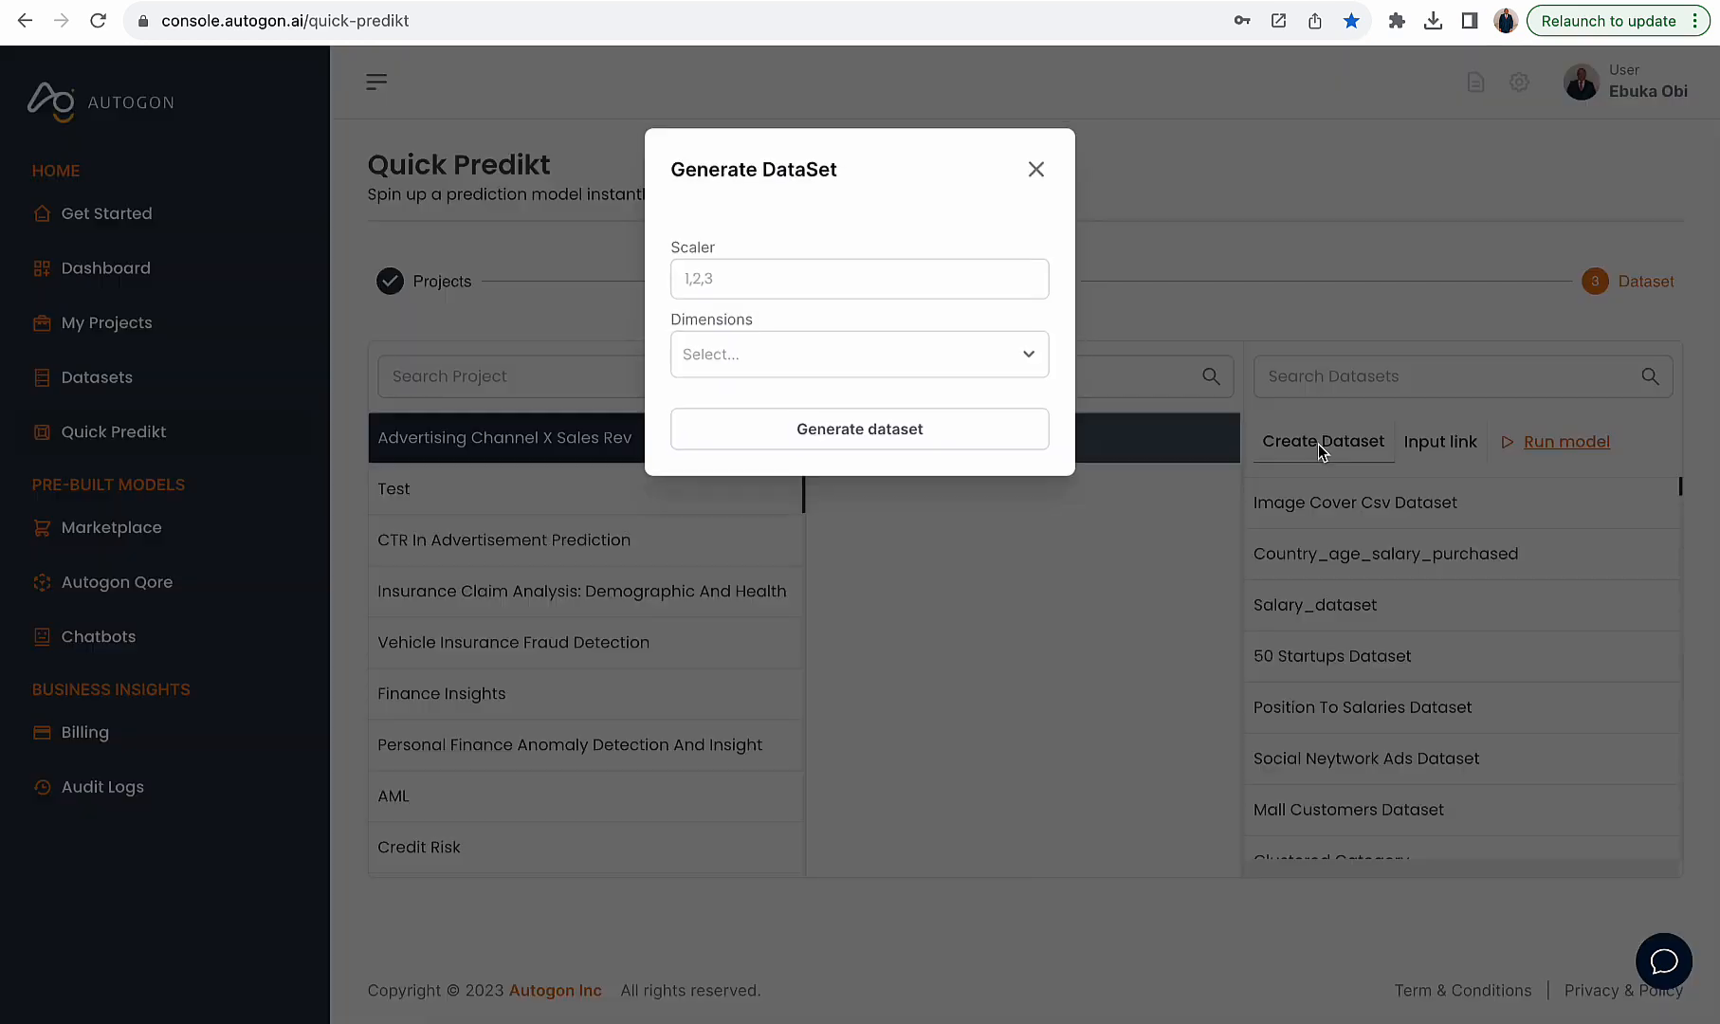
pyautogui.click(915, 283)
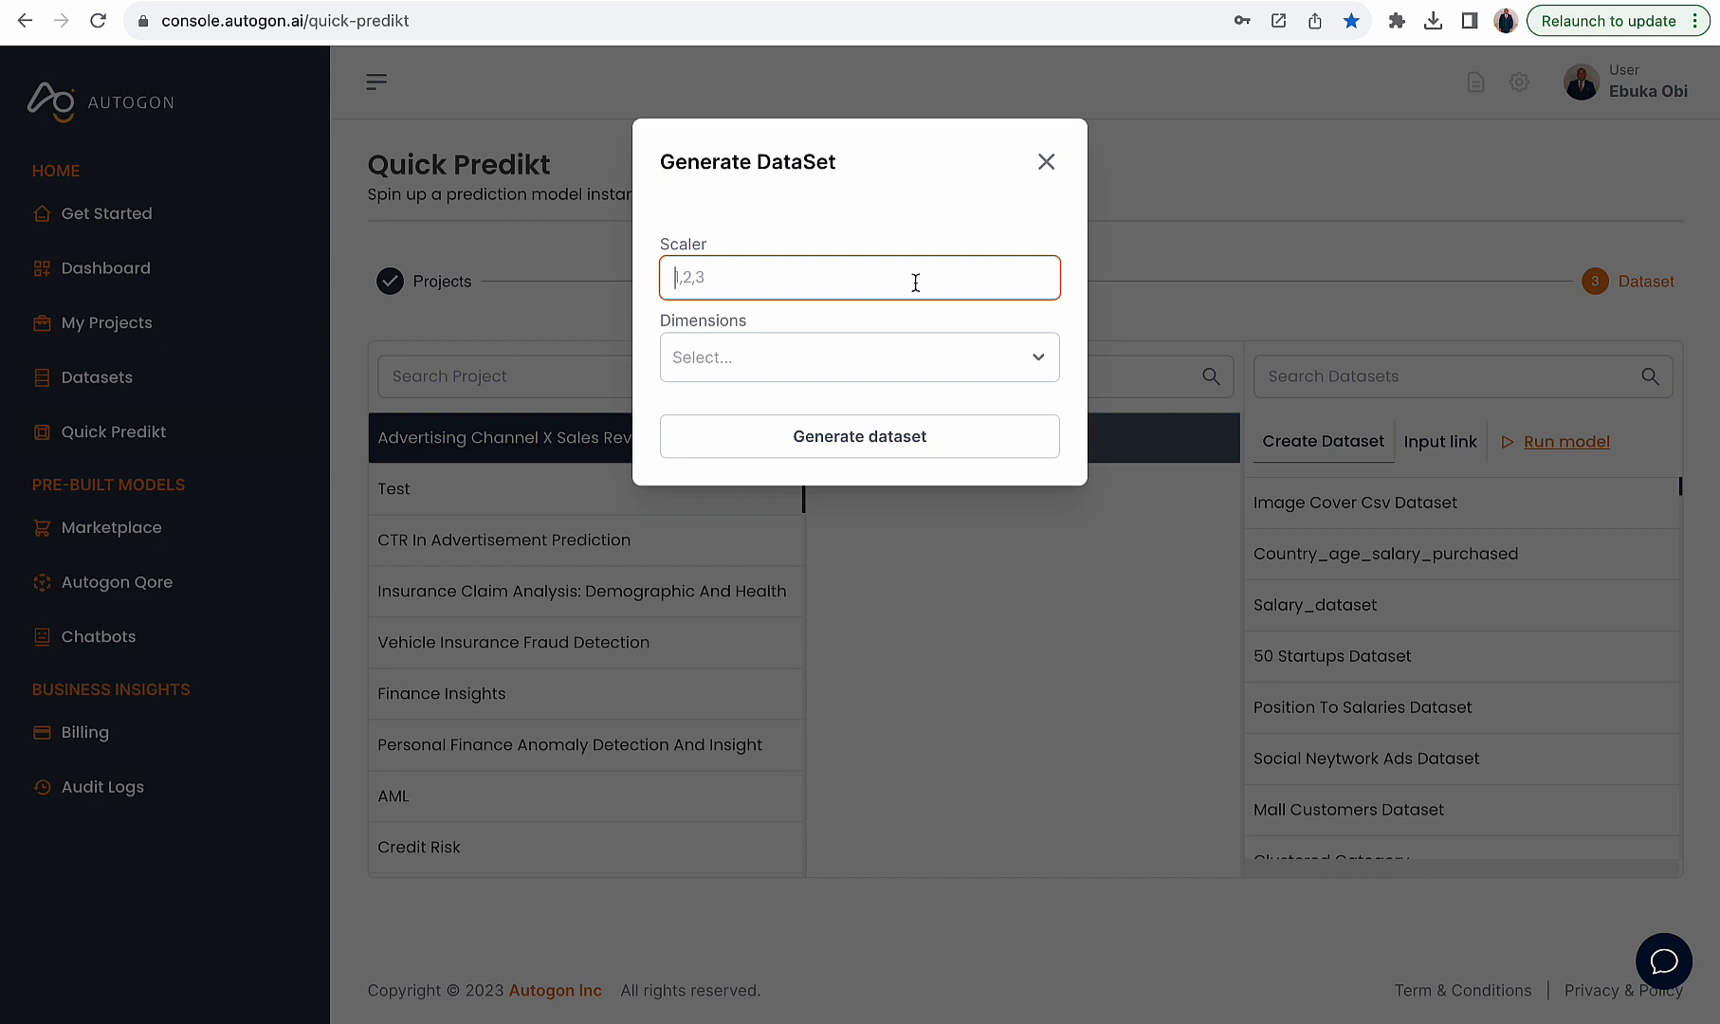
pyautogui.press('super+v')
pyautogui.click(799, 358)
pyautogui.click(771, 406)
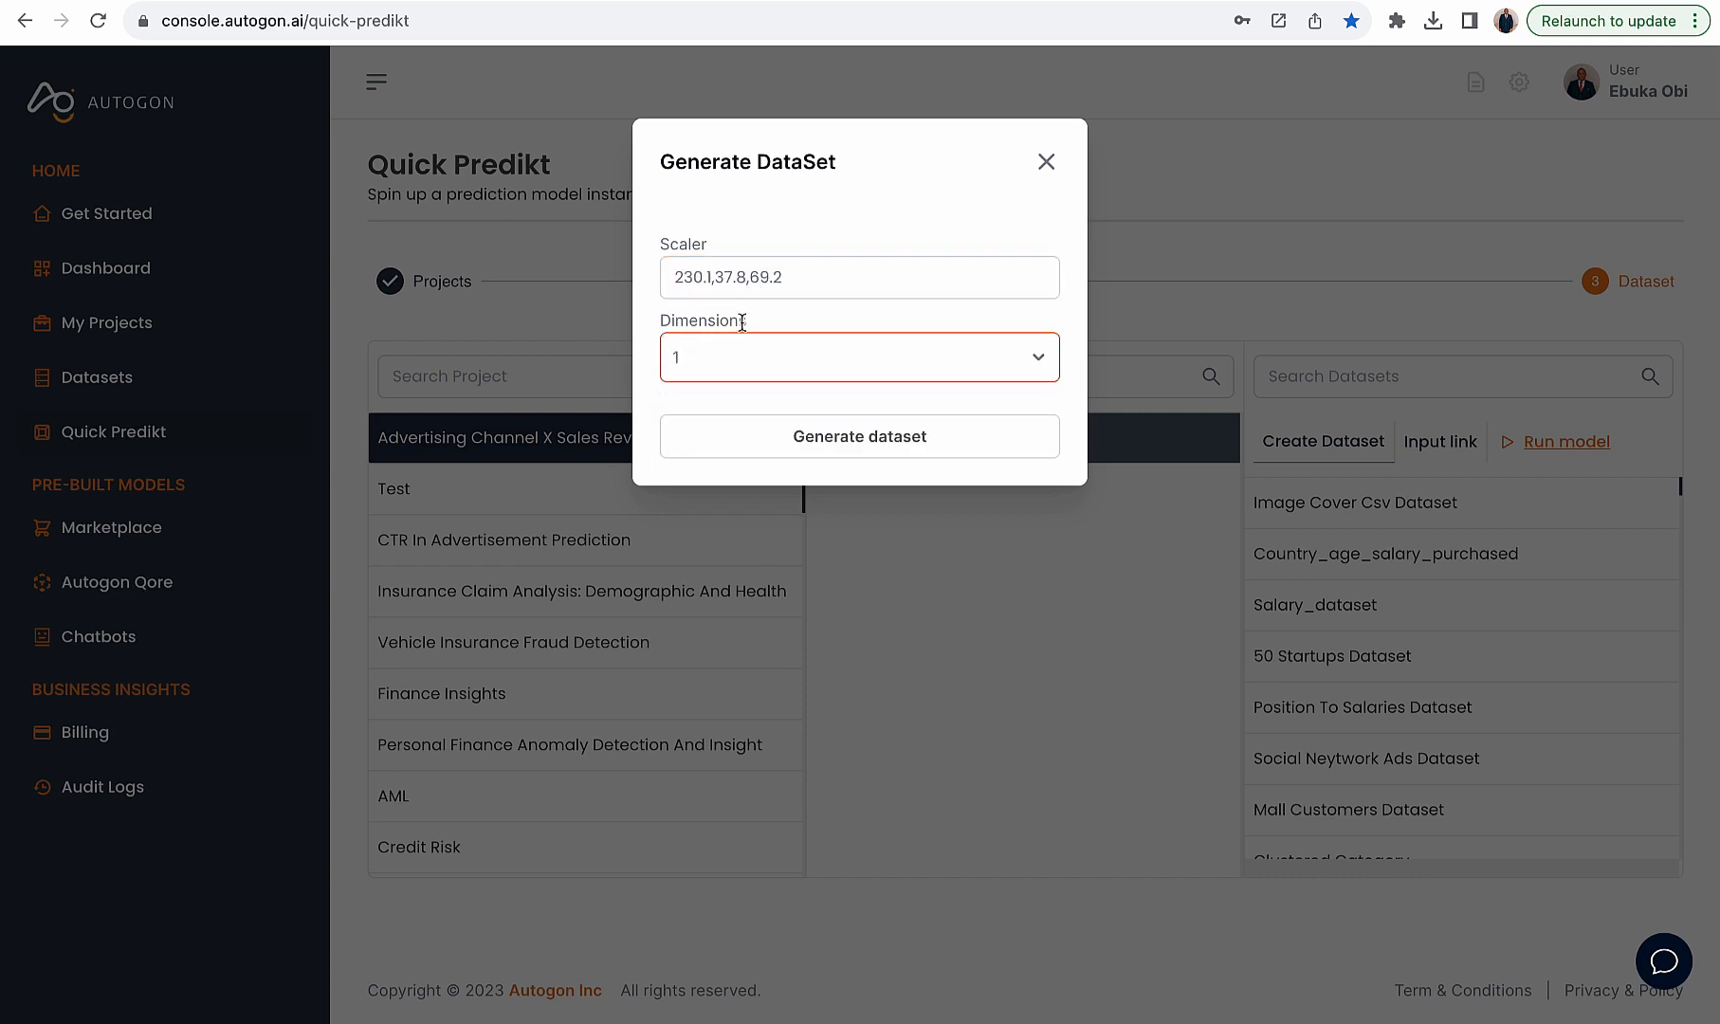
pyautogui.click(801, 438)
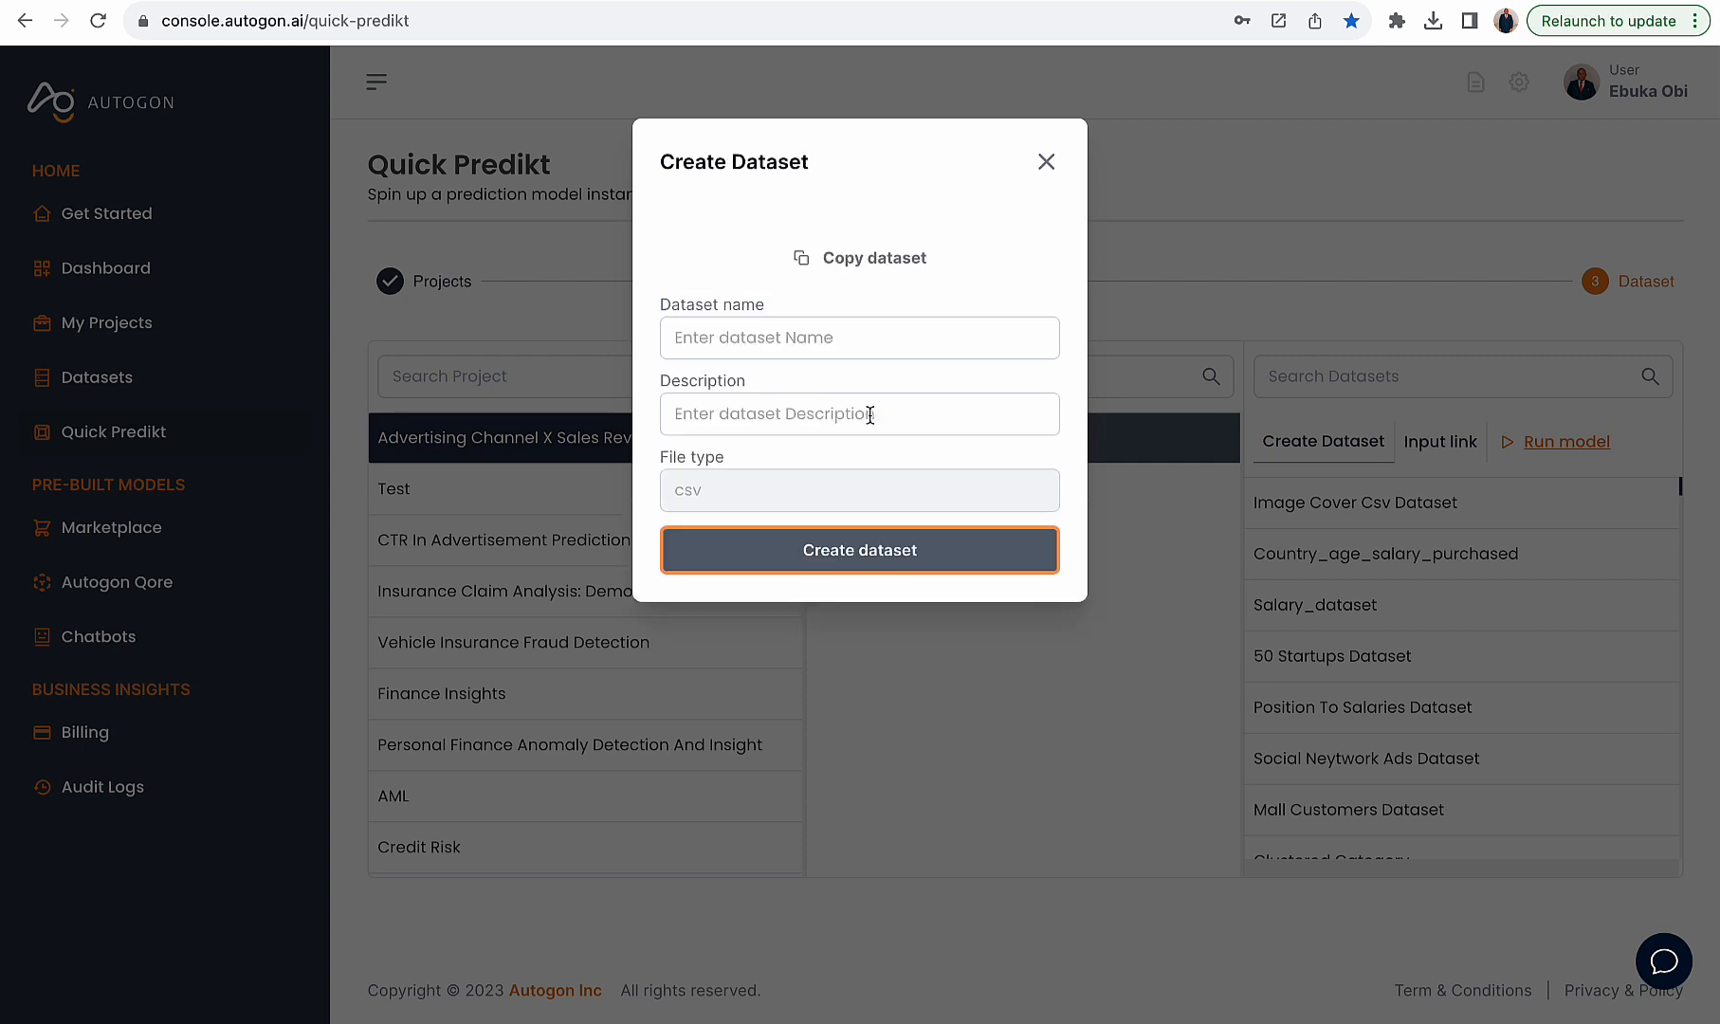
pyautogui.click(868, 260)
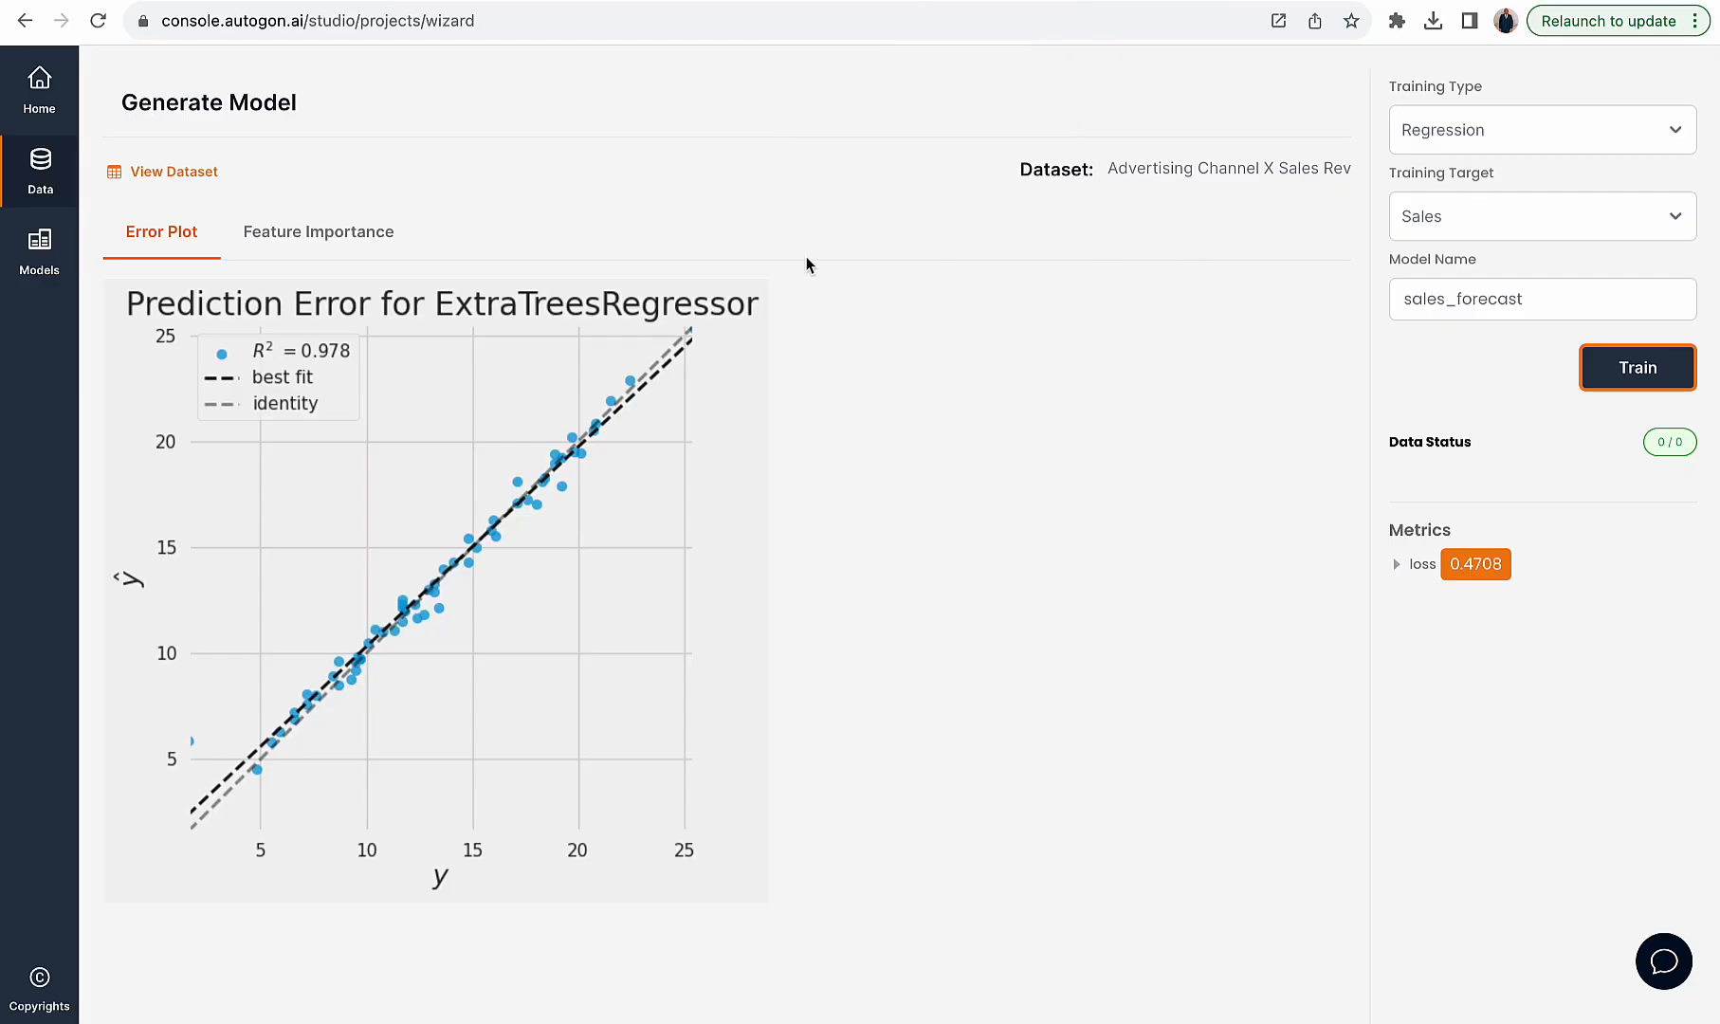
pyautogui.scroll(2, 394, 294)
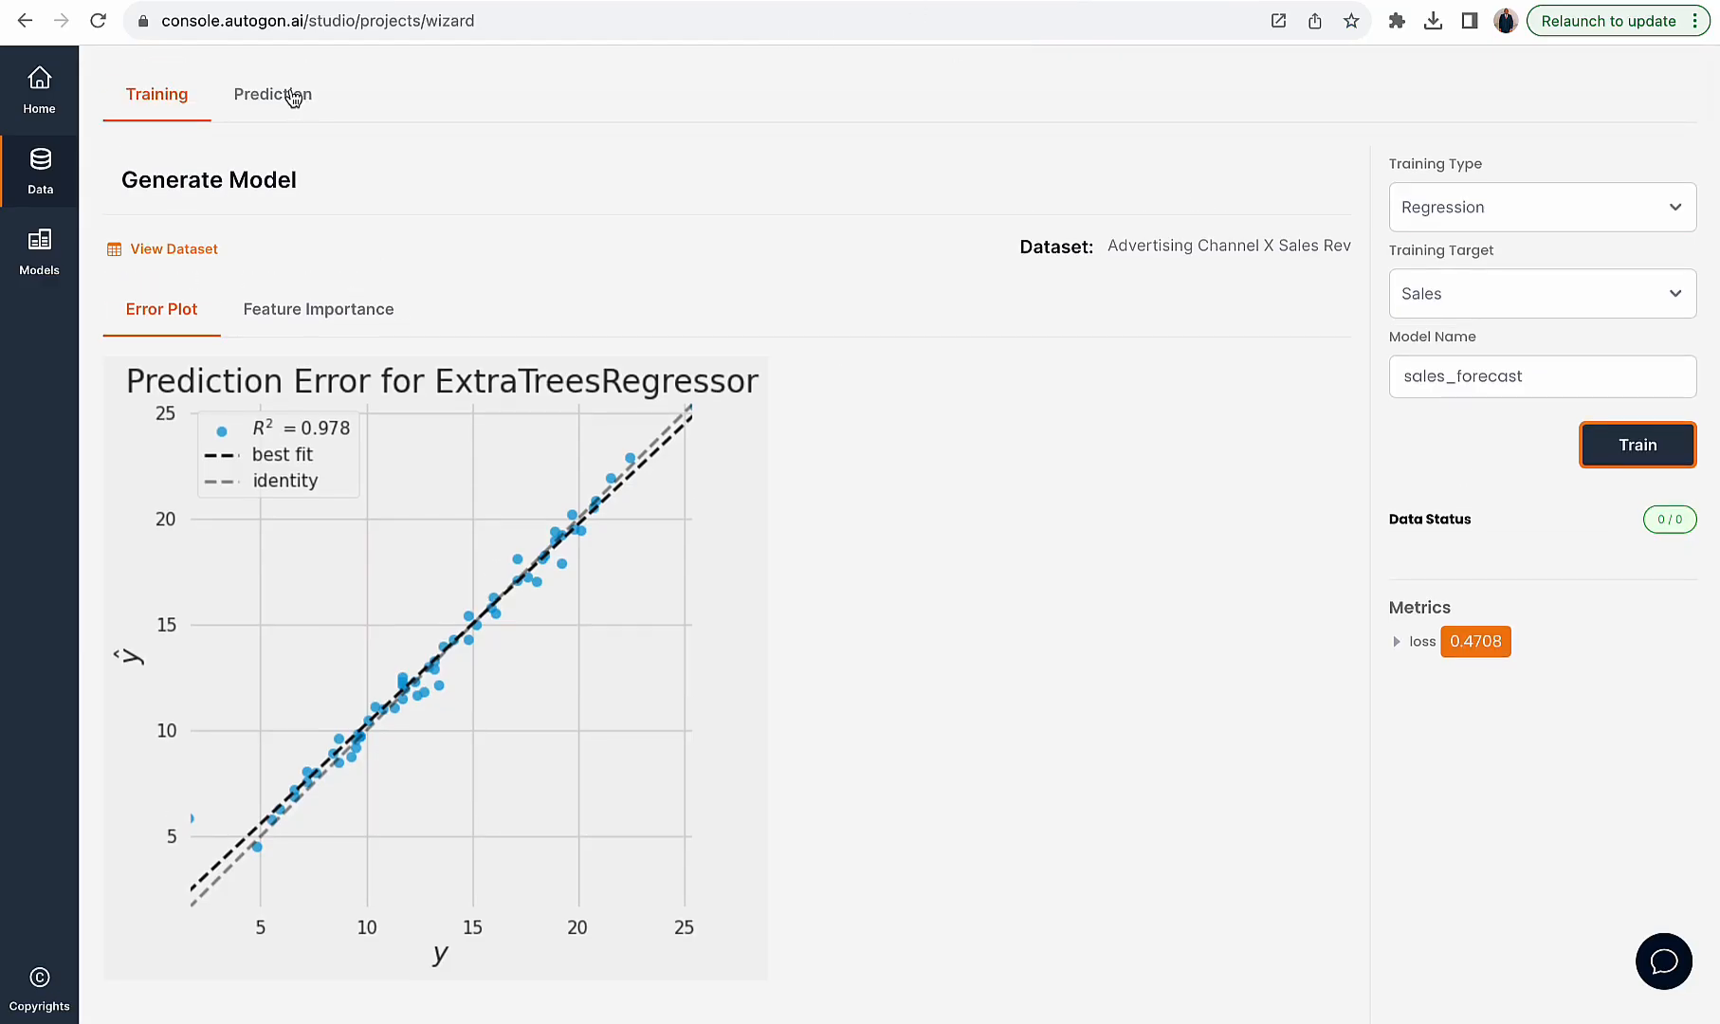
# - Run a prediction with the sales_forecast model using the generated dataset link as test data
pyautogui.click(289, 94)
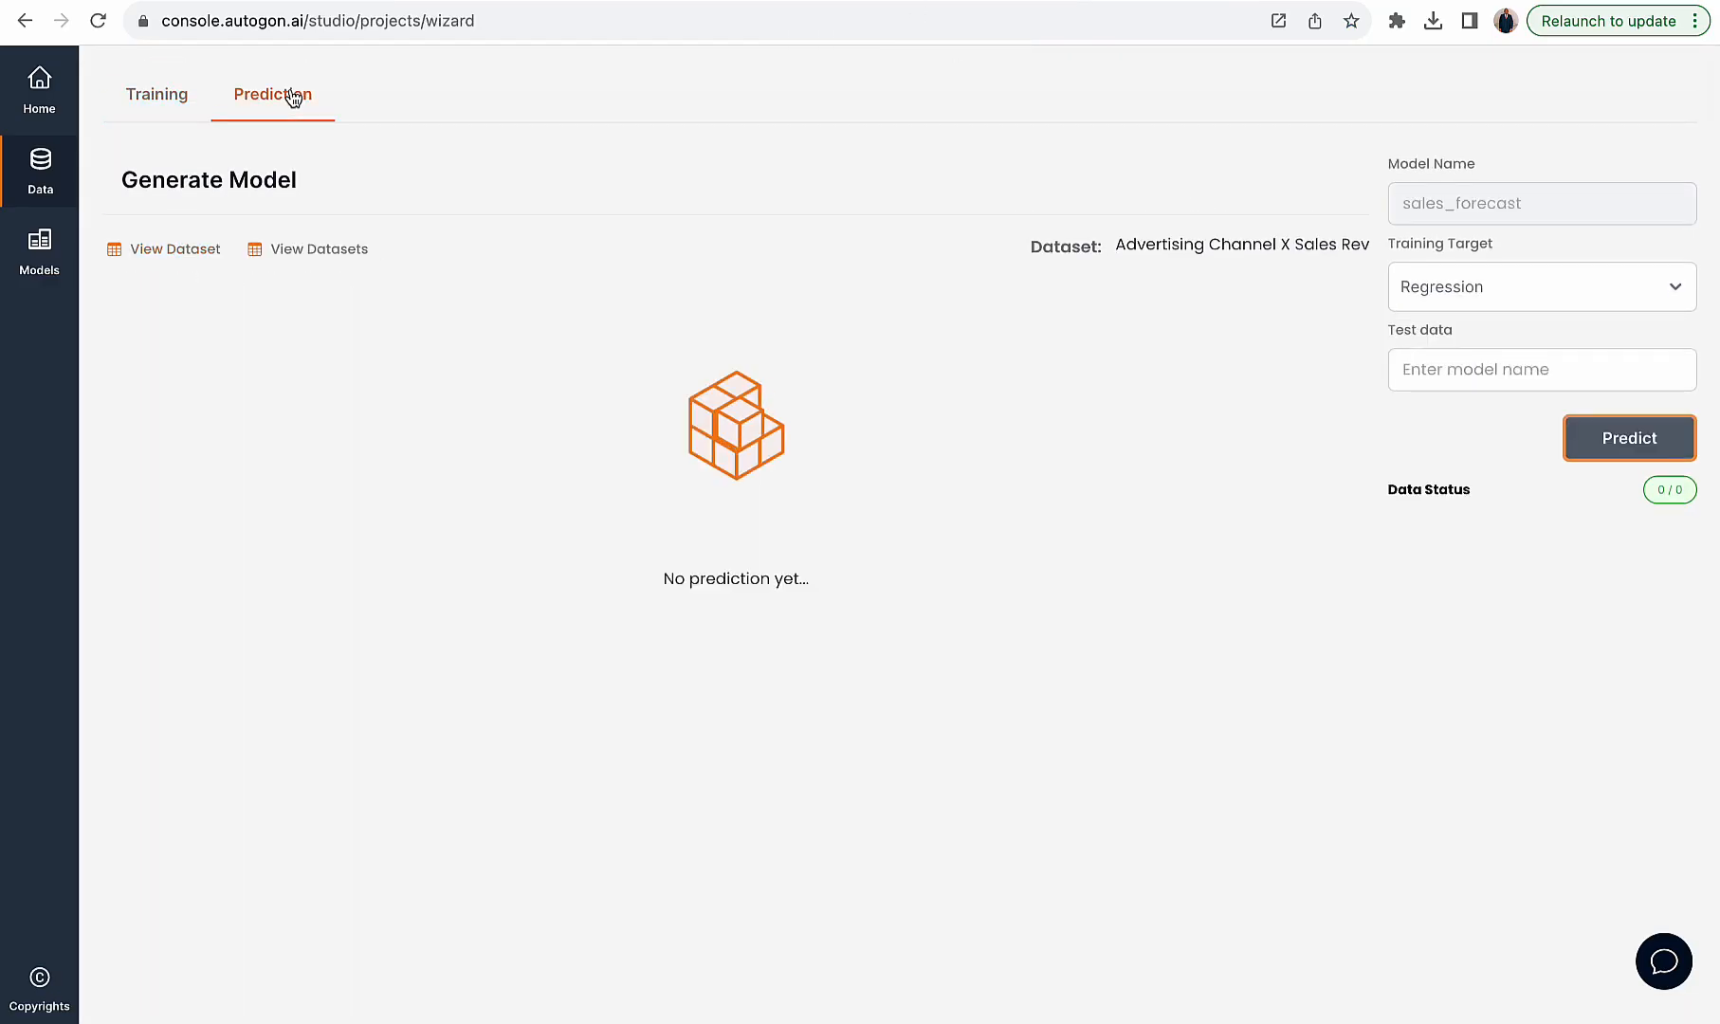
pyautogui.click(1445, 361)
pyautogui.press('super+v')
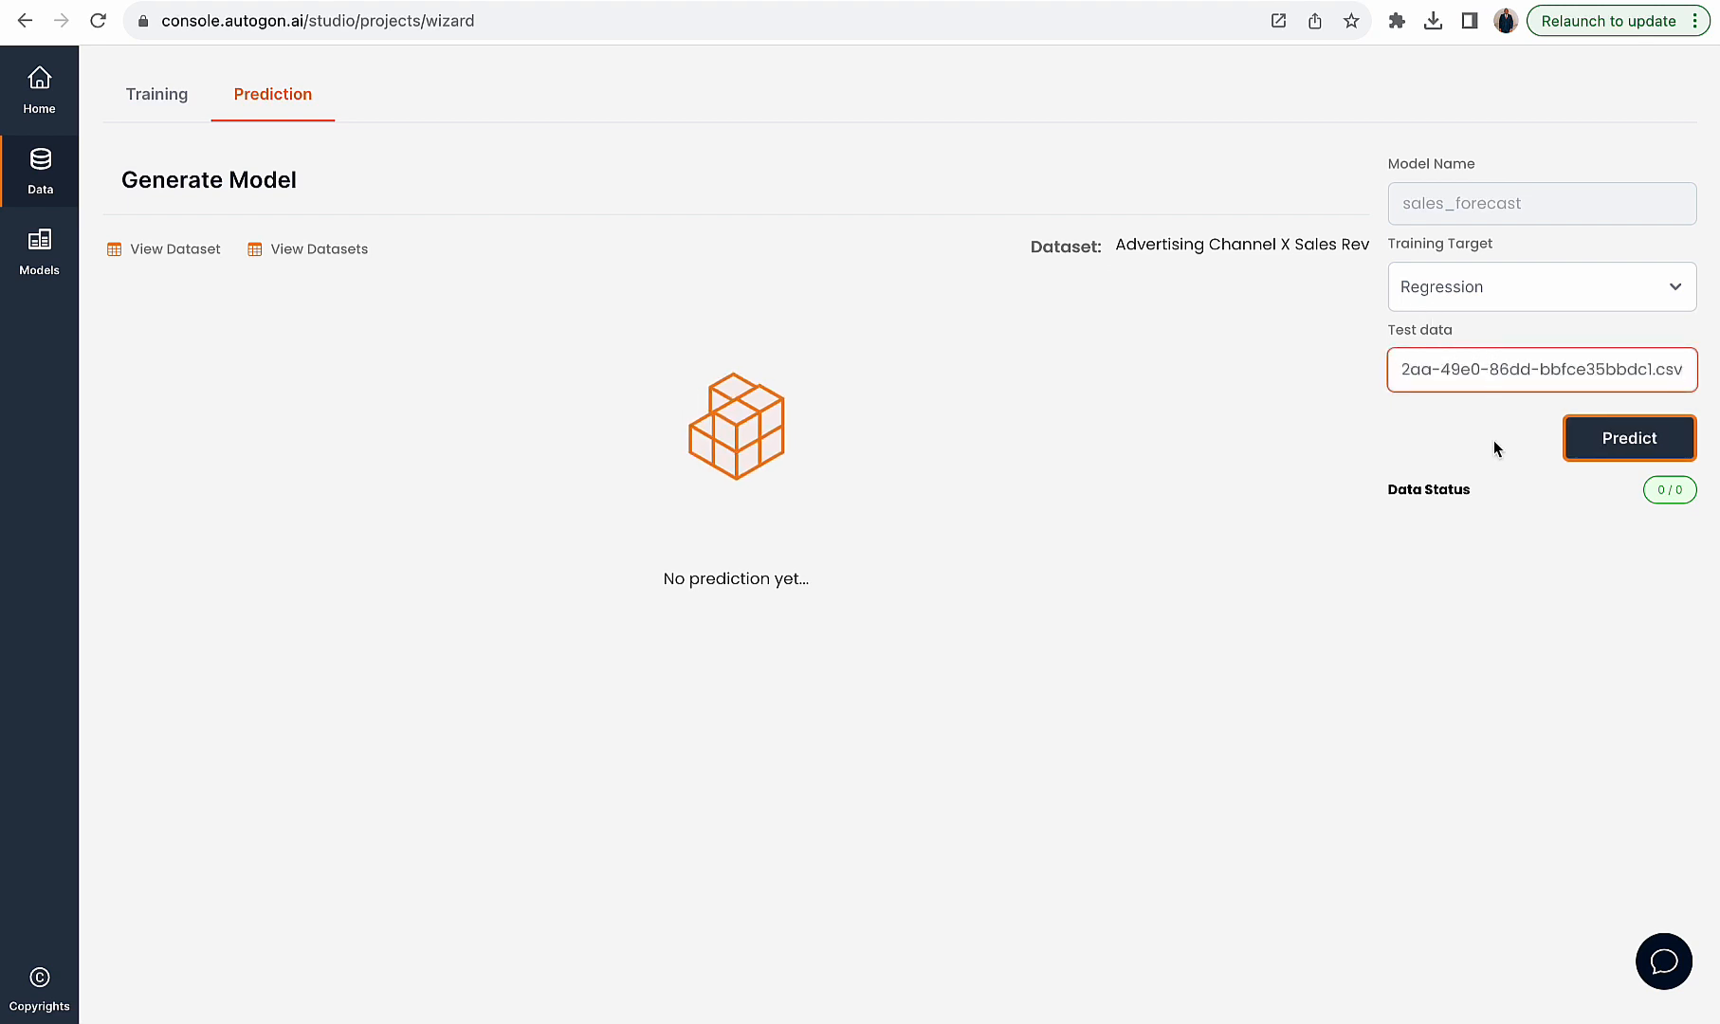
pyautogui.click(1612, 440)
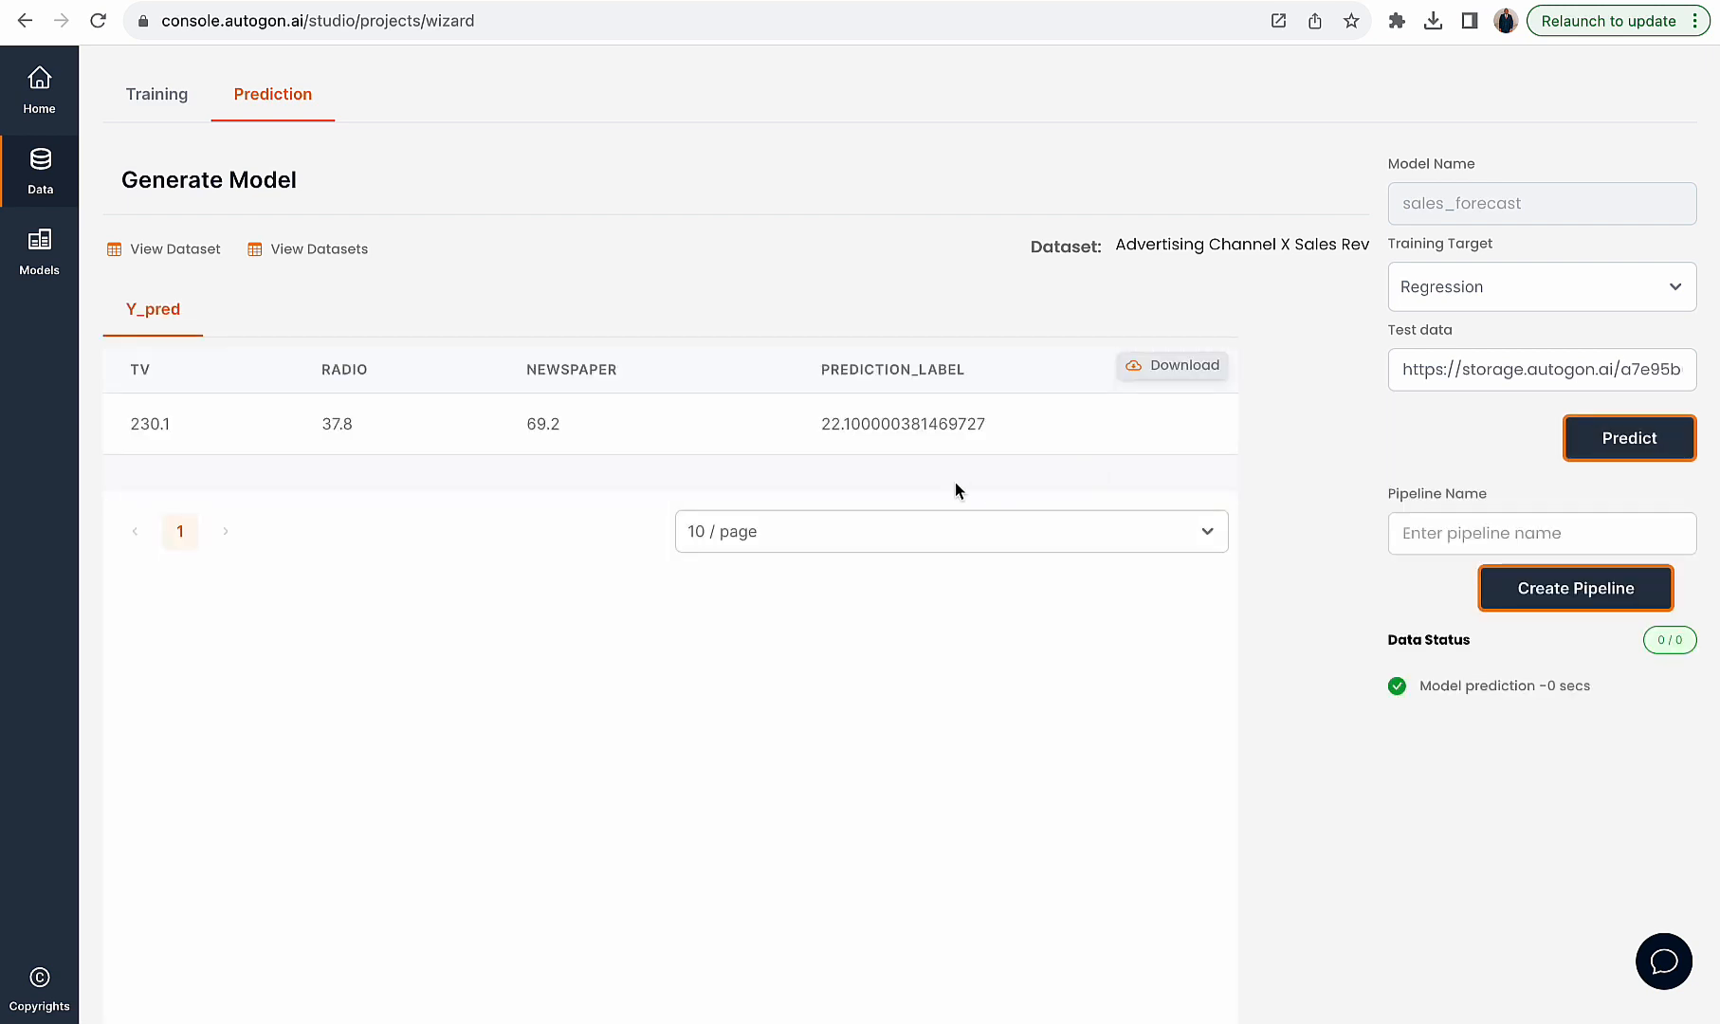
# - Compare the predicted value with the actual Sales value of the first row in the raw CSV
pyautogui.moveTo(810, 425); pyautogui.dragTo(957, 429)
pyautogui.click(1034, 0)
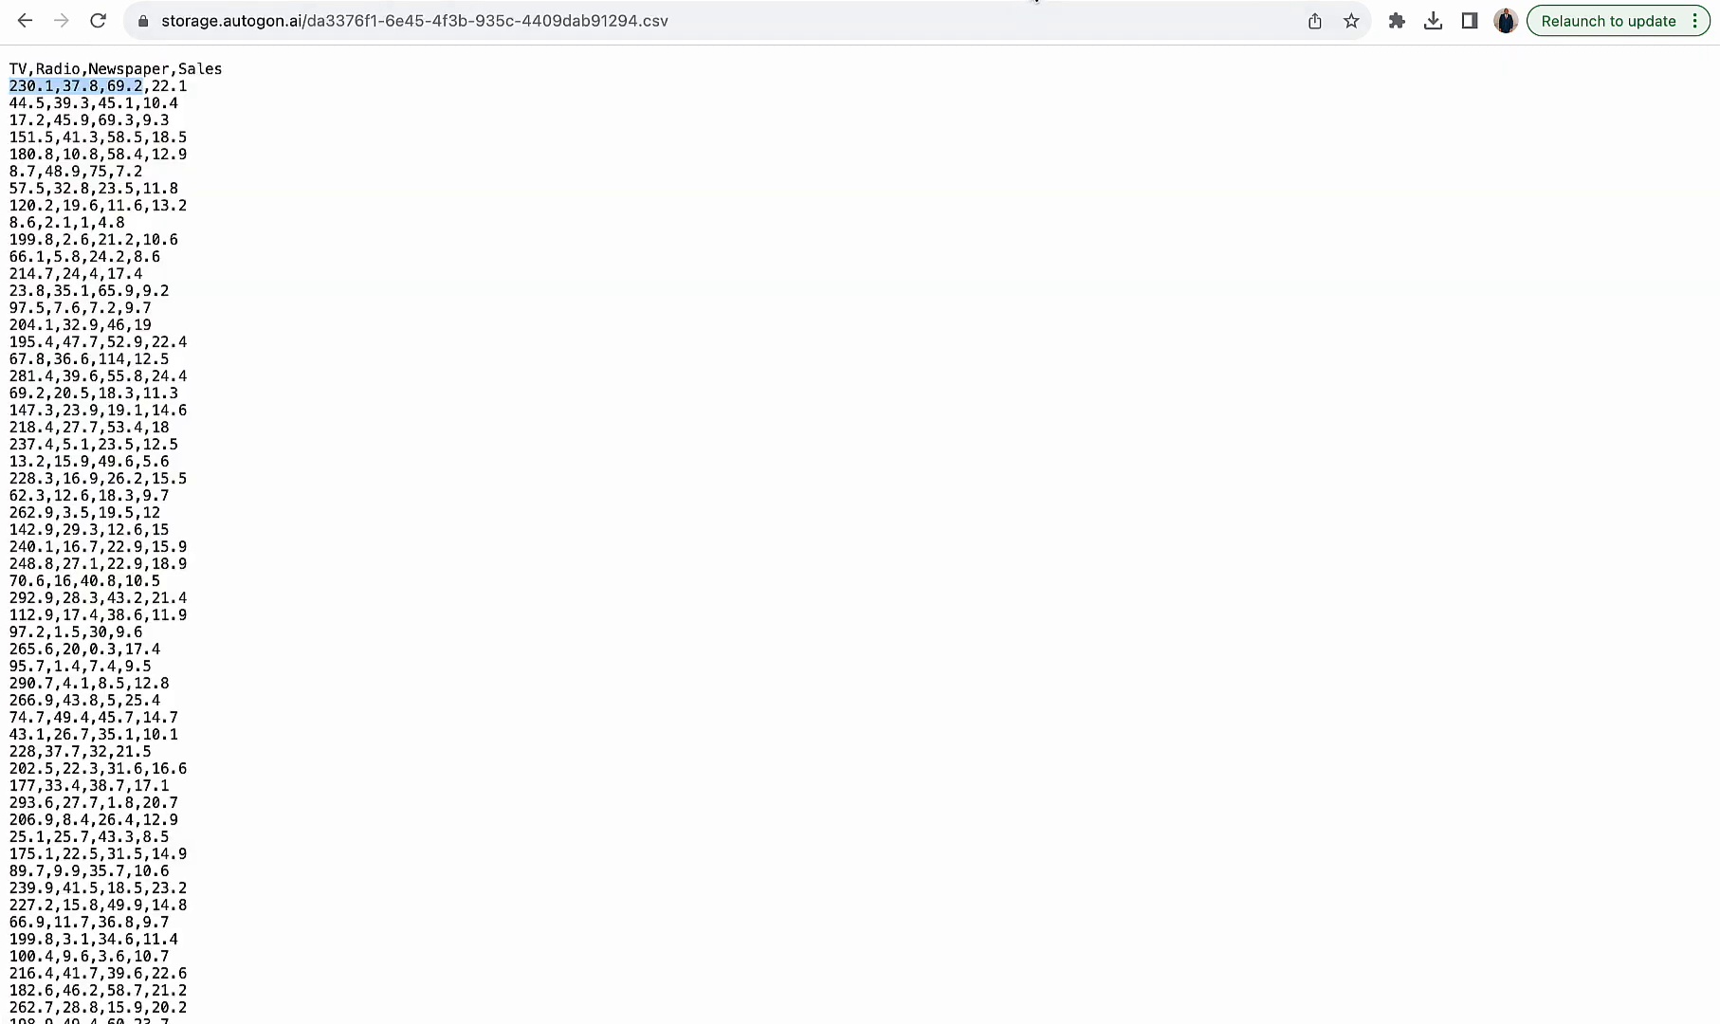
pyautogui.moveTo(150, 85); pyautogui.dragTo(200, 94)
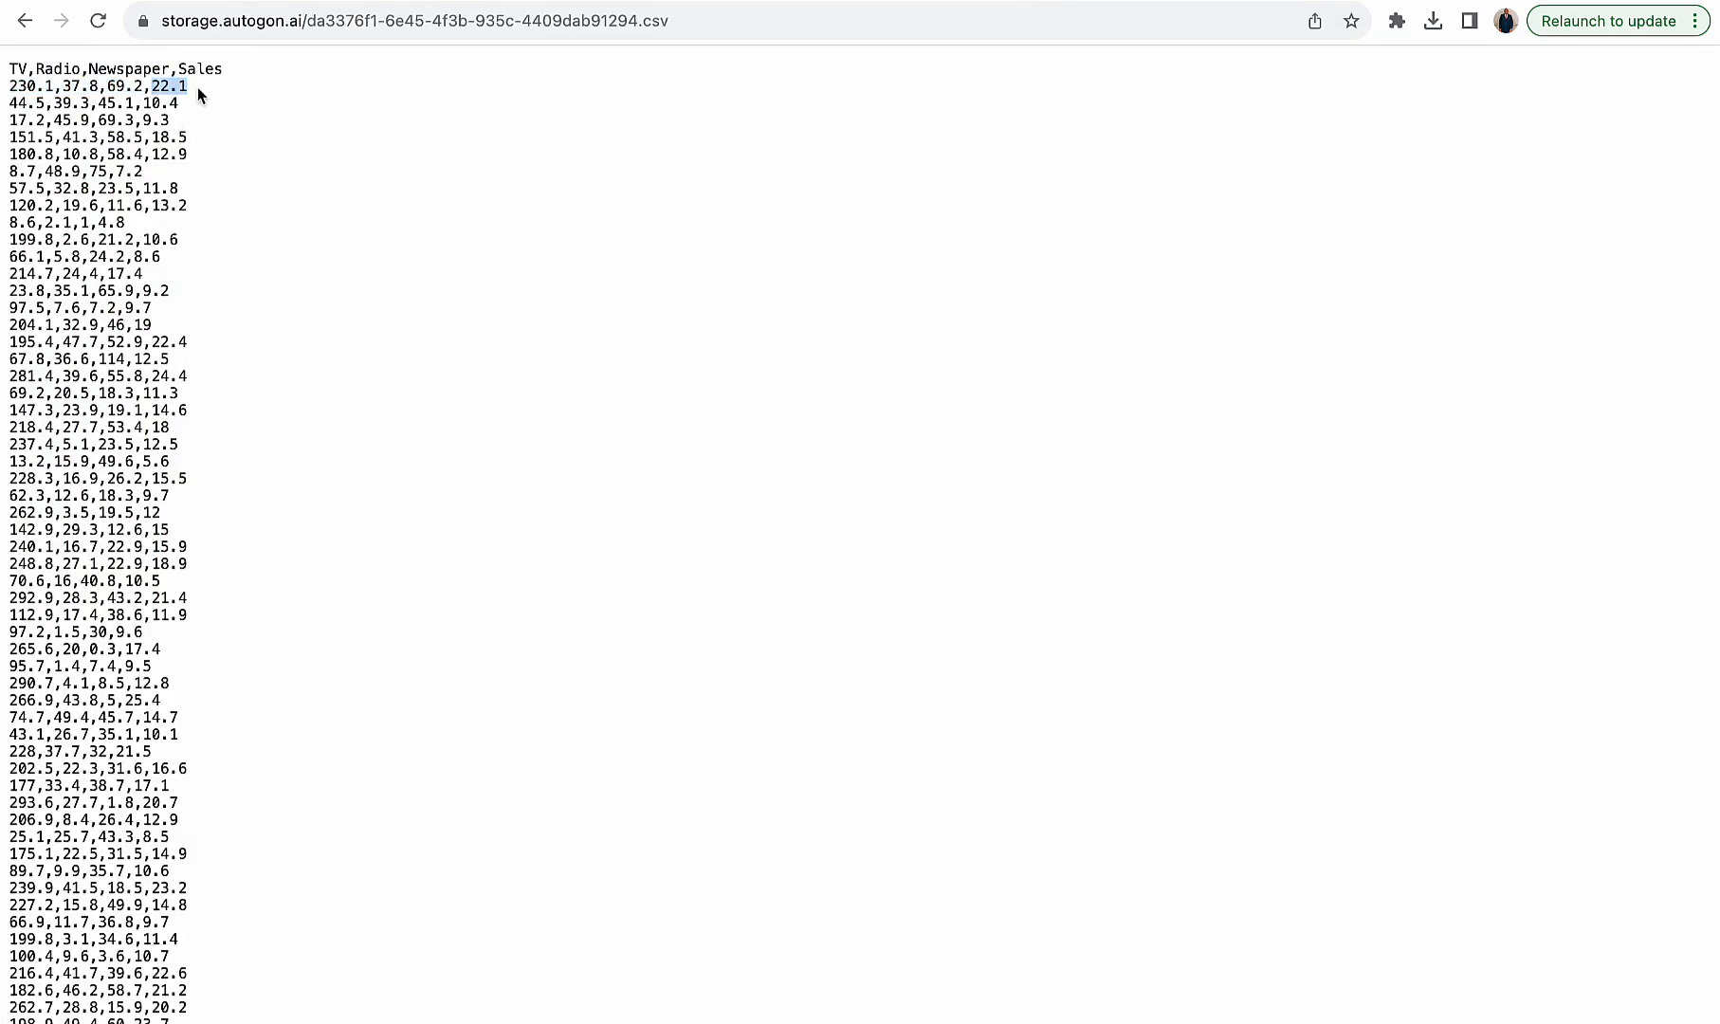
# - Copy the TV, Radio and Newspaper values 175.1,22.5,31.5 from another row of the raw CSV
pyautogui.scroll(-5, 239, 315)
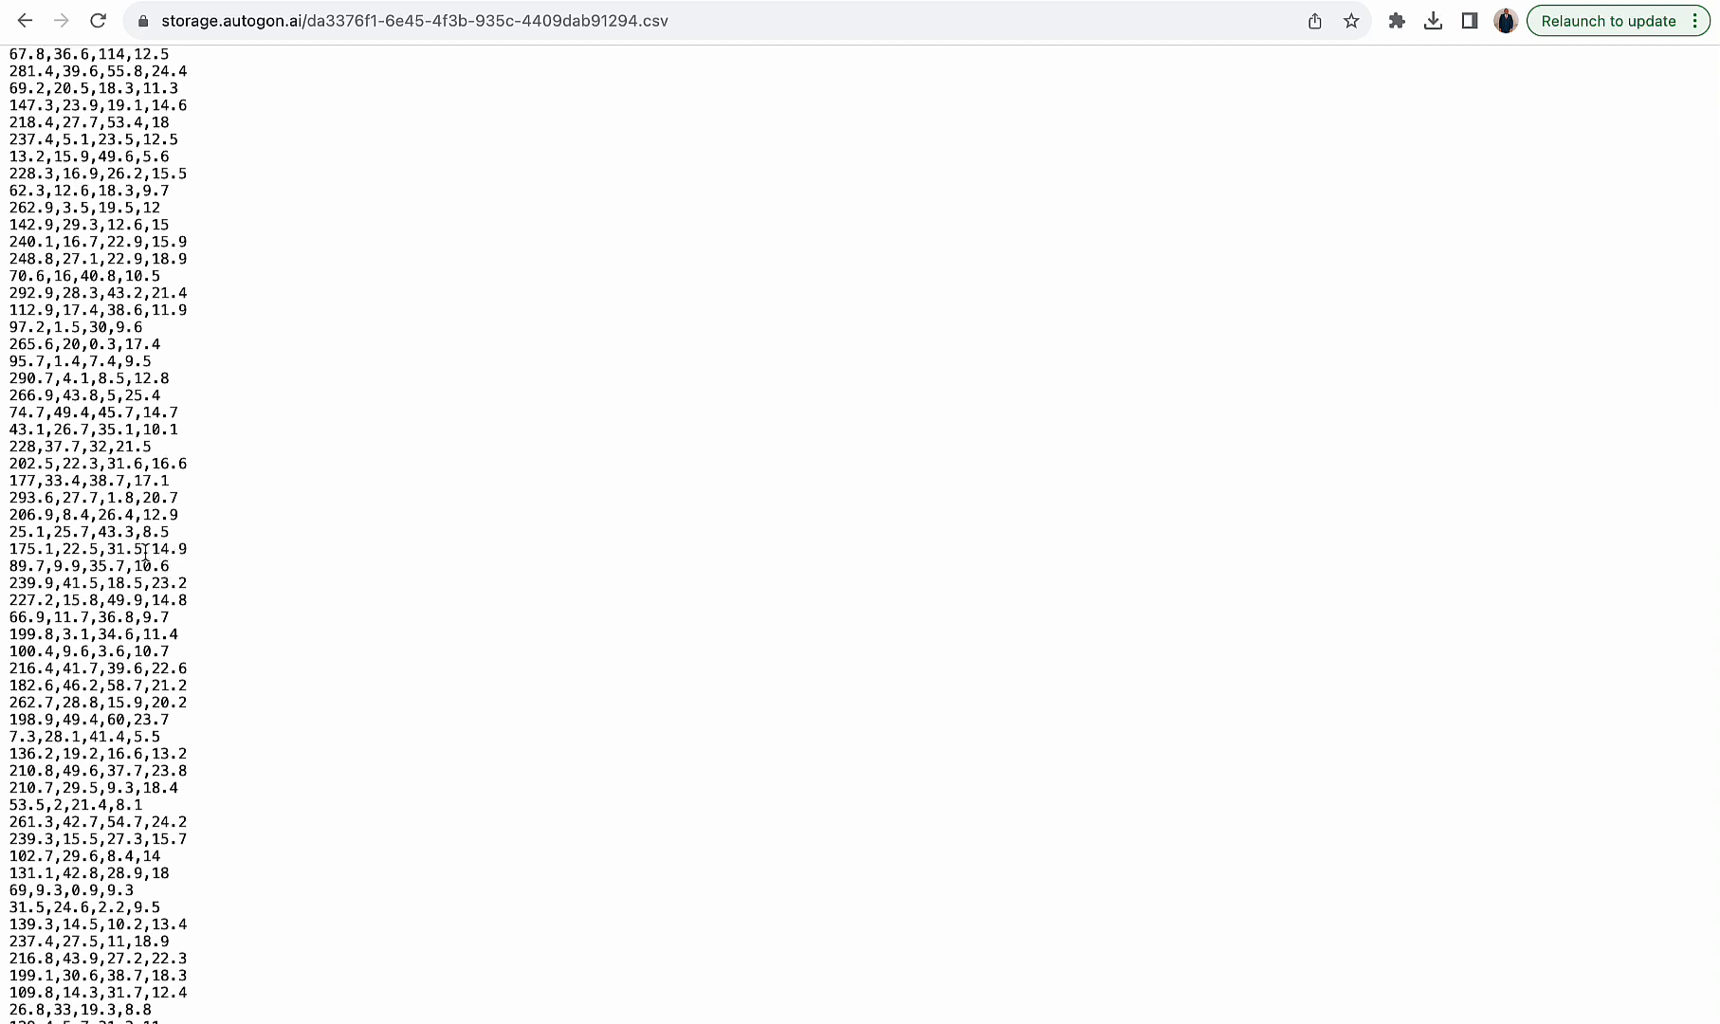
pyautogui.moveTo(143, 549); pyautogui.dragTo(9, 549)
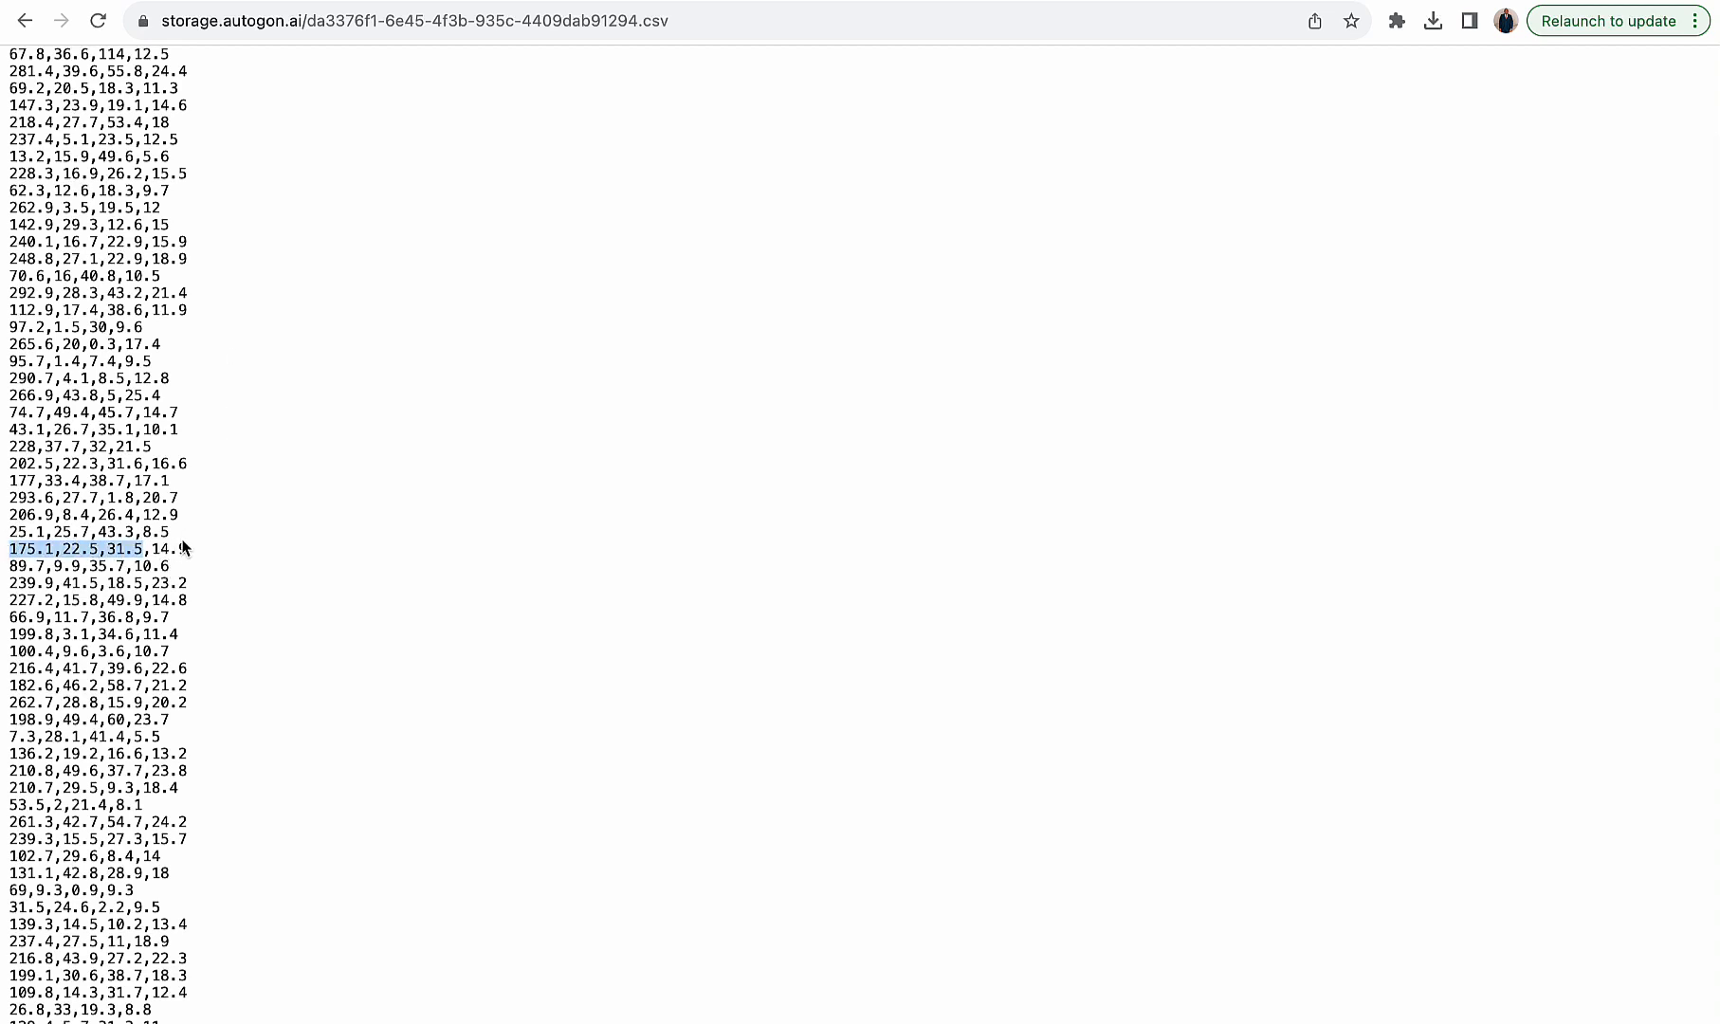
pyautogui.moveTo(151, 550); pyautogui.dragTo(204, 555)
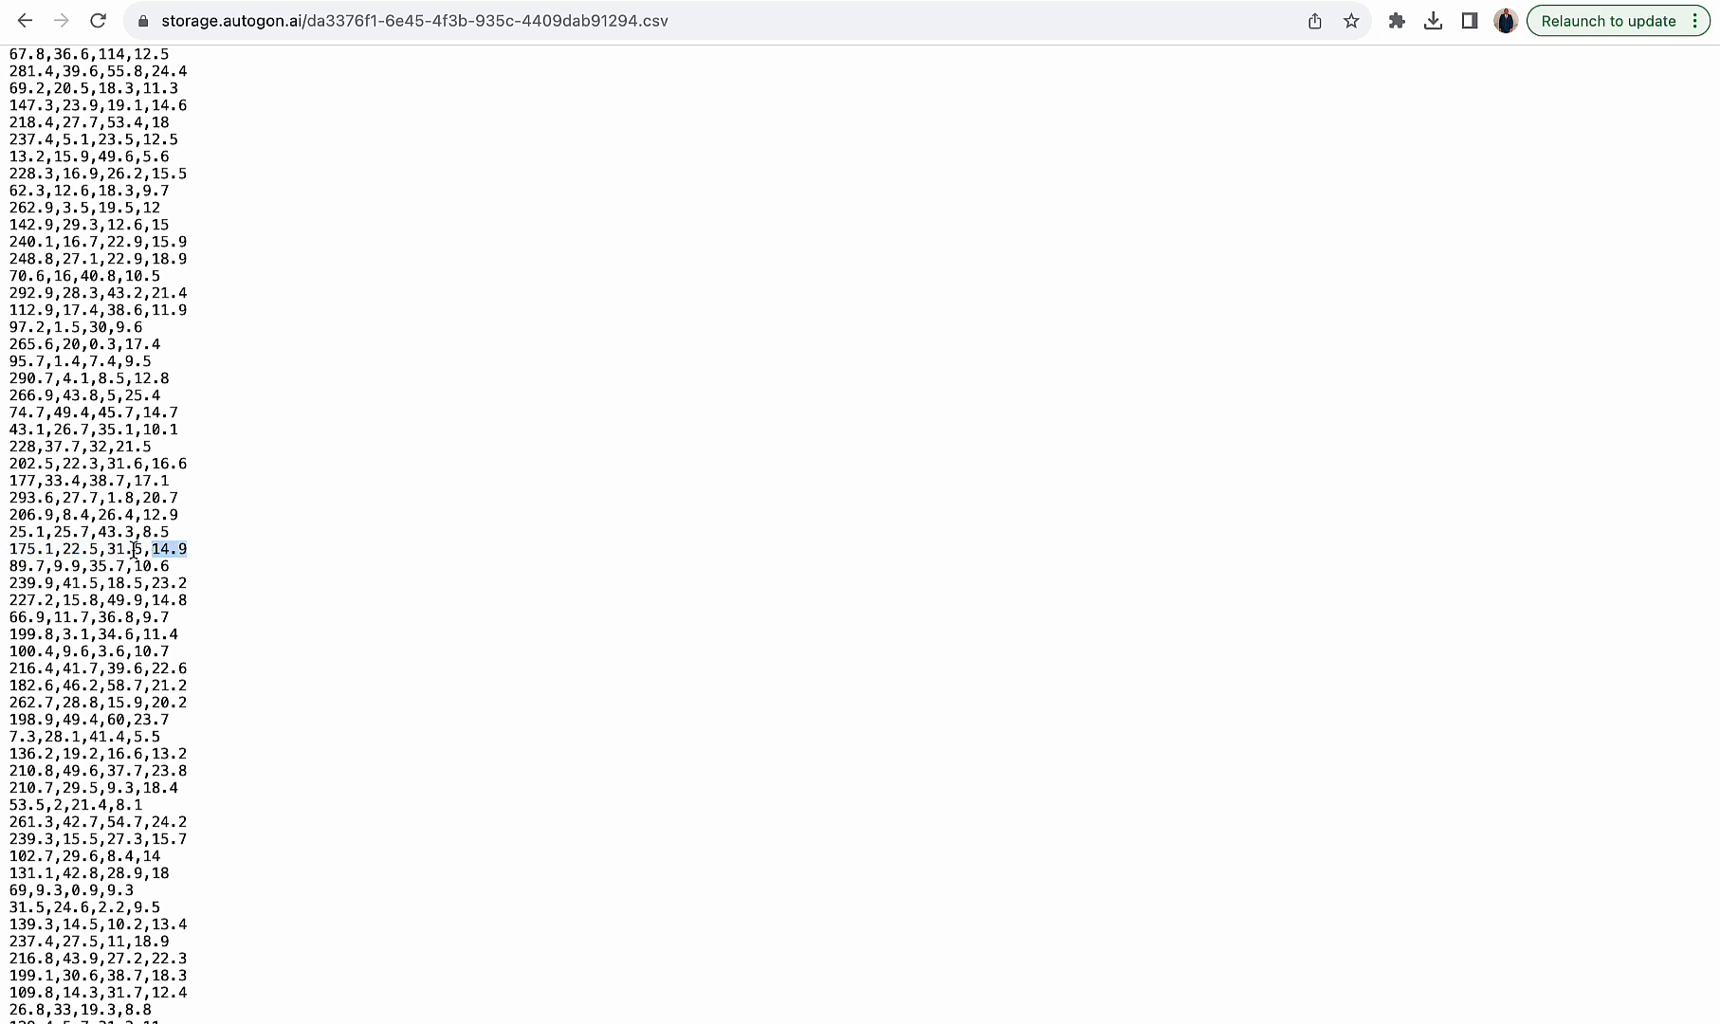
pyautogui.click(144, 550)
pyautogui.moveTo(144, 550); pyautogui.dragTo(6, 556)
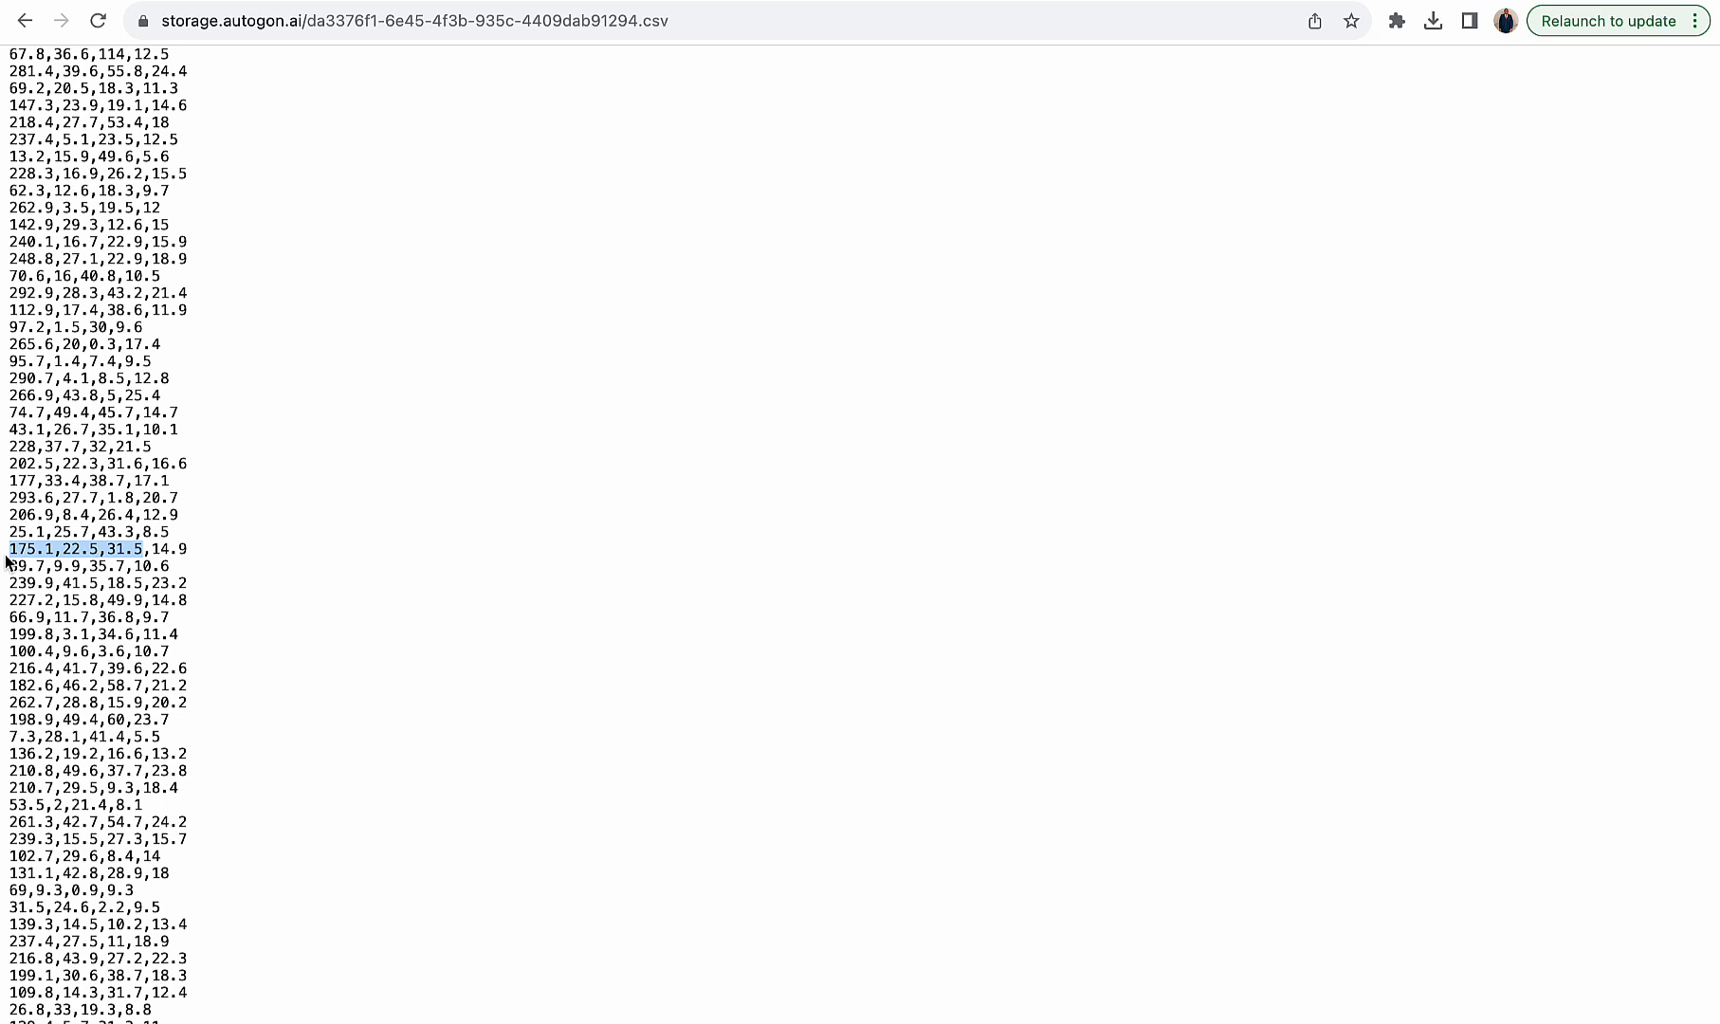
pyautogui.click(908, 2)
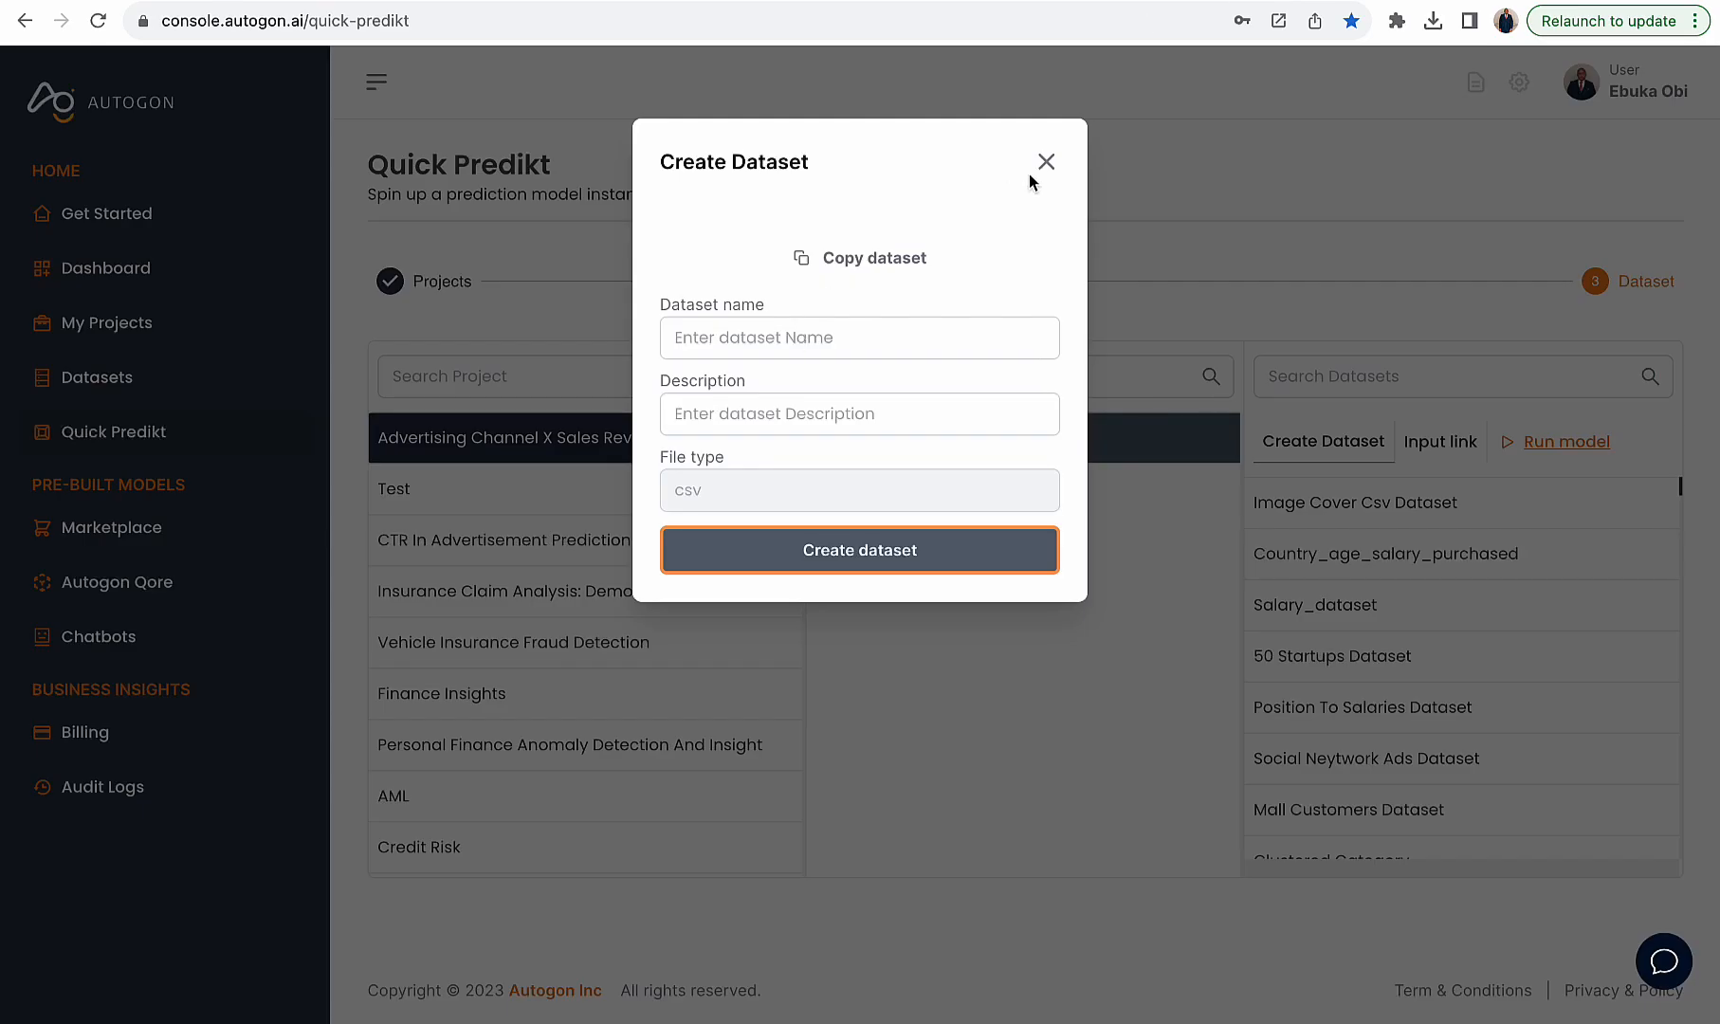
# - Generate a dataset from scaler values 175.1,22.5,31.5 with dimension 1 and copy it
pyautogui.click(1043, 163)
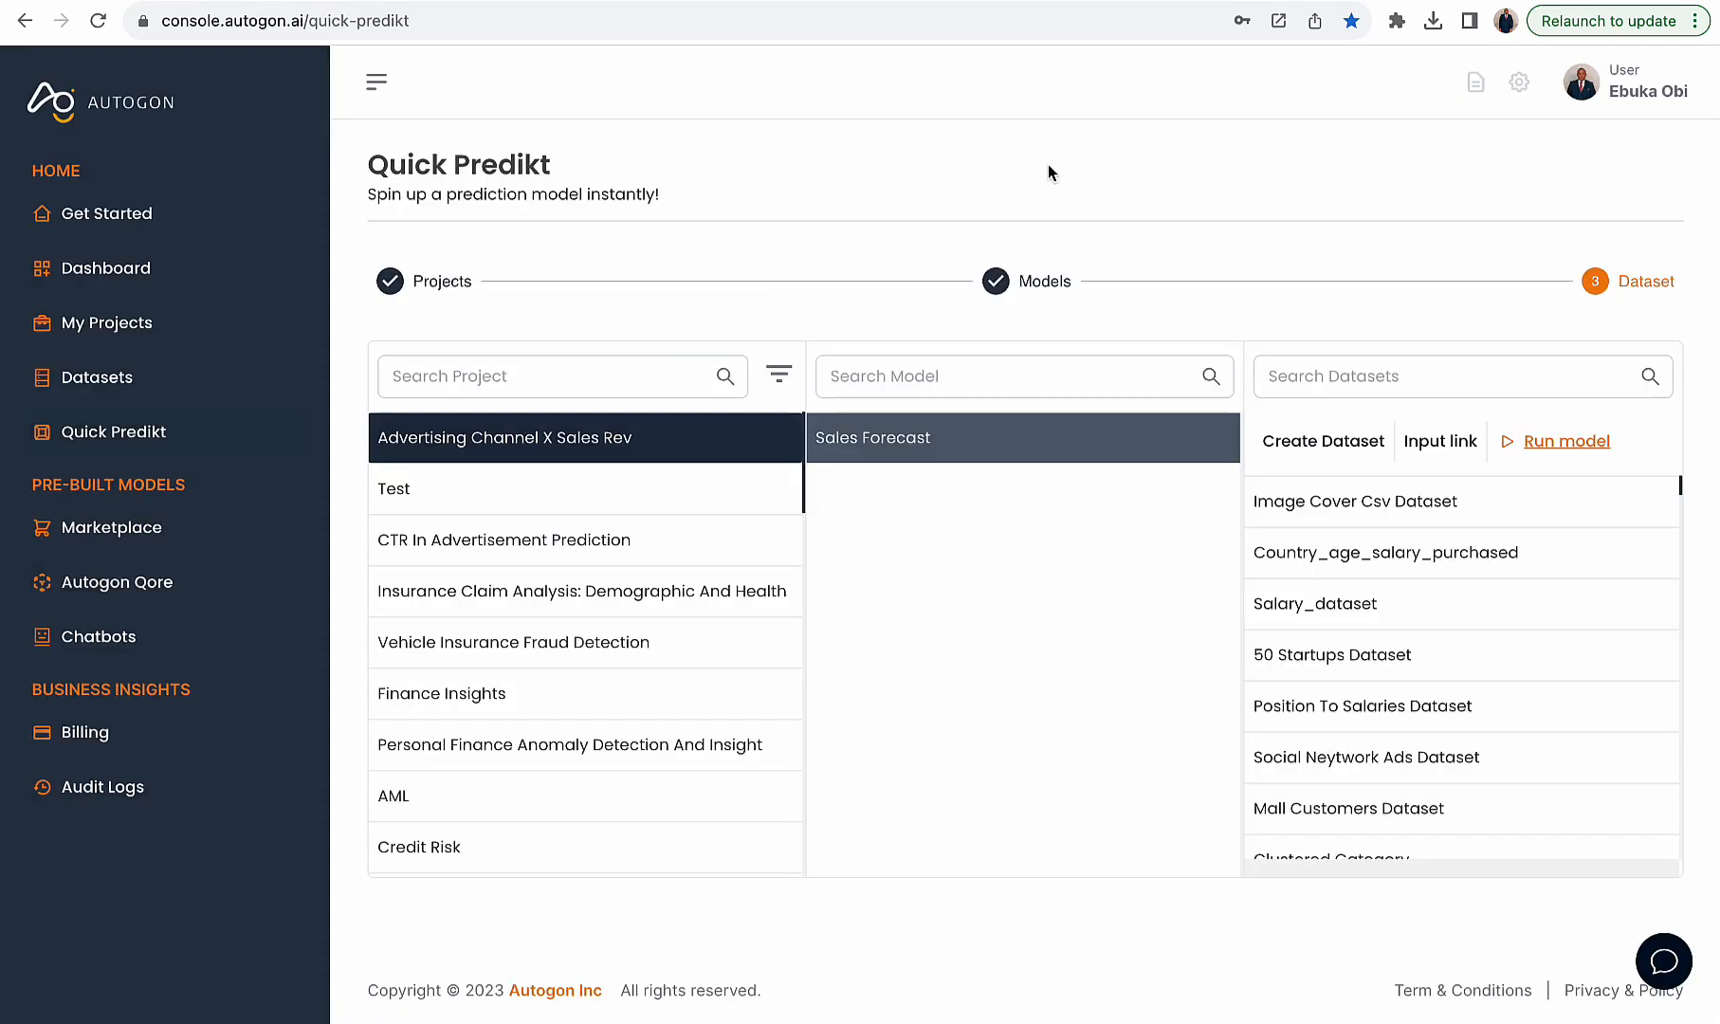
pyautogui.click(1310, 452)
pyautogui.click(802, 272)
pyautogui.hotkey('ctrl', 'v')
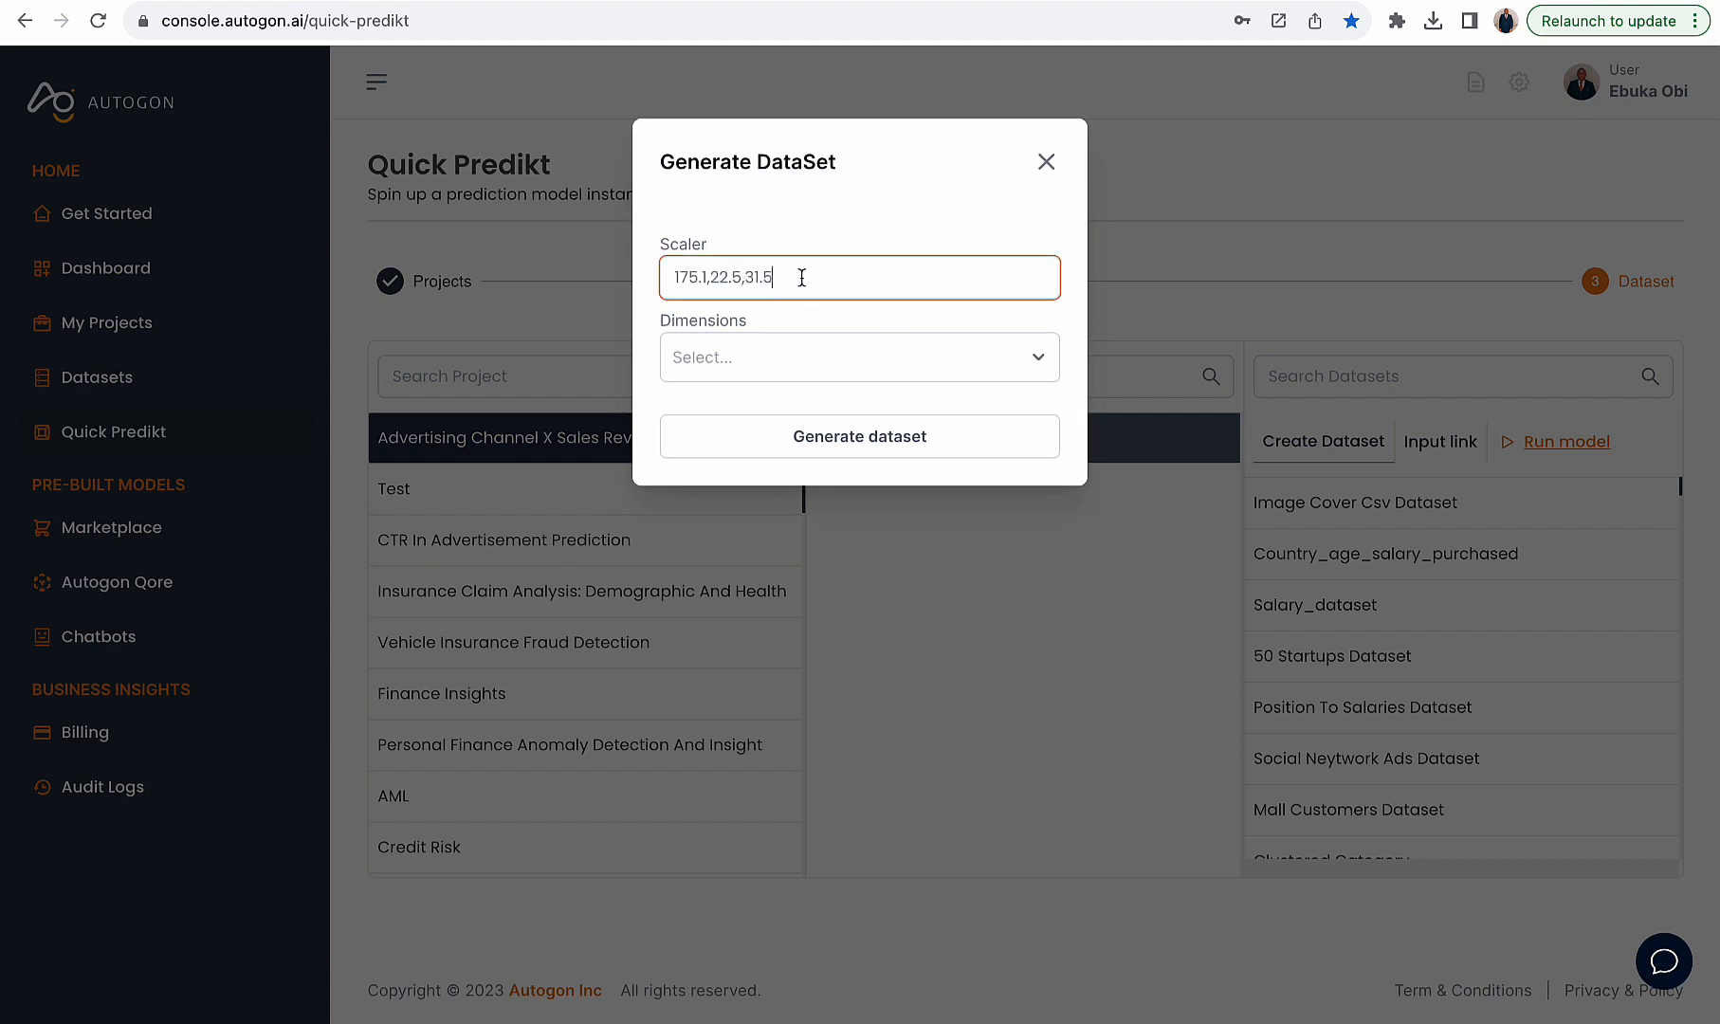
pyautogui.click(809, 360)
pyautogui.click(803, 413)
pyautogui.click(845, 422)
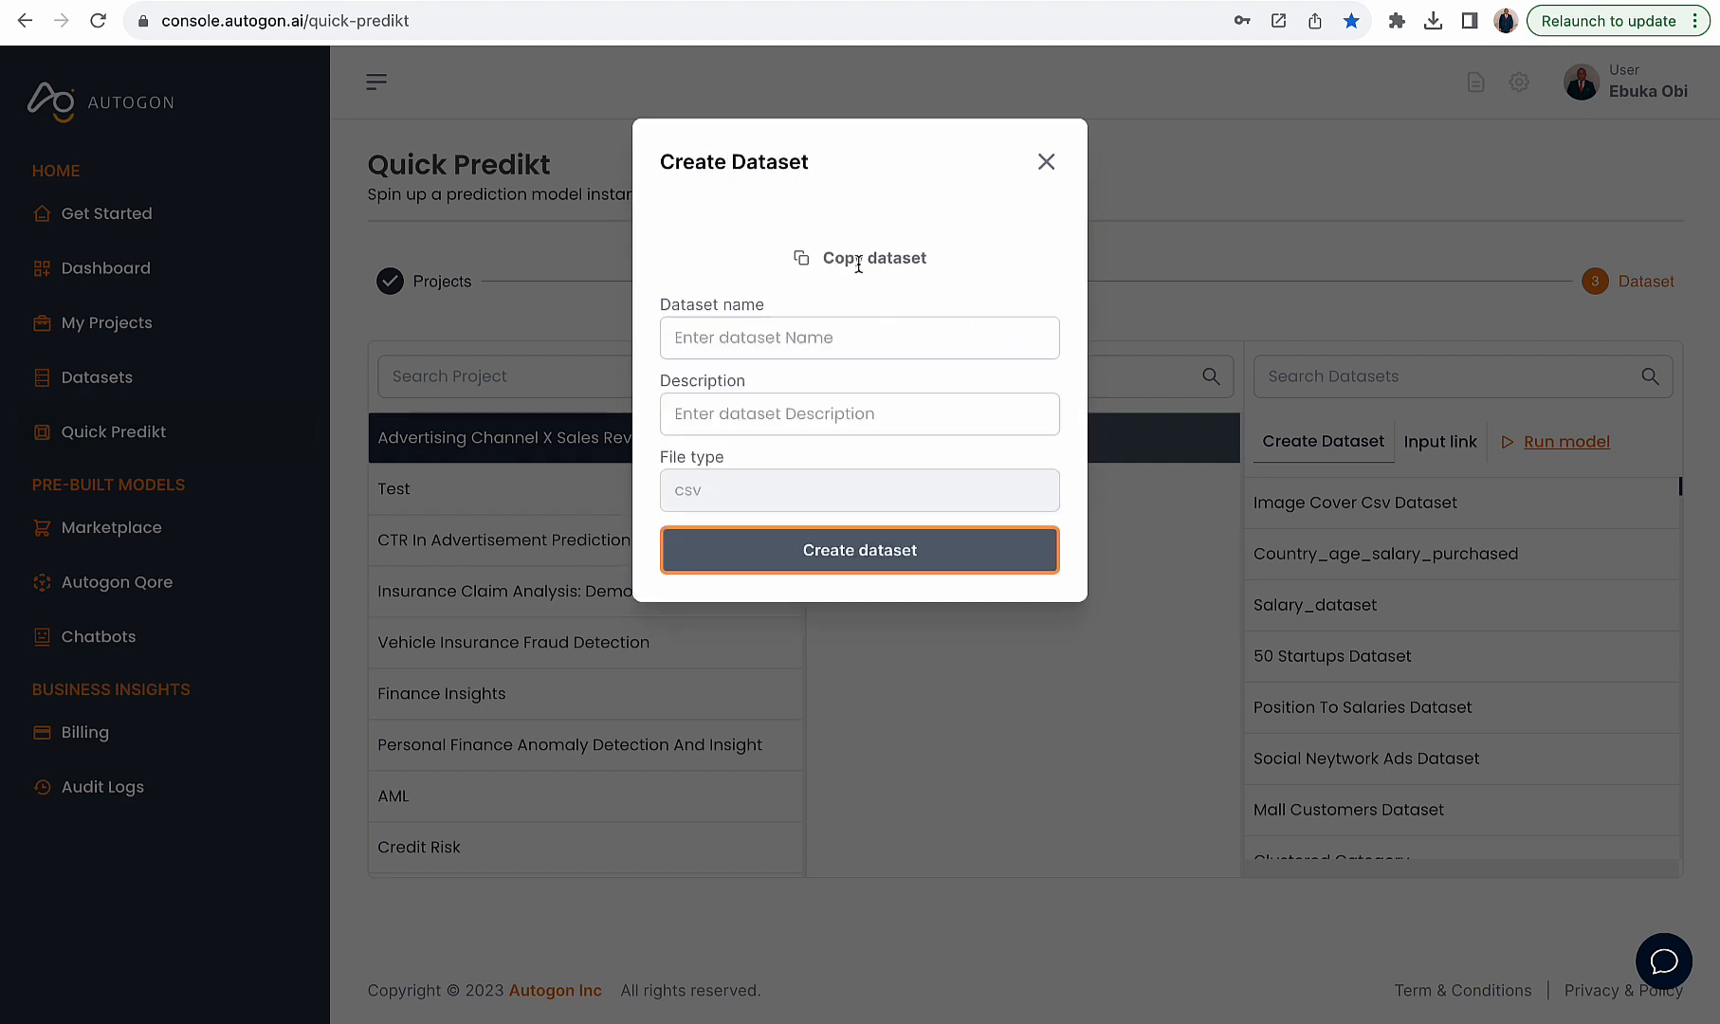
pyautogui.click(859, 258)
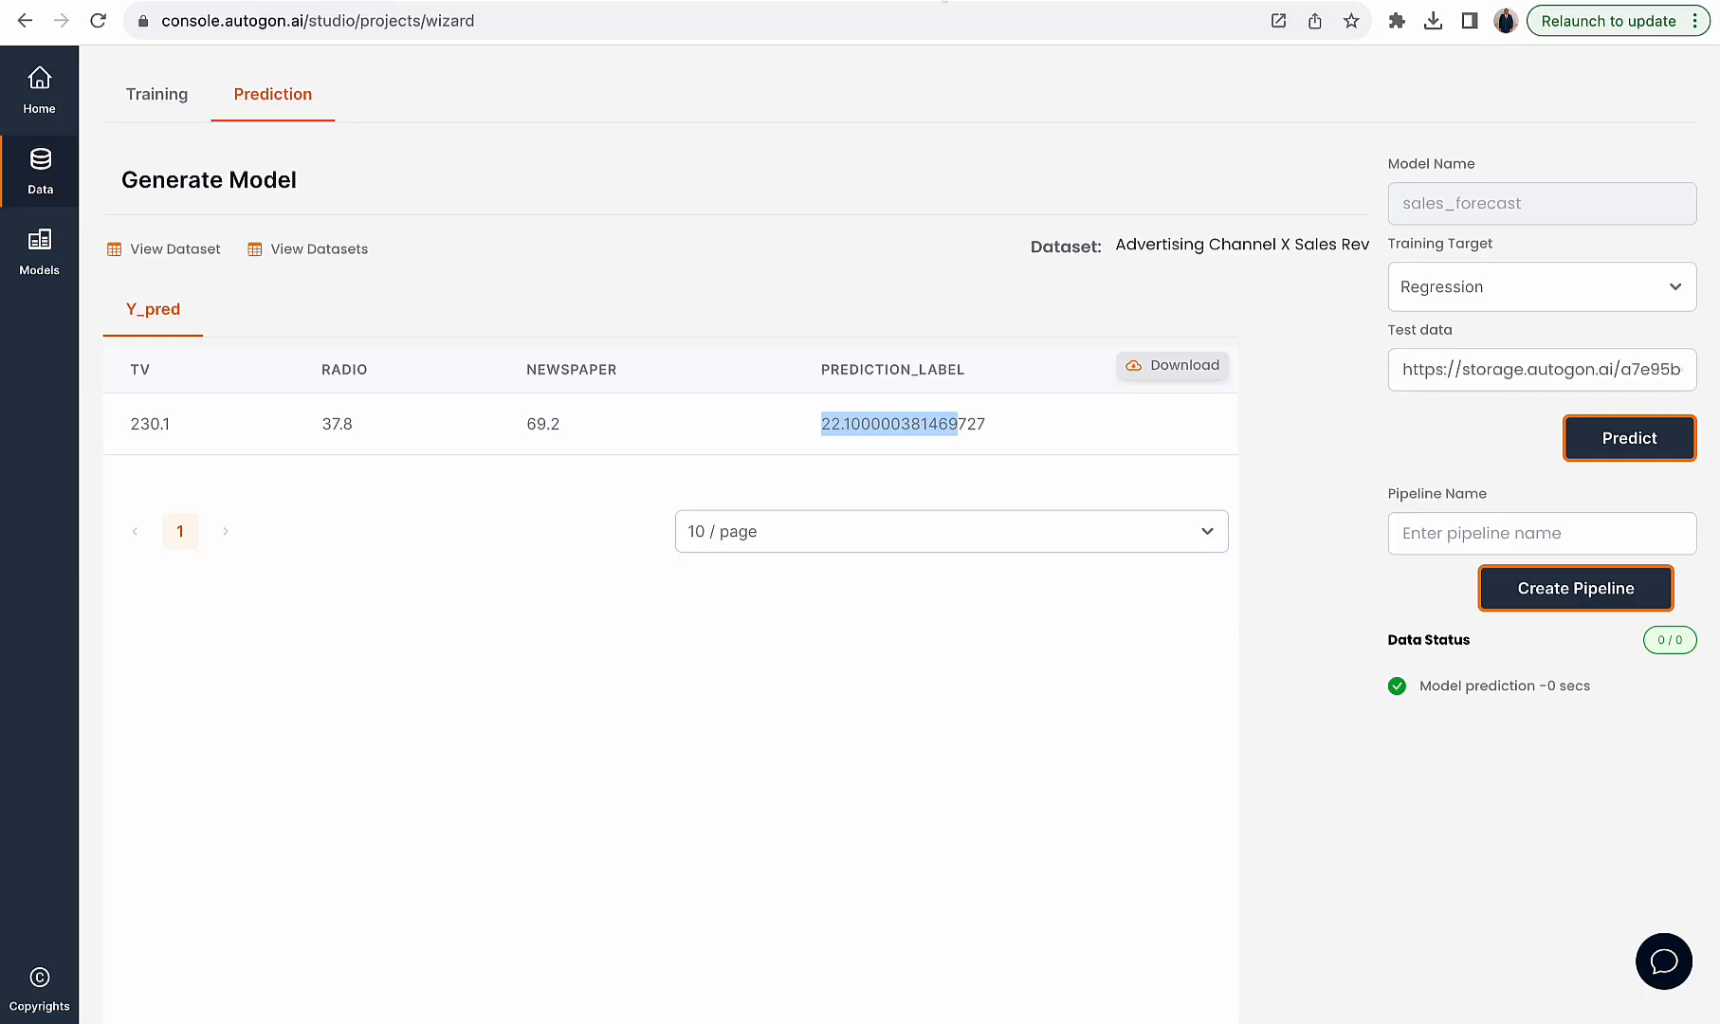
# - Replace the test data with the new dataset link and run the prediction again
pyautogui.click(1545, 388)
pyautogui.hotkey('ctrl', 'a')
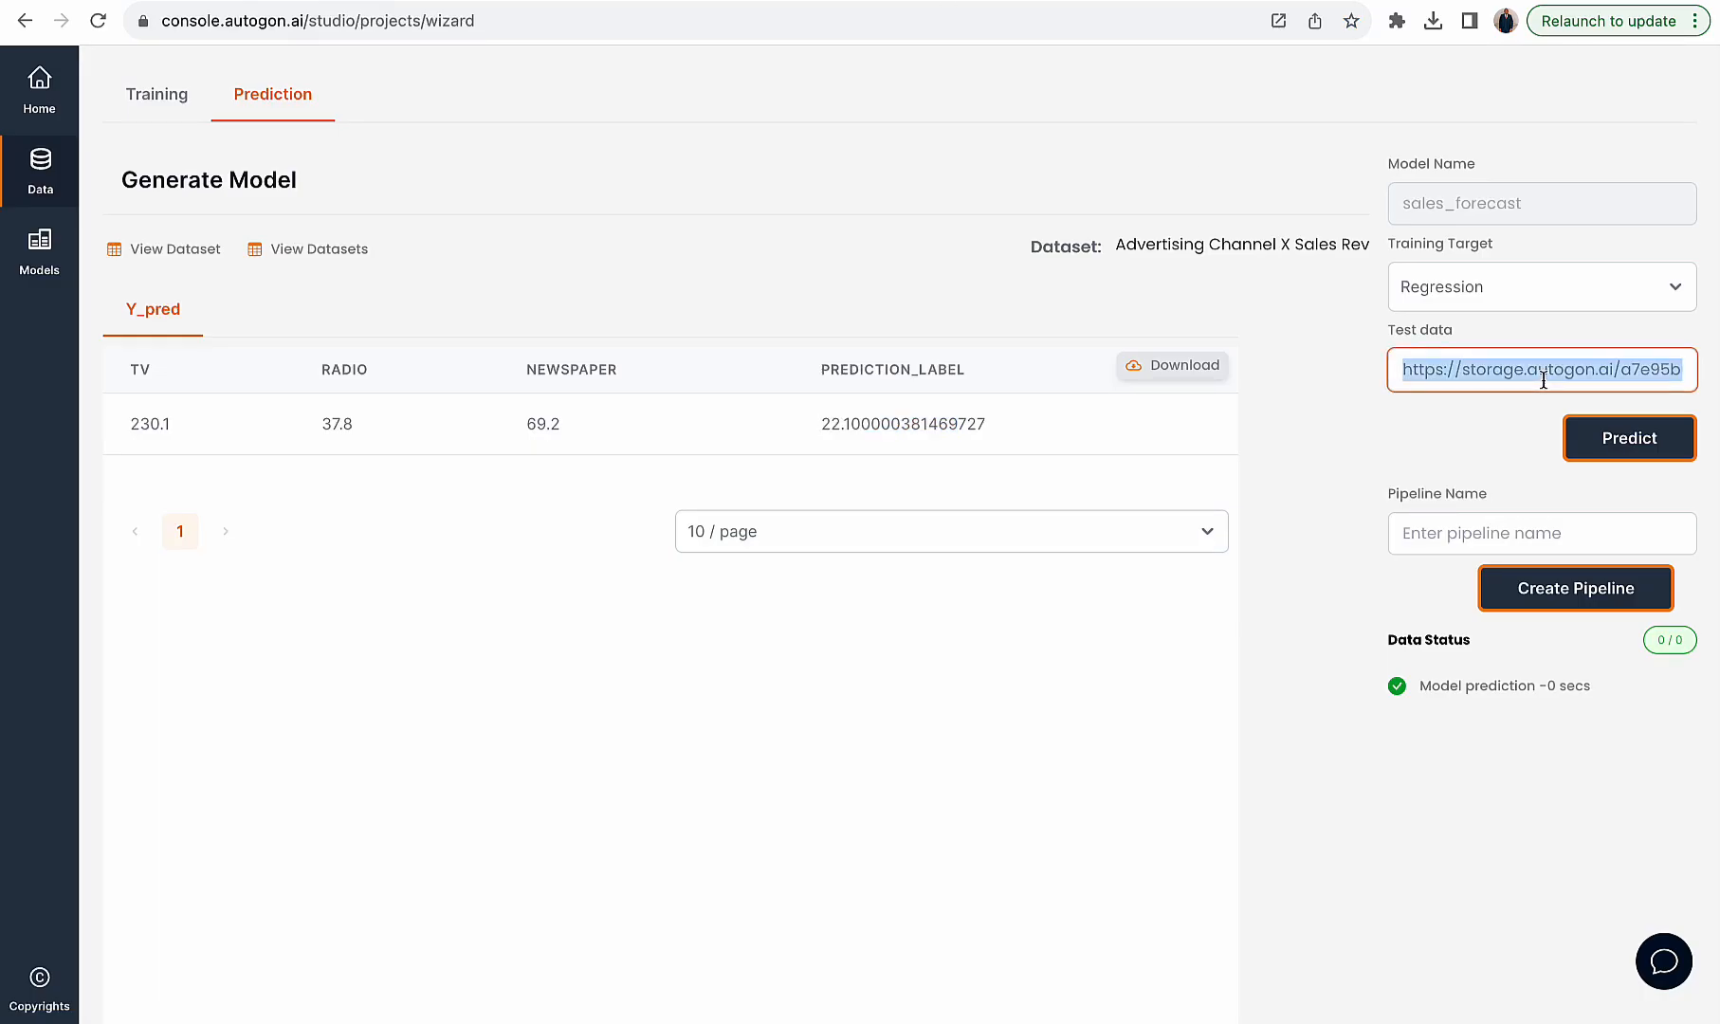
pyautogui.hotkey('ctrl', 'v')
pyautogui.click(1612, 440)
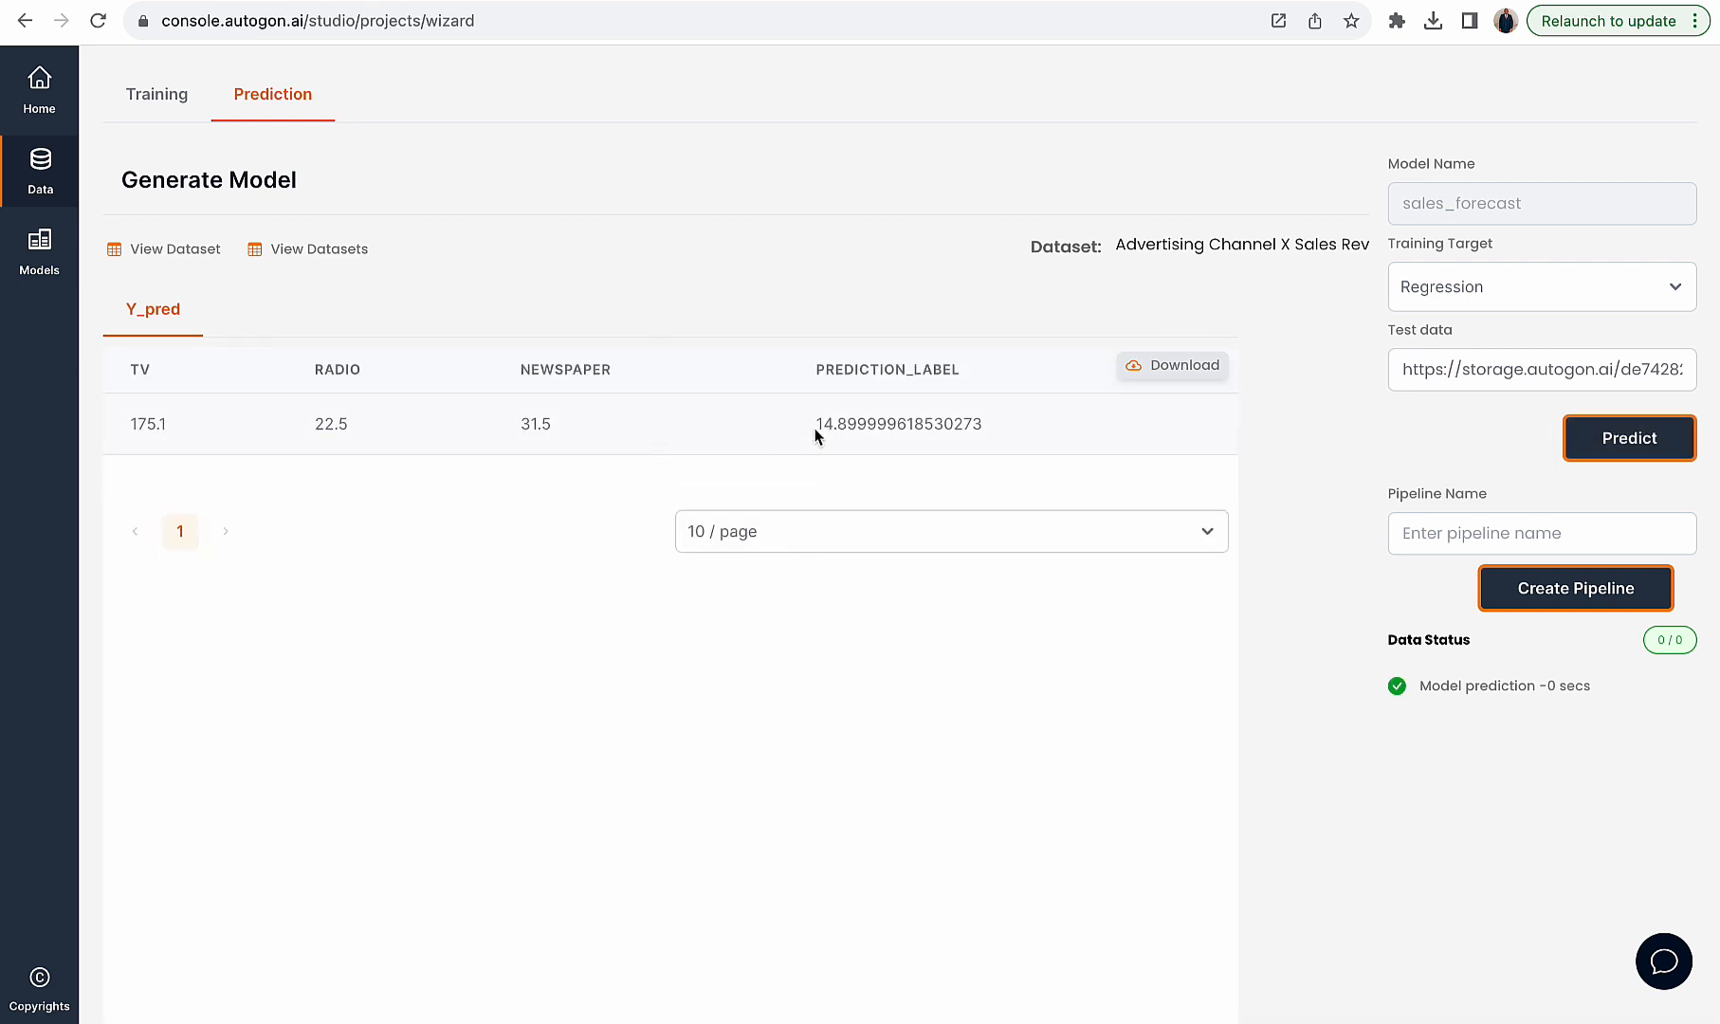
# - Compare the new prediction with that row's actual Sales value in the raw CSV
pyautogui.moveTo(815, 427); pyautogui.dragTo(914, 425)
pyautogui.click(1256, 2)
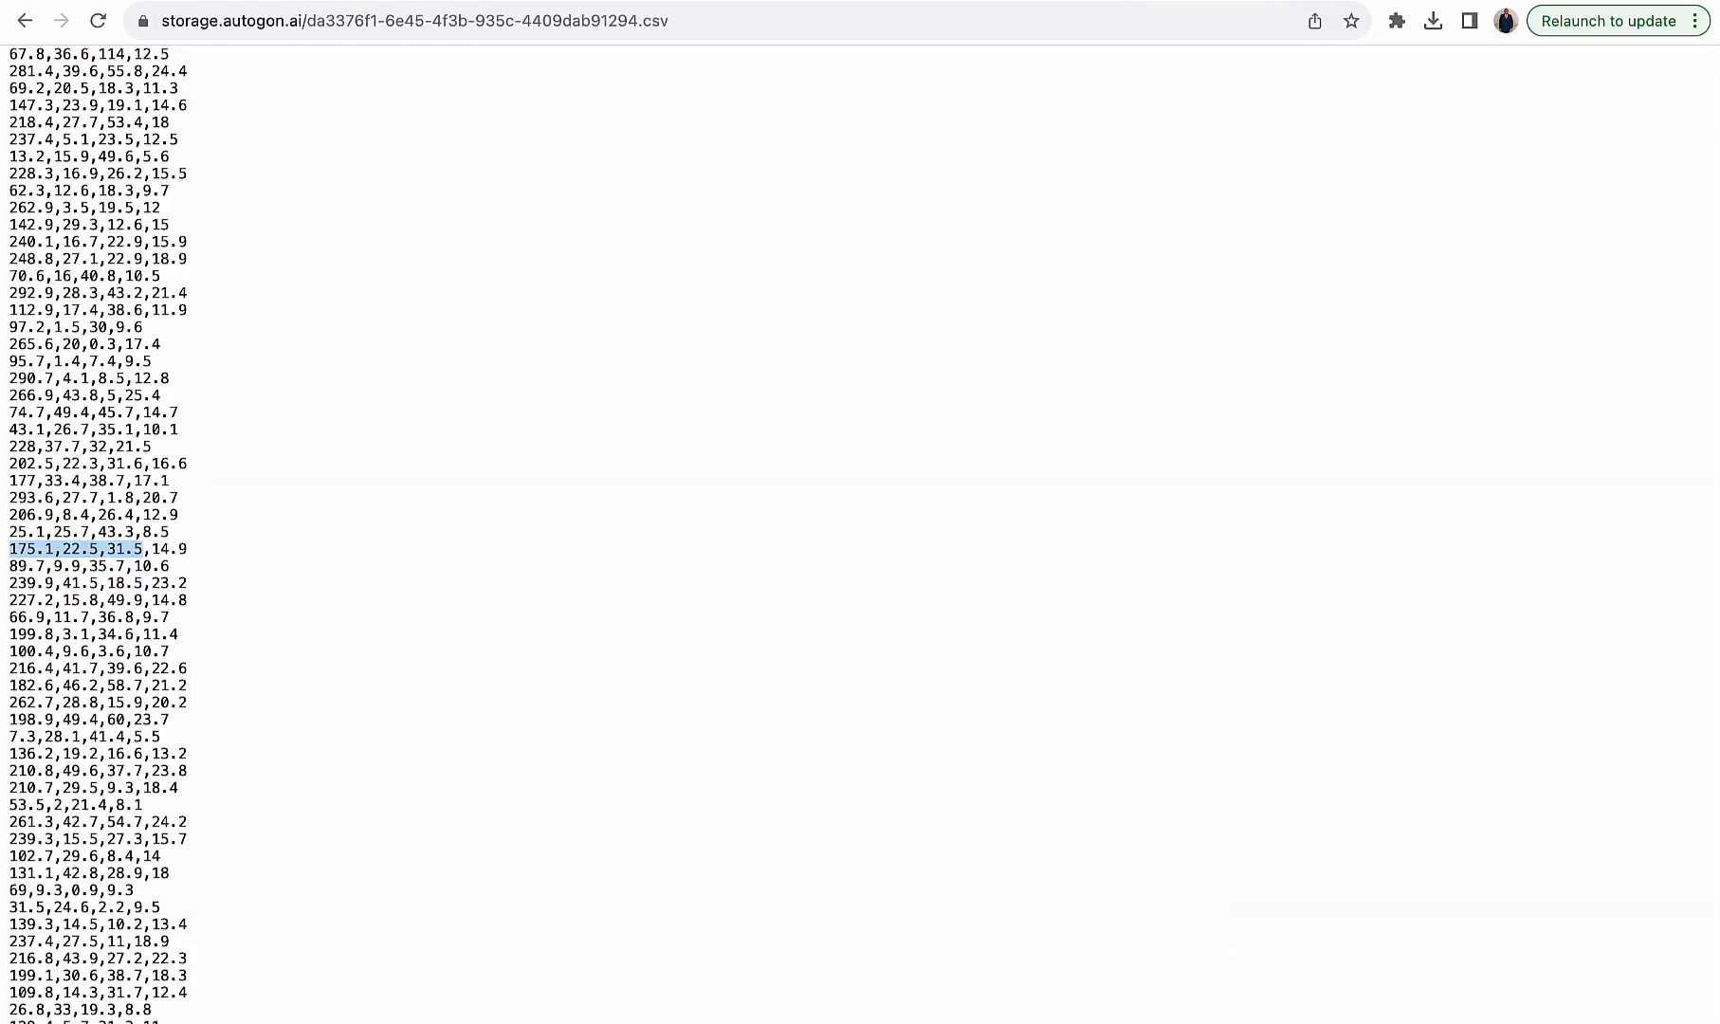
pyautogui.moveTo(152, 548); pyautogui.dragTo(187, 548)
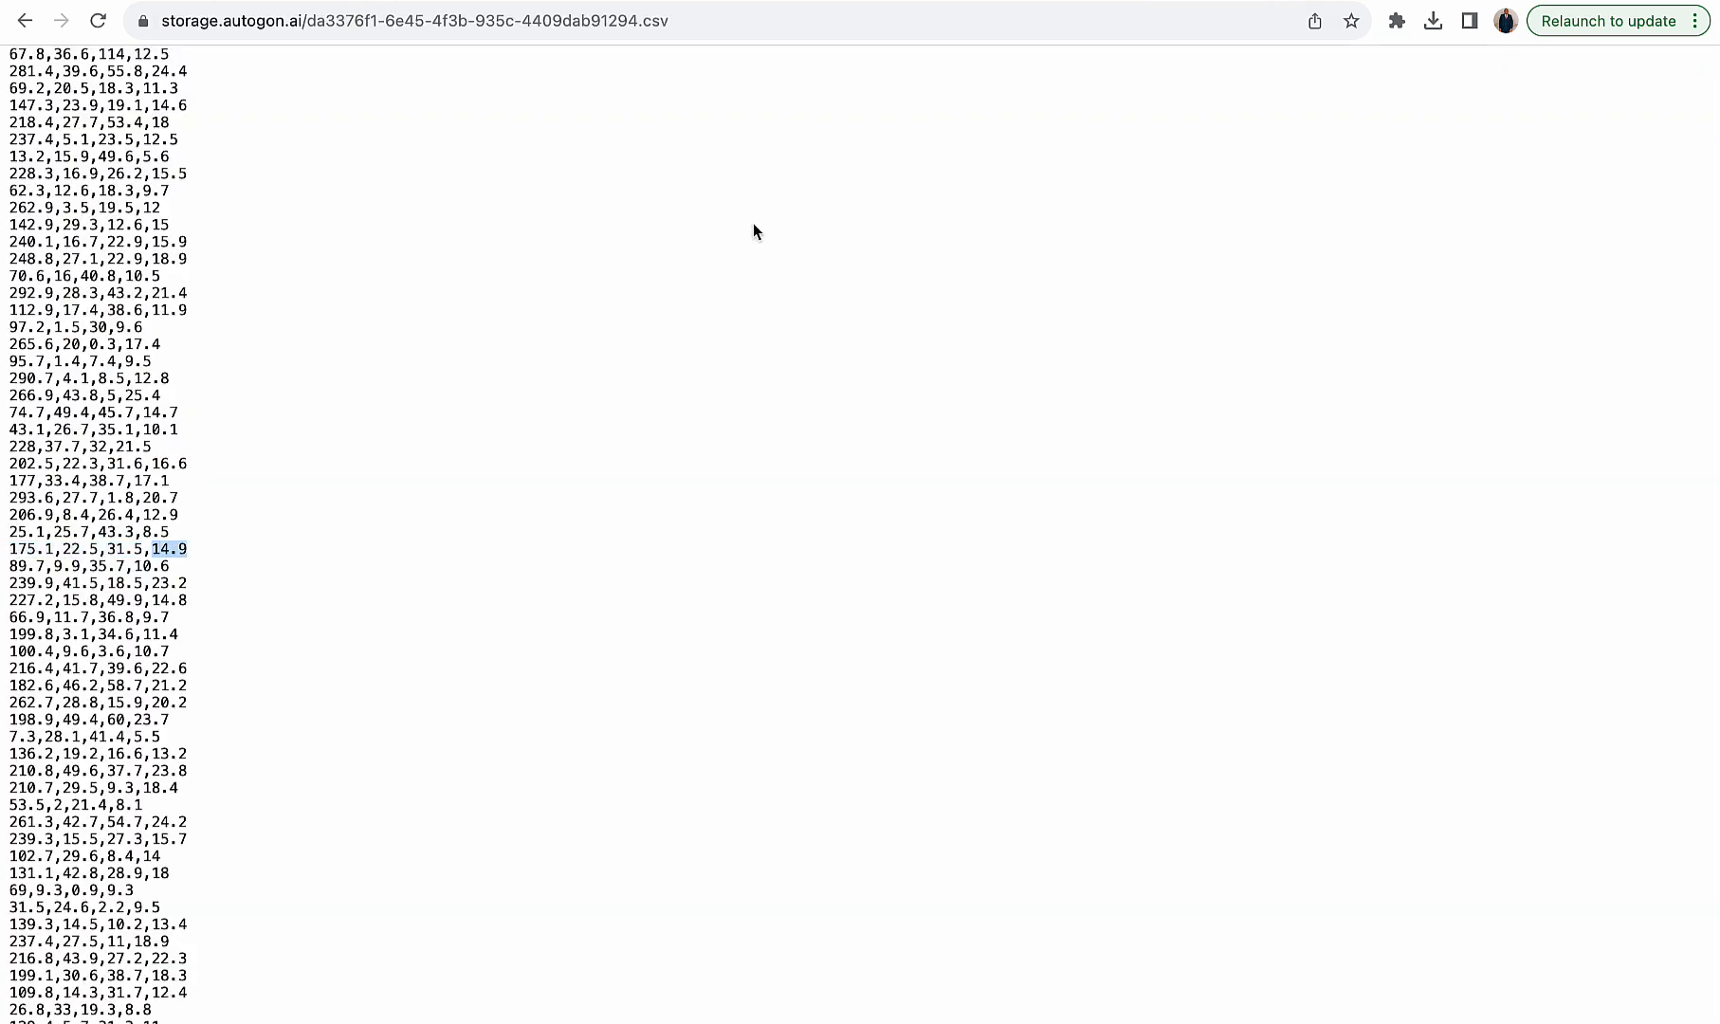
pyautogui.click(908, 2)
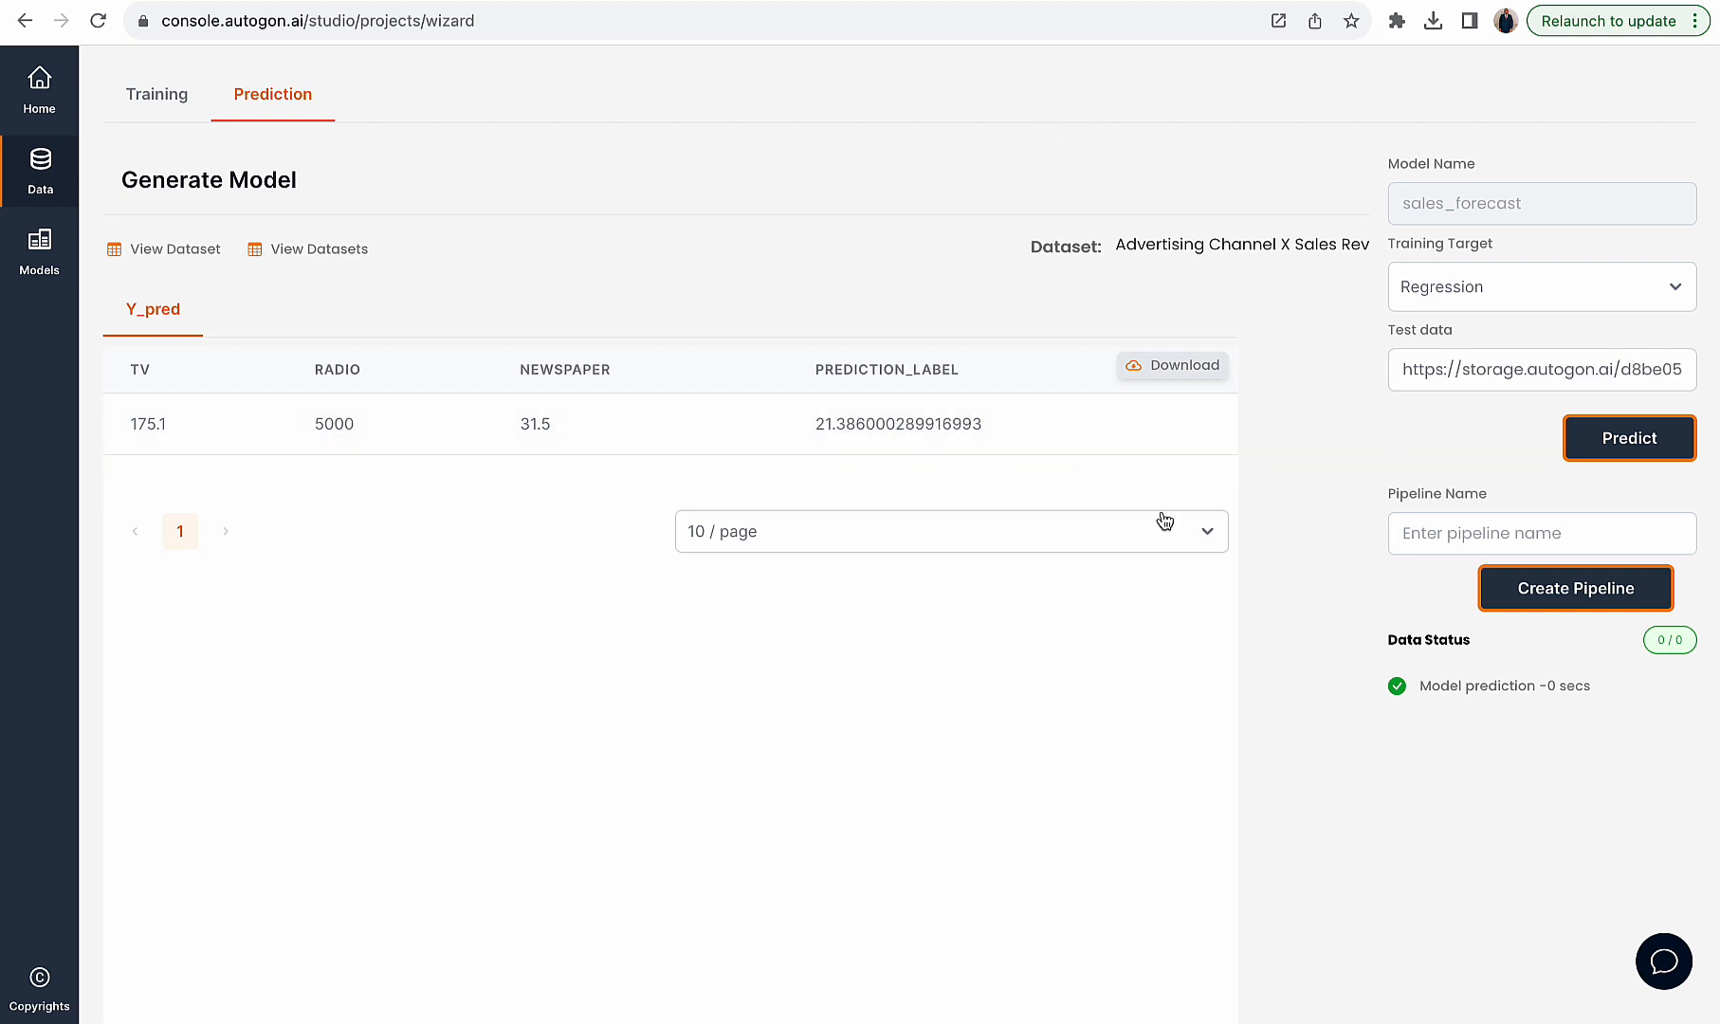
# - Copy the values 90.4,0.3,23.2 from a lower CSV row and close the open Create Dataset dialog
pyautogui.click(1087, 14)
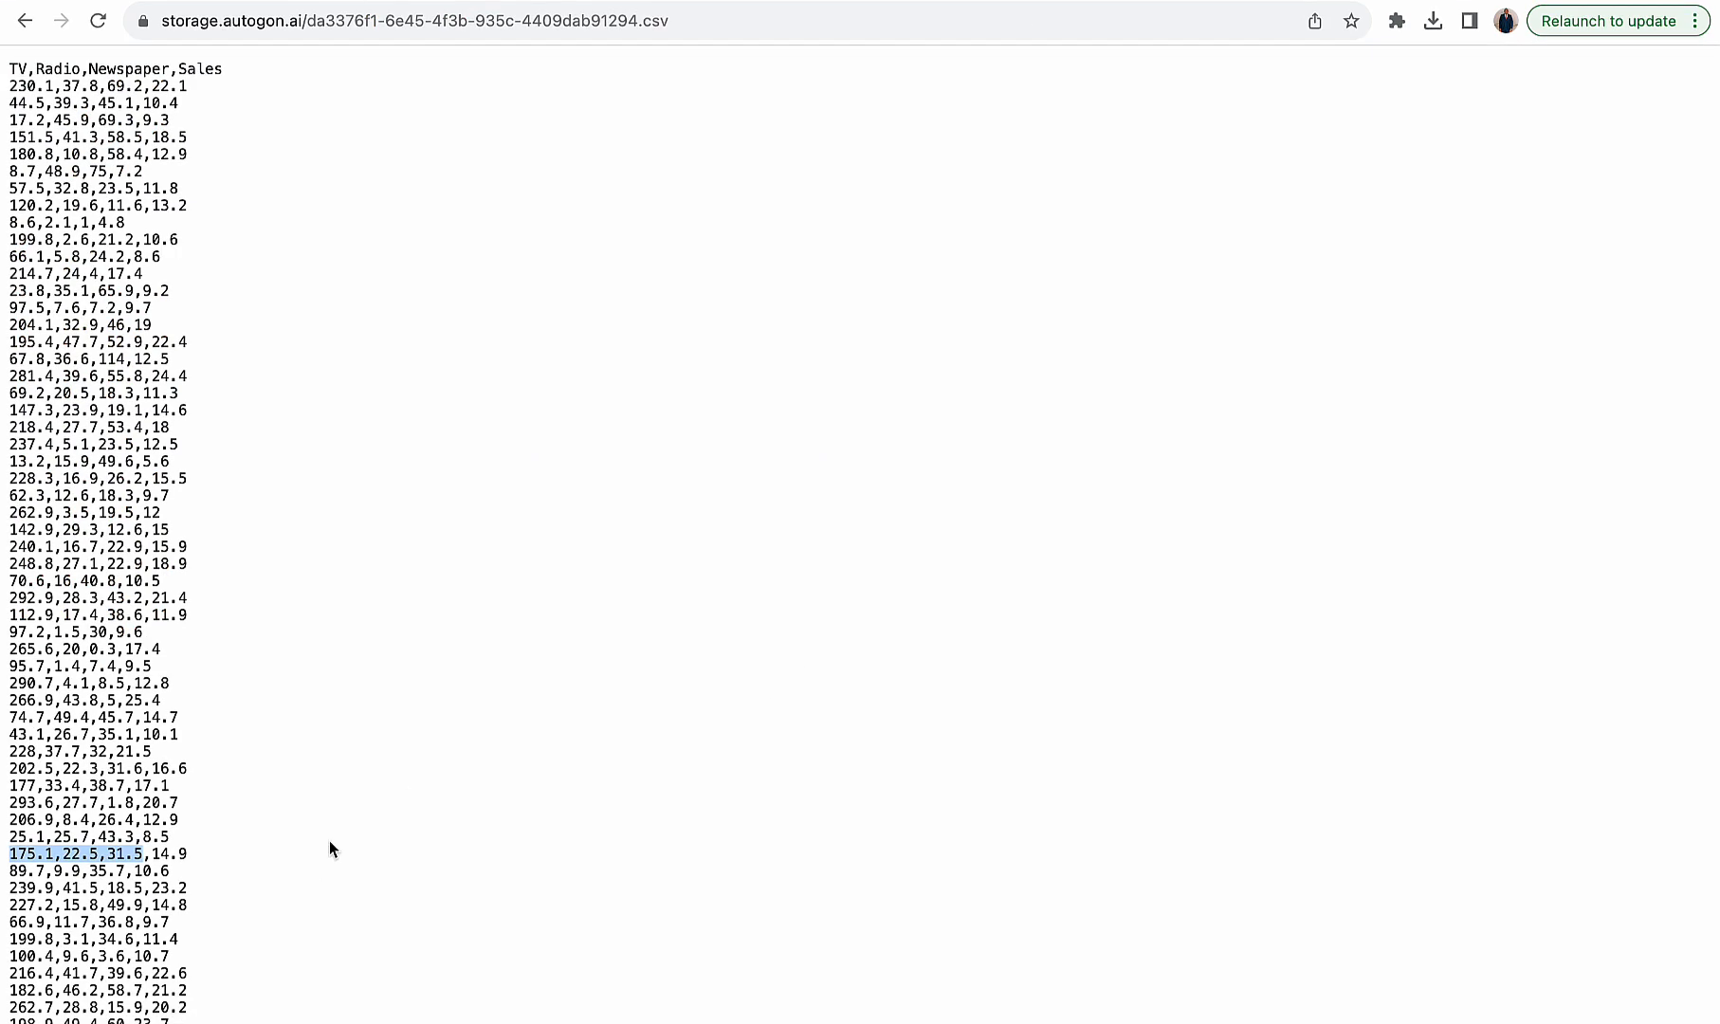
pyautogui.scroll(-10, 323, 849)
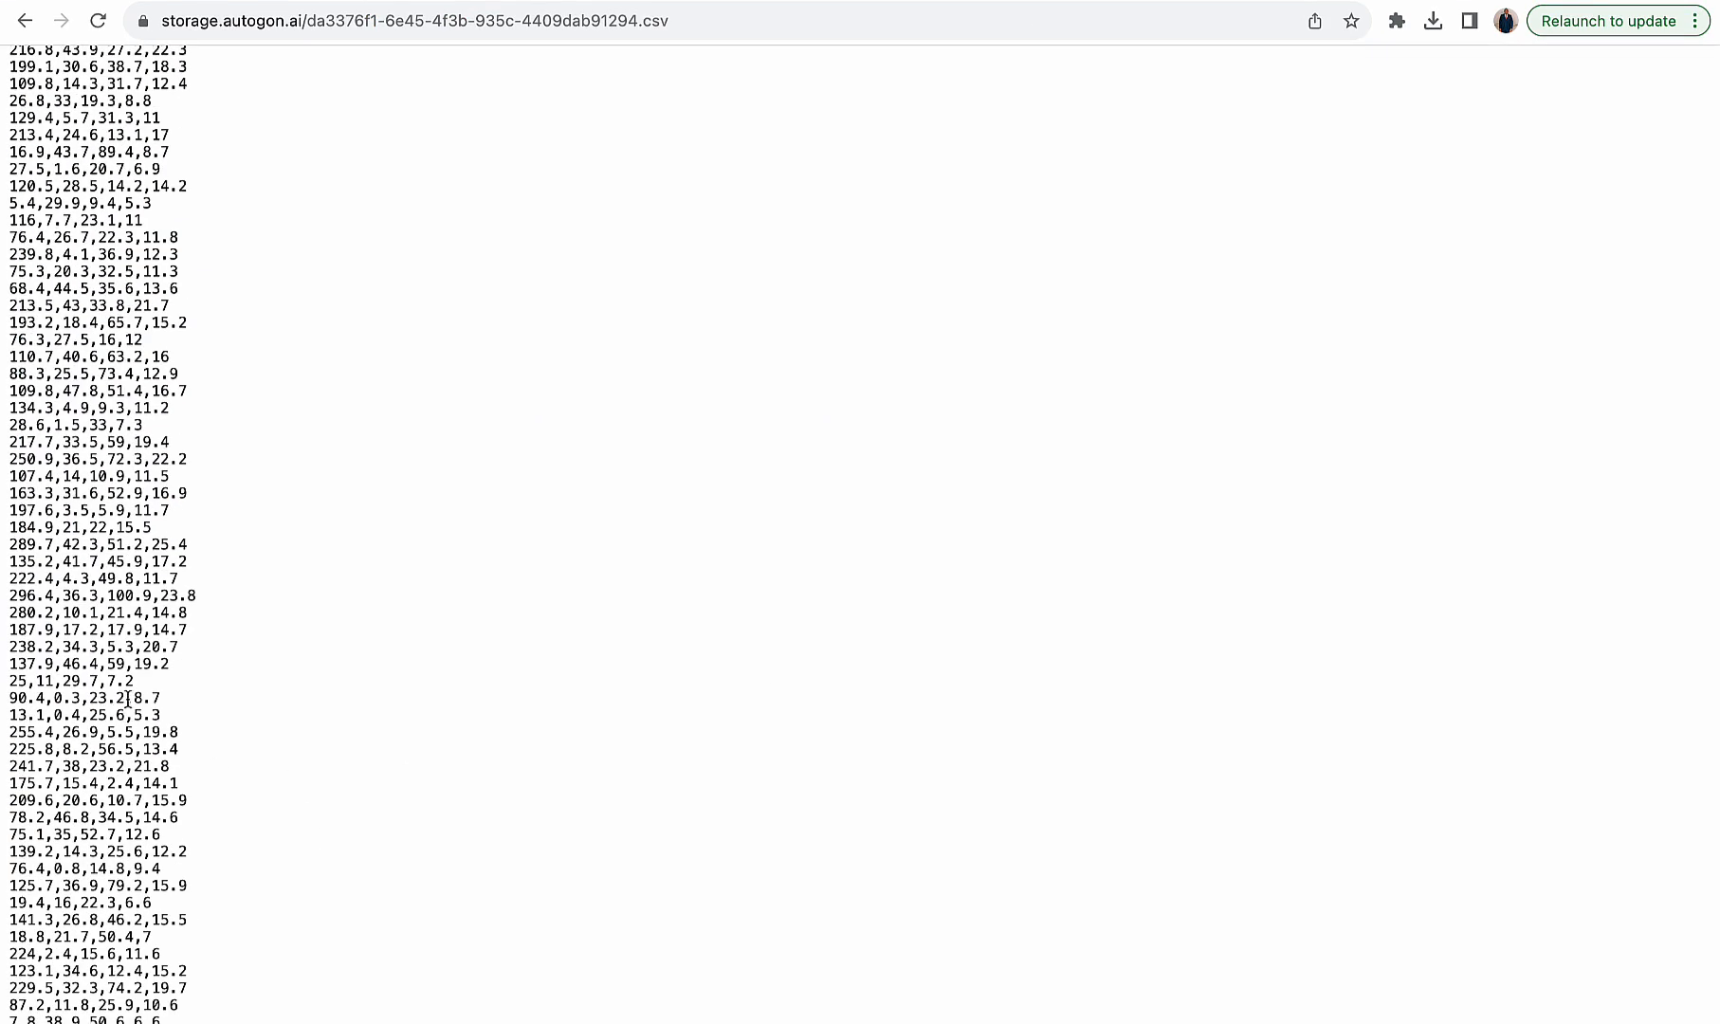
pyautogui.moveTo(126, 698); pyautogui.dragTo(3, 706)
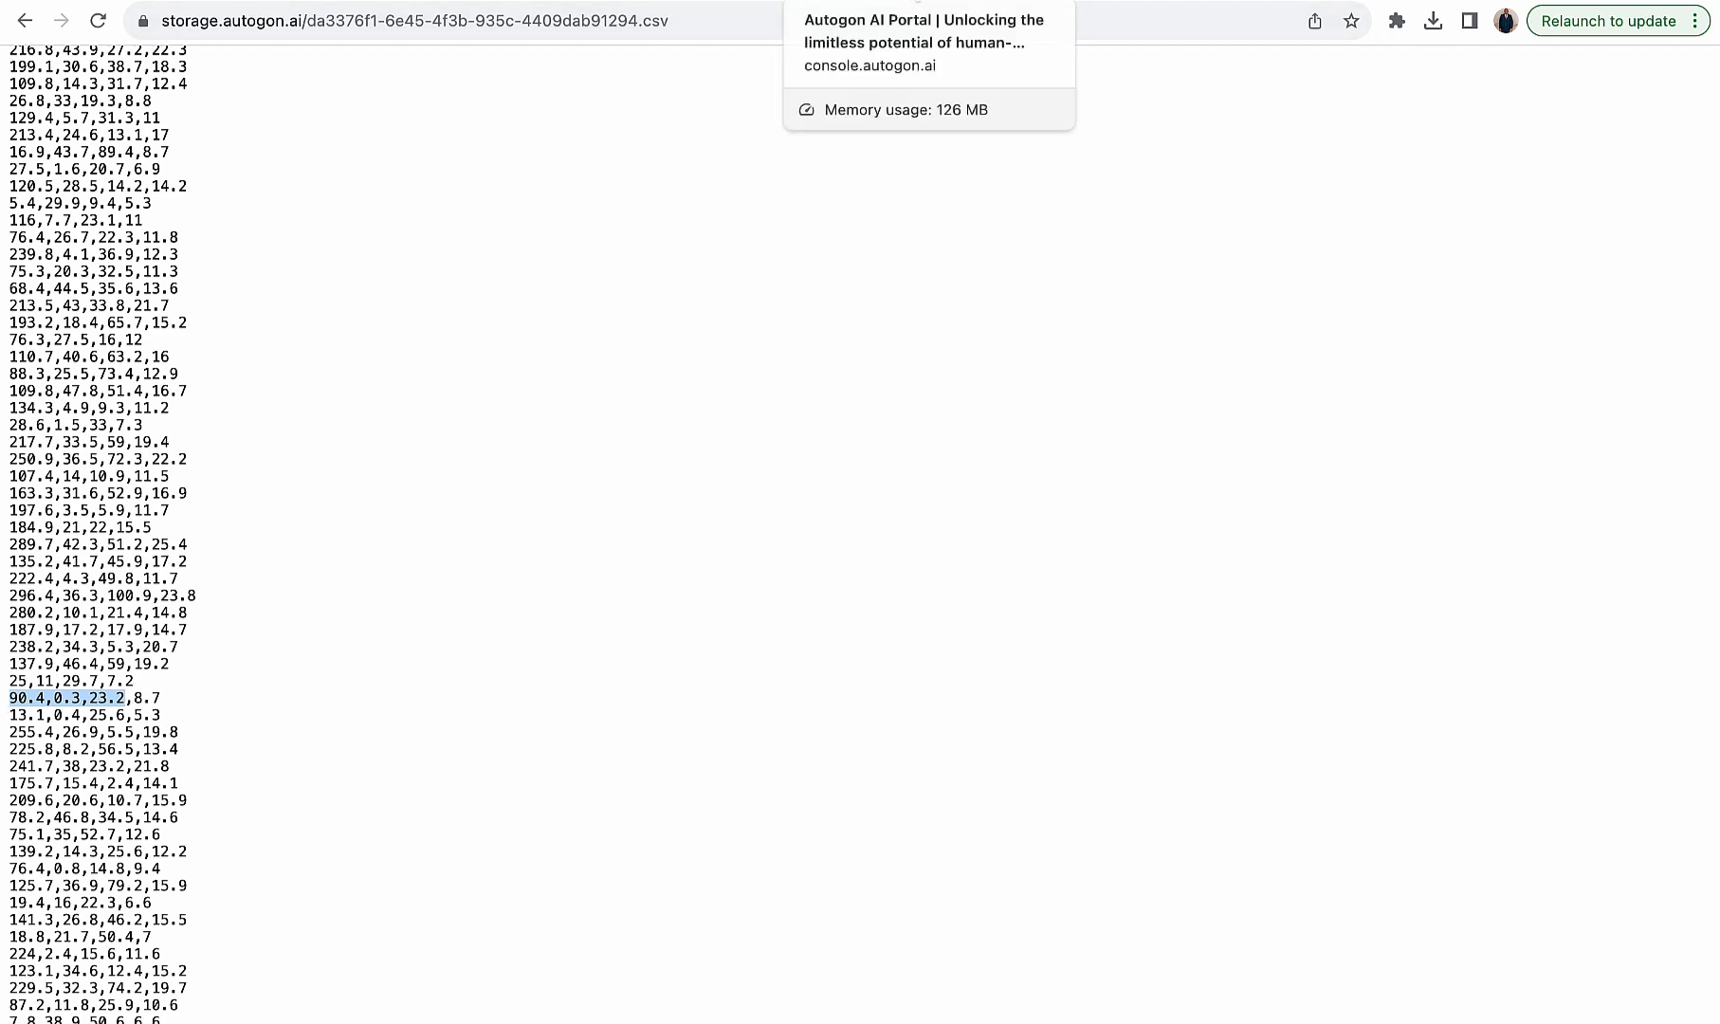
pyautogui.click(1223, 2)
pyautogui.scroll(-1, 911, 334)
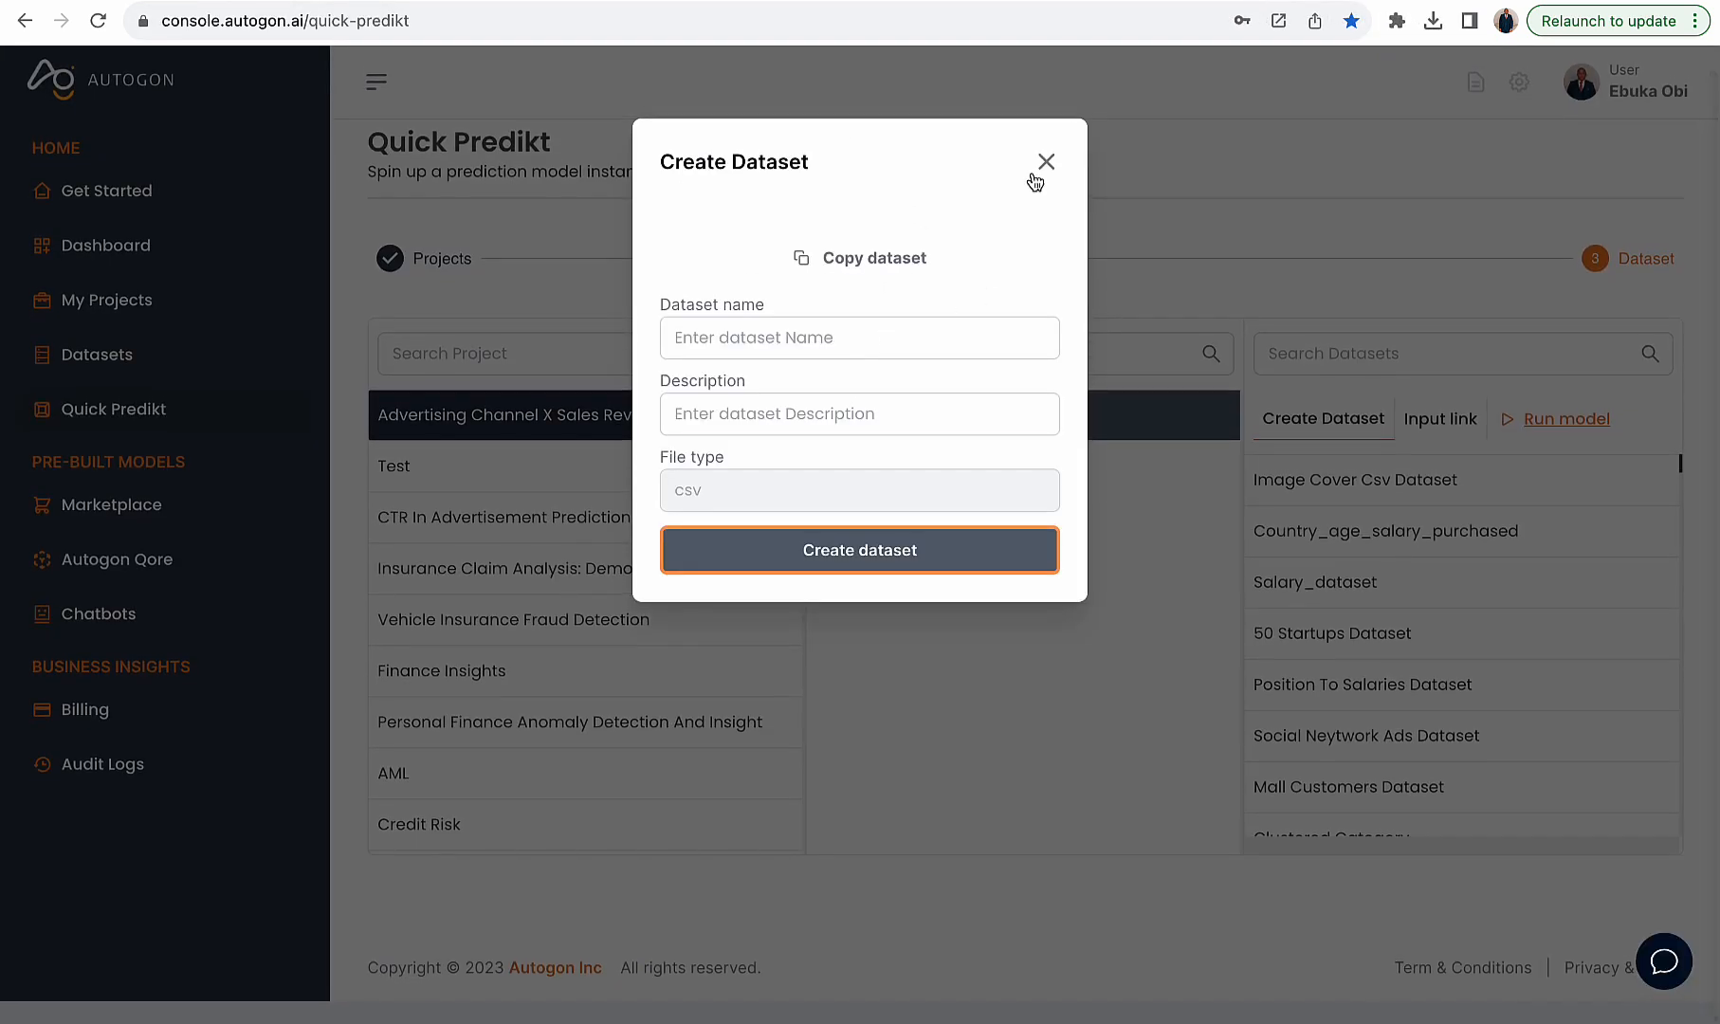
pyautogui.click(1046, 162)
pyautogui.click(1103, 13)
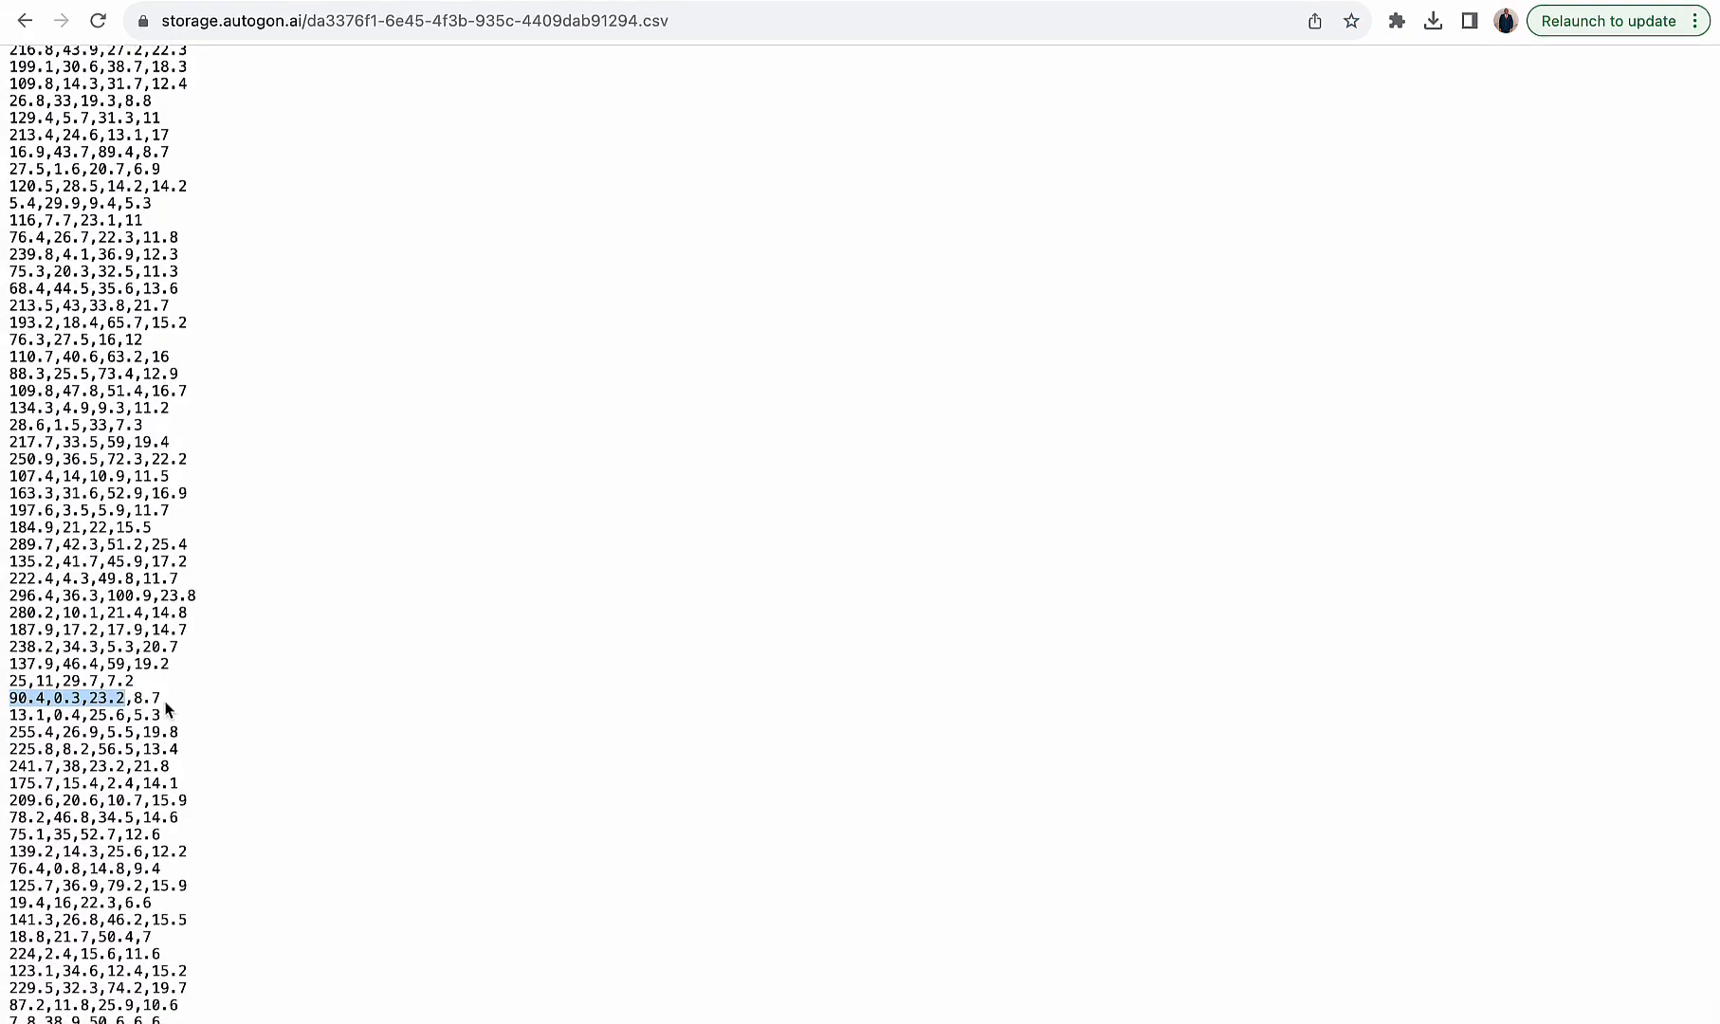
pyautogui.click(1203, 12)
# - Generate a dataset from scaler values 90.4,0.3,23.2 with dimension 1 and copy it
pyautogui.click(1288, 418)
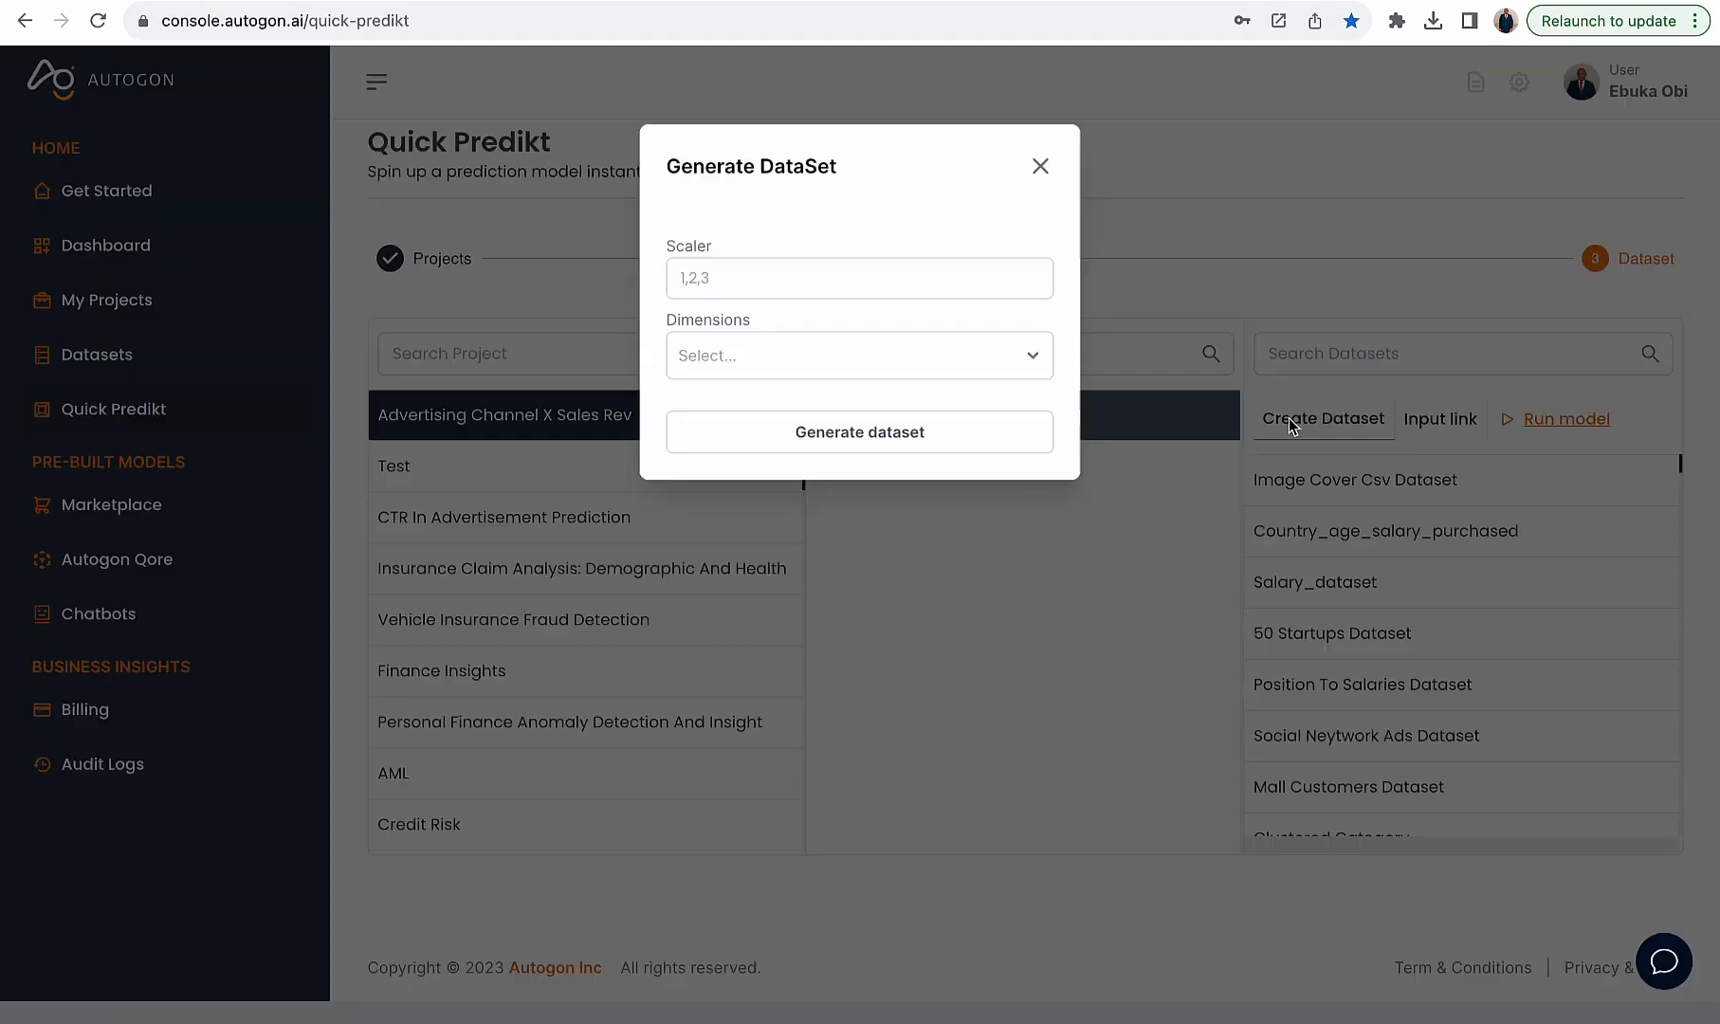
pyautogui.click(894, 265)
pyautogui.hotkey('ctrl', 'v')
pyautogui.click(866, 358)
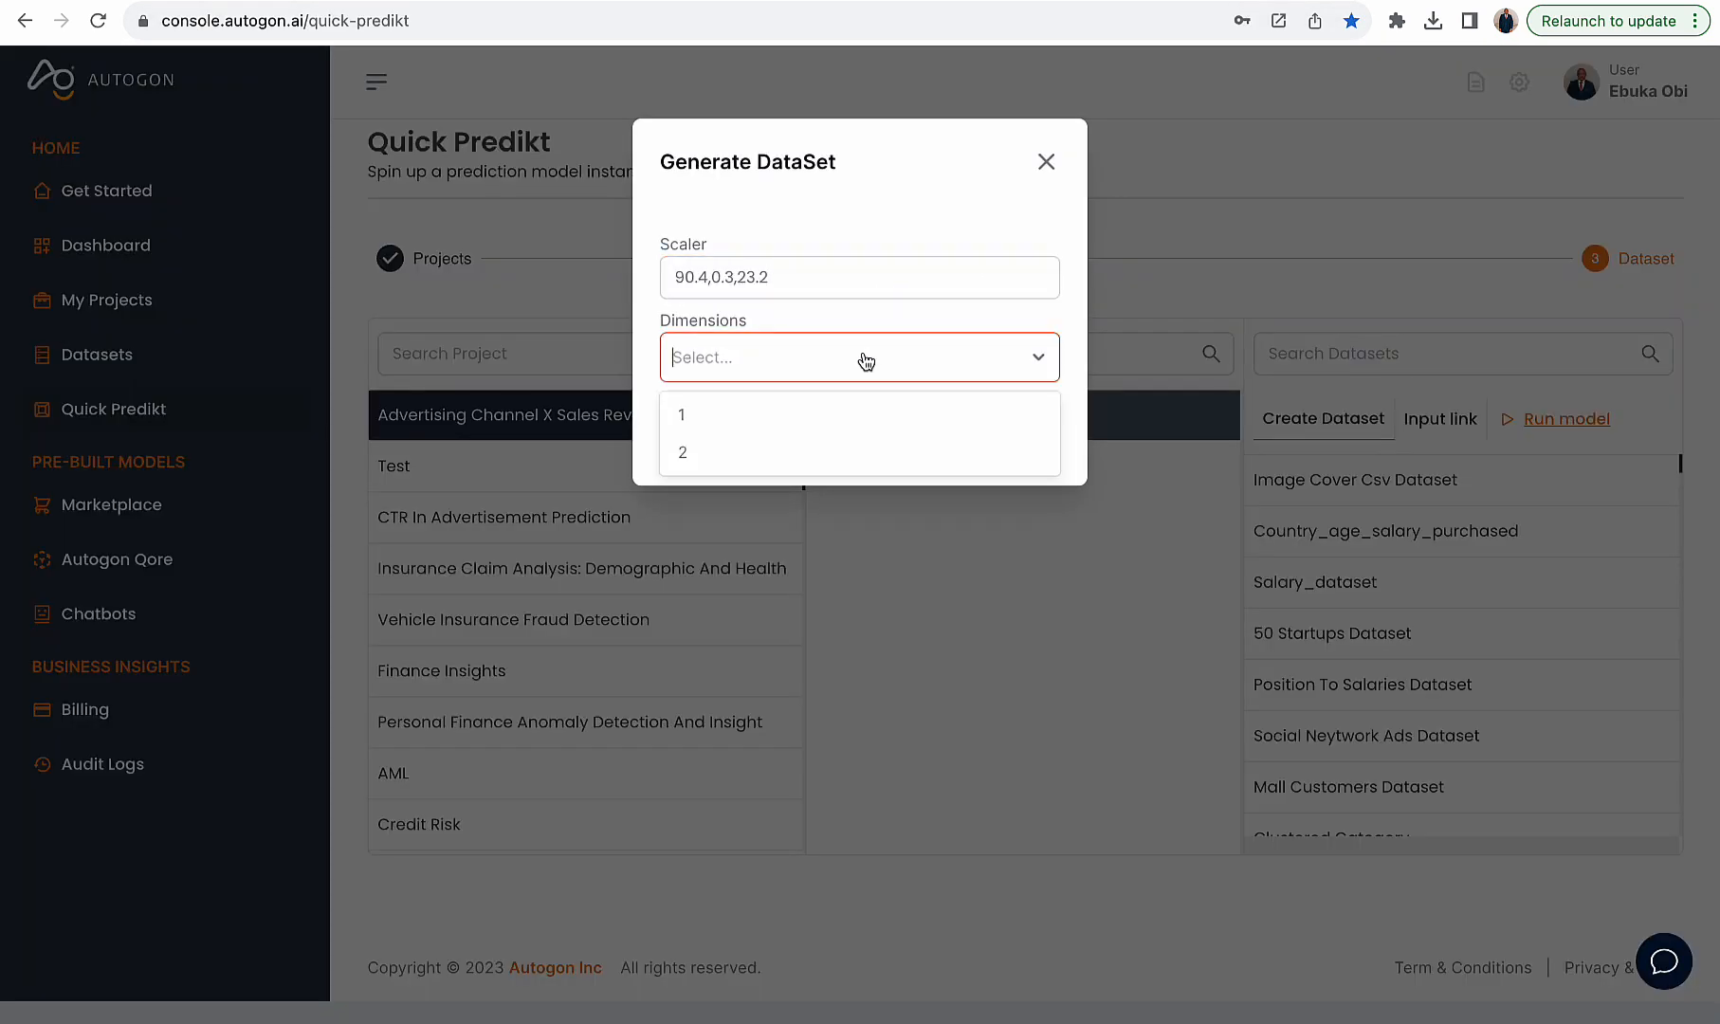
pyautogui.click(843, 414)
pyautogui.click(841, 450)
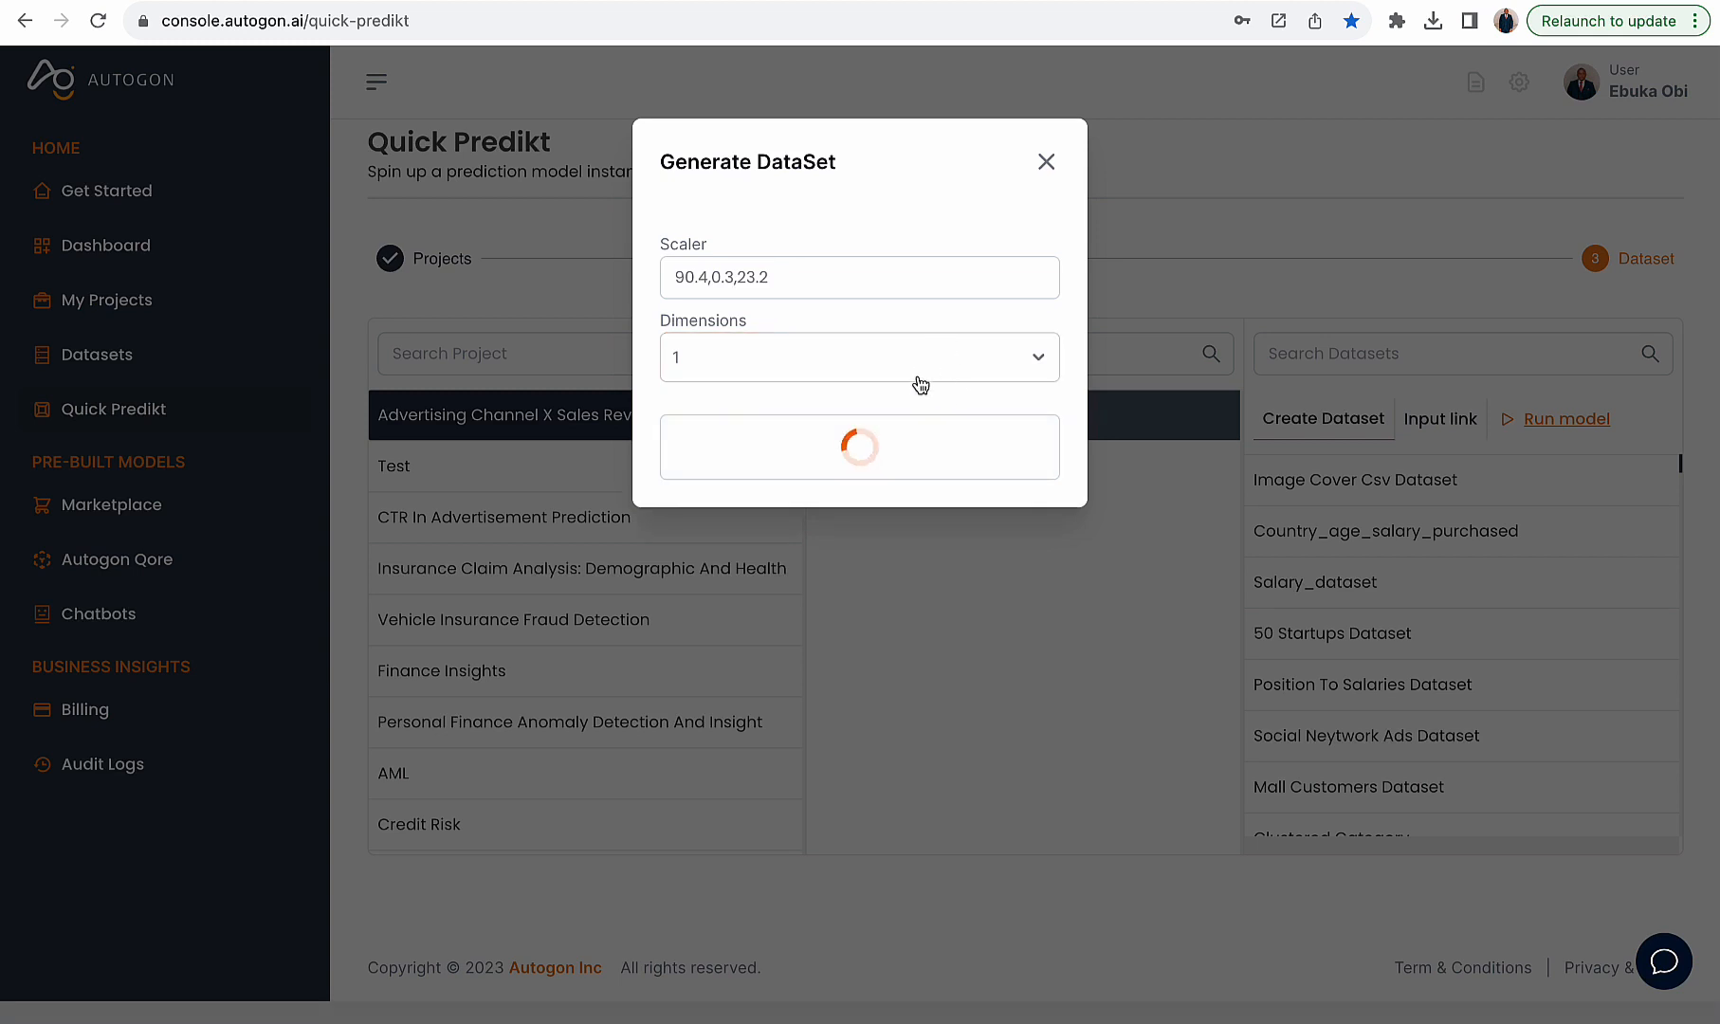
pyautogui.click(886, 278)
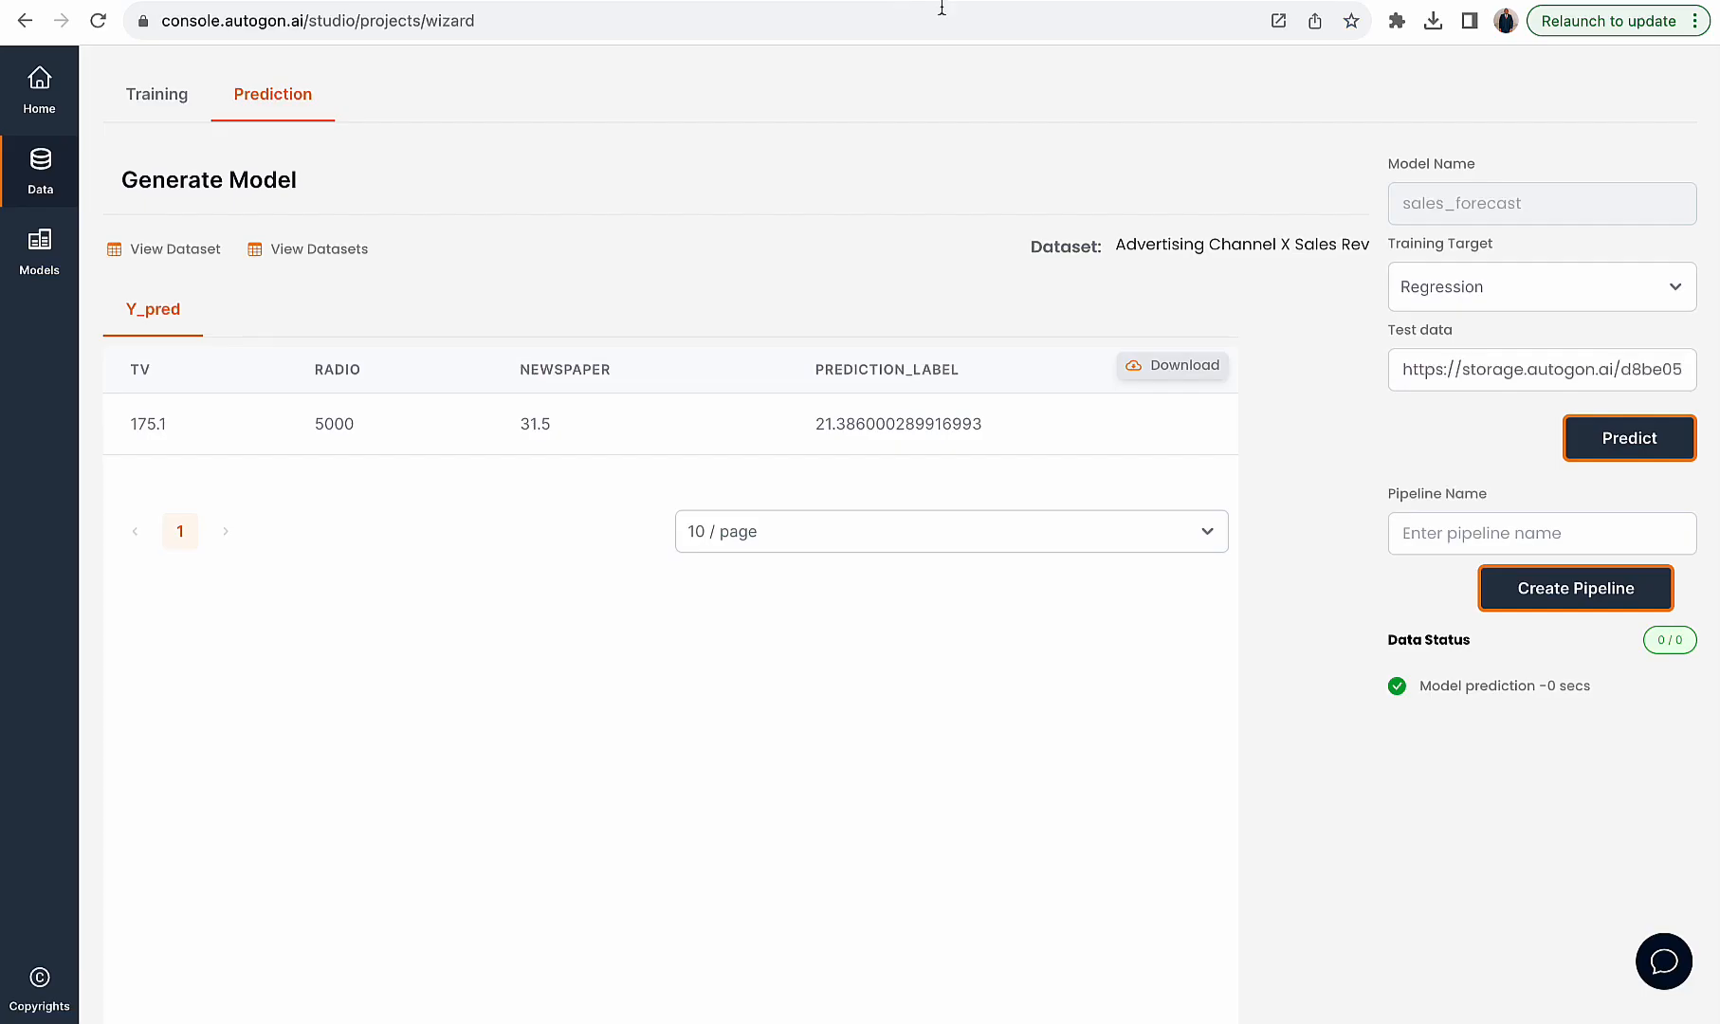
# - Replace the test data with this dataset link, run the prediction and examine the predicted value
pyautogui.click(1463, 368)
pyautogui.hotkey('ctrl', 'a')
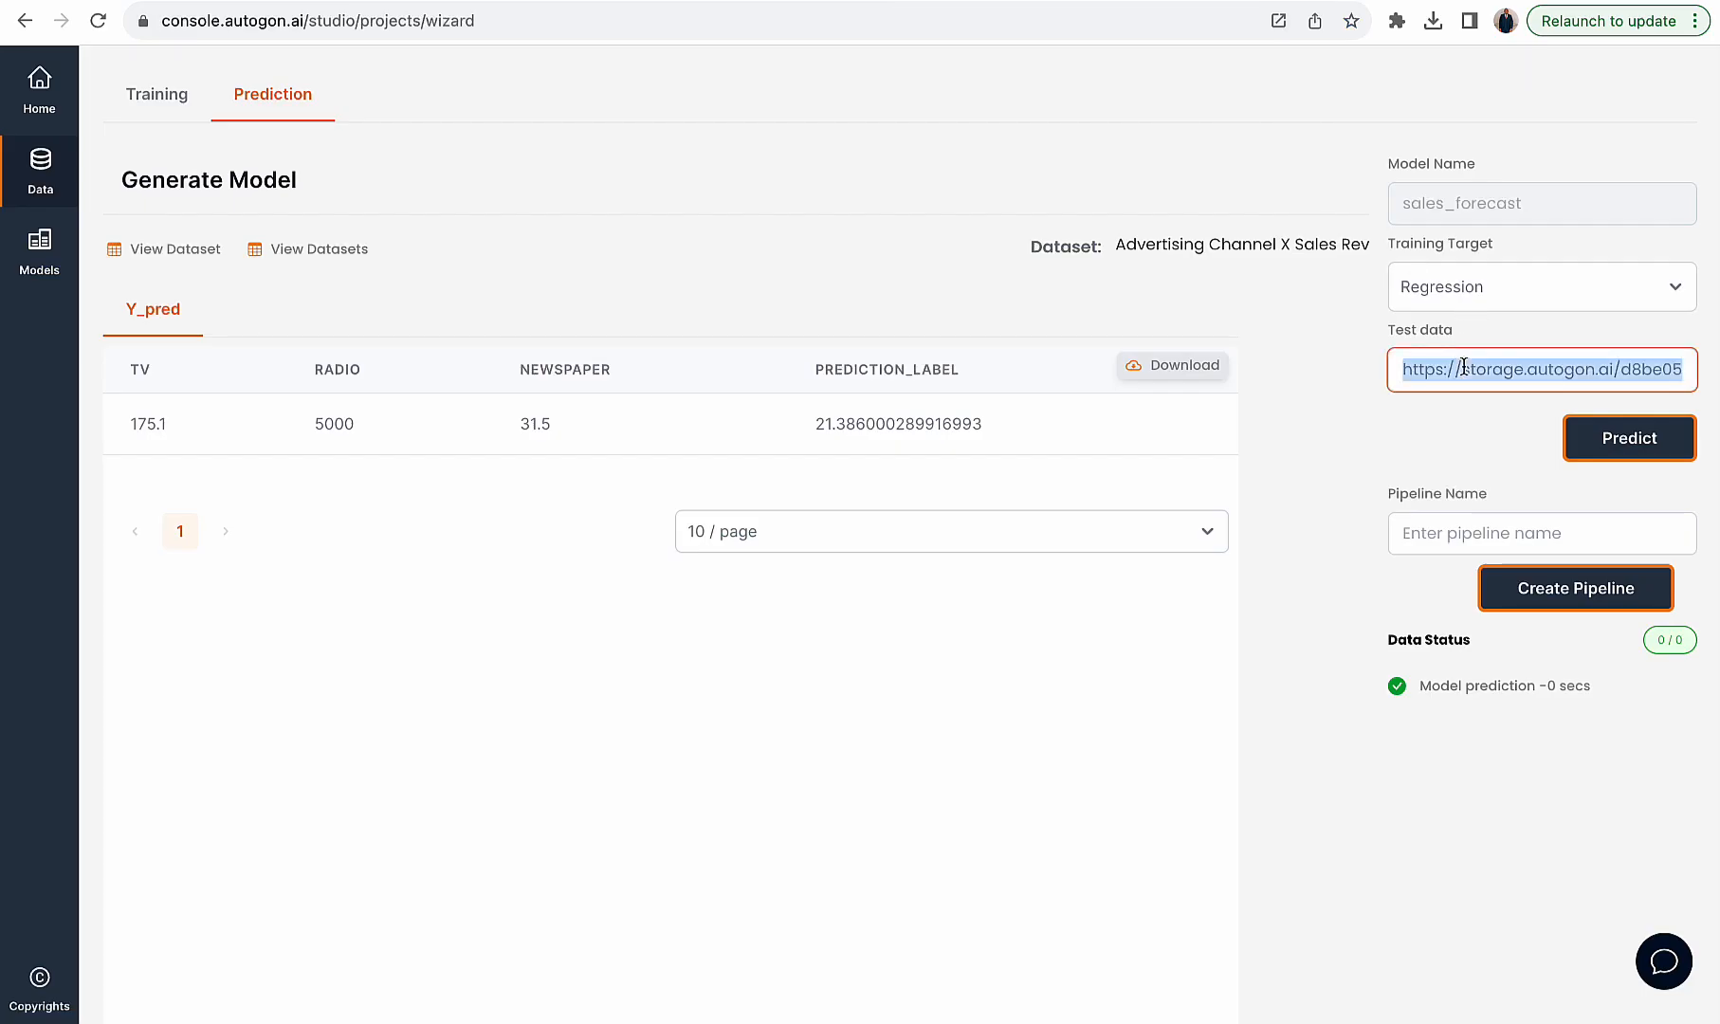
pyautogui.press('BackSpace')
pyautogui.hotkey('ctrl', 'v')
pyautogui.click(1674, 444)
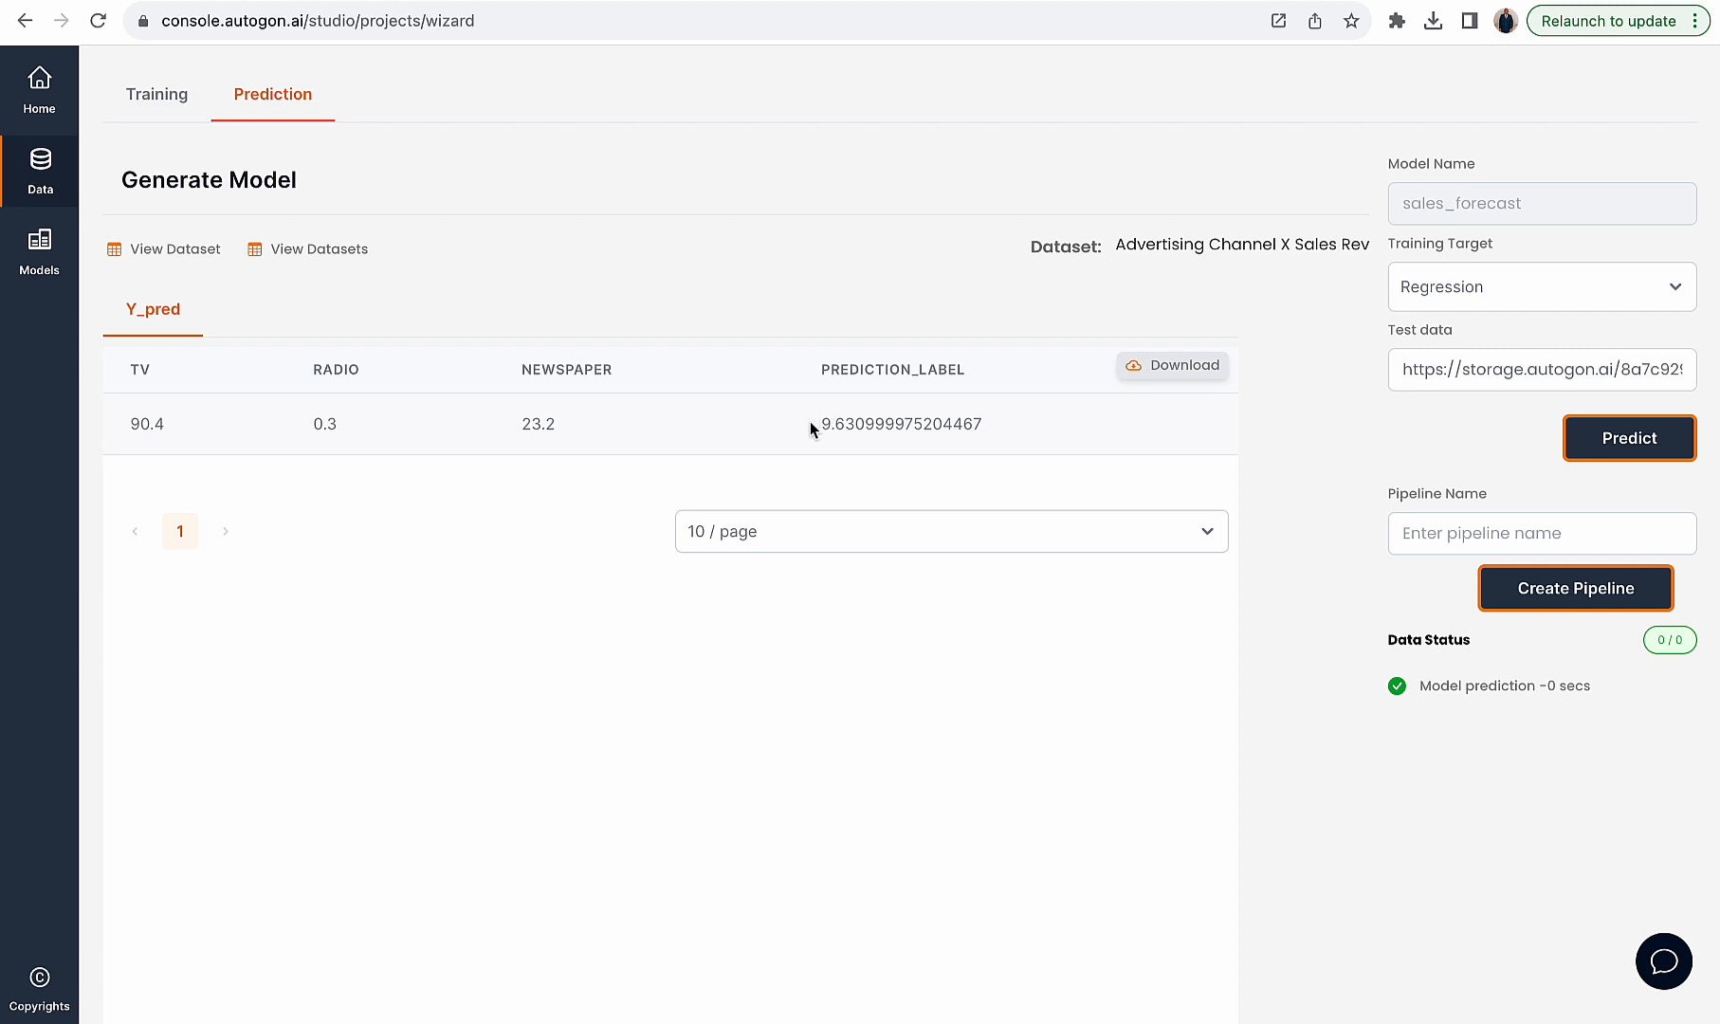
pyautogui.moveTo(811, 423); pyautogui.dragTo(962, 424)
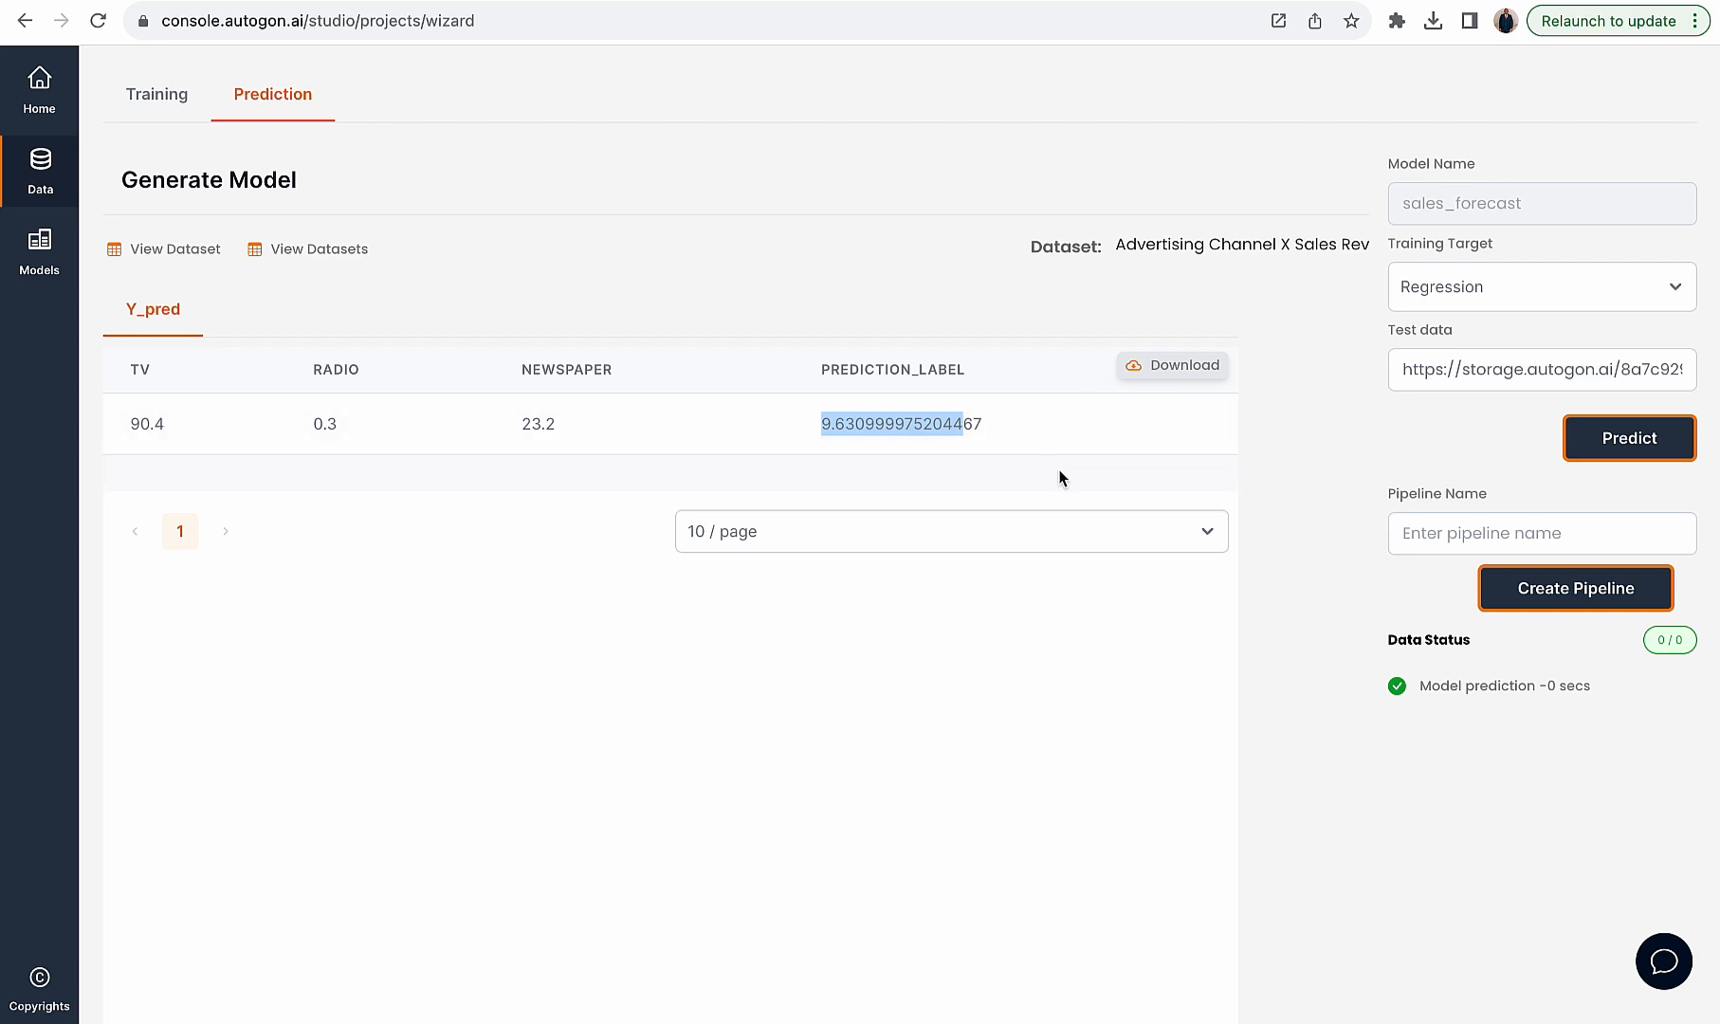
pyautogui.click(858, 434)
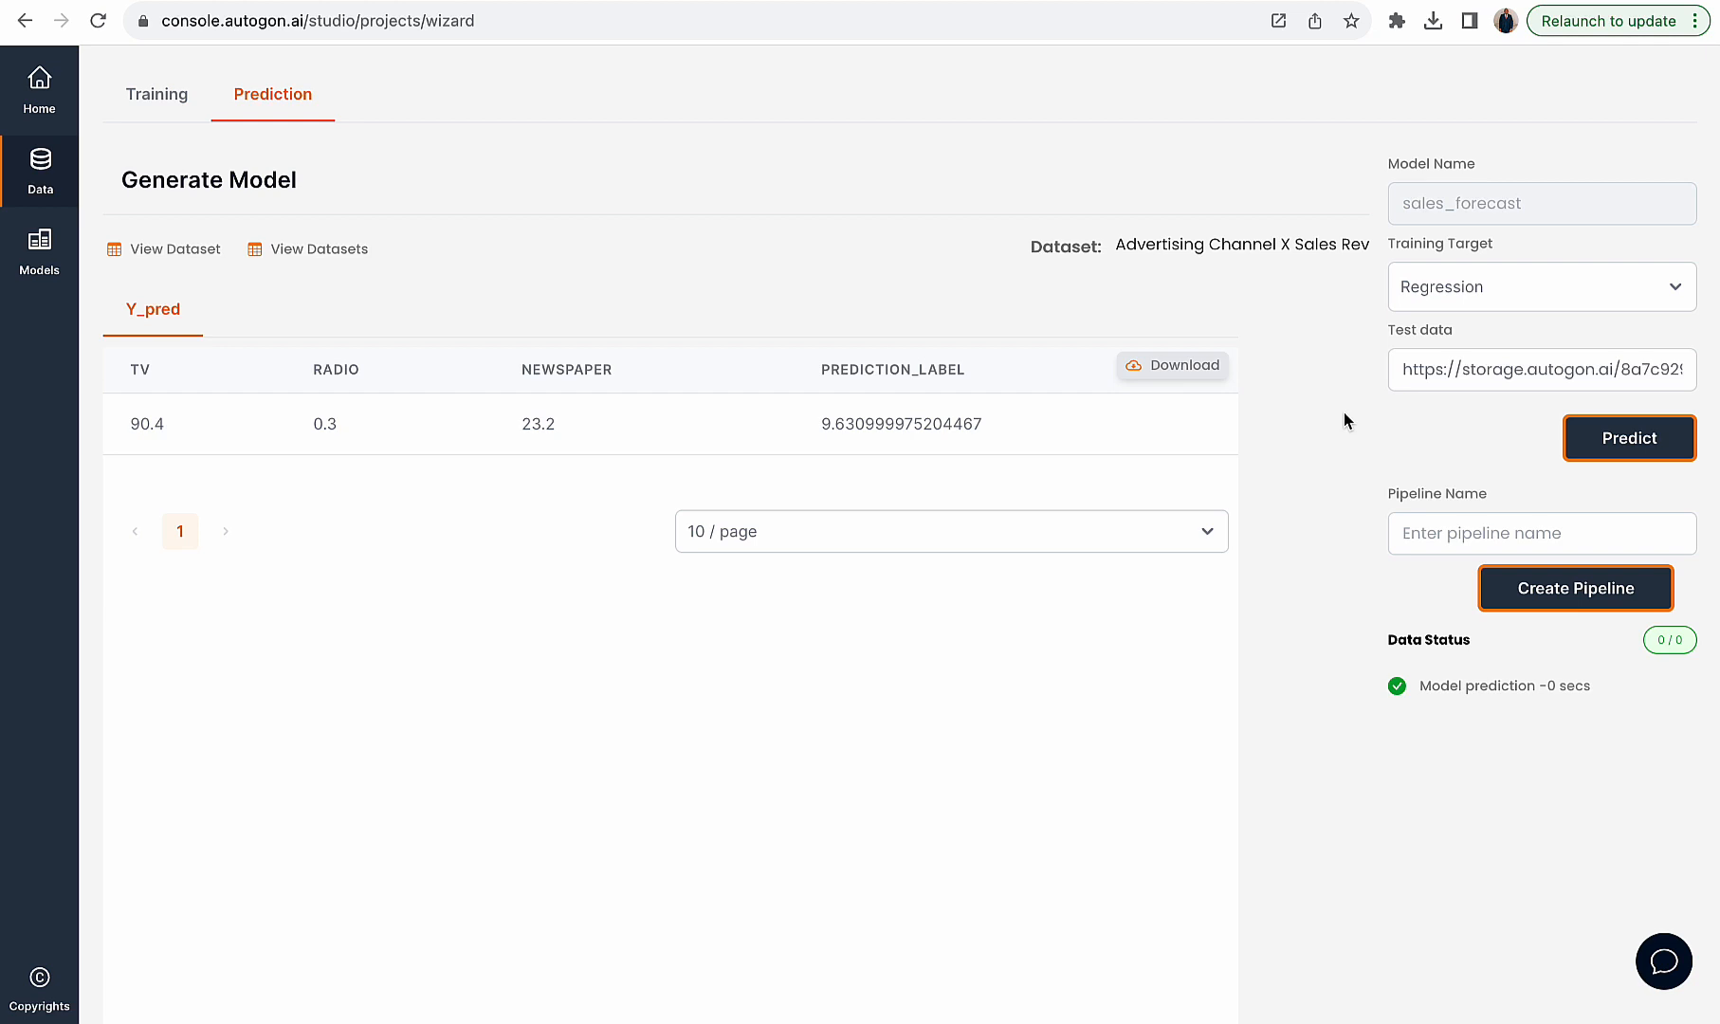
# - Name a pipeline after the sales_forecast model with a pipeline suffix and create it
pyautogui.click(1518, 533)
pyautogui.write('s')
pyautogui.moveTo(1530, 202); pyautogui.dragTo(1404, 204)
pyautogui.click(1412, 533)
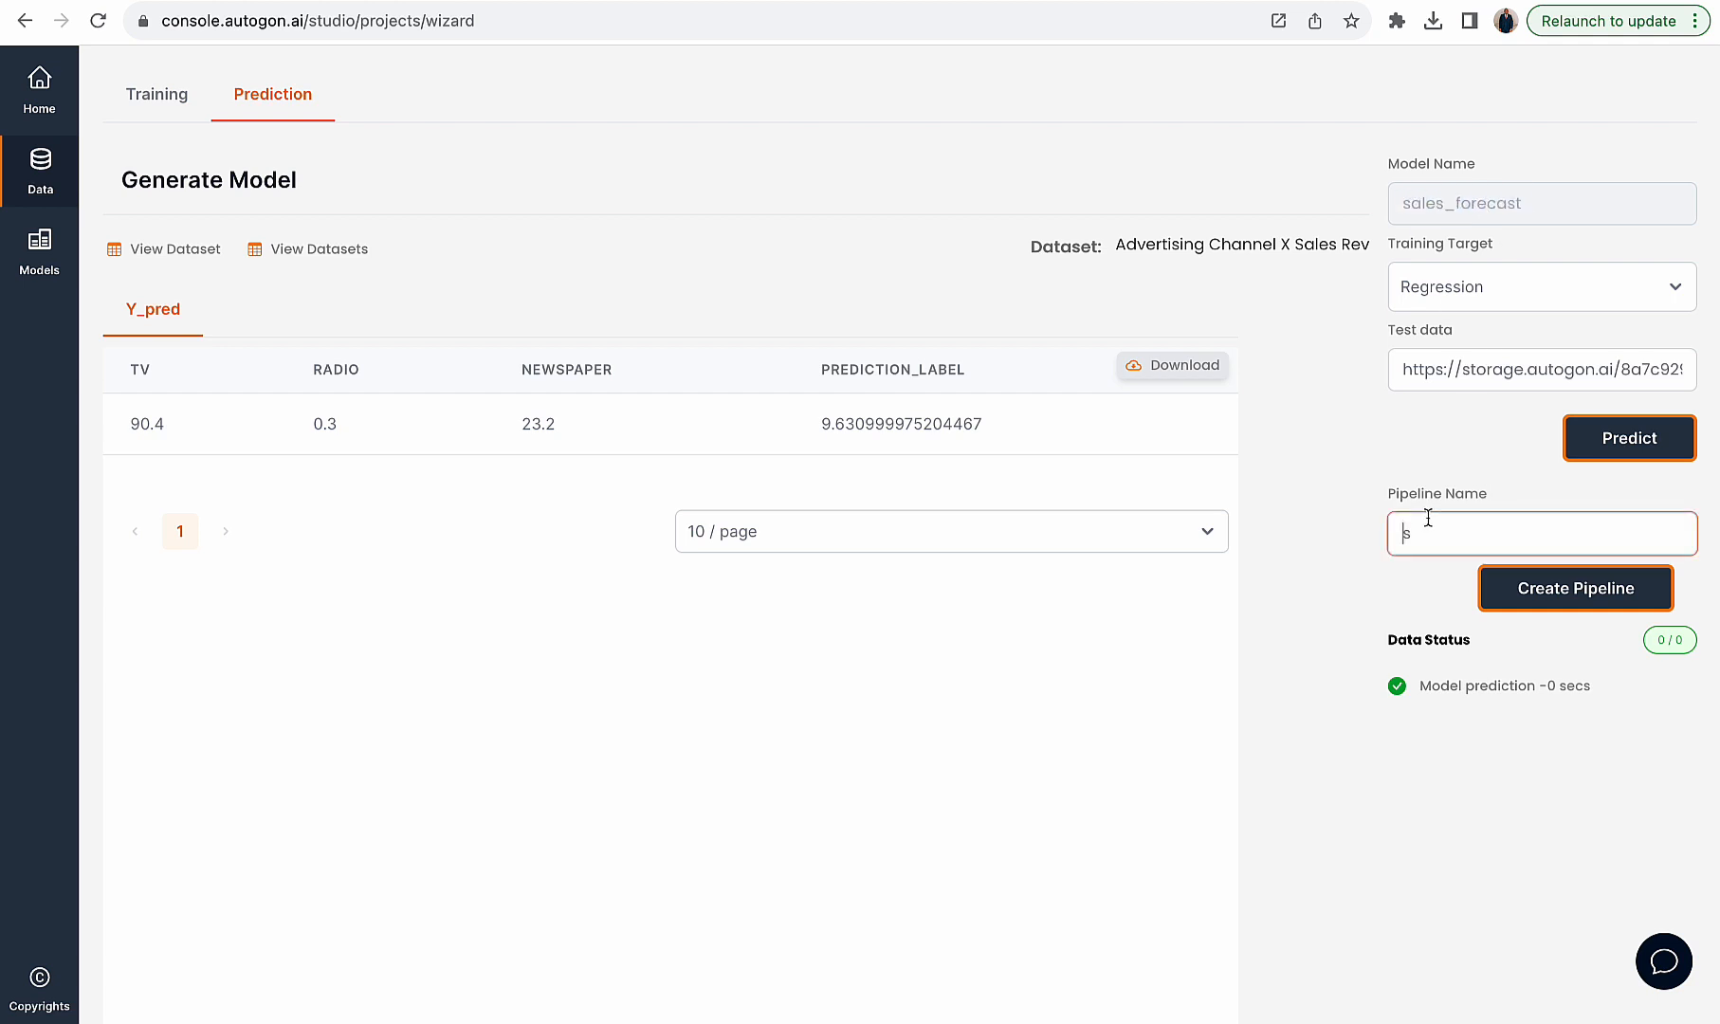
pyautogui.press('BackSpace')
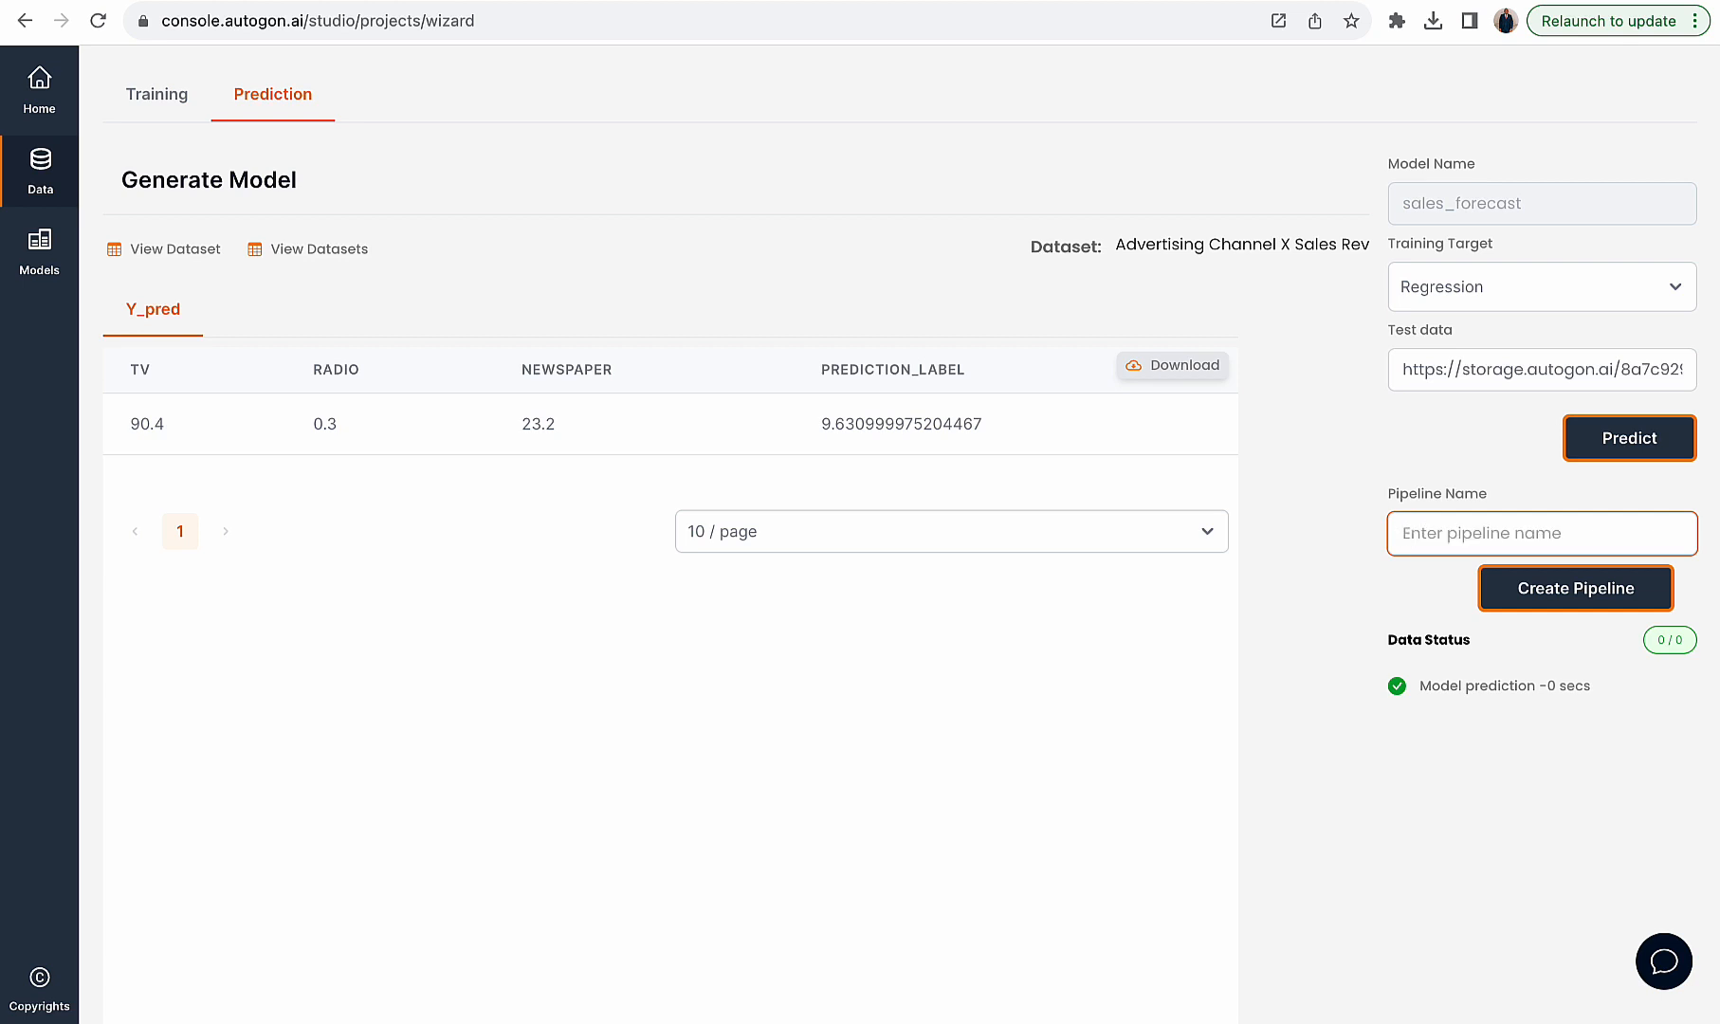
pyautogui.hotkey('ctrl', 'v')
pyautogui.write('peline')
pyautogui.click(1491, 588)
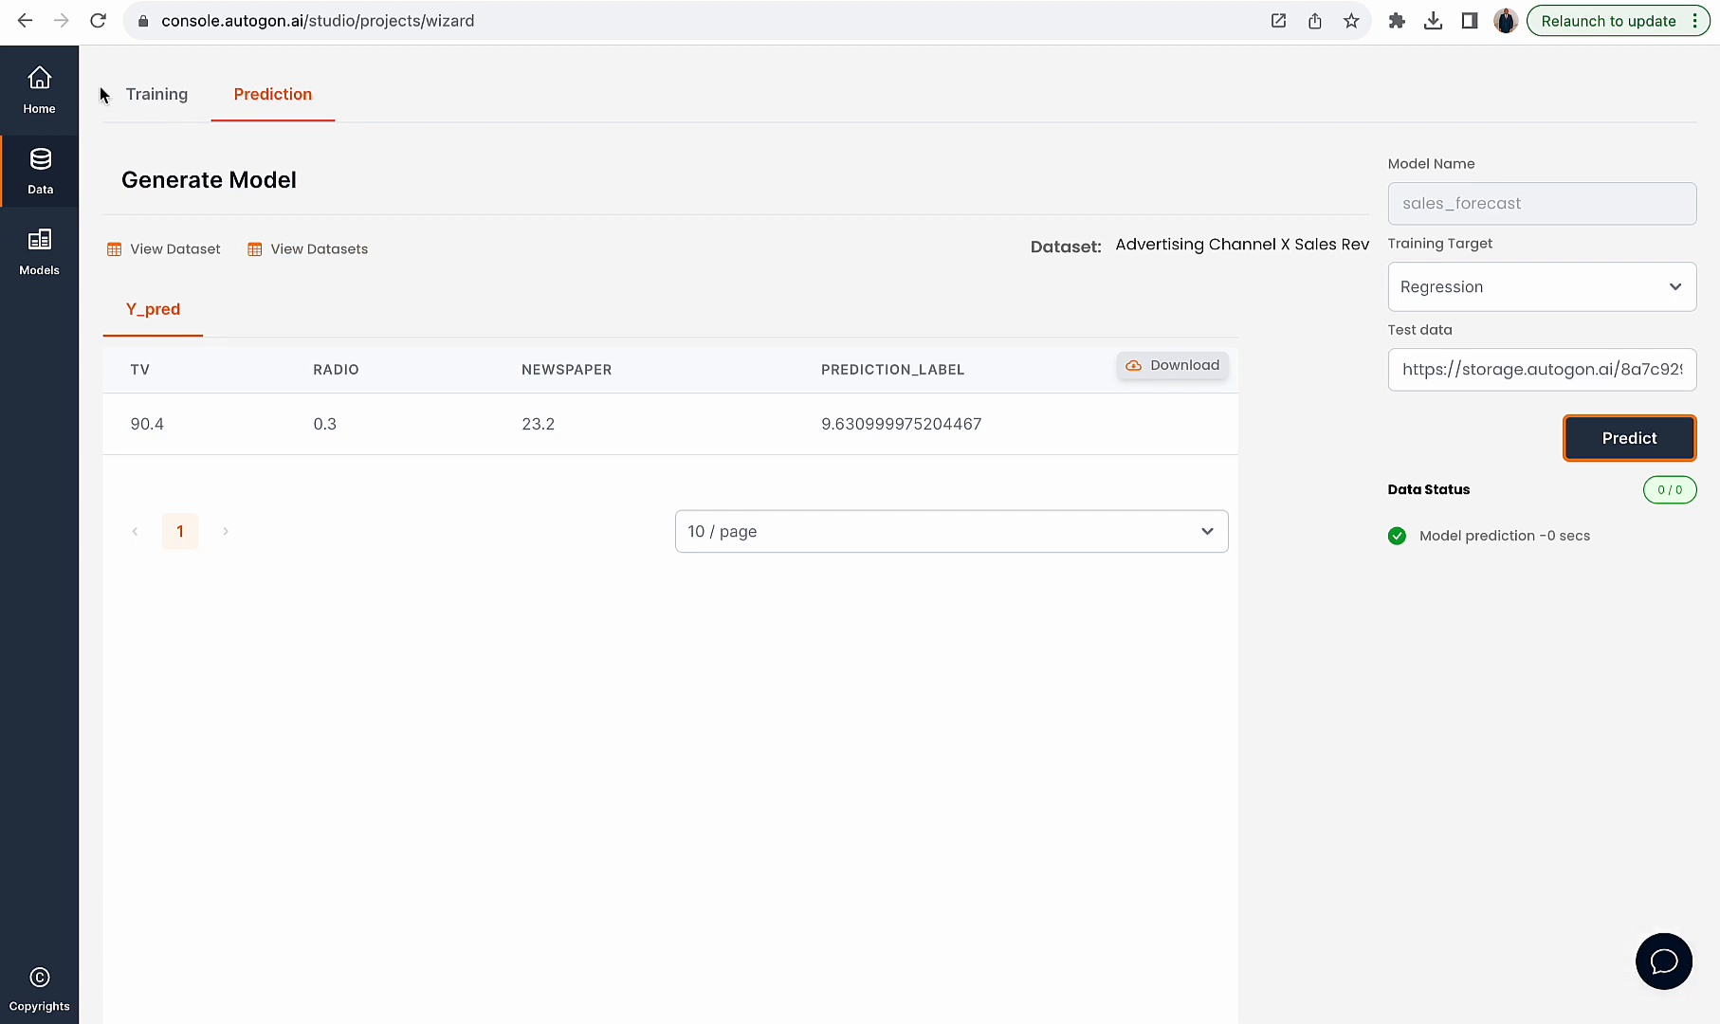
# - Open Quick Predikt and select the Advertising Channel X Sales Rev project and its Sales Forecast model
pyautogui.click(64, 91)
pyautogui.click(373, 182)
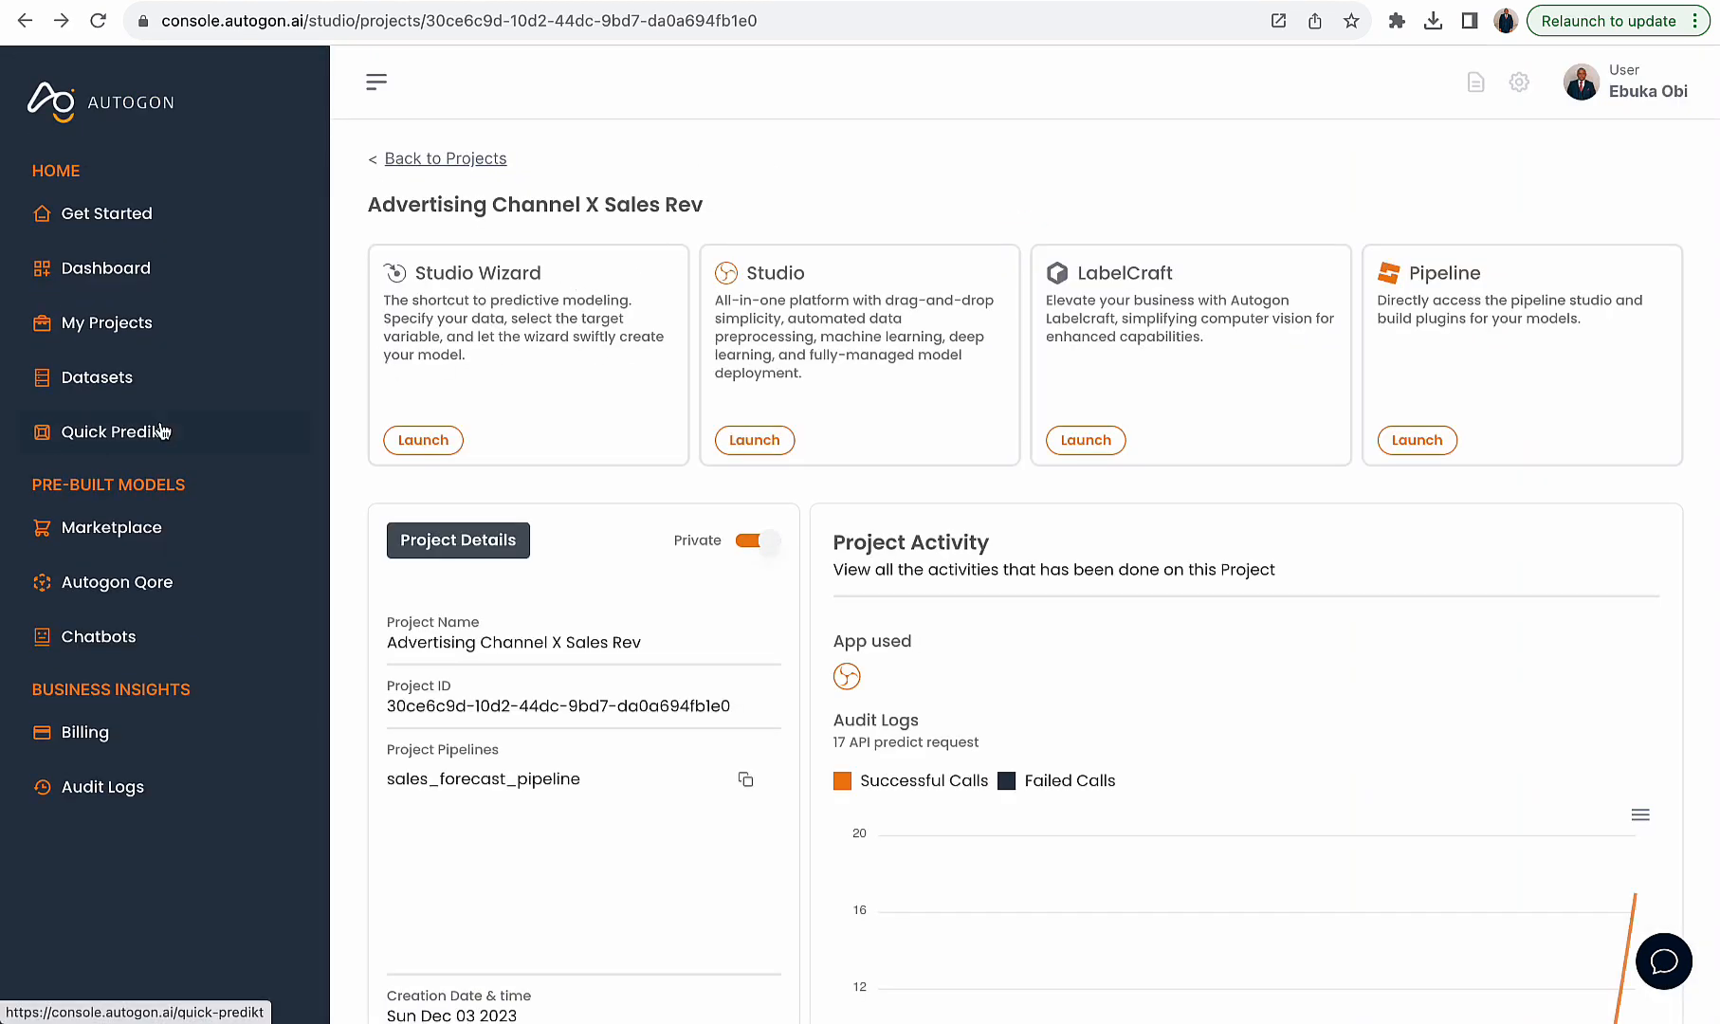
pyautogui.click(158, 431)
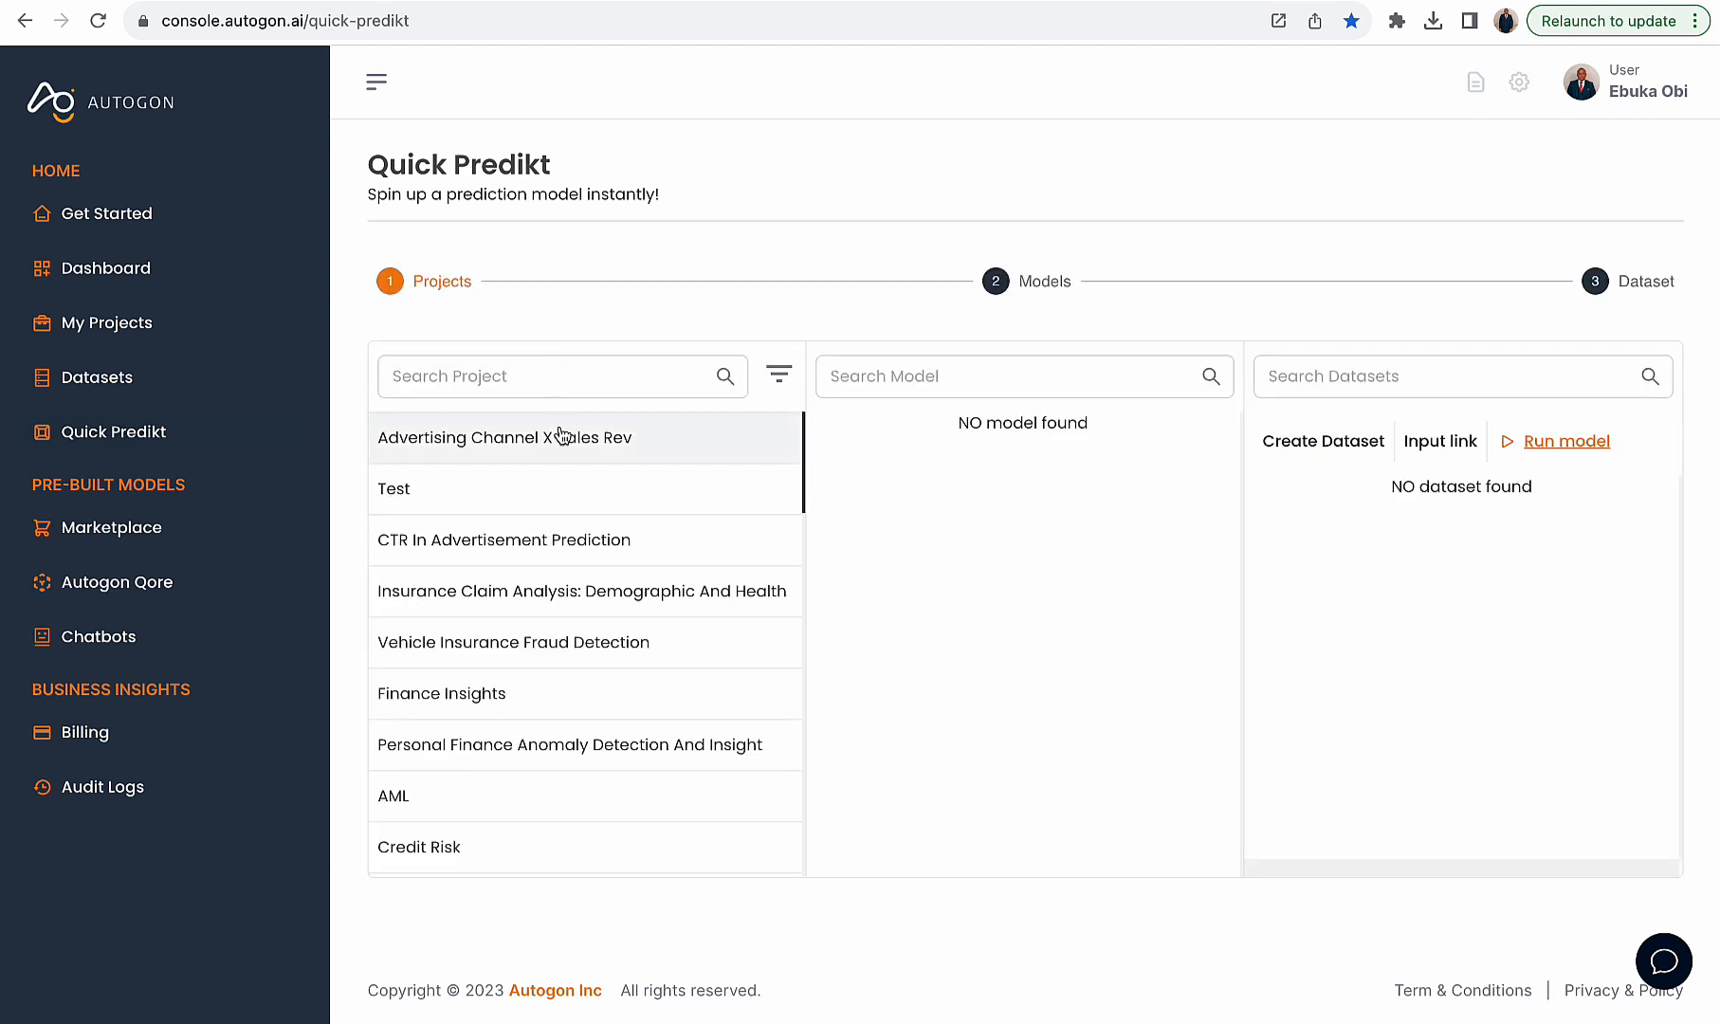
pyautogui.click(569, 438)
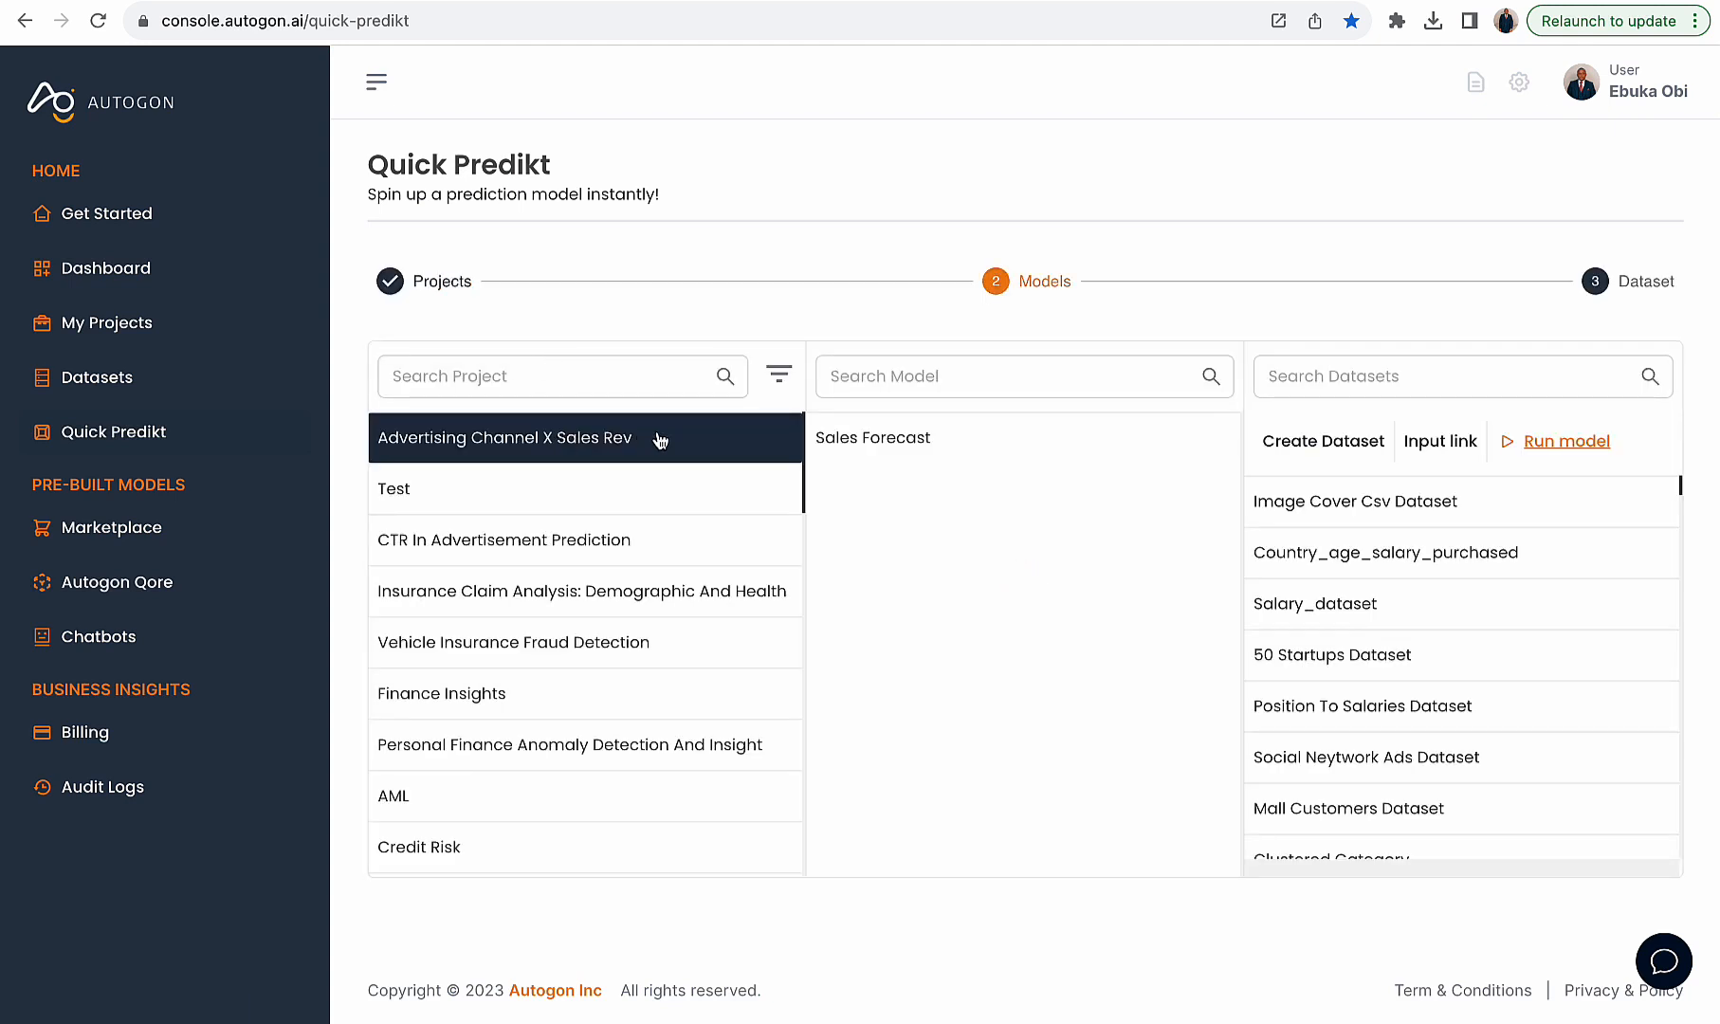
pyautogui.click(903, 456)
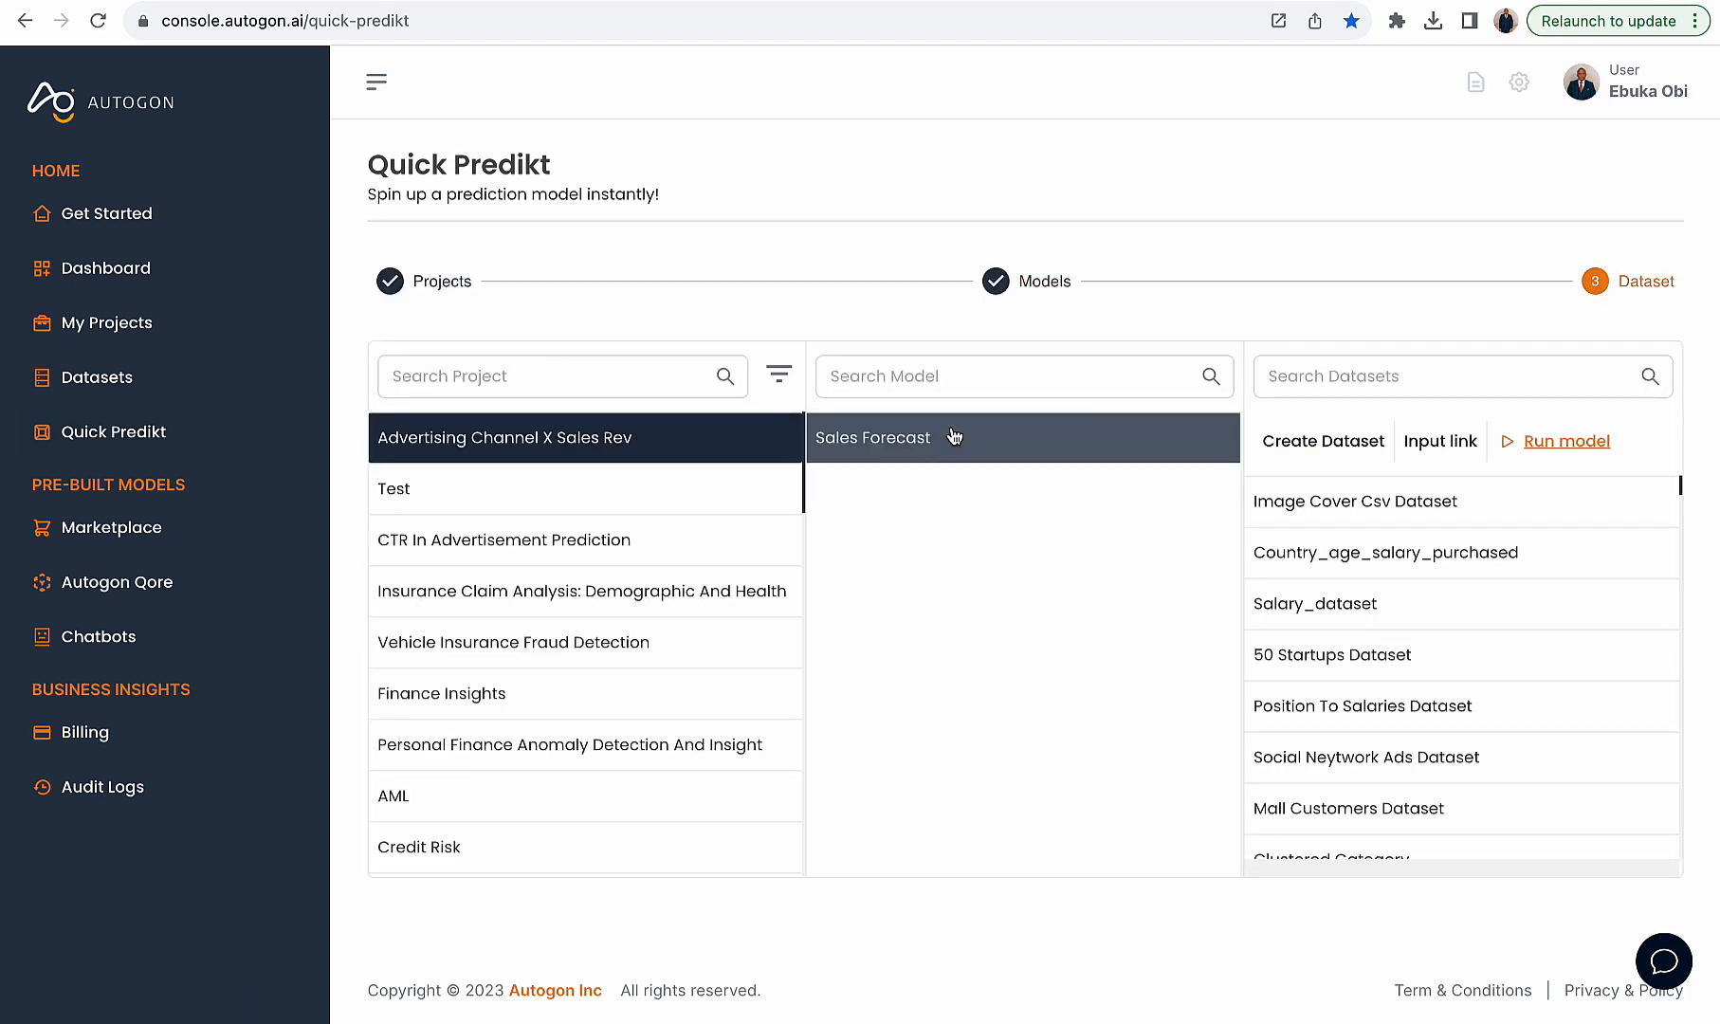
# - Copy the values 289.7,42.3,51.2 from a CSV row of the source dataset
pyautogui.click(1356, 445)
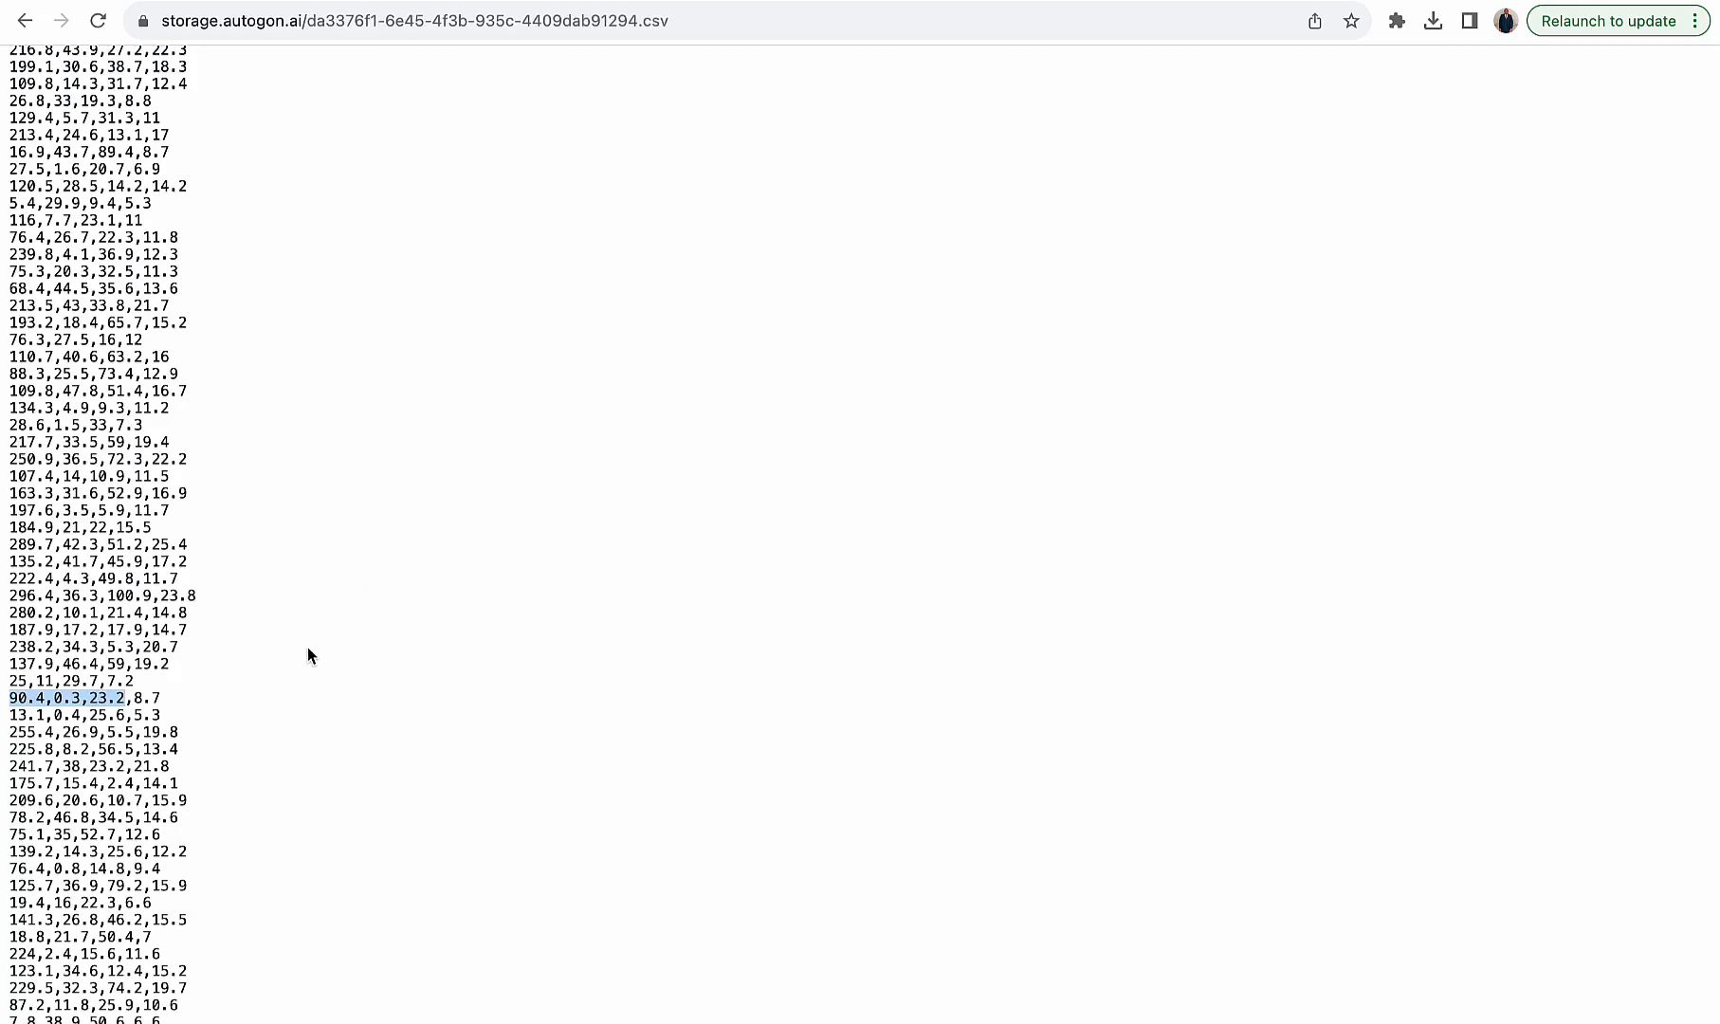
pyautogui.moveTo(144, 544); pyautogui.dragTo(5, 552)
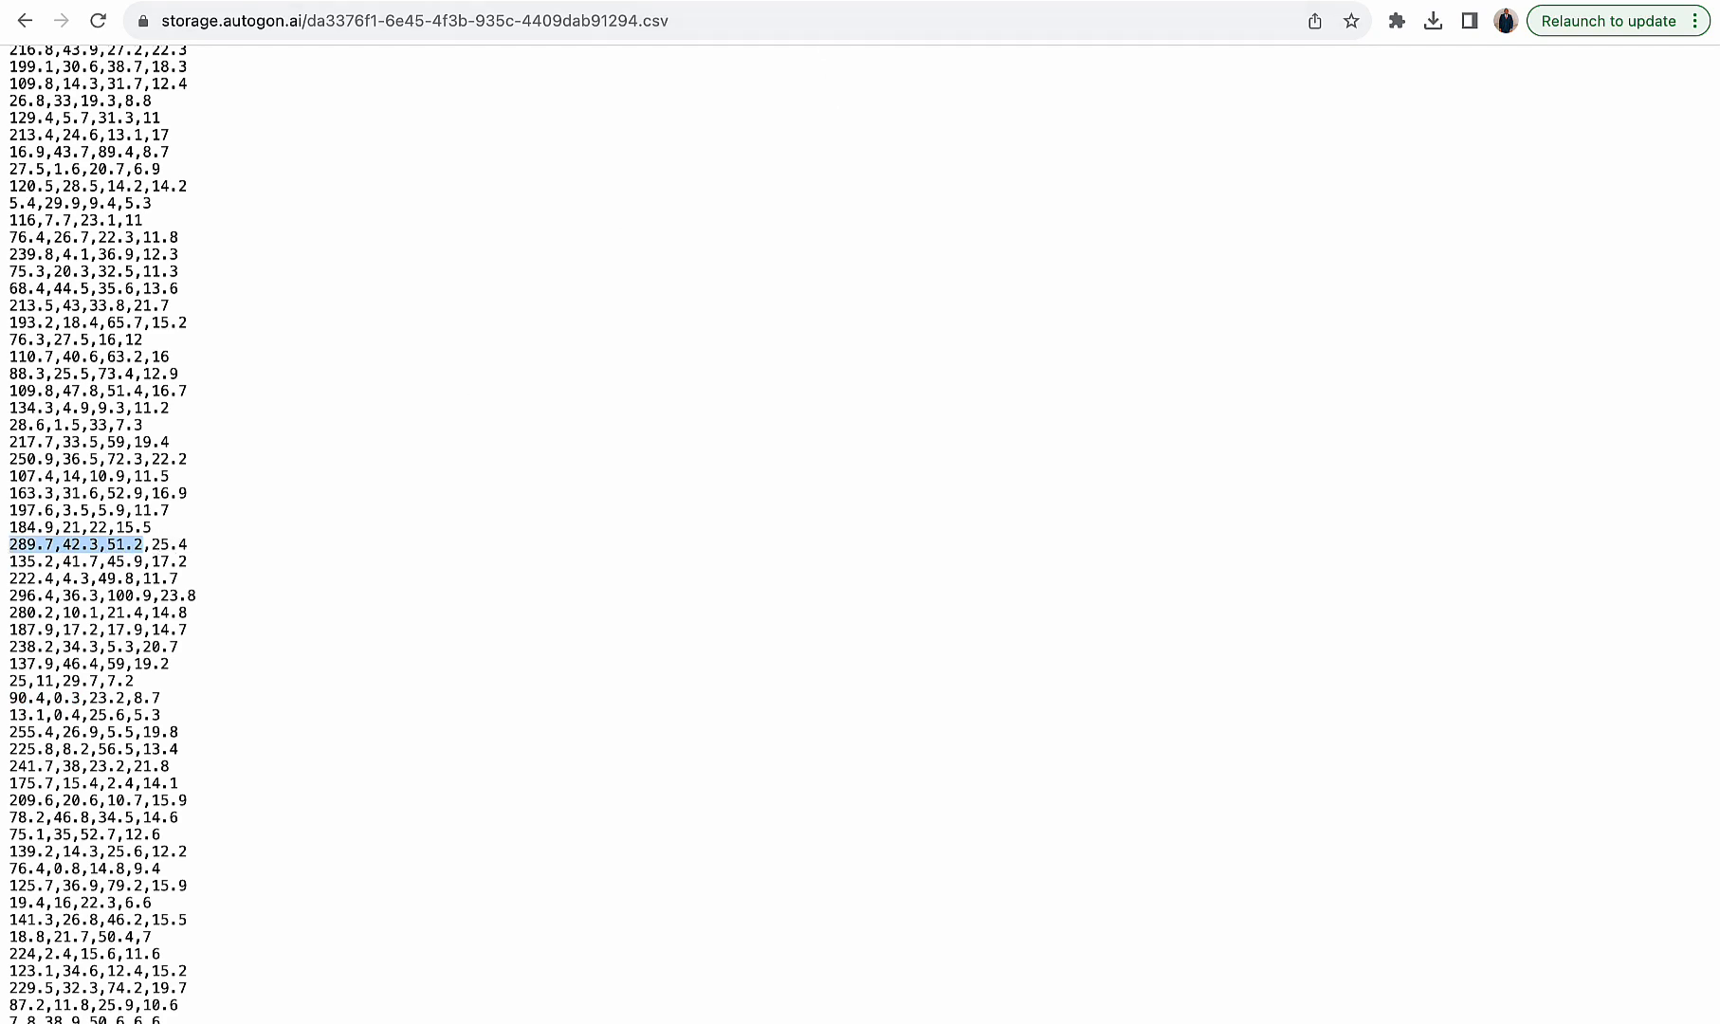
pyautogui.hotkey('ctrl', 'Tab')
# - Generate a dataset from scaler values 289.7,42.3,51.2 with dimension 1, copy it and close the dialog
pyautogui.click(819, 279)
pyautogui.press('super+v')
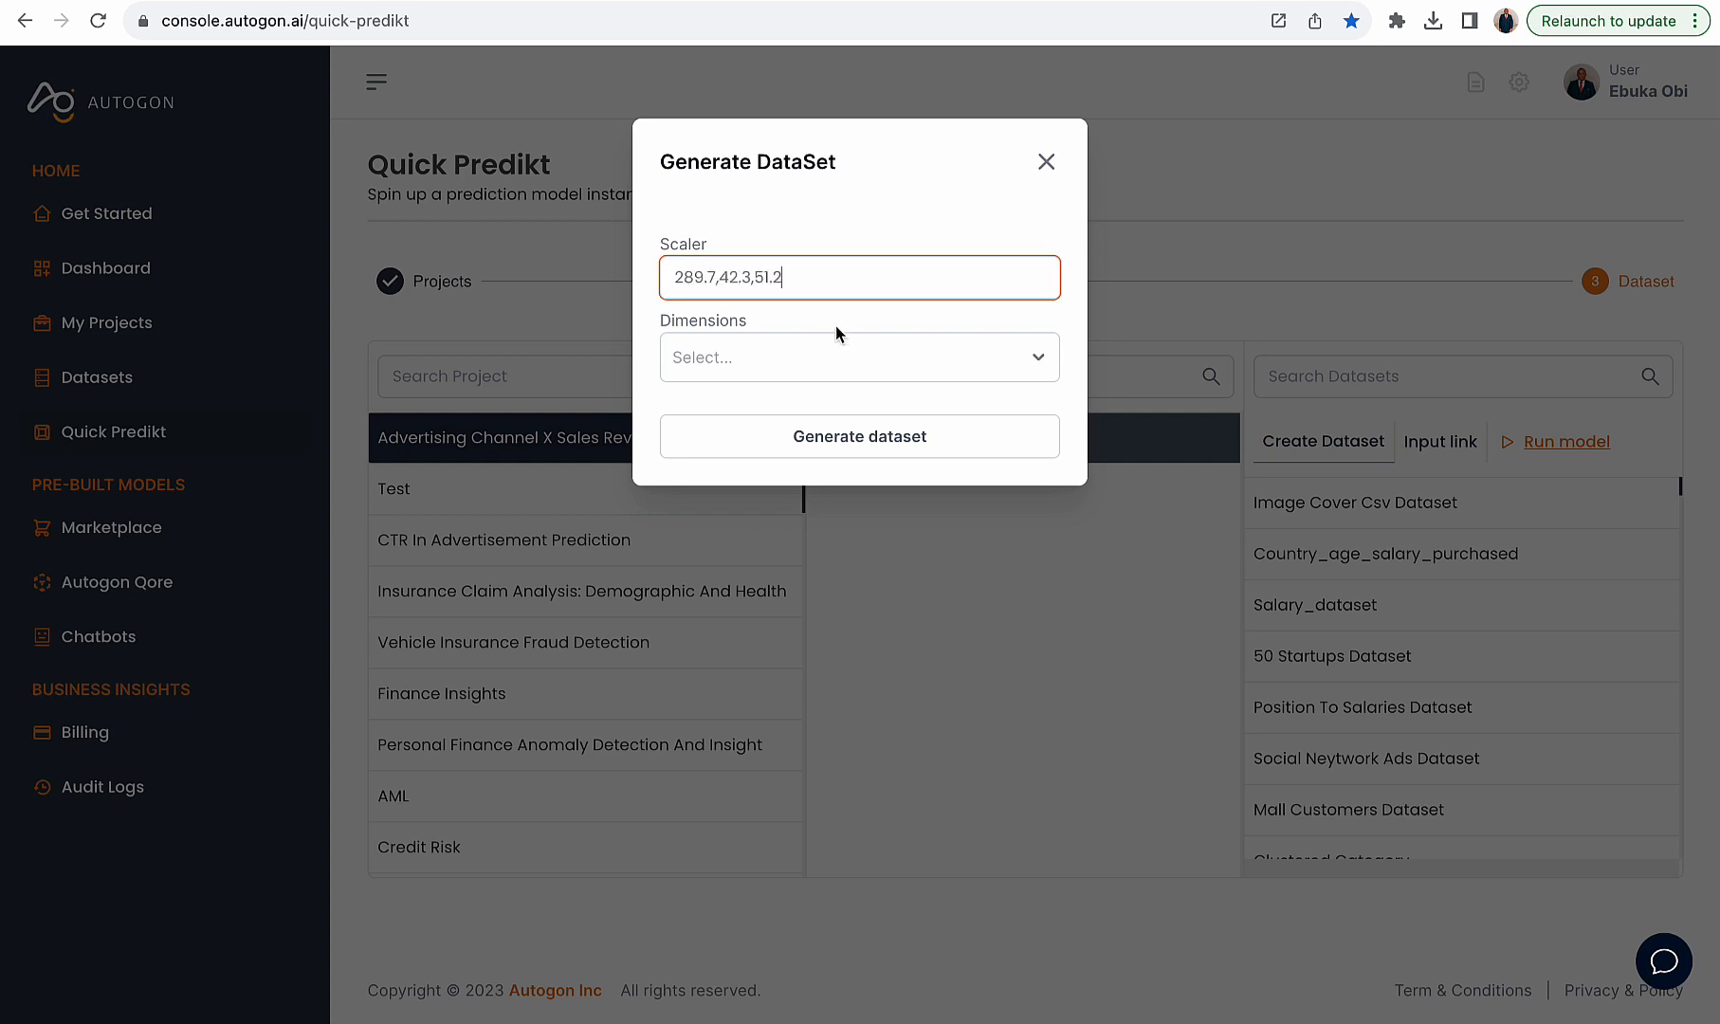
pyautogui.click(842, 369)
pyautogui.click(808, 412)
pyautogui.click(823, 439)
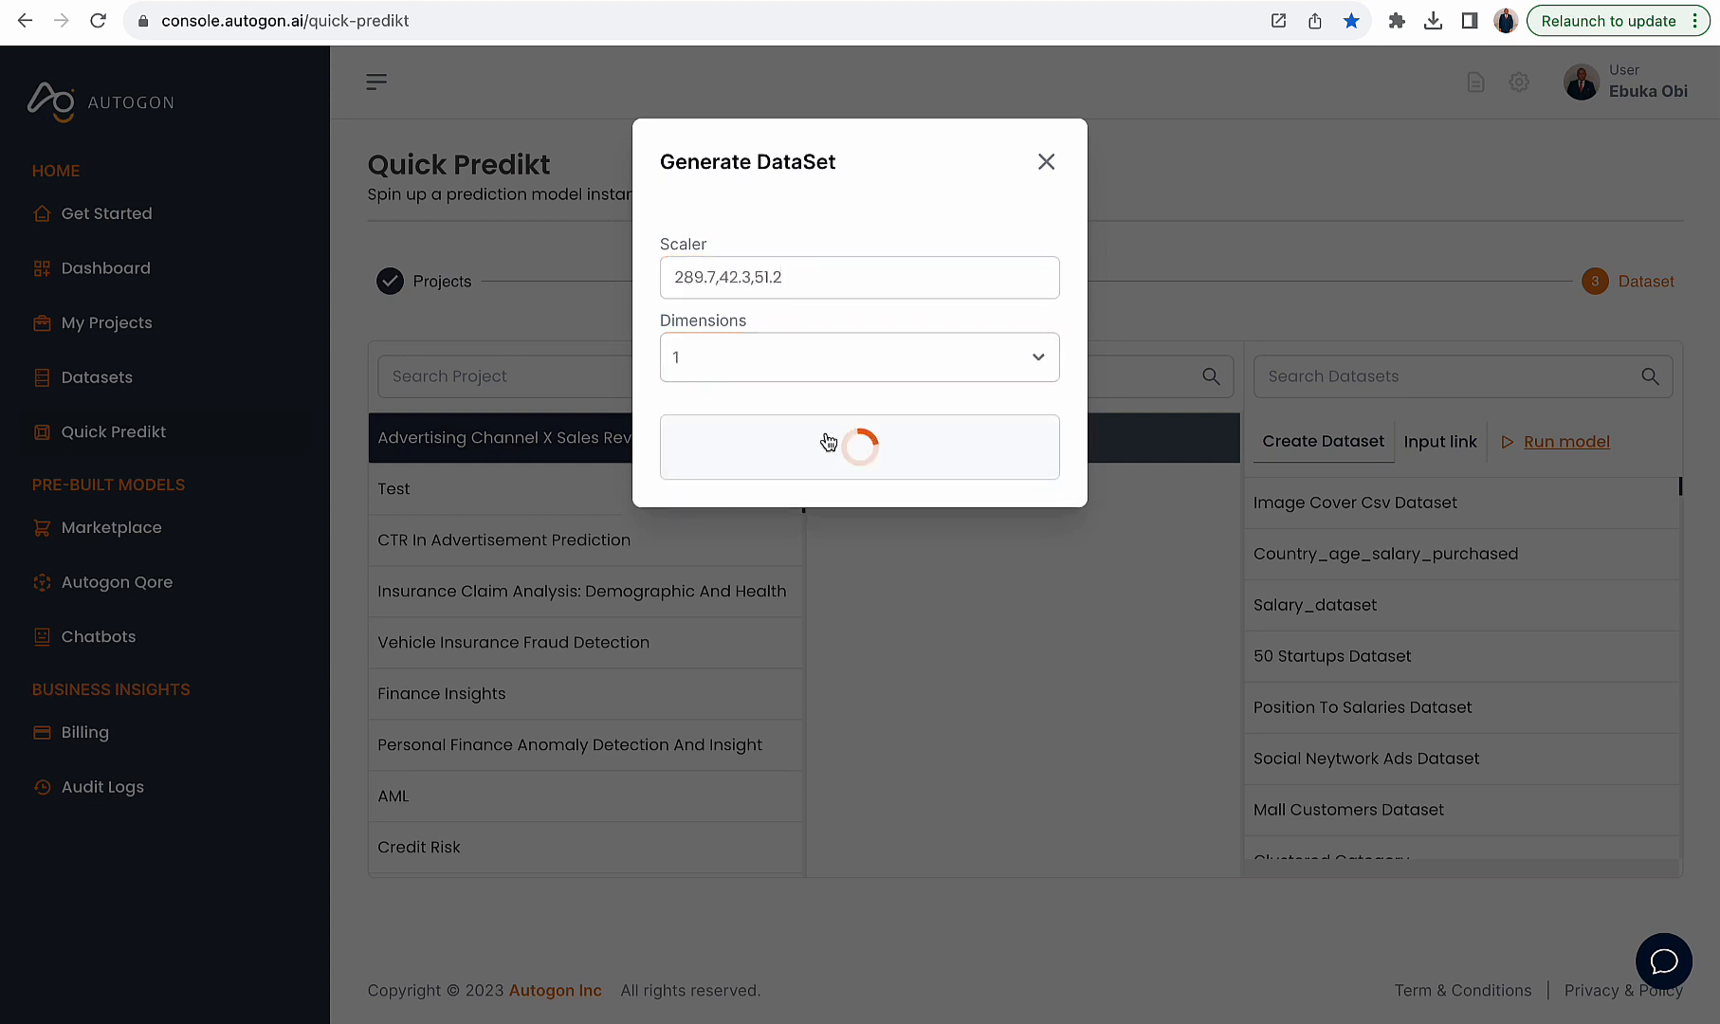
pyautogui.click(878, 257)
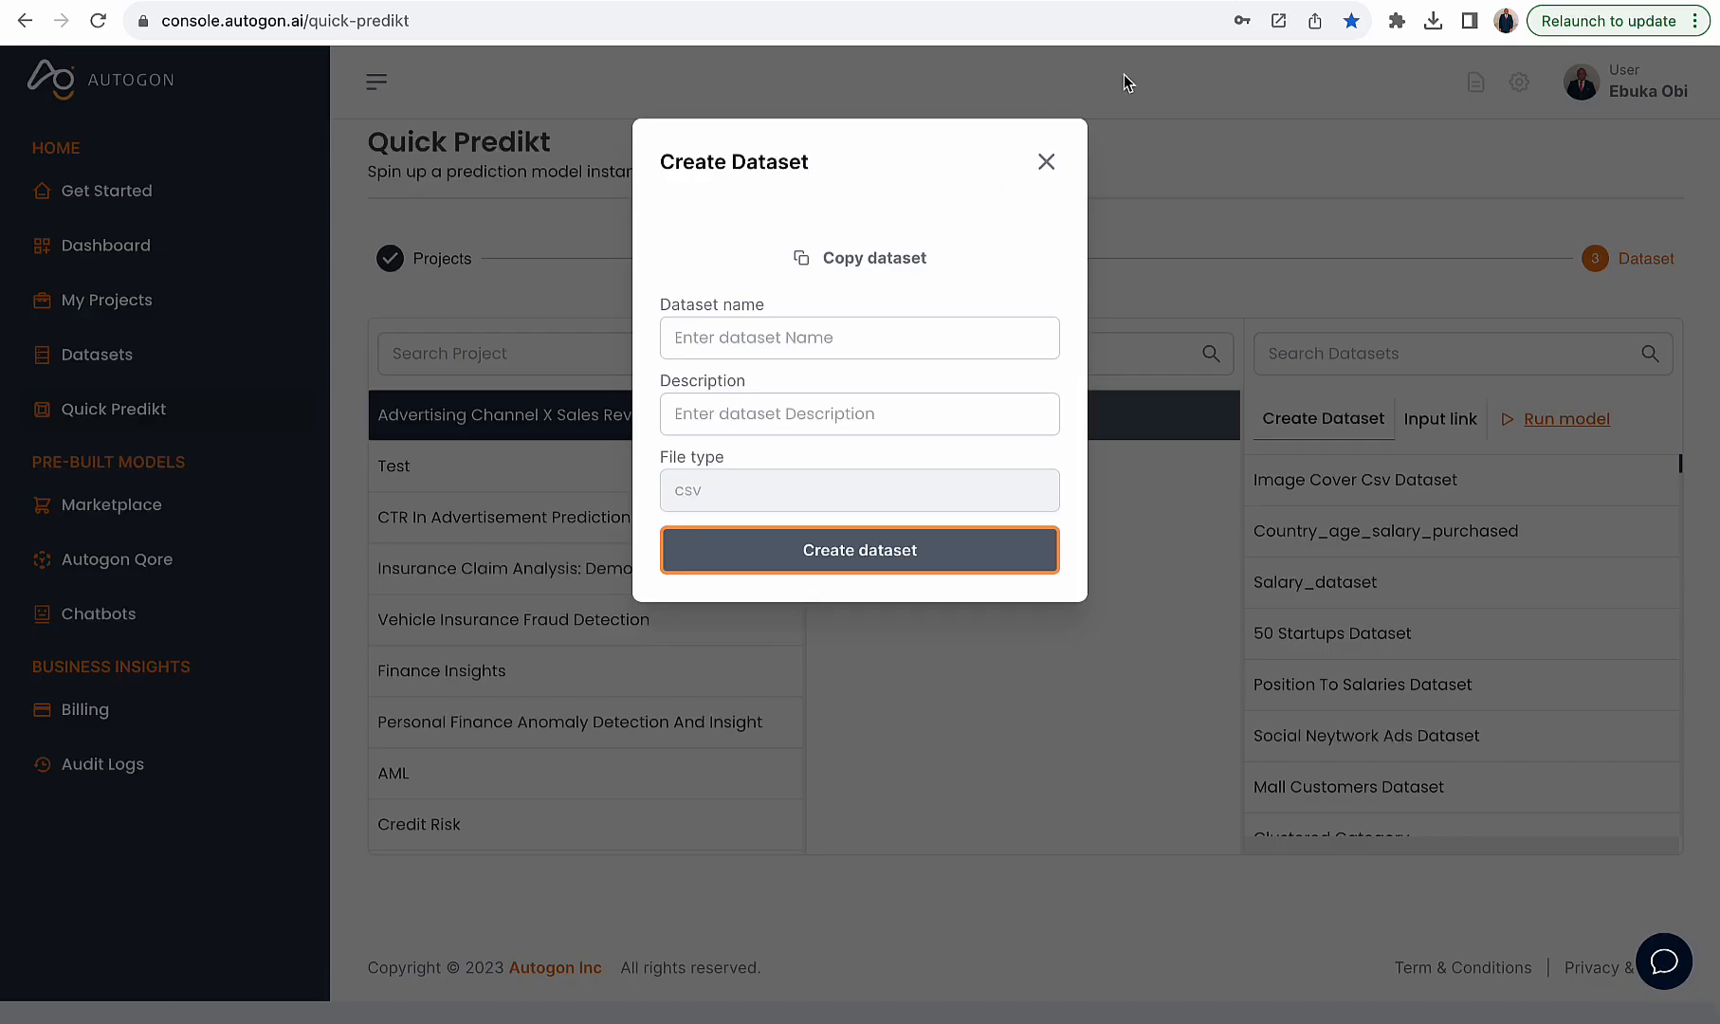
pyautogui.click(1046, 161)
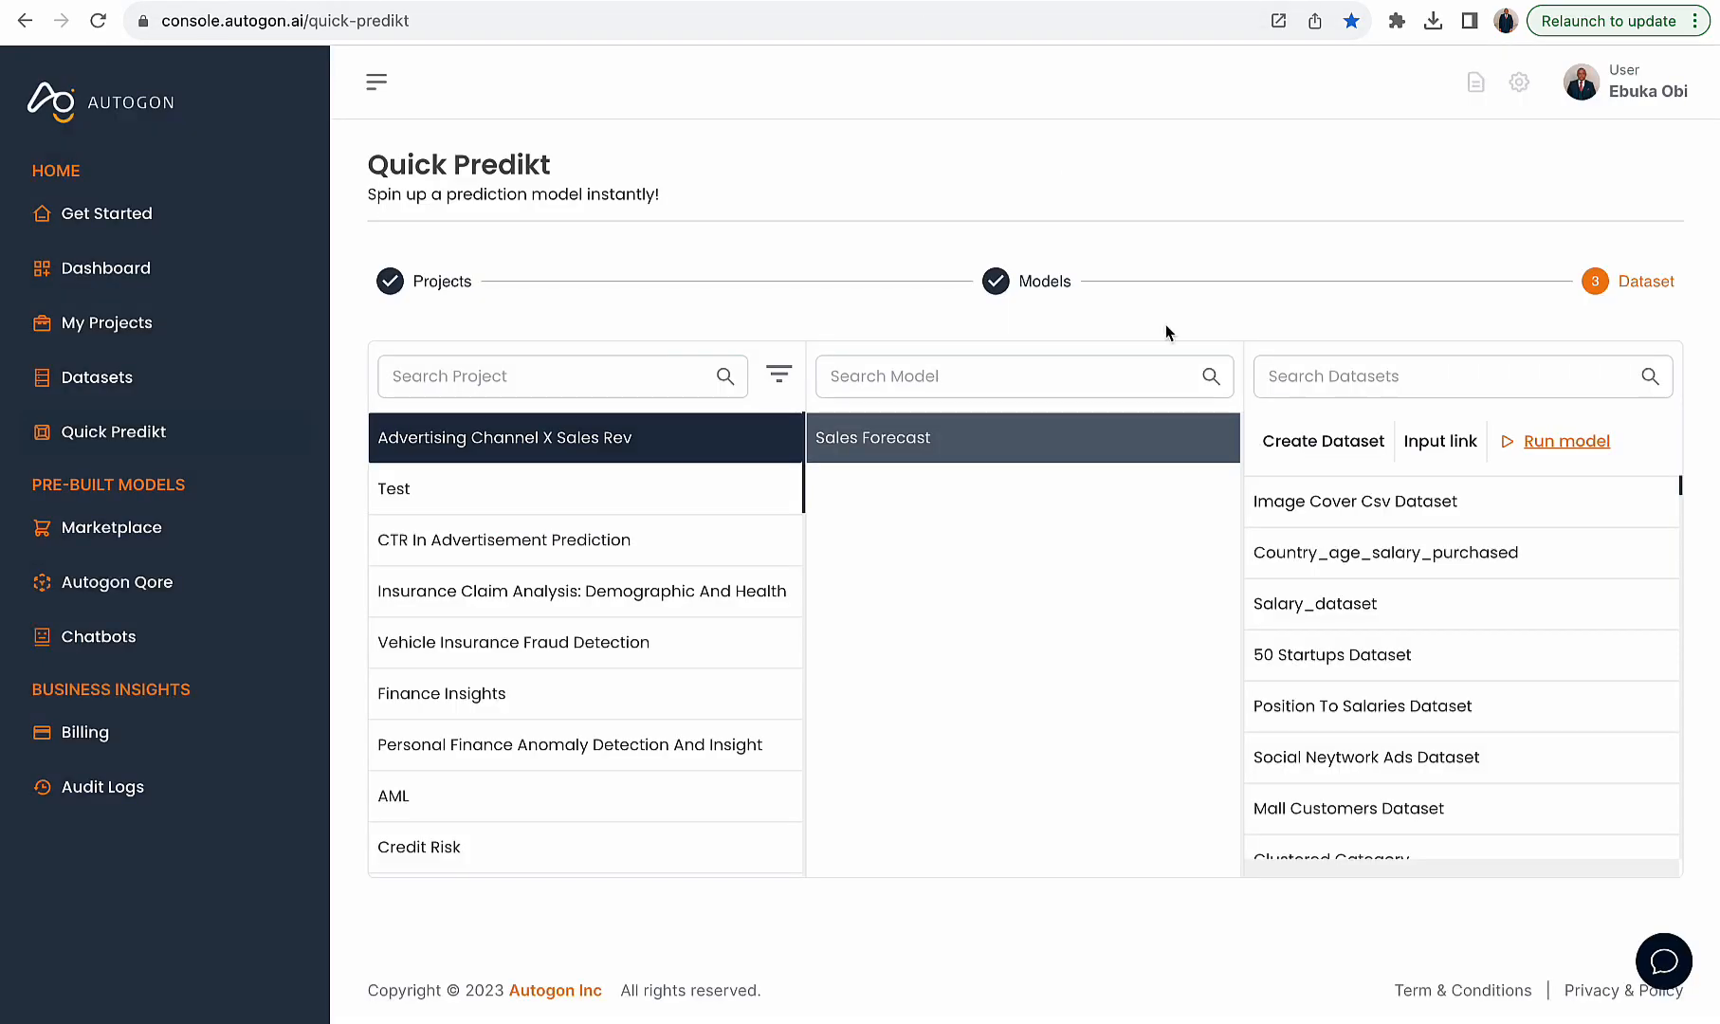
# - Paste the dataset link as input link and run the model using the Pipeline method with sales_forecast_pipeline
pyautogui.click(1437, 446)
pyautogui.press('super+v')
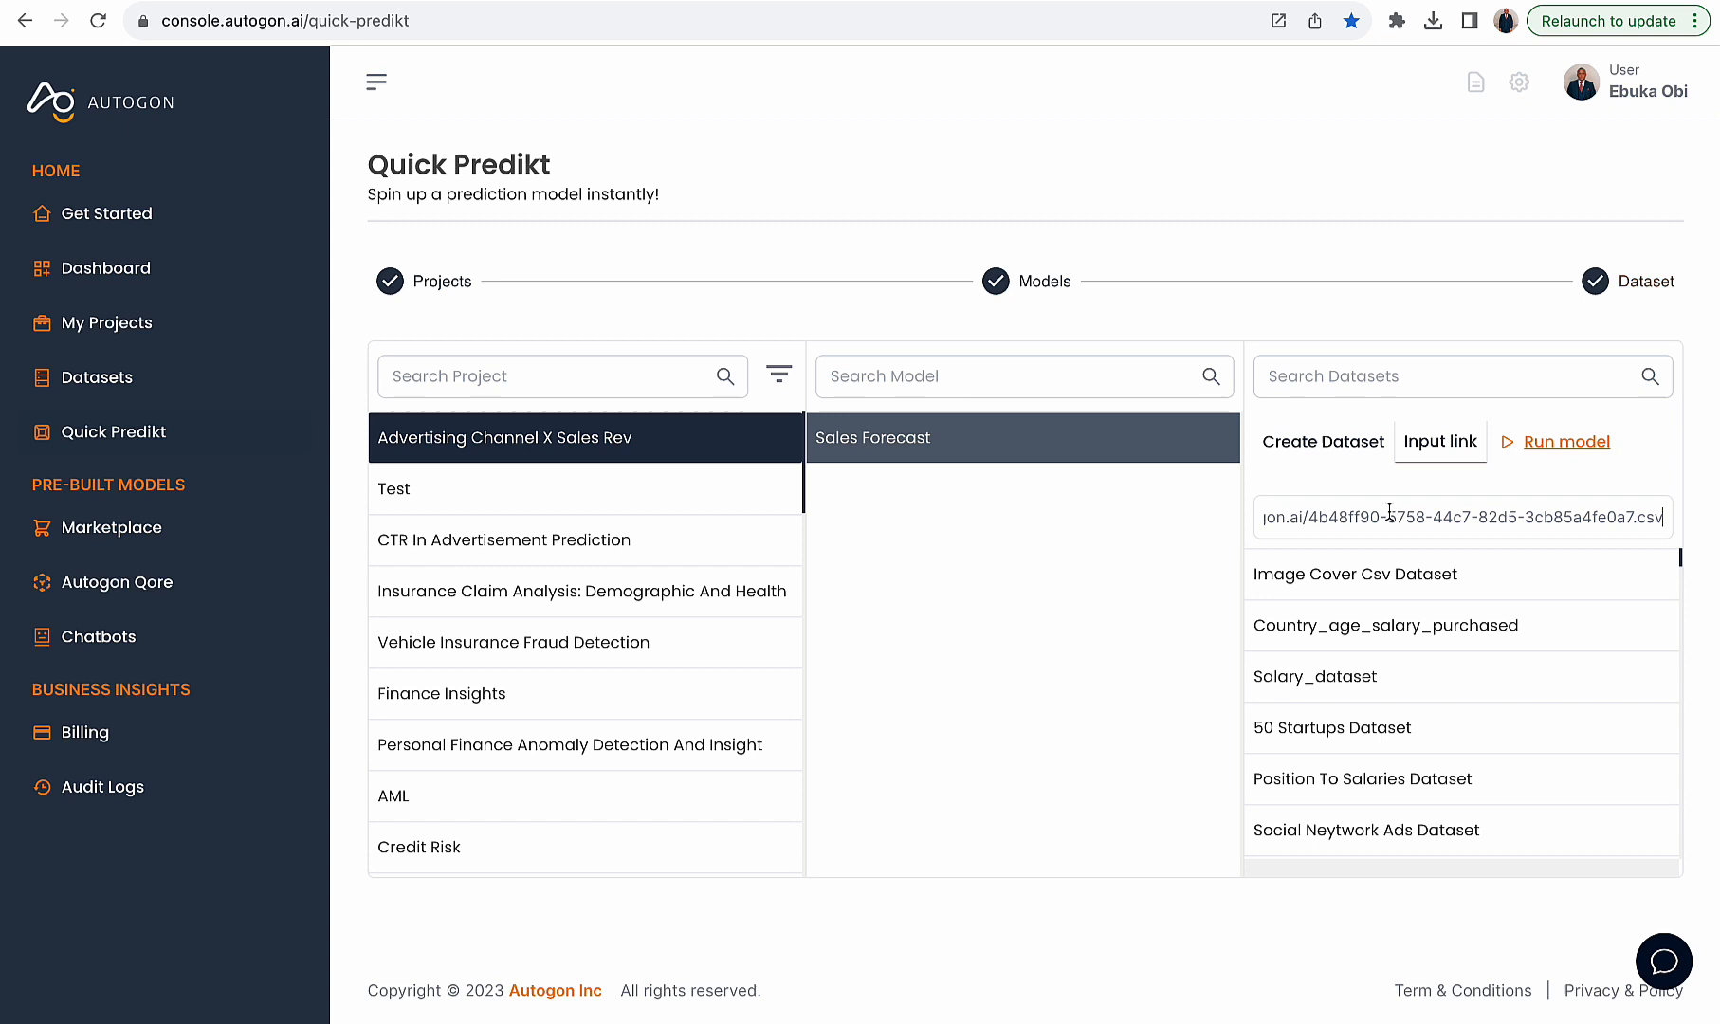
pyautogui.click(1537, 440)
pyautogui.click(943, 246)
pyautogui.click(842, 335)
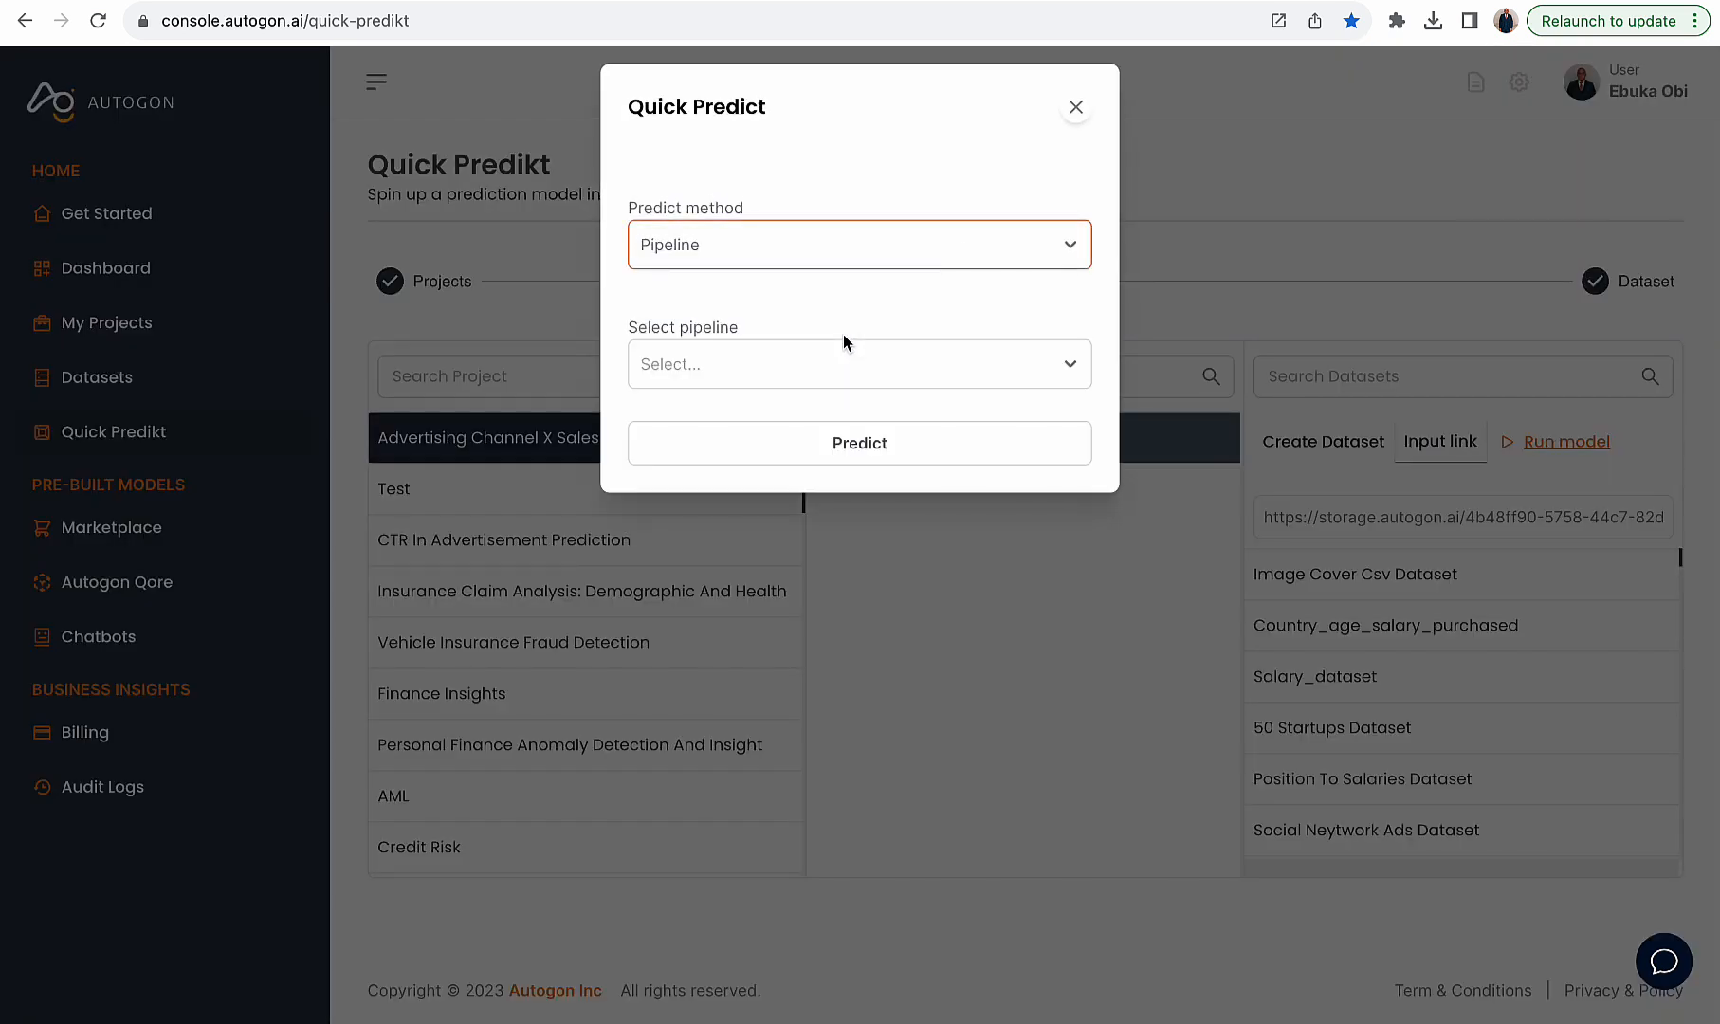
pyautogui.click(853, 370)
pyautogui.click(839, 417)
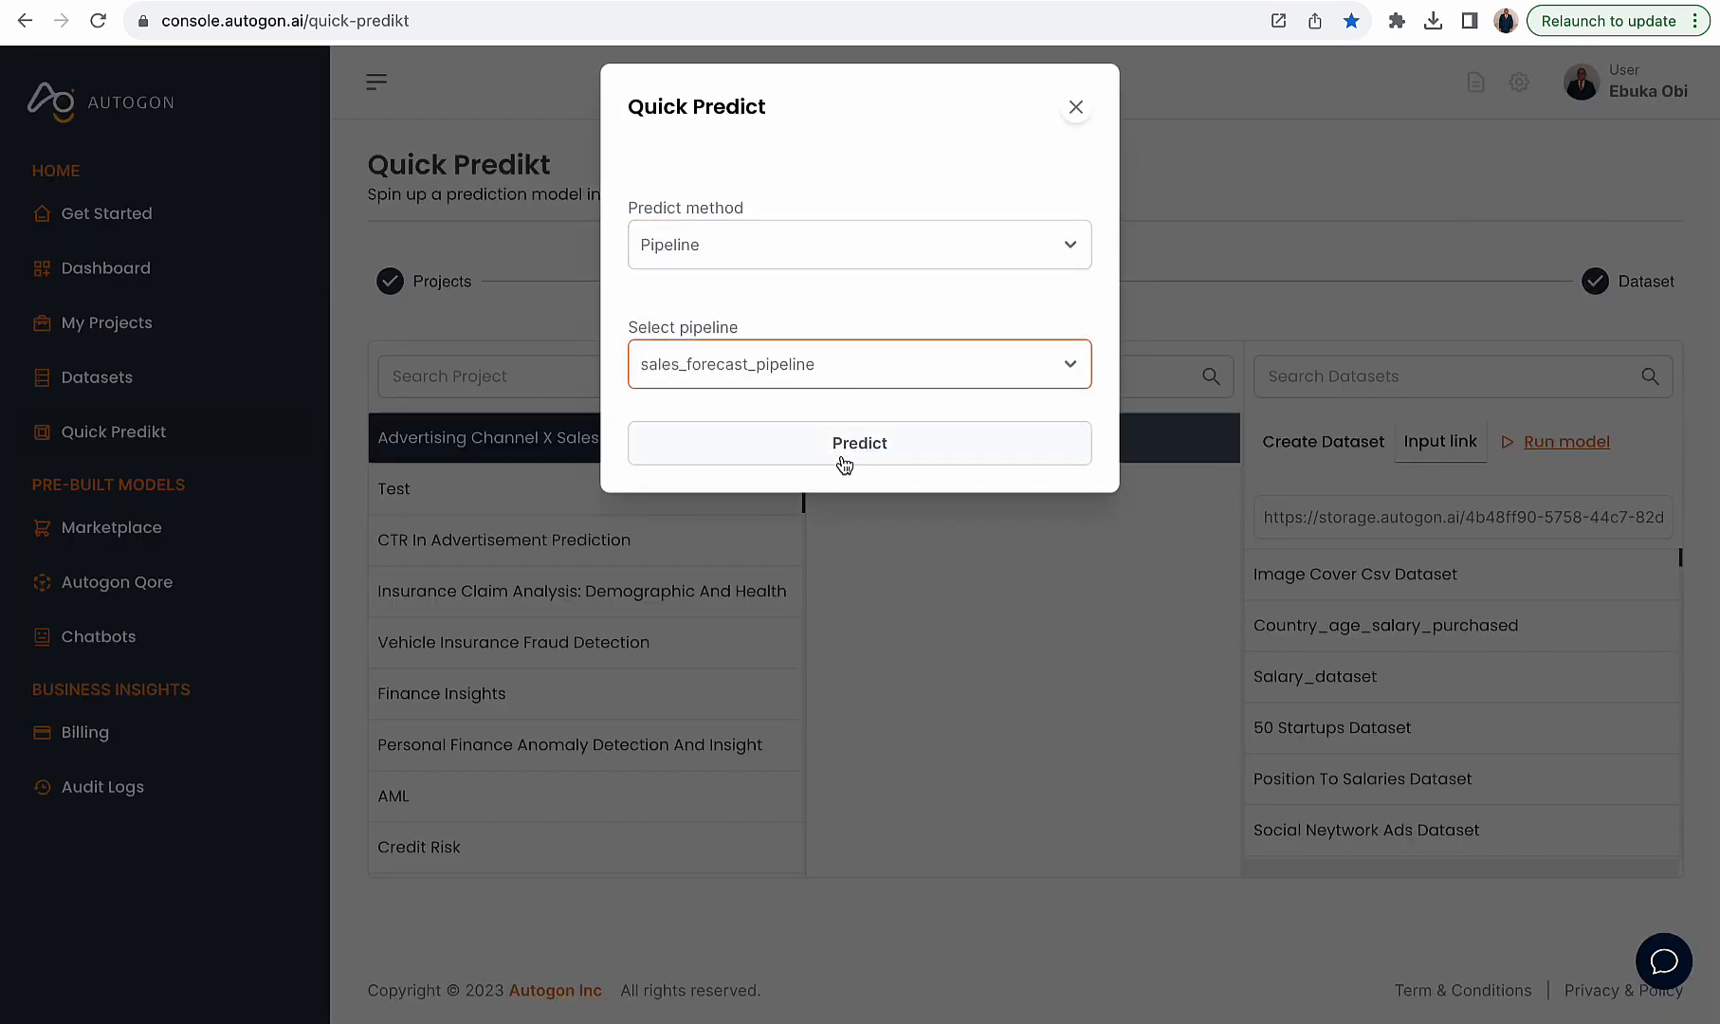
pyautogui.click(844, 455)
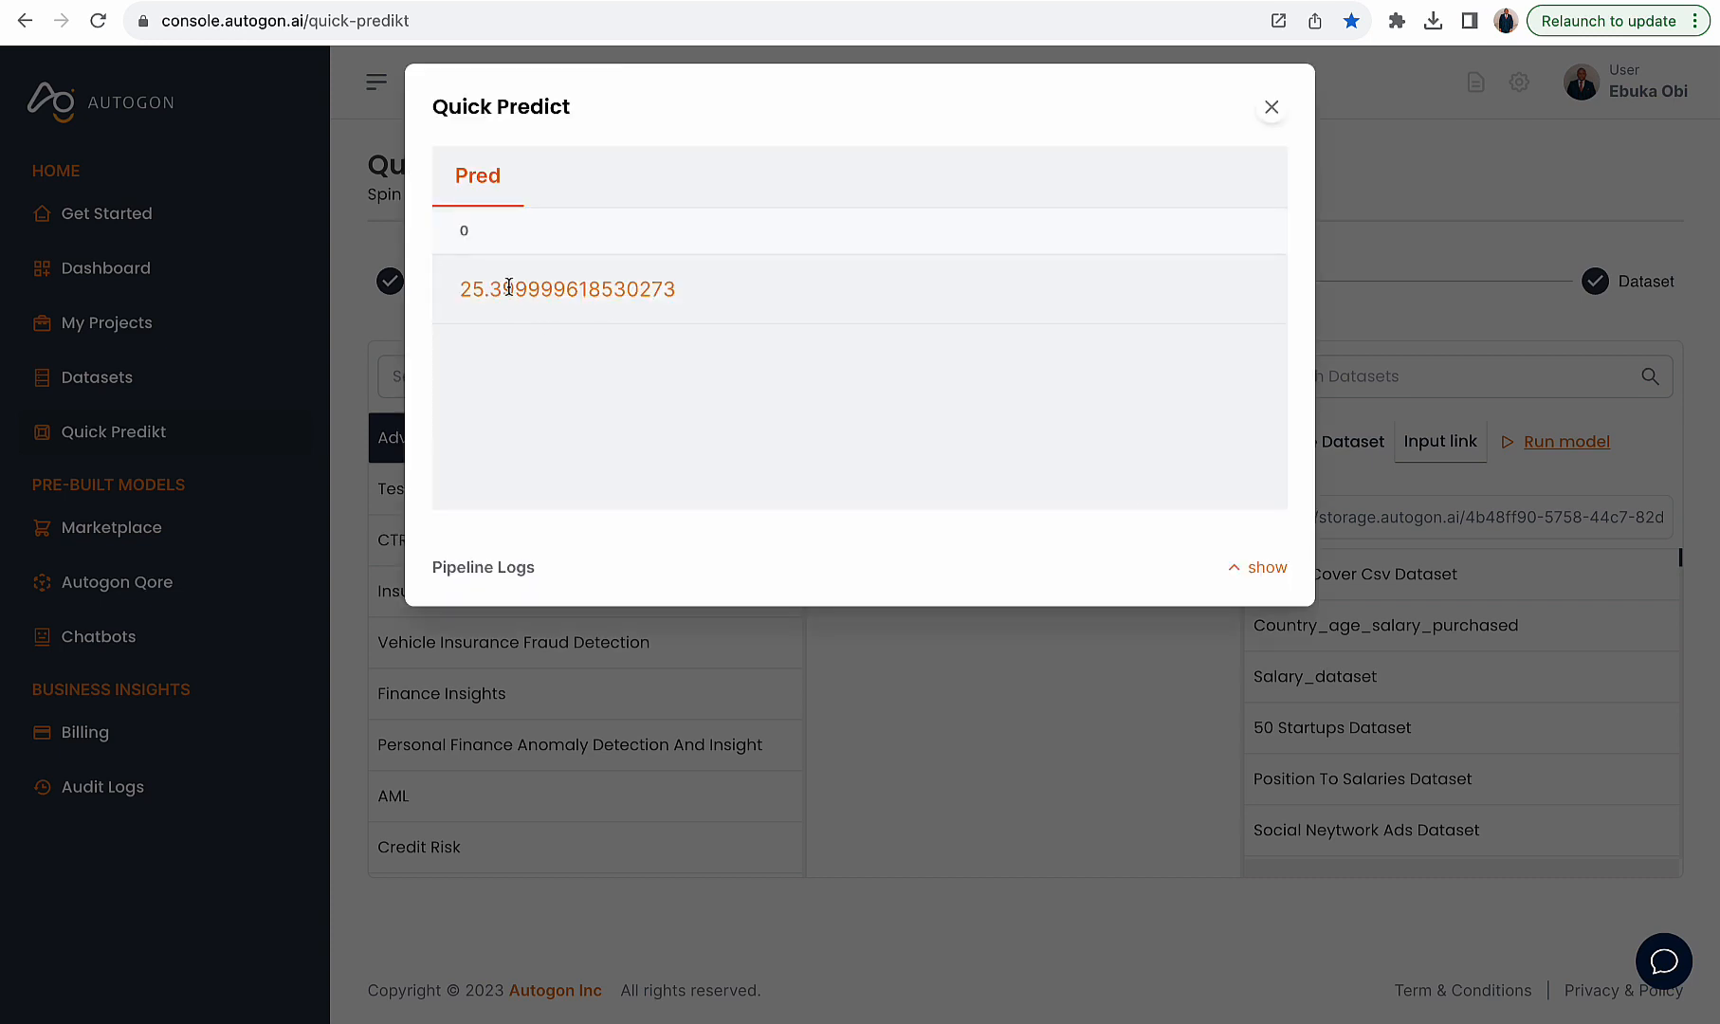
# - Compare the predicted value with the sales value in the matching CSV row, then close the results
pyautogui.moveTo(509, 287); pyautogui.dragTo(449, 287)
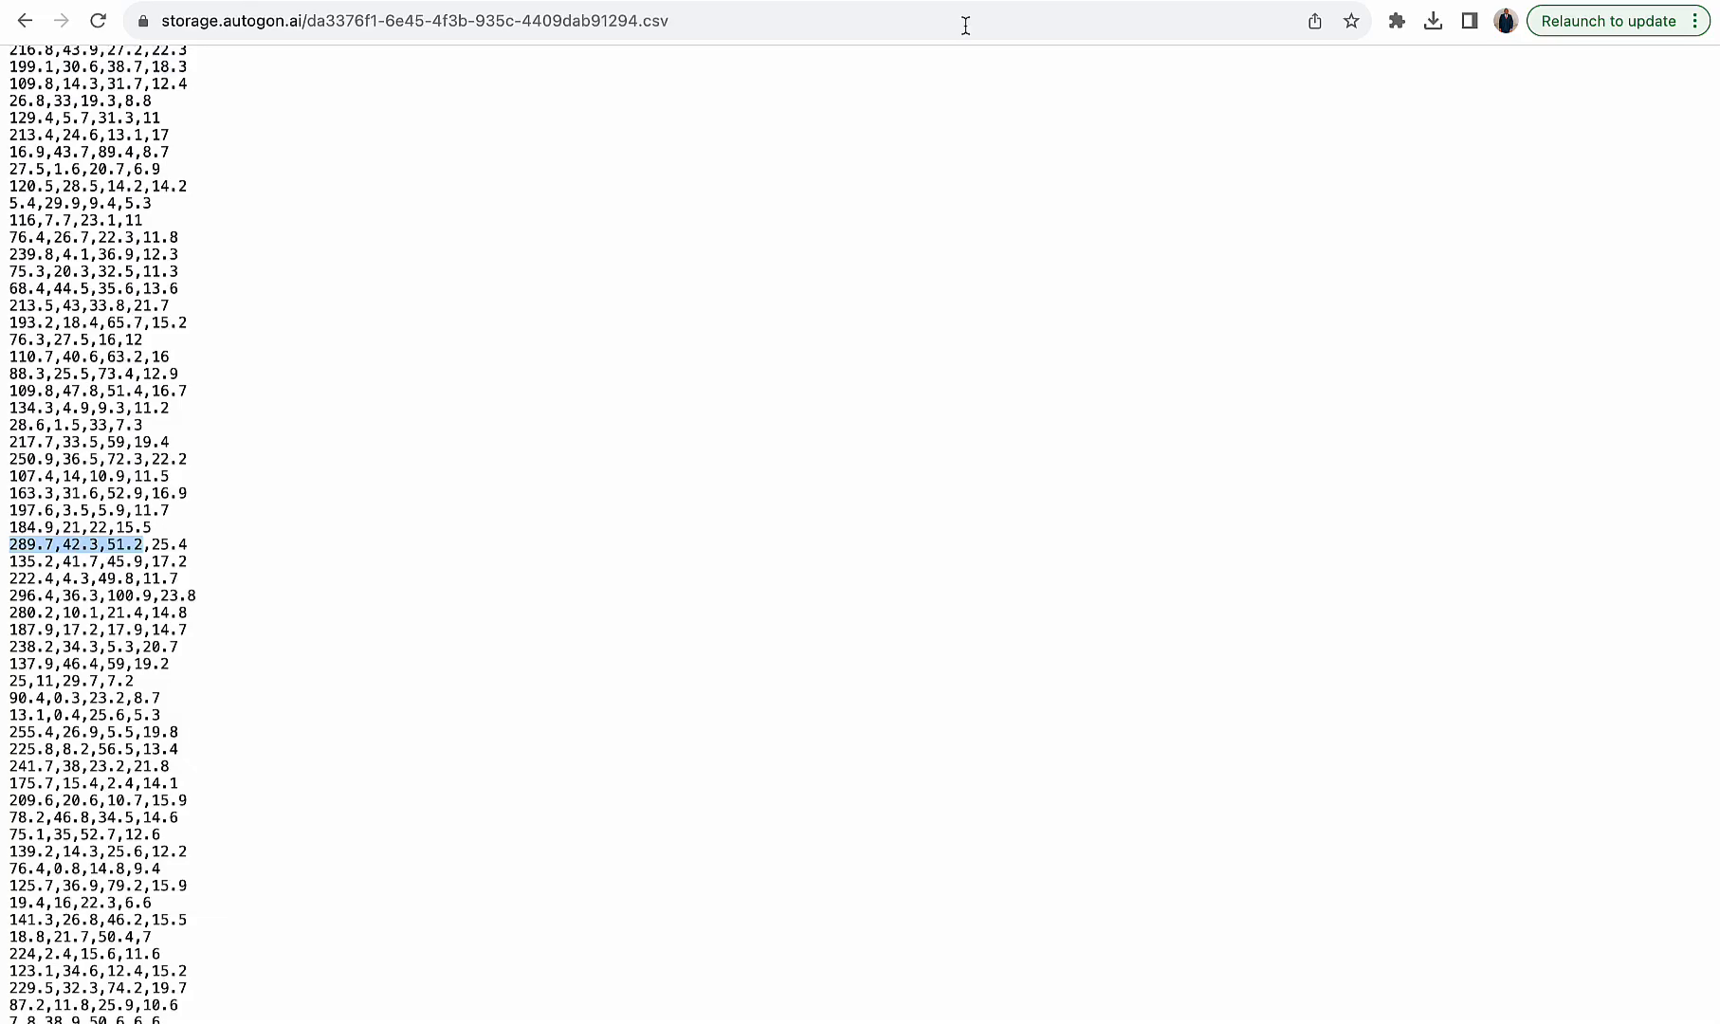
pyautogui.moveTo(150, 543); pyautogui.dragTo(210, 541)
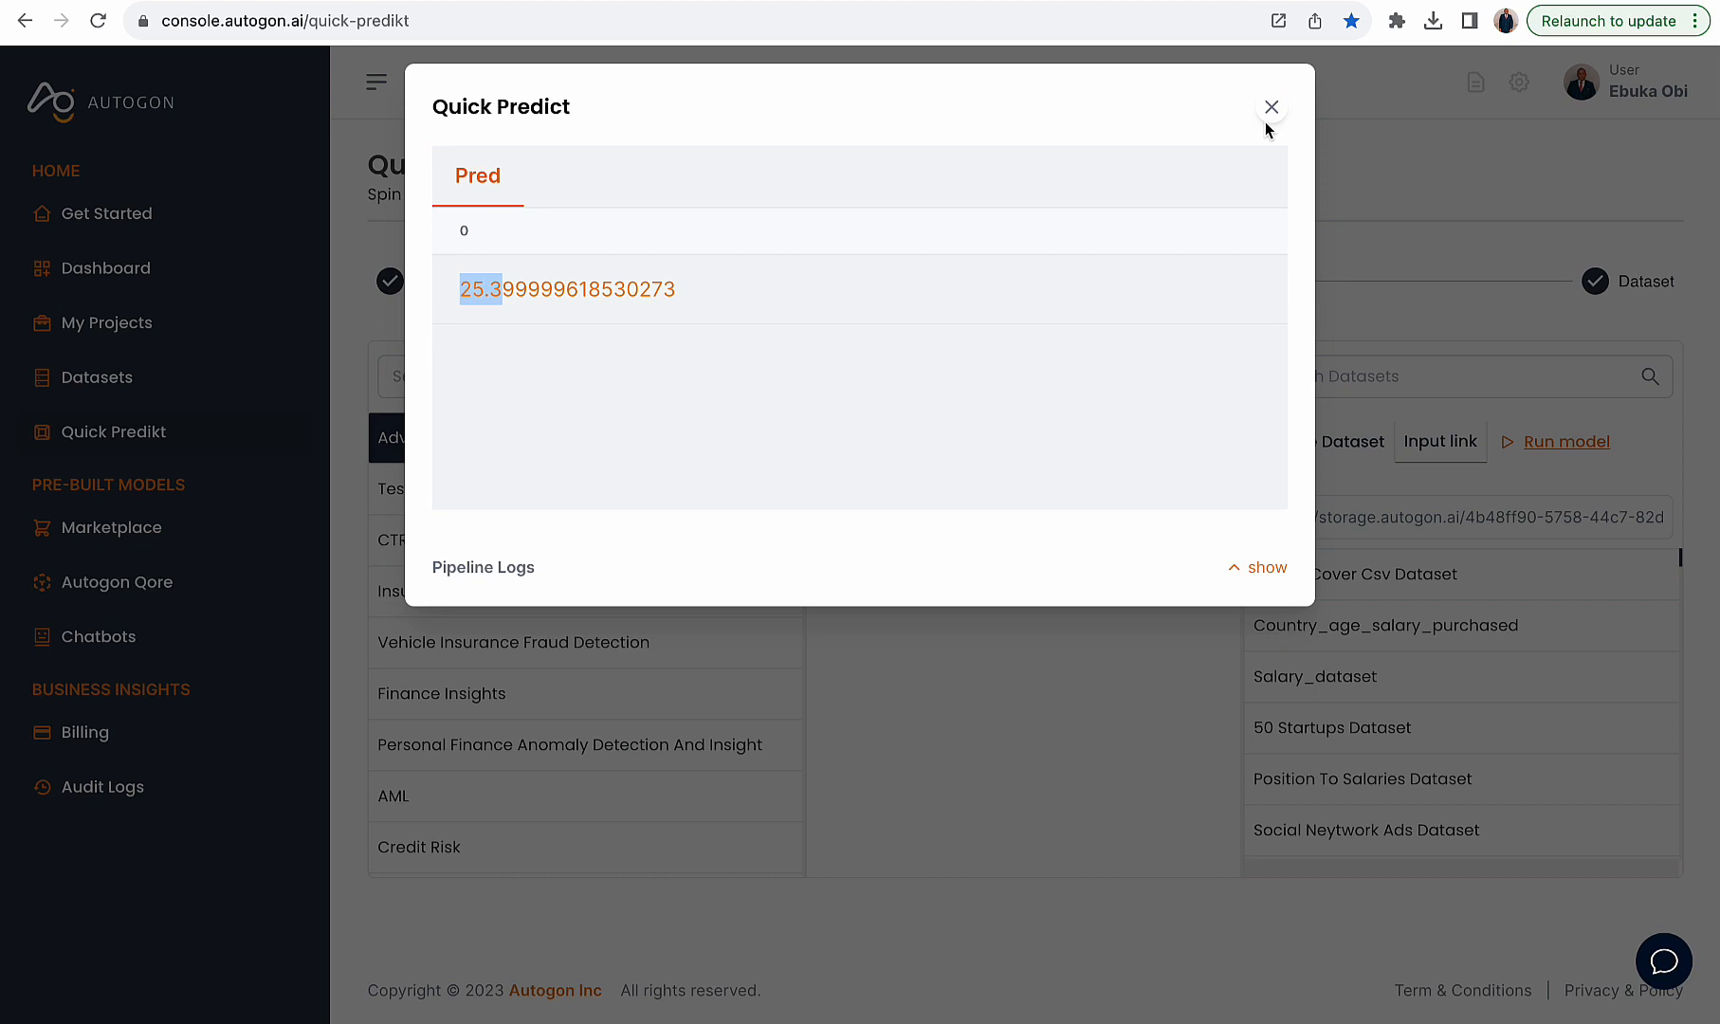
pyautogui.click(1270, 112)
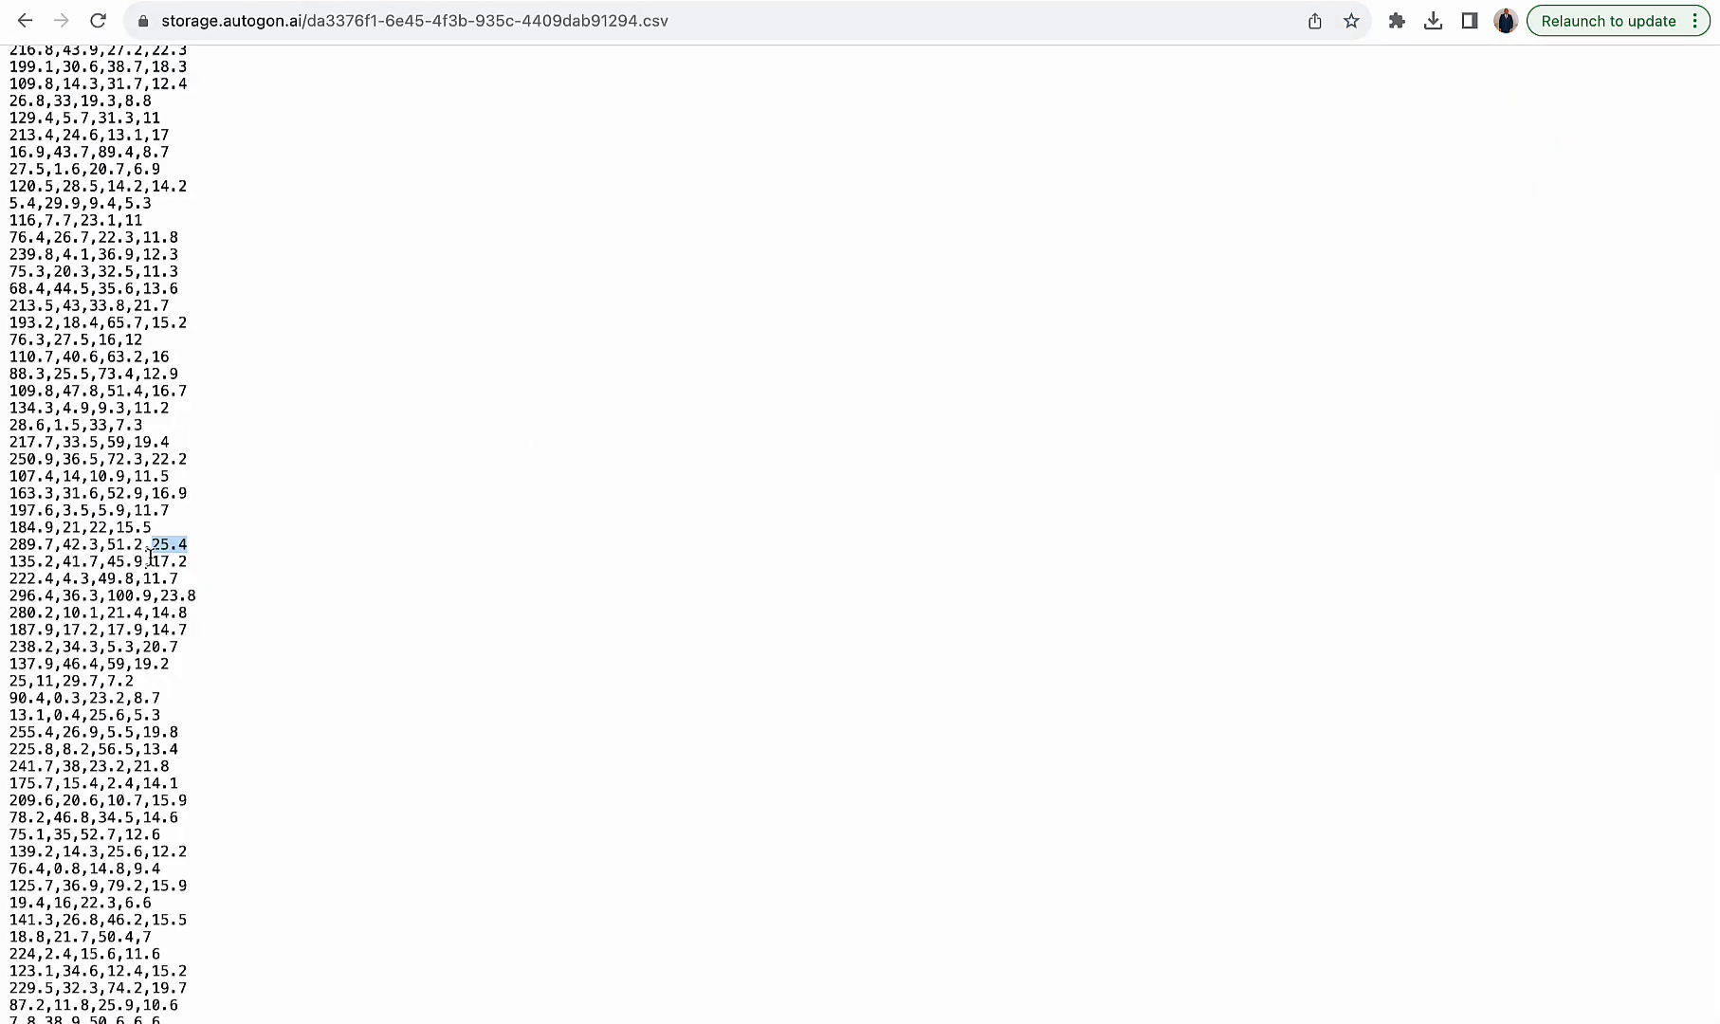
# - Copy the values 135.2,41.7,45.9 from the next CSV row and open dataset creation
pyautogui.moveTo(143, 561); pyautogui.dragTo(3, 569)
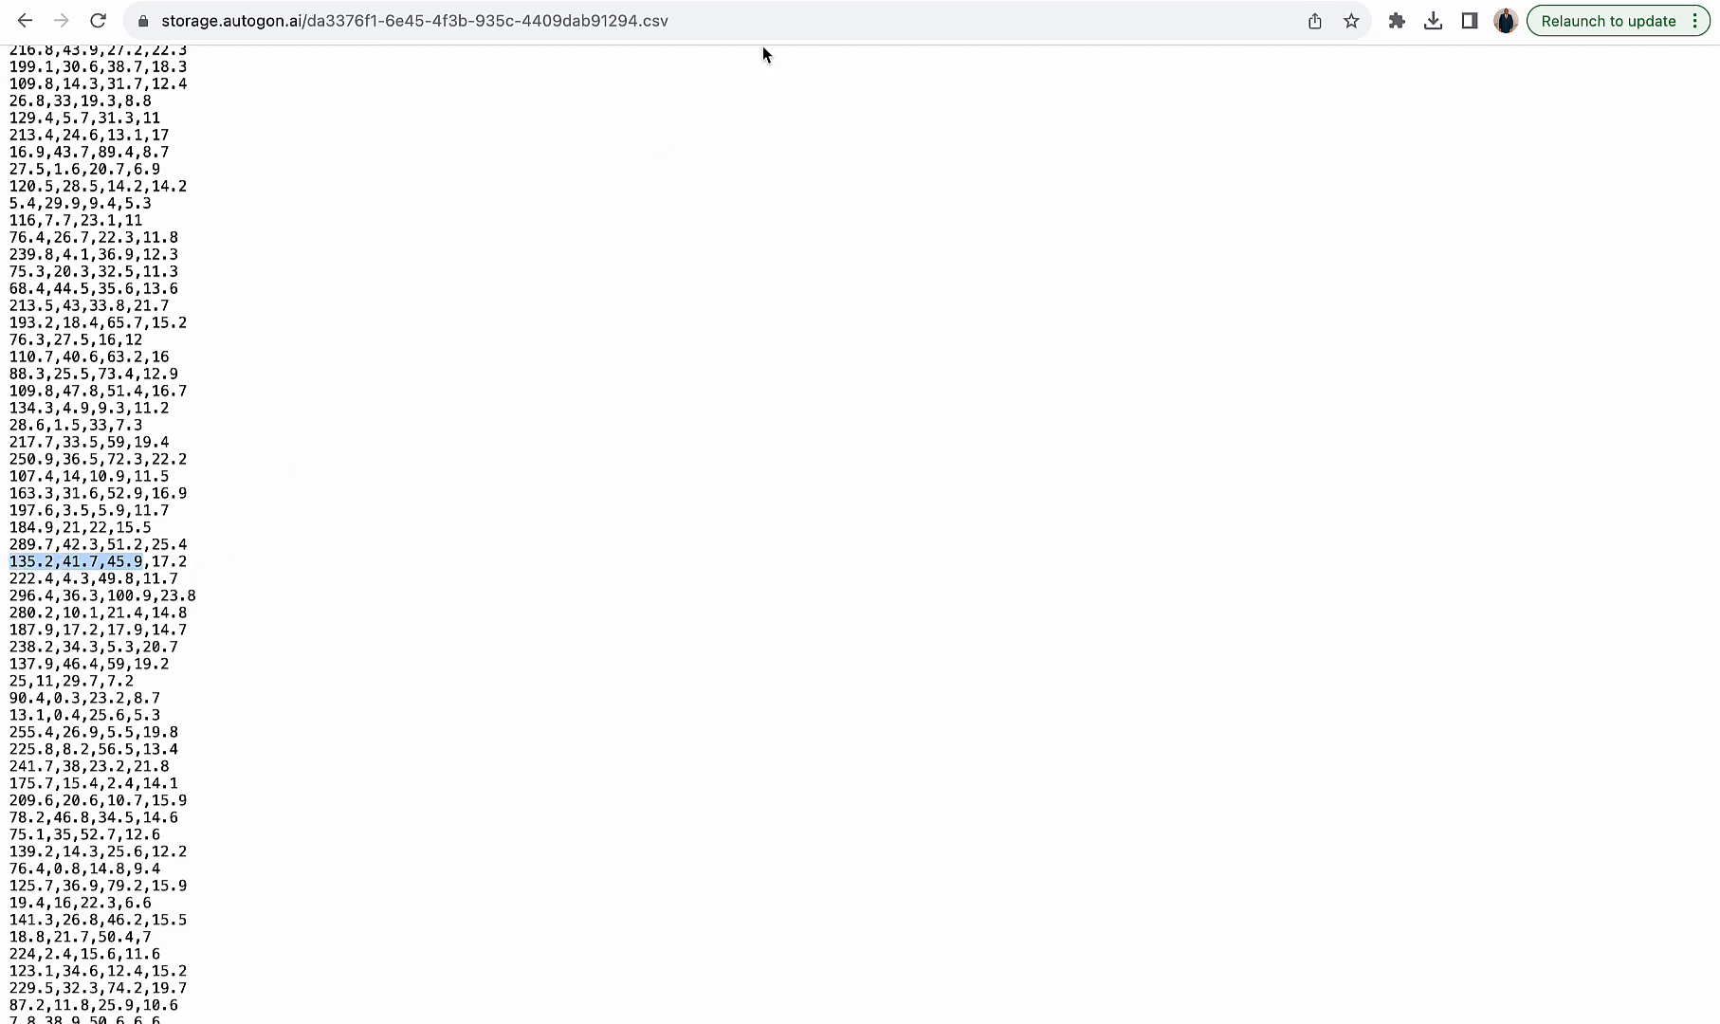
pyautogui.click(827, 1)
pyautogui.click(1302, 446)
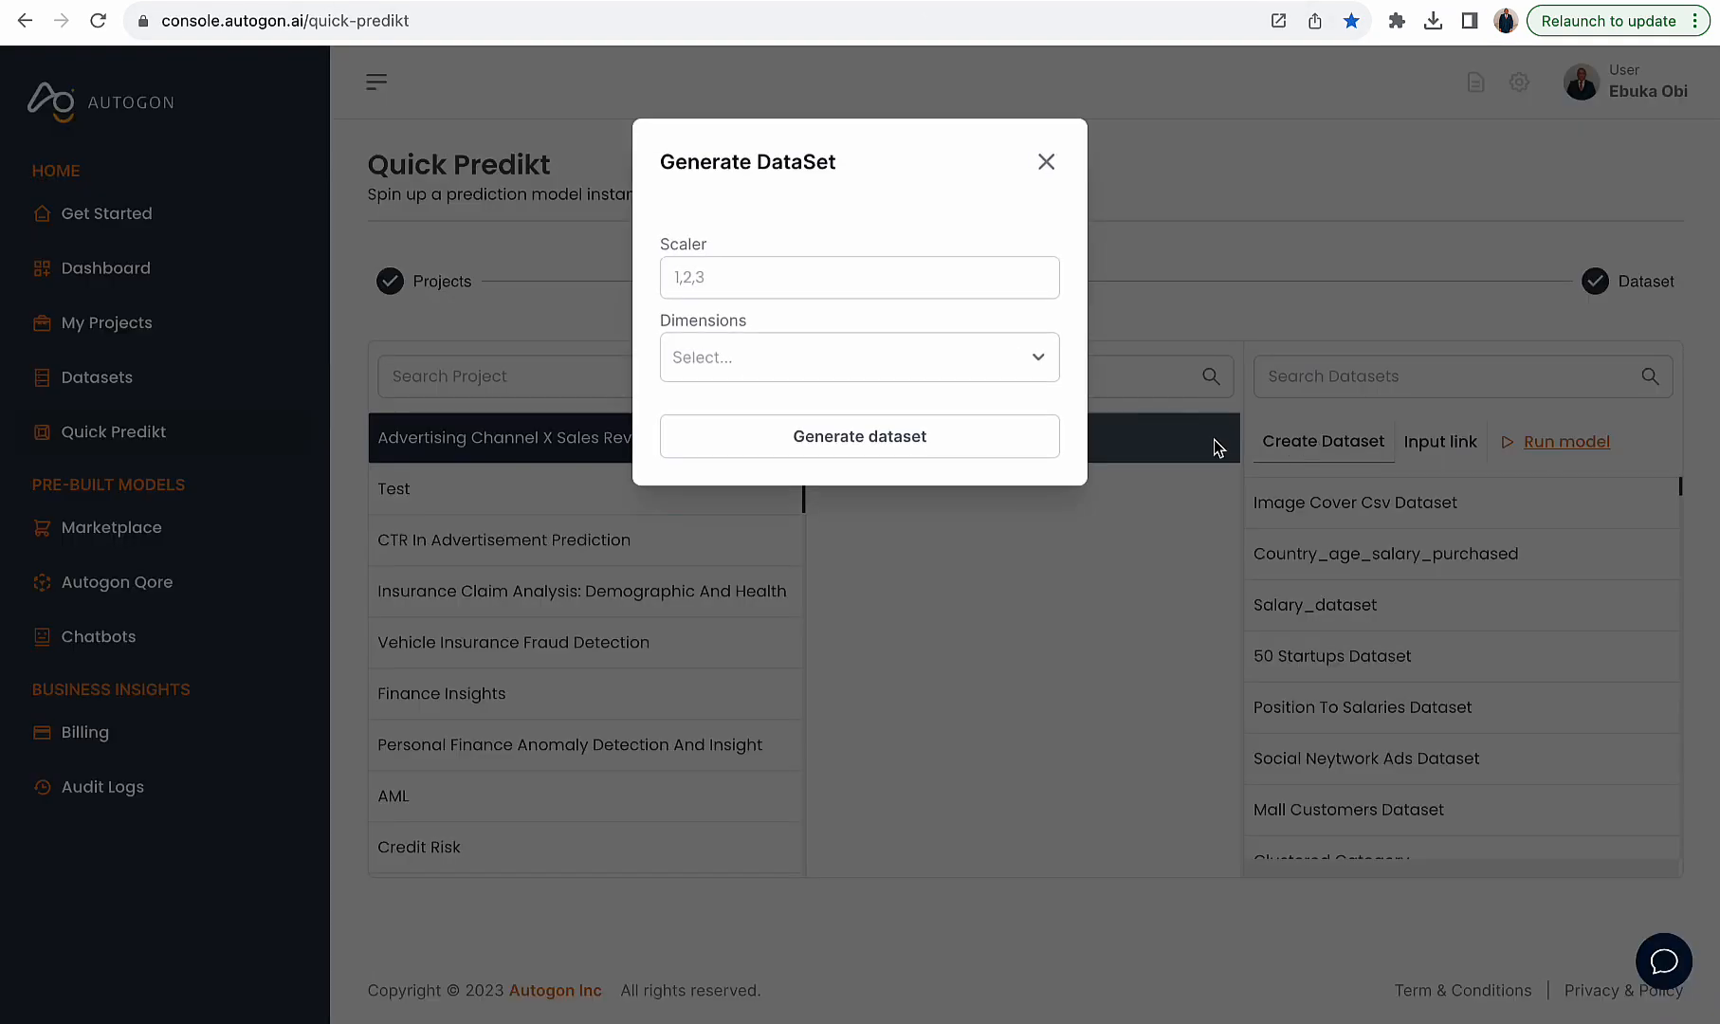
# - Generate a dataset from scaler values 135.2,41.7,45.9 with dimension 1, copy it and close the dialog
pyautogui.click(799, 279)
pyautogui.hotkey('ctrl', 'v')
pyautogui.click(780, 361)
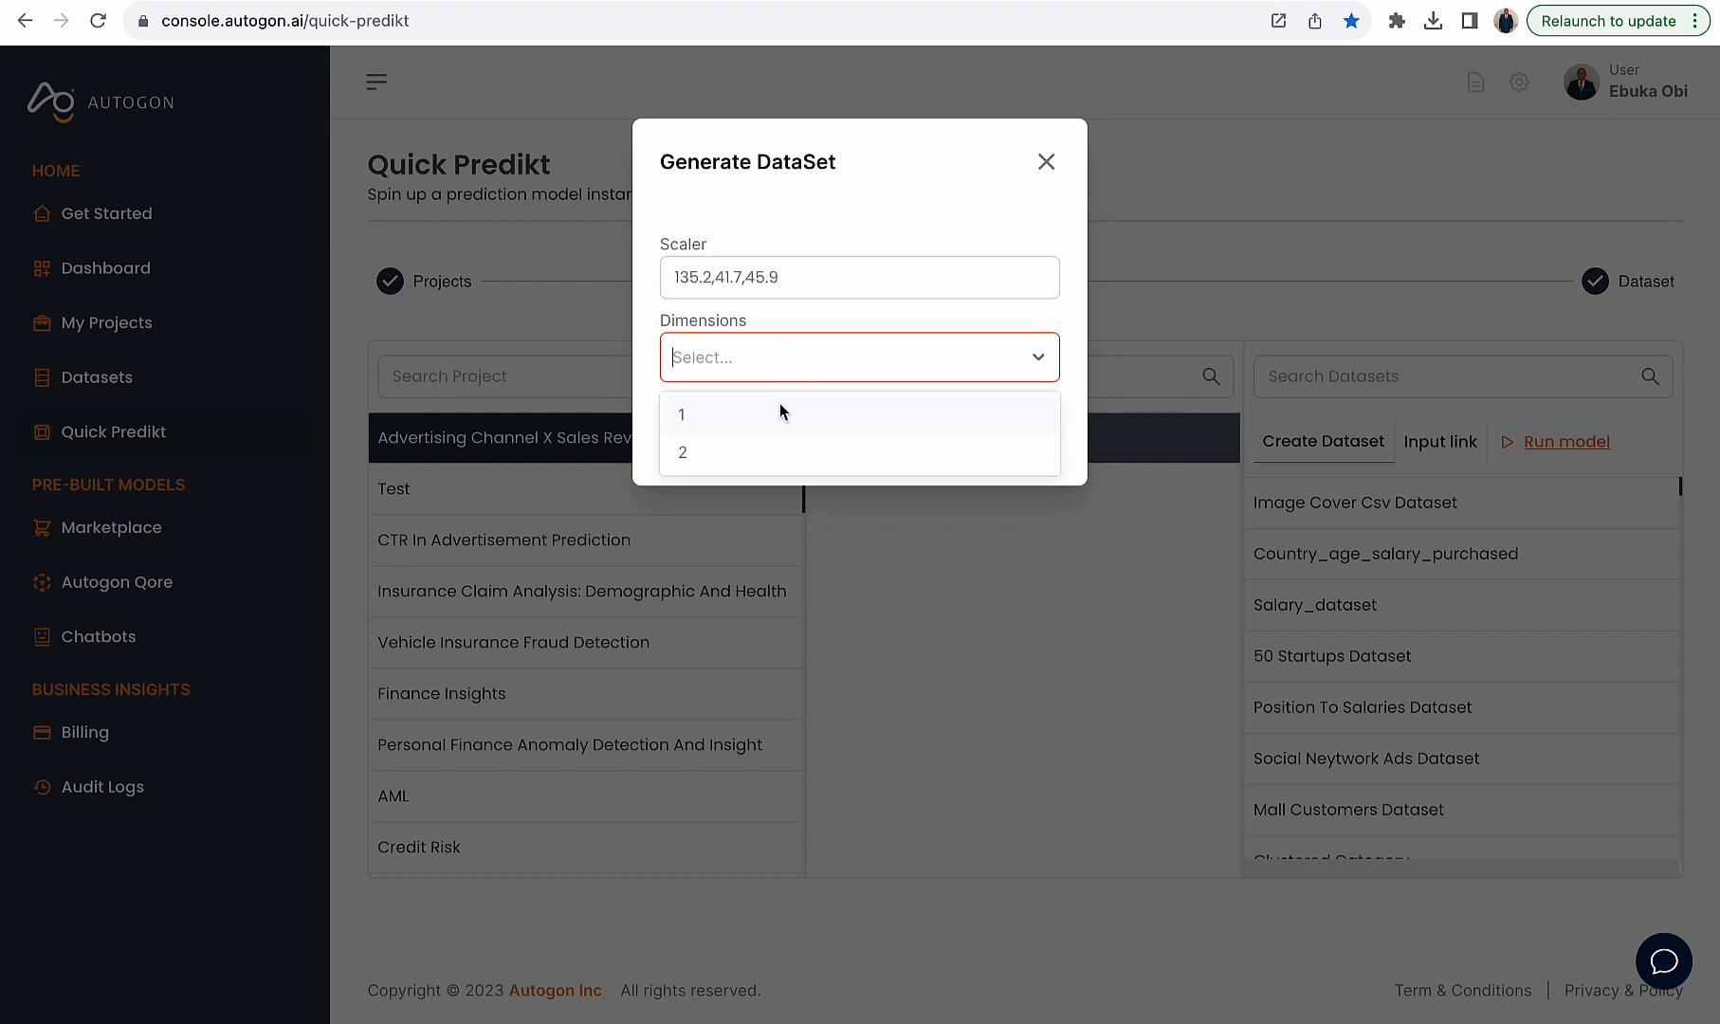
pyautogui.click(780, 411)
pyautogui.click(806, 454)
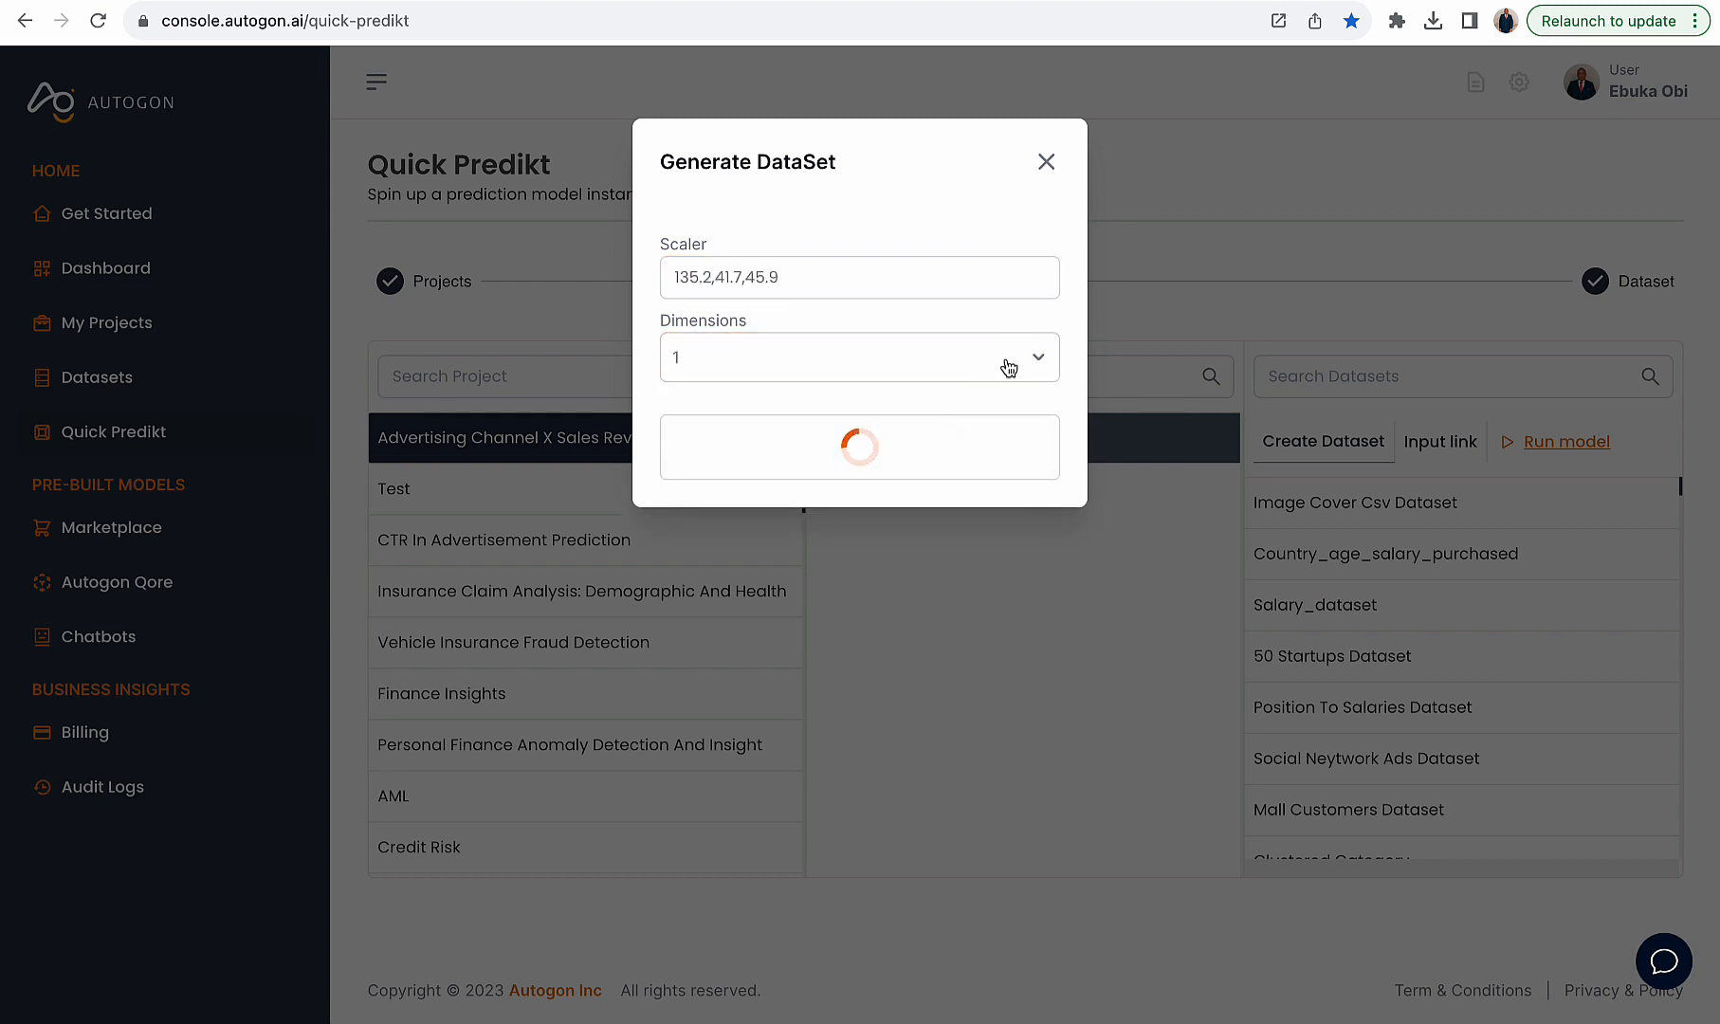
pyautogui.click(875, 259)
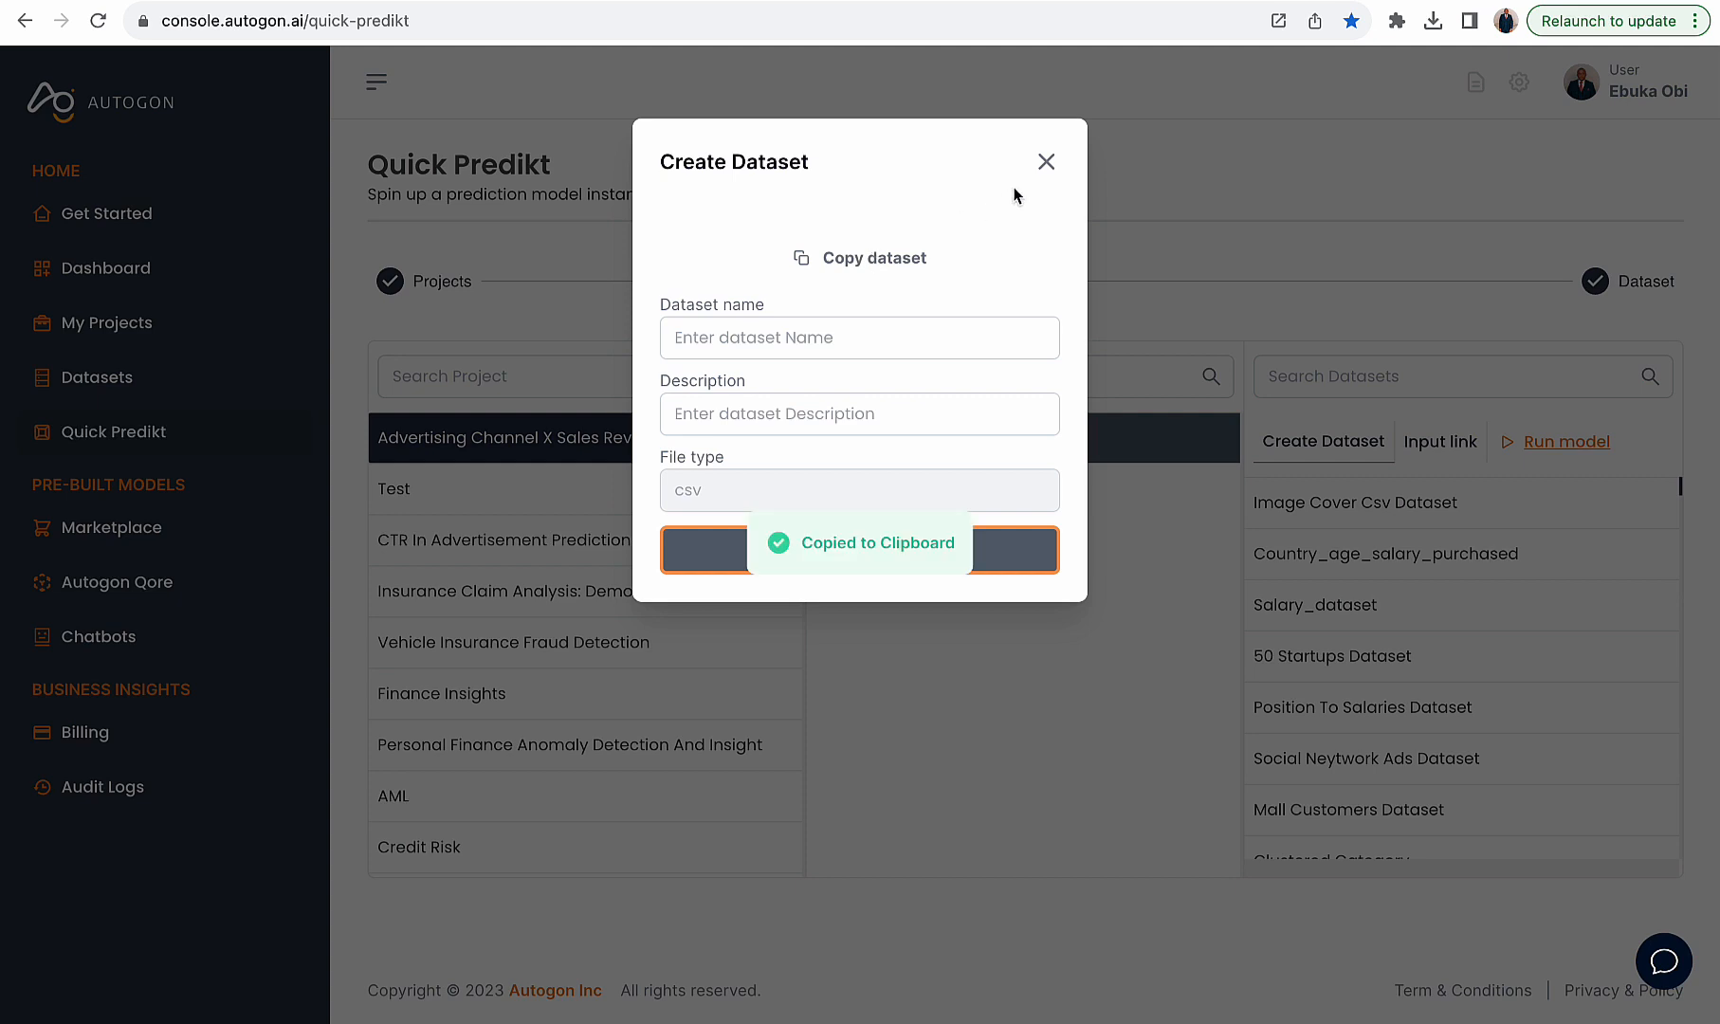
pyautogui.click(1043, 163)
# - Replace the input link with the new dataset link and predict using the Pipeline method with sales_forecast_pipeline
pyautogui.click(1443, 452)
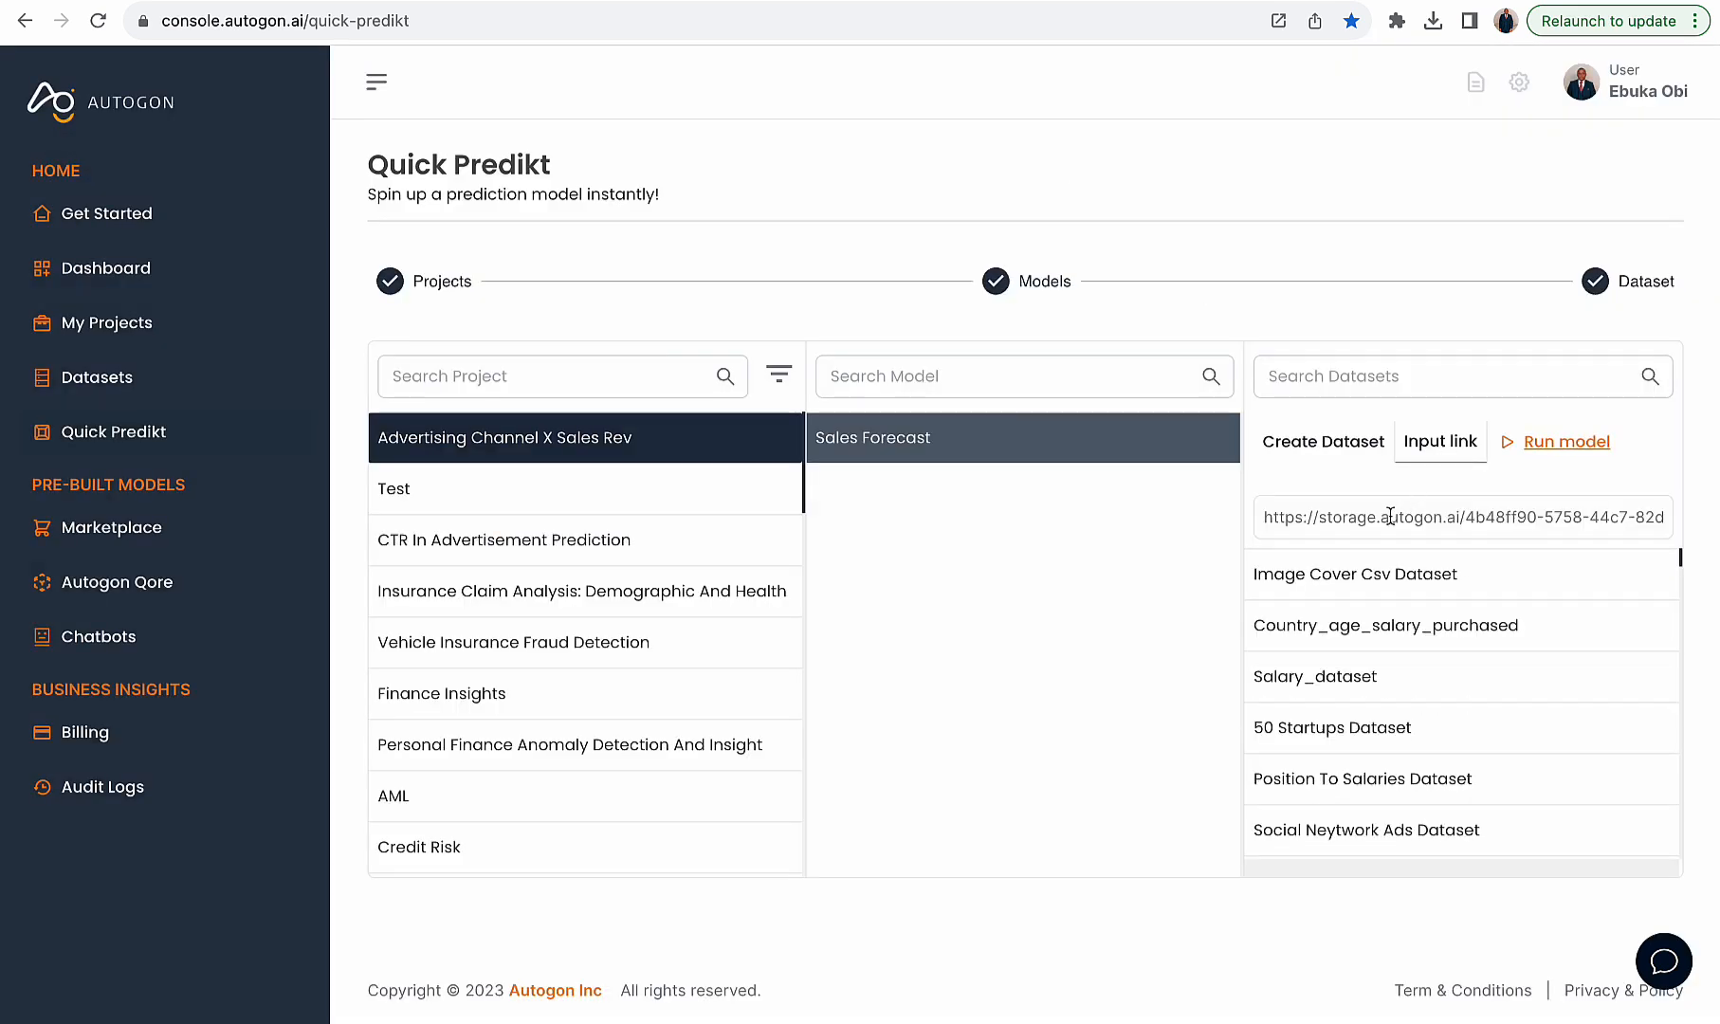
pyautogui.hotkey('ctrl', 'a')
pyautogui.press('BackSpace')
pyautogui.hotkey('ctrl', 'v')
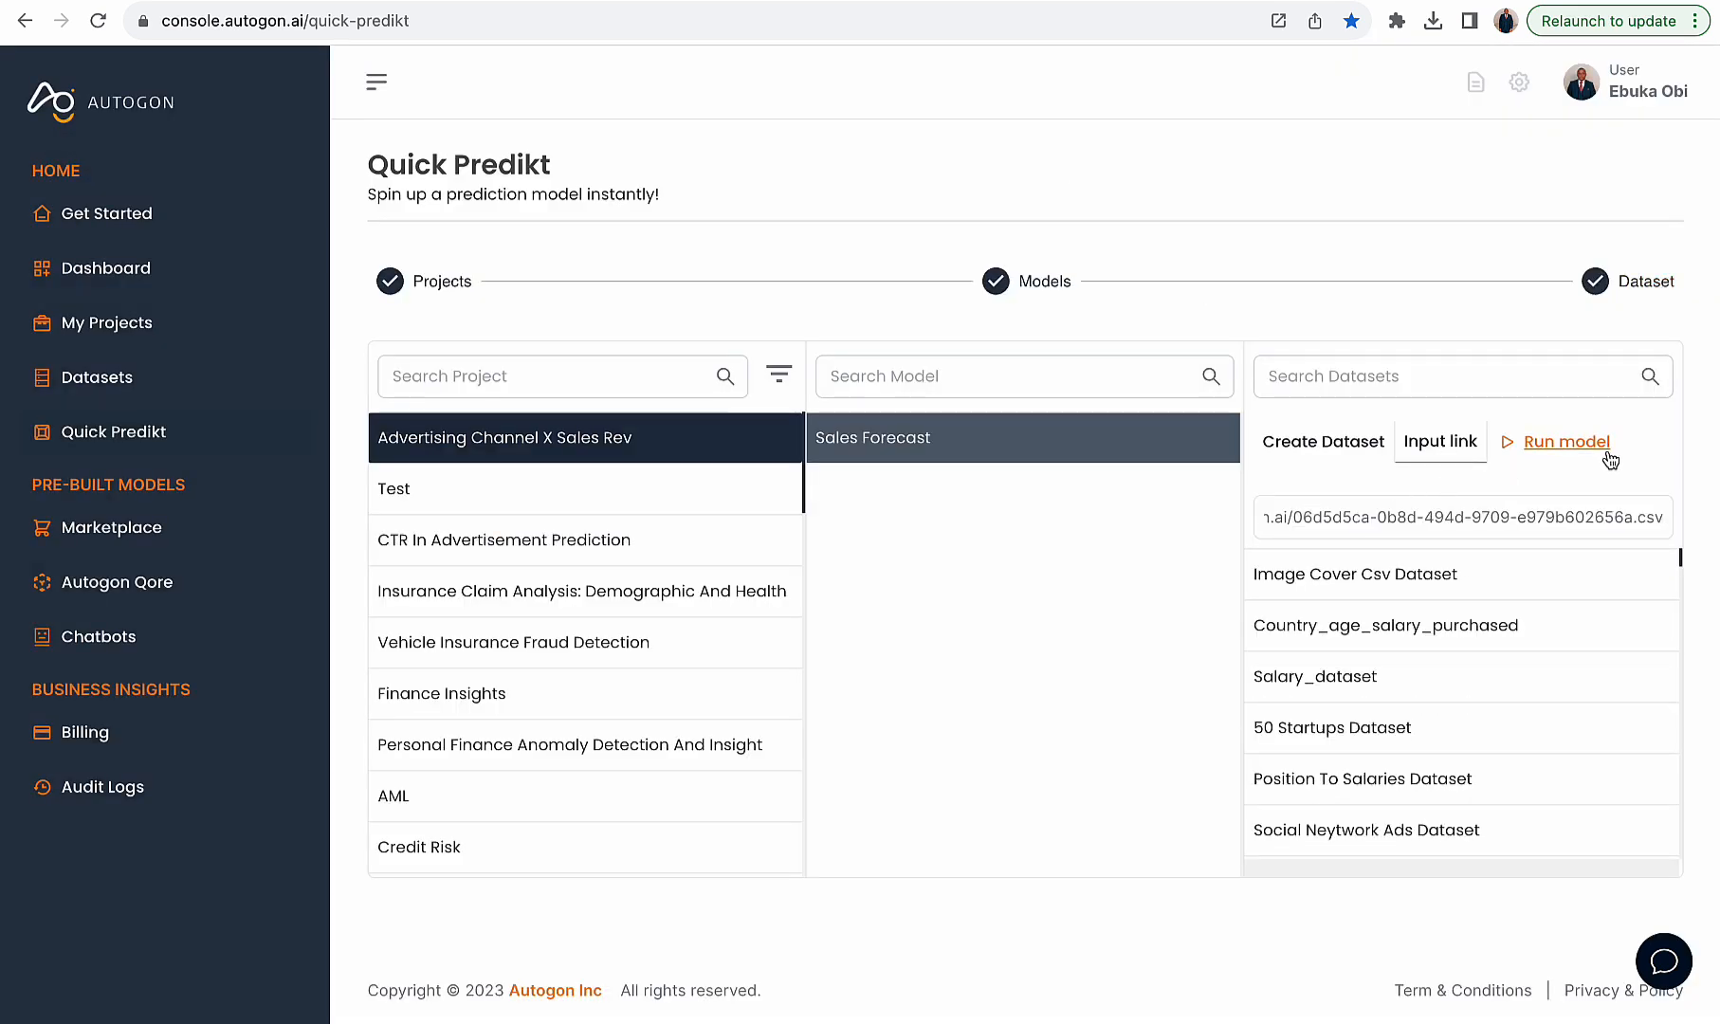
pyautogui.click(1567, 443)
pyautogui.click(915, 264)
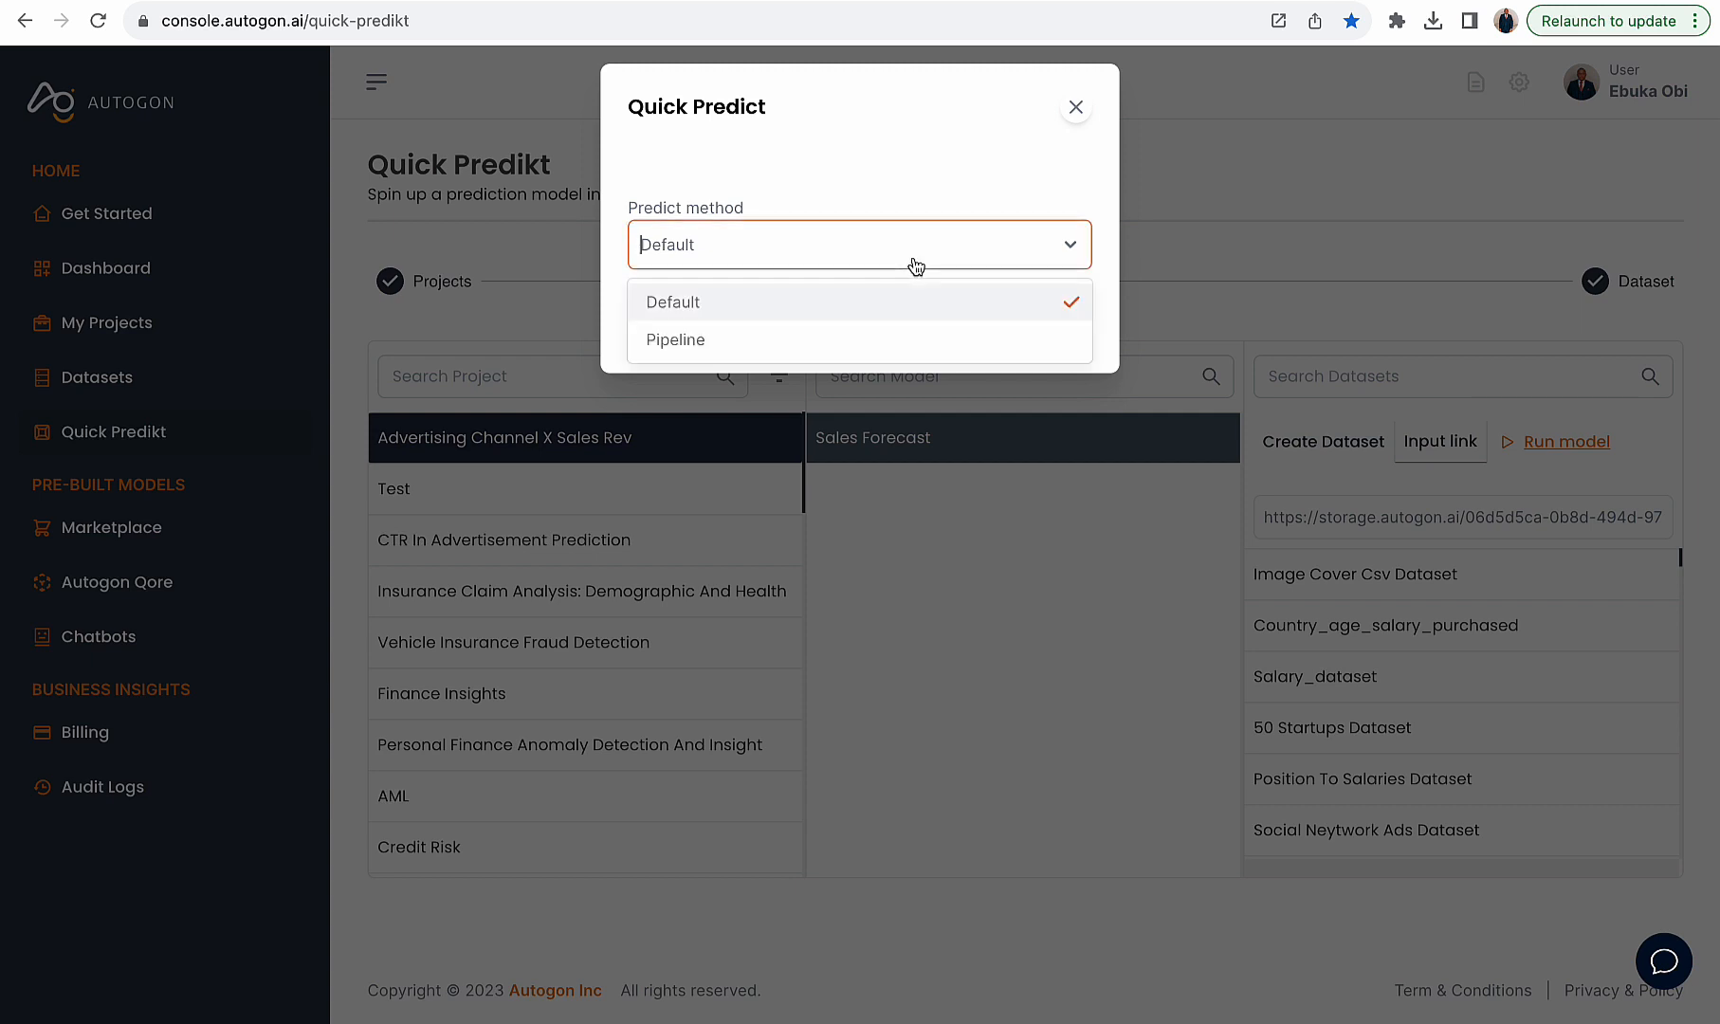
pyautogui.click(861, 341)
pyautogui.click(856, 360)
pyautogui.click(841, 422)
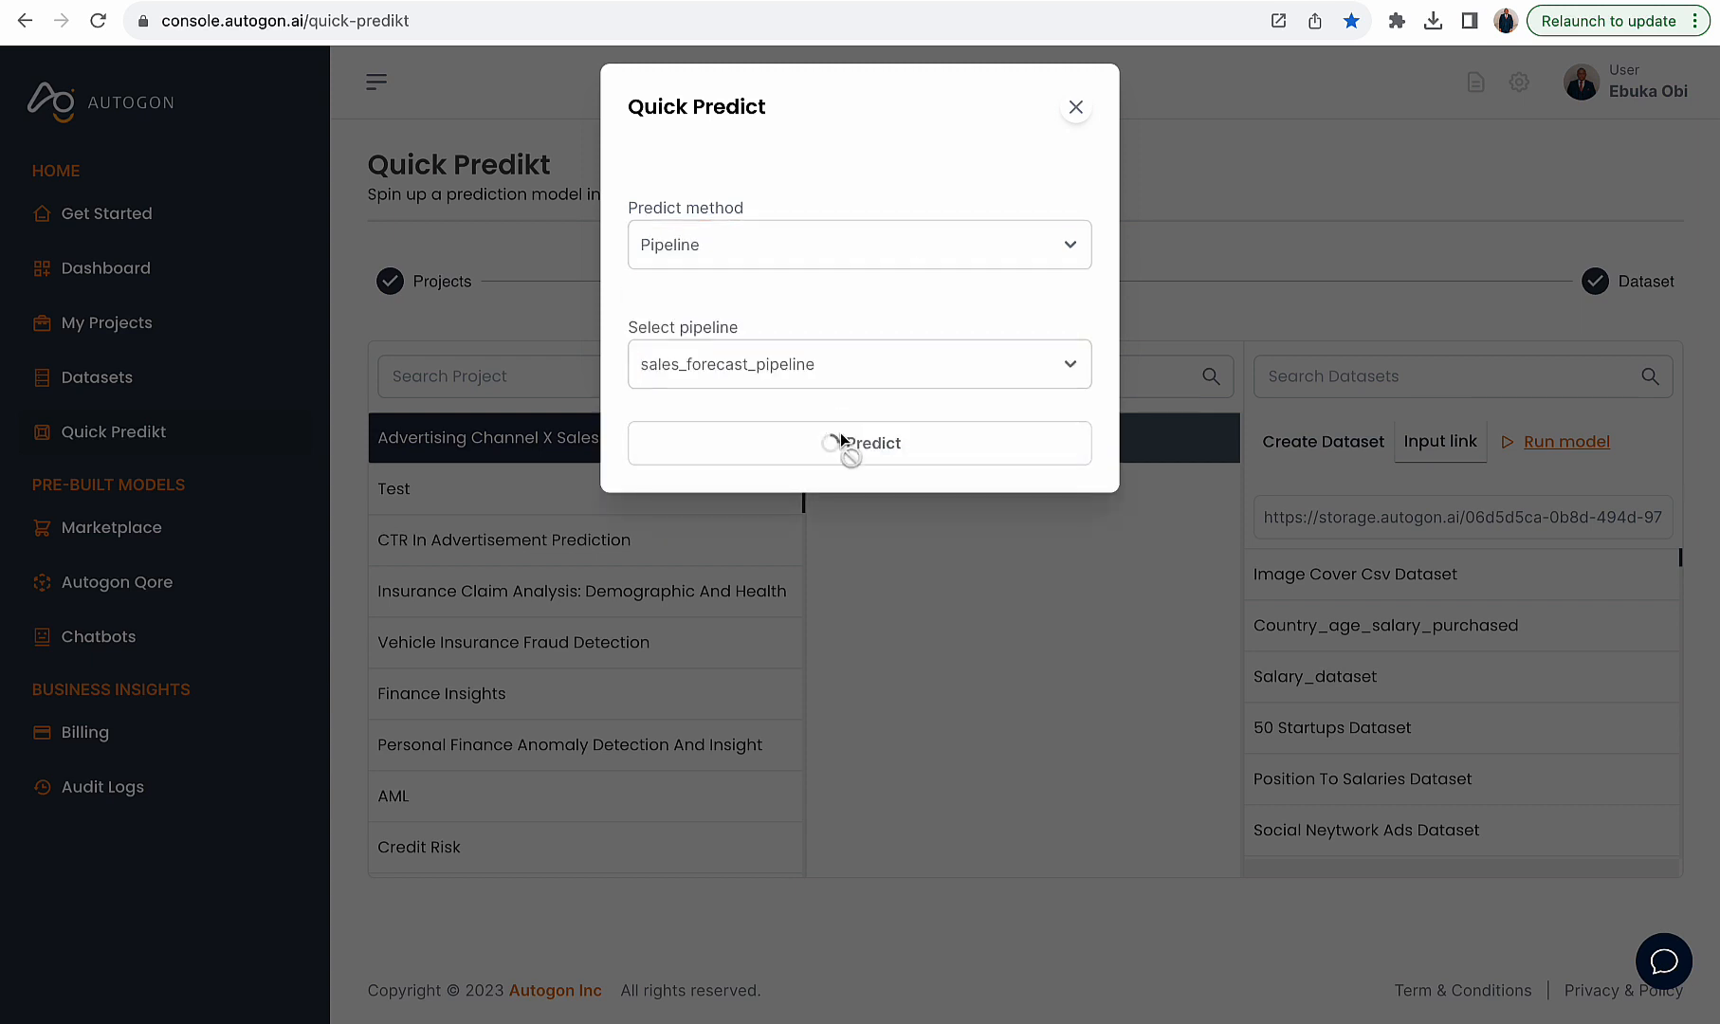
pyautogui.click(845, 442)
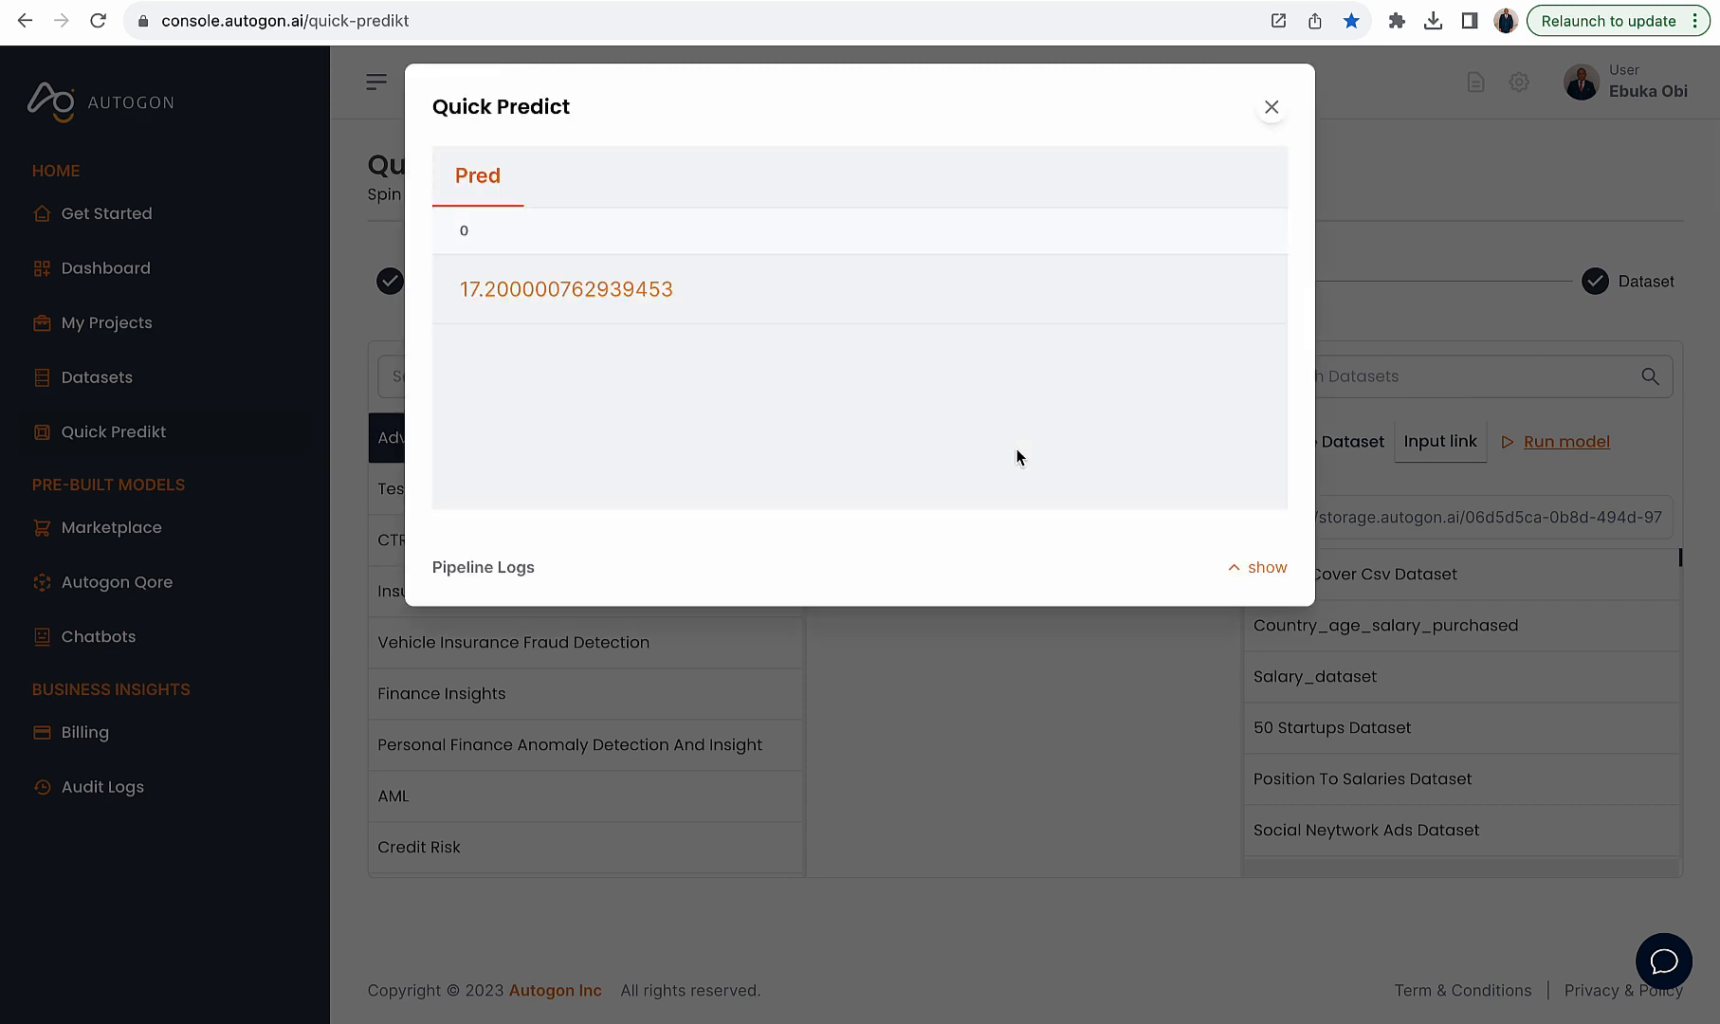
# - Compare the predicted value with the sales value in the CSV row, then close the results
pyautogui.moveTo(500, 296); pyautogui.dragTo(444, 296)
pyautogui.click(1024, 0)
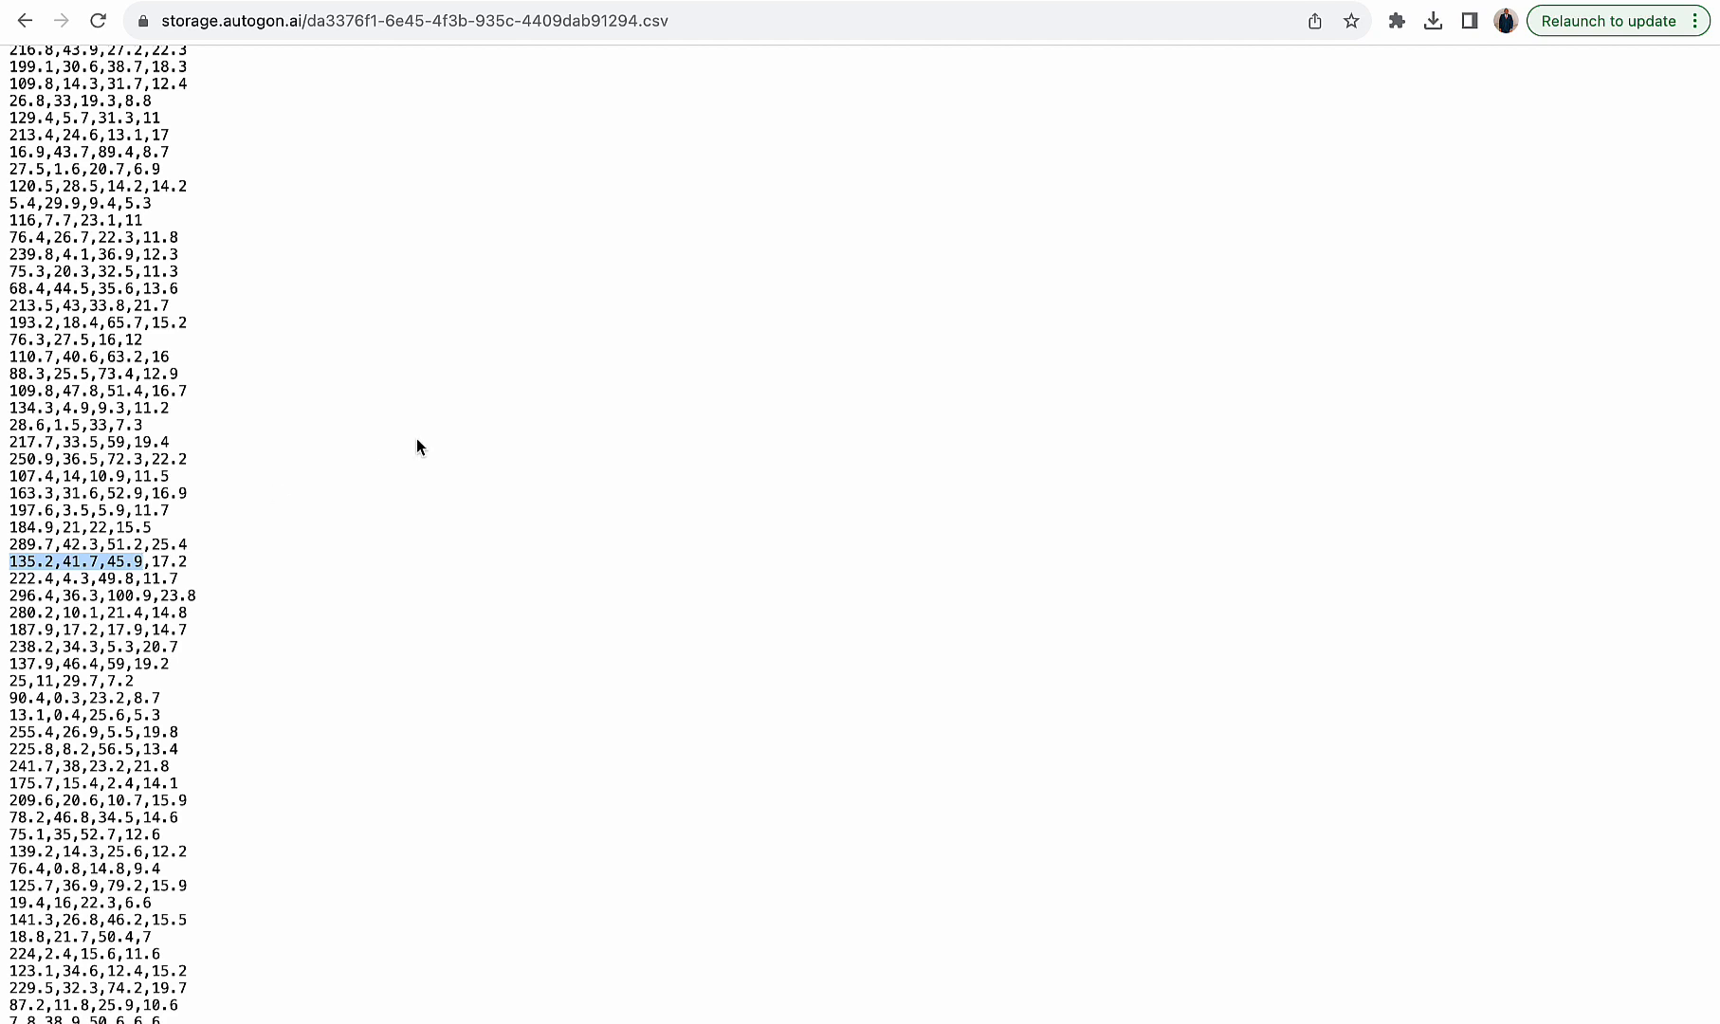
pyautogui.hotkey('ctrl', 'shift', 'Tab')
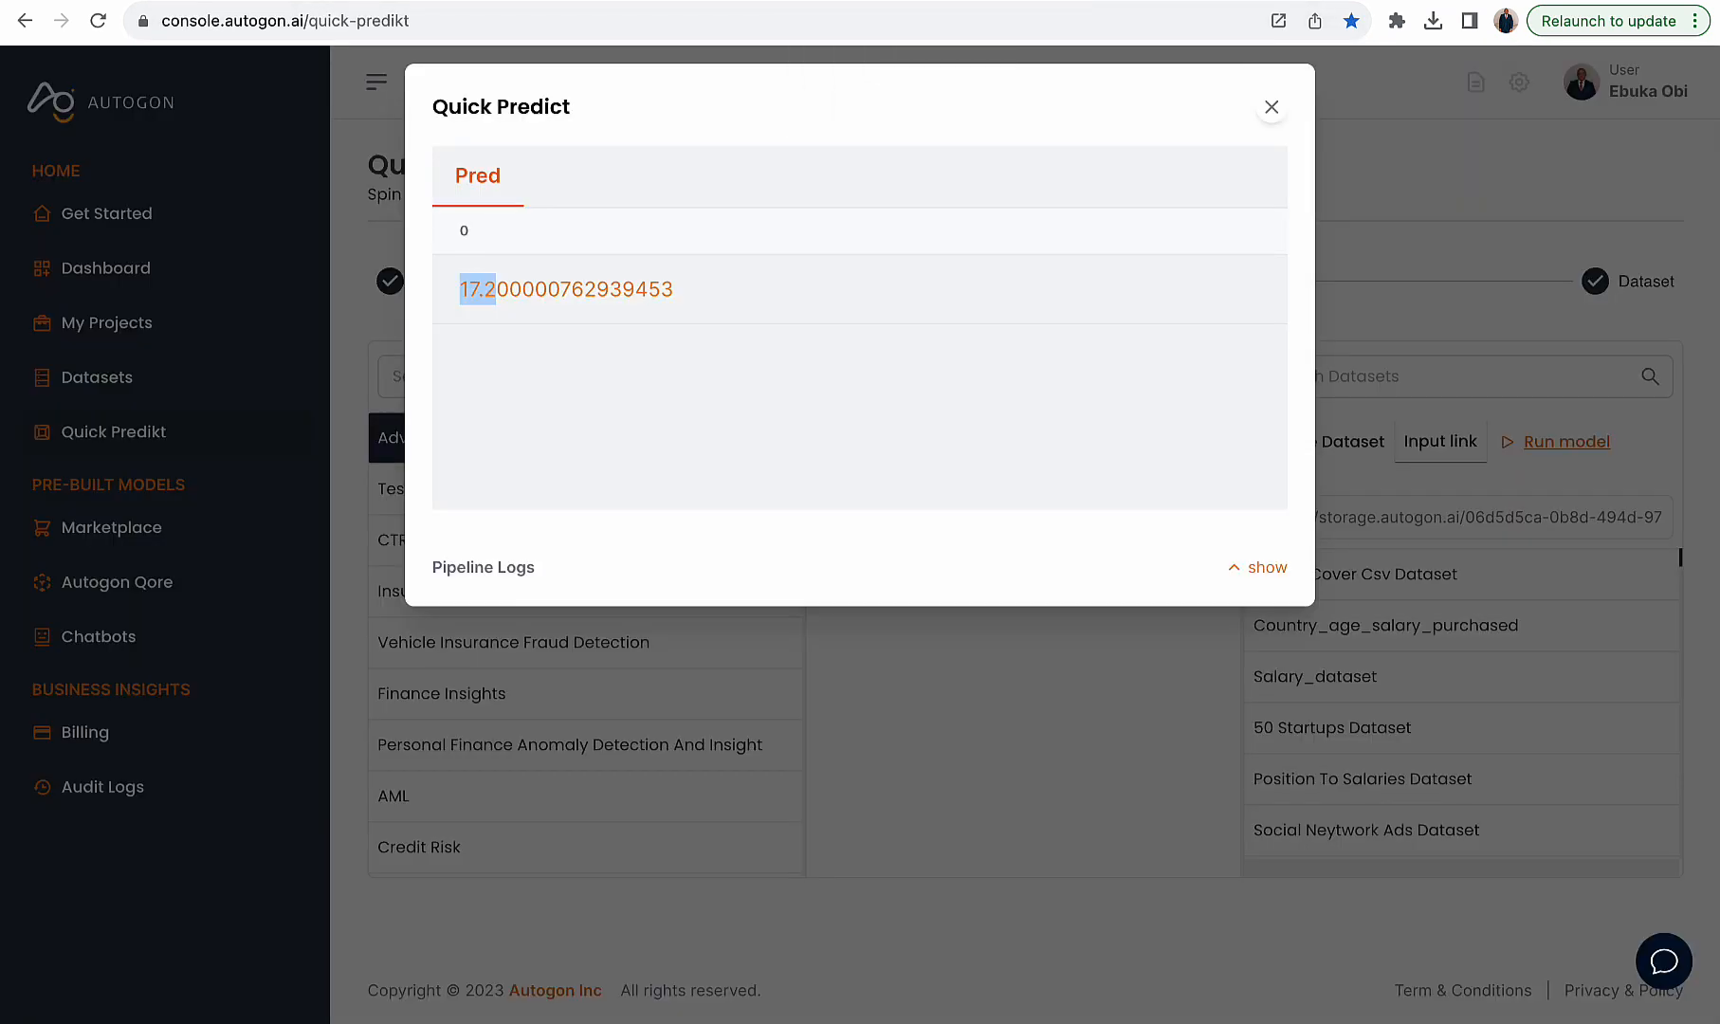
pyautogui.click(1272, 109)
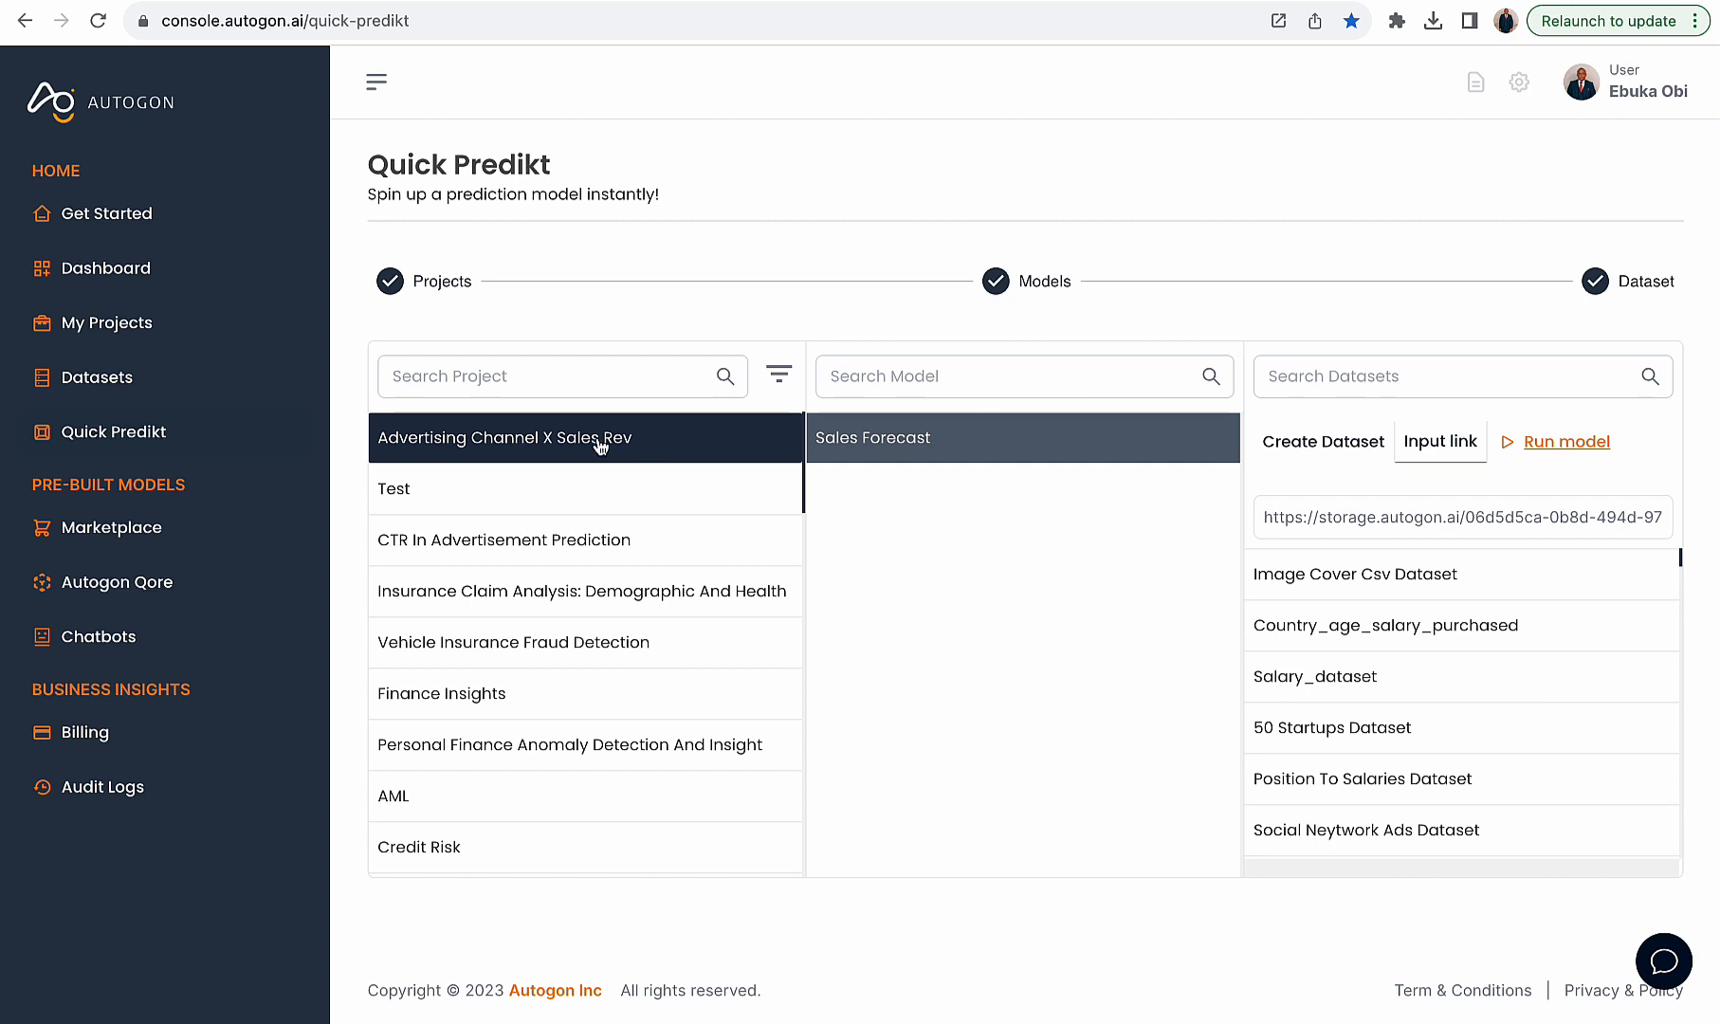
# - Switch to Postman and paste the dataset link as the data value in the Pipeline Prediction request body
pyautogui.tripleClick(1301, 510)
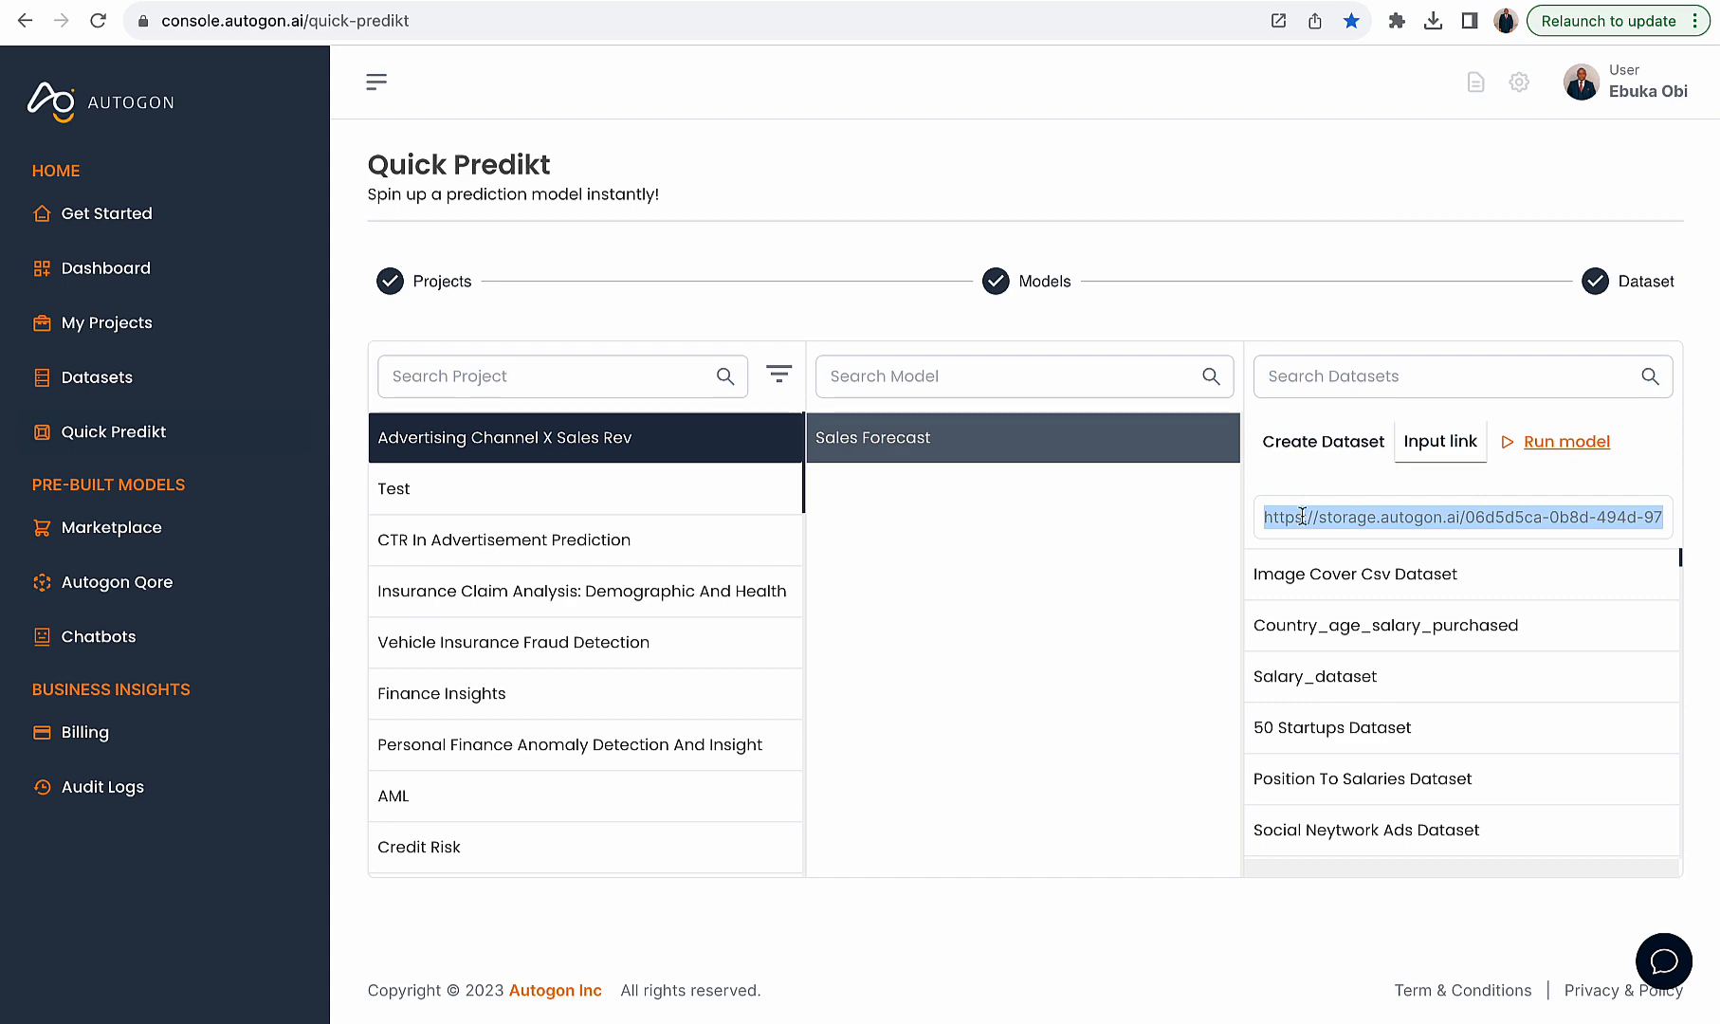
pyautogui.hotkey('ctrl', 'Up')
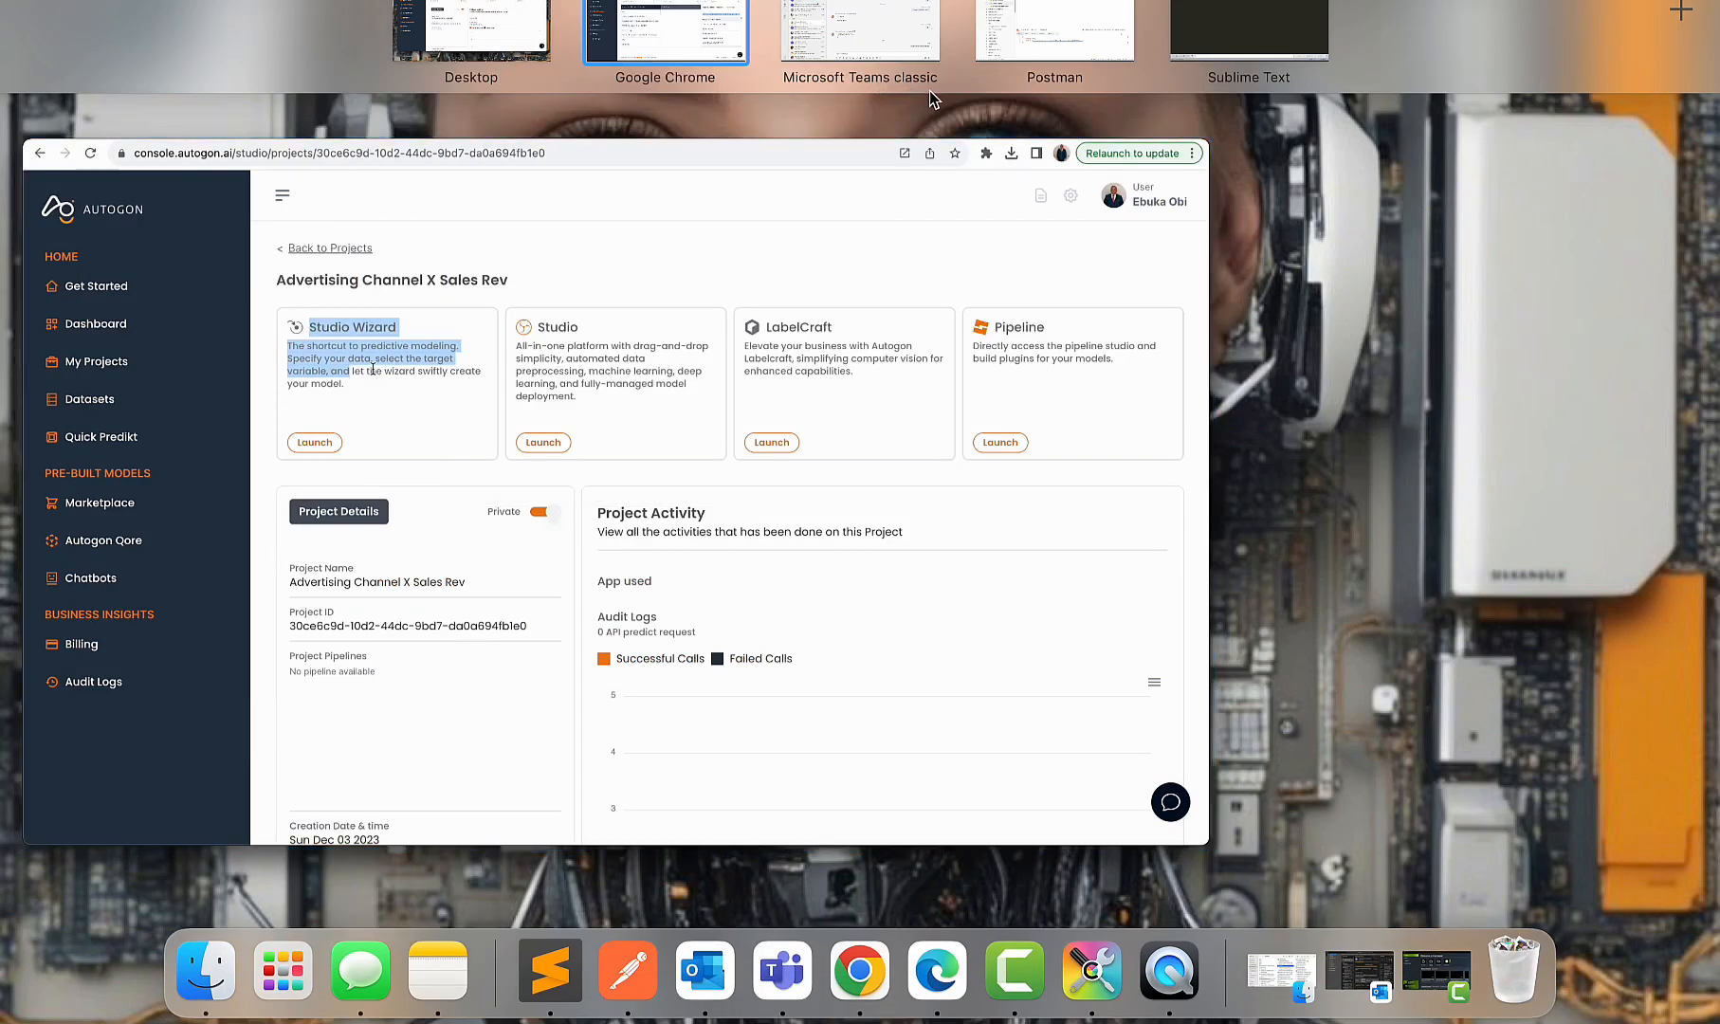
pyautogui.click(1100, 36)
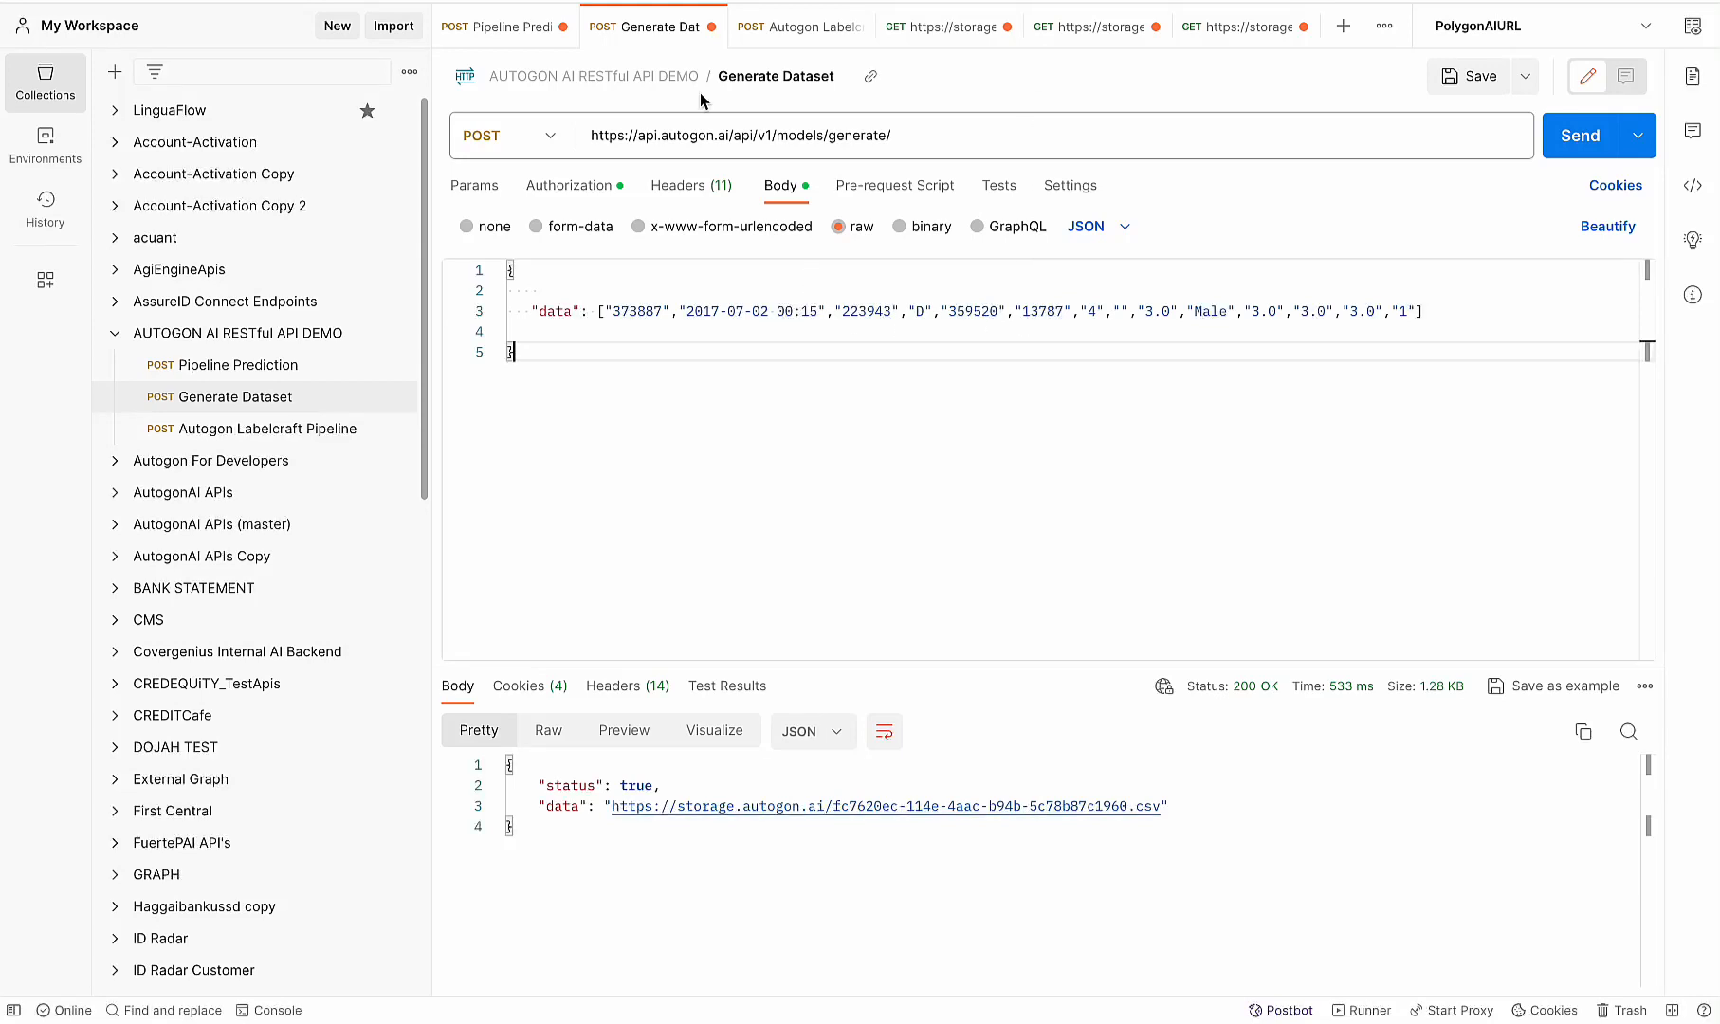
pyautogui.click(529, 36)
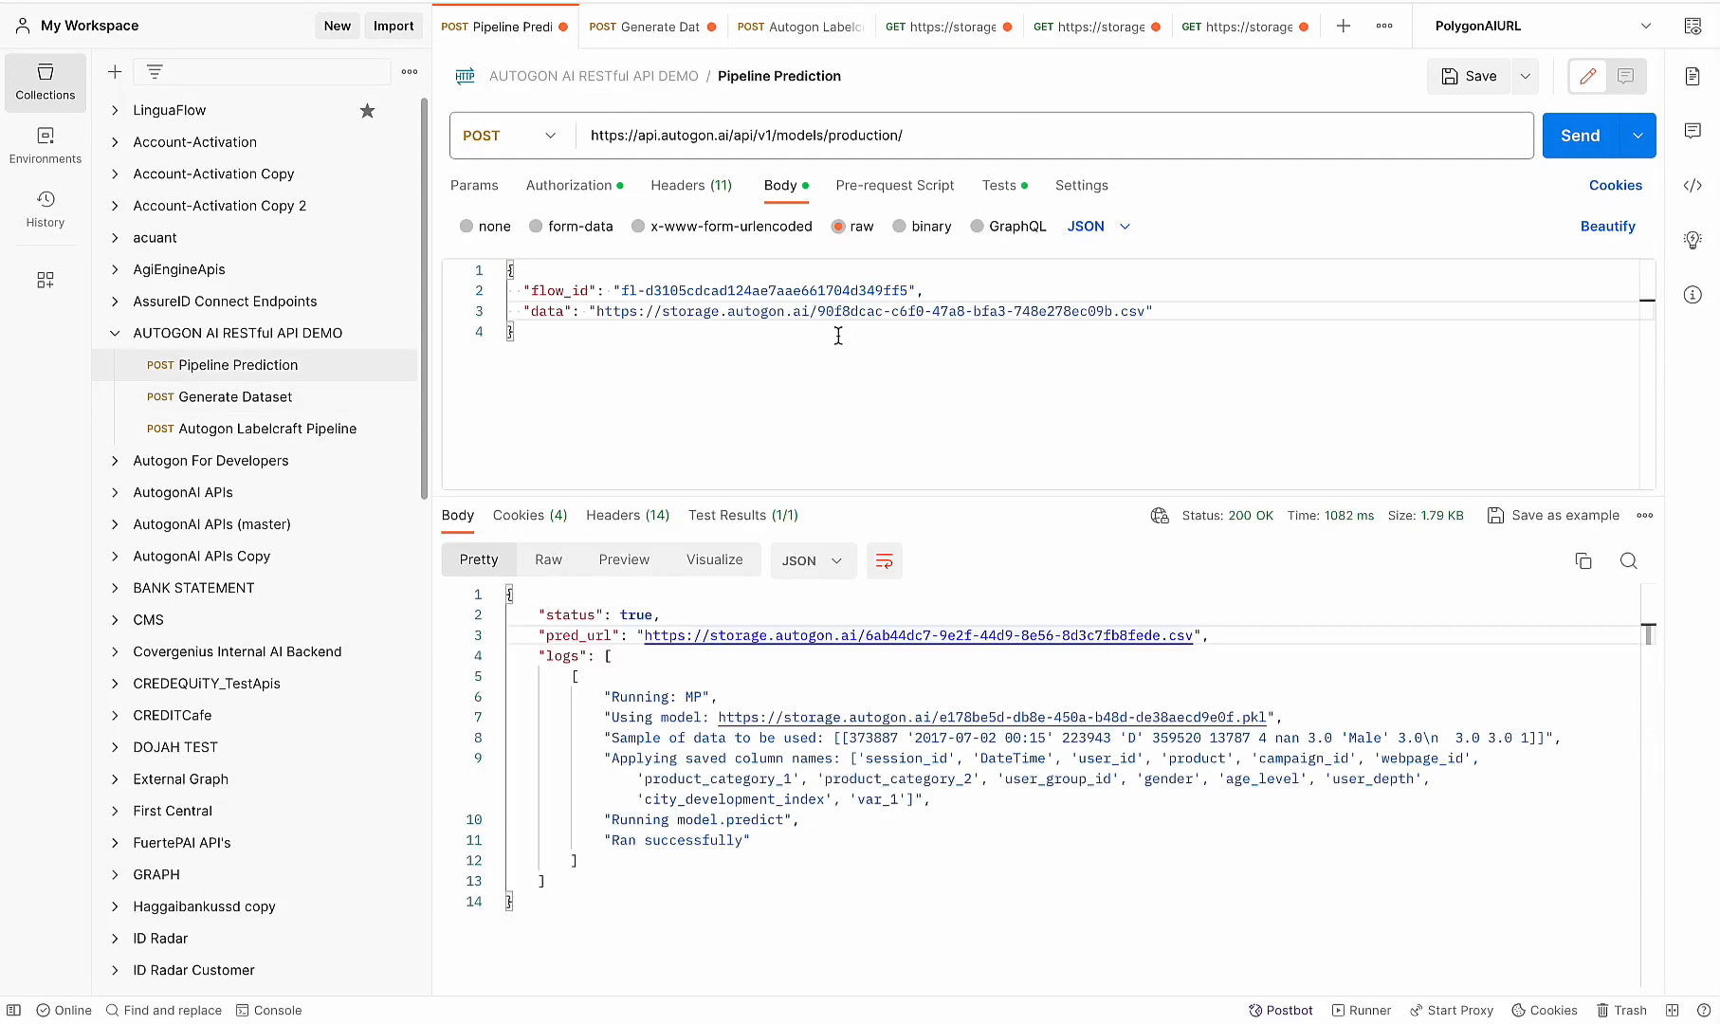
pyautogui.moveTo(1148, 311); pyautogui.dragTo(598, 317)
pyautogui.press('super+v')
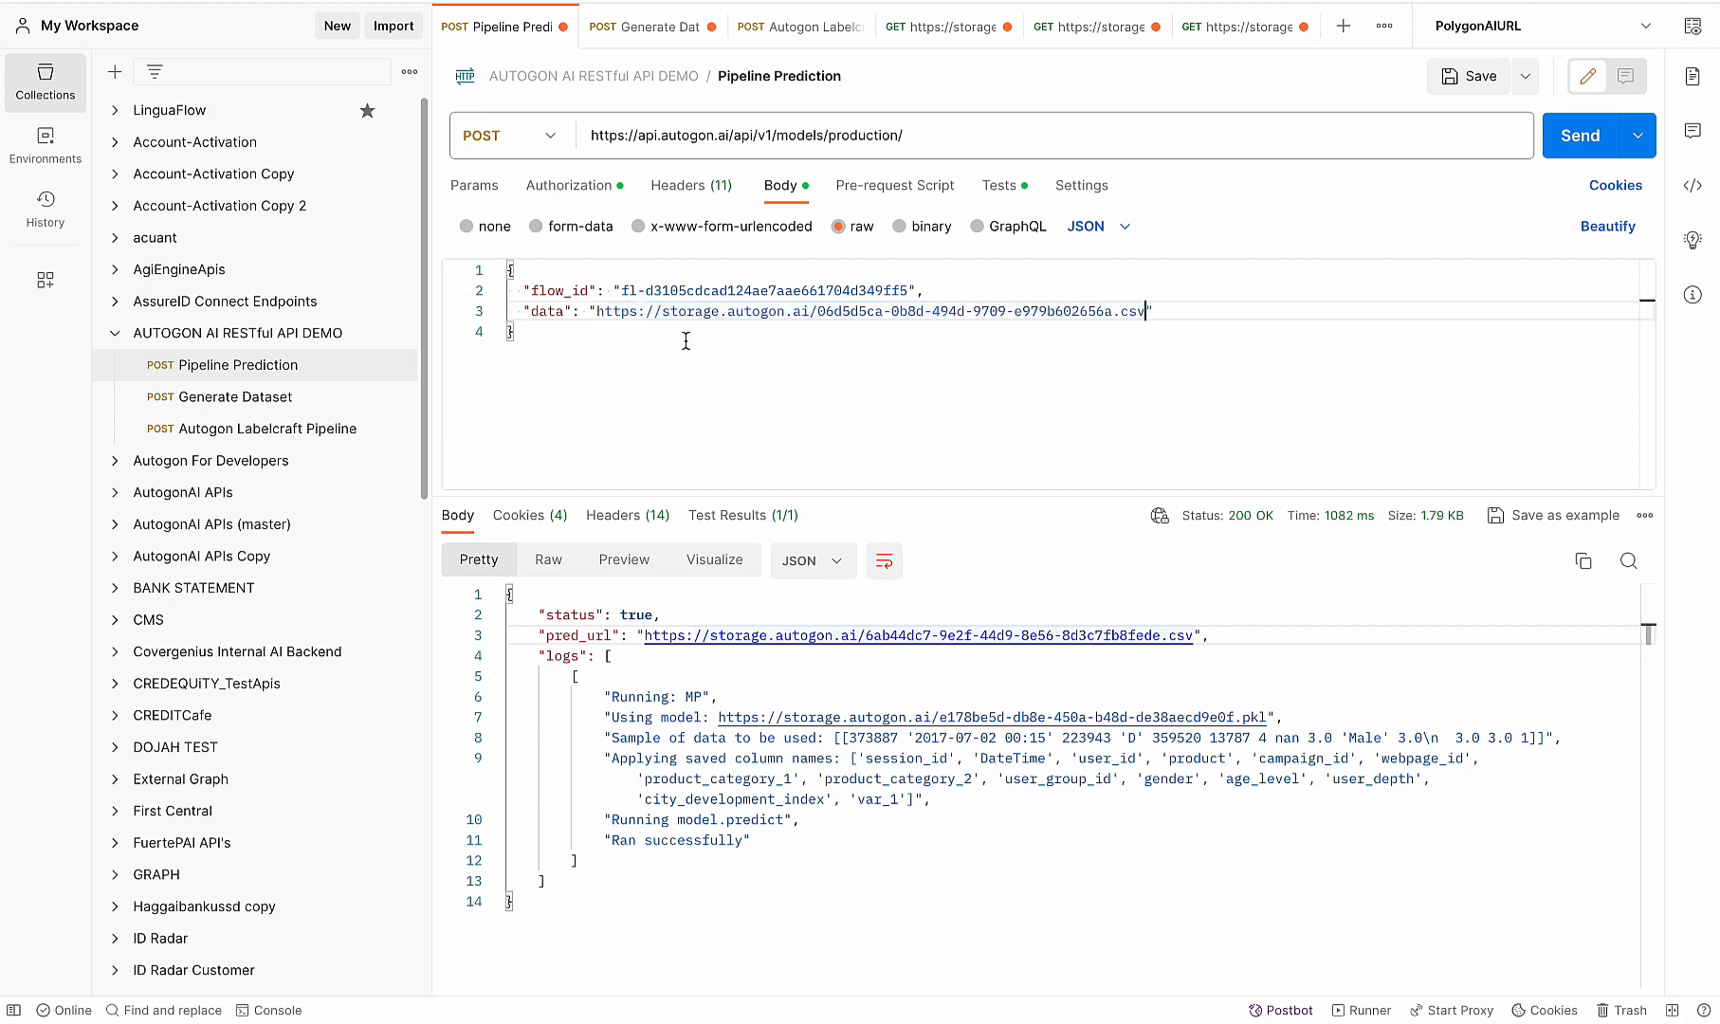
# - Back in Autogon, open the Advertising Channel X Sales Rev project details and copy the sales_forecast_pipeline ID
pyautogui.hotkey('ctrl', 'Up')
pyautogui.click(682, 36)
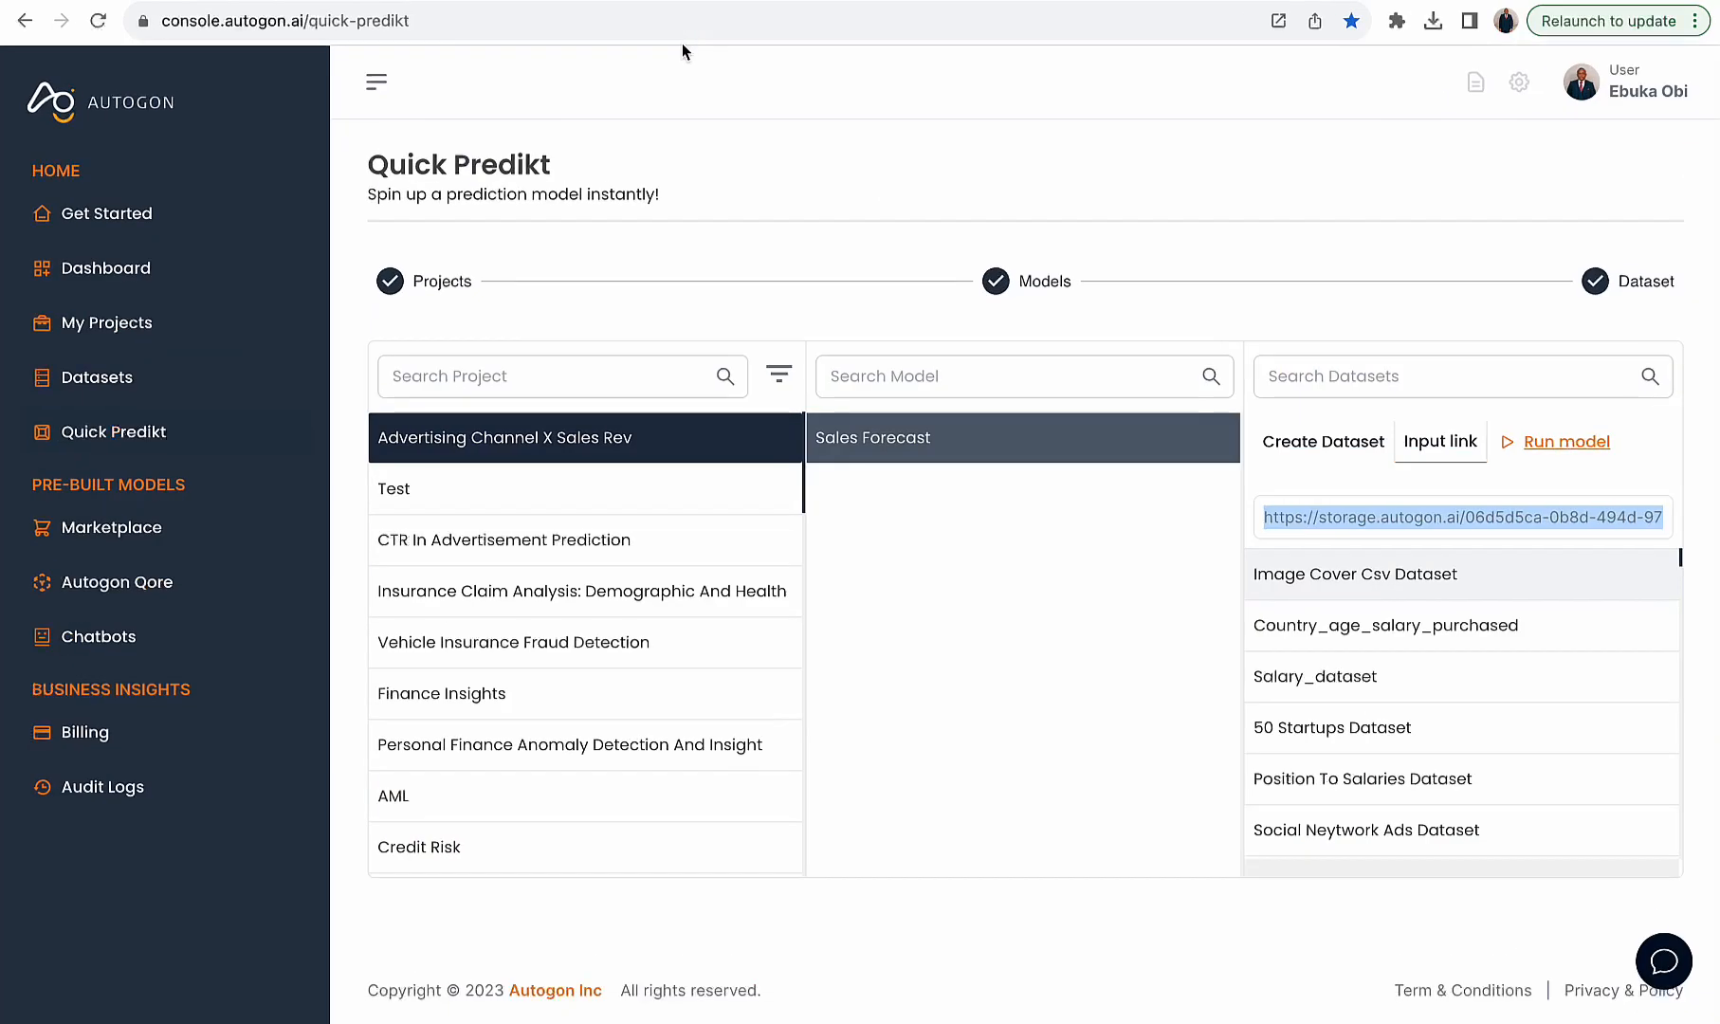
pyautogui.click(156, 332)
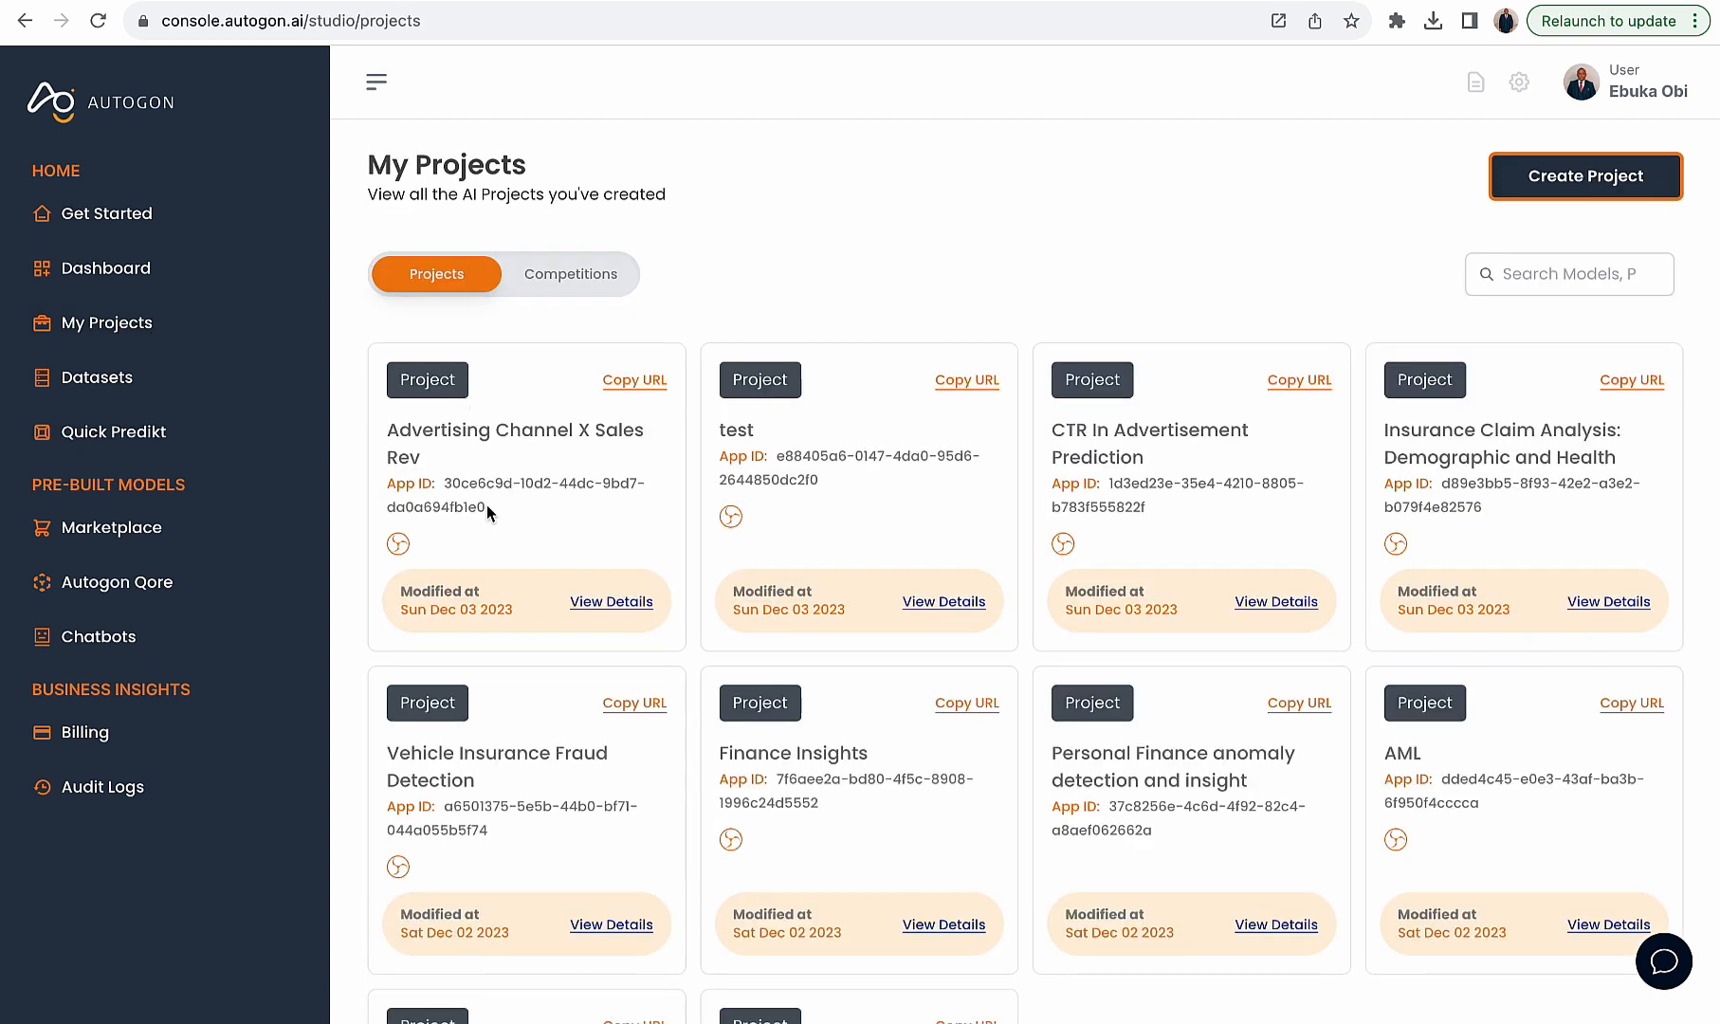
pyautogui.moveTo(432, 472); pyautogui.dragTo(389, 433)
pyautogui.click(643, 607)
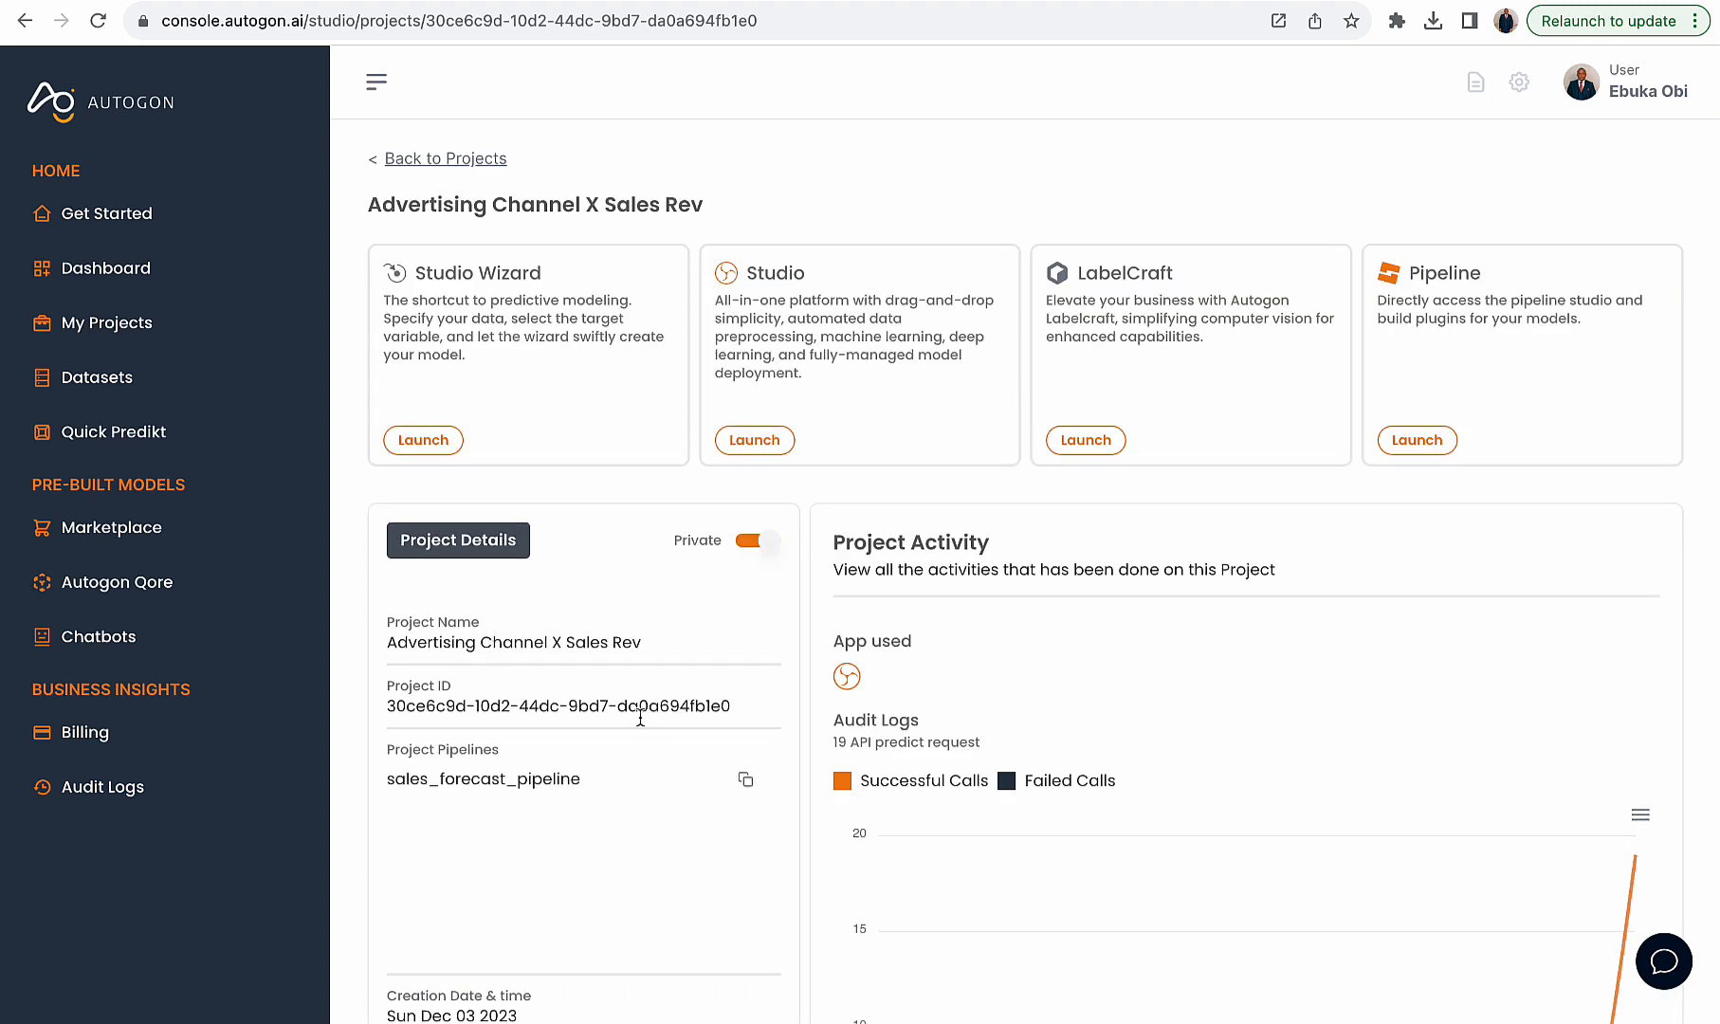
pyautogui.click(742, 779)
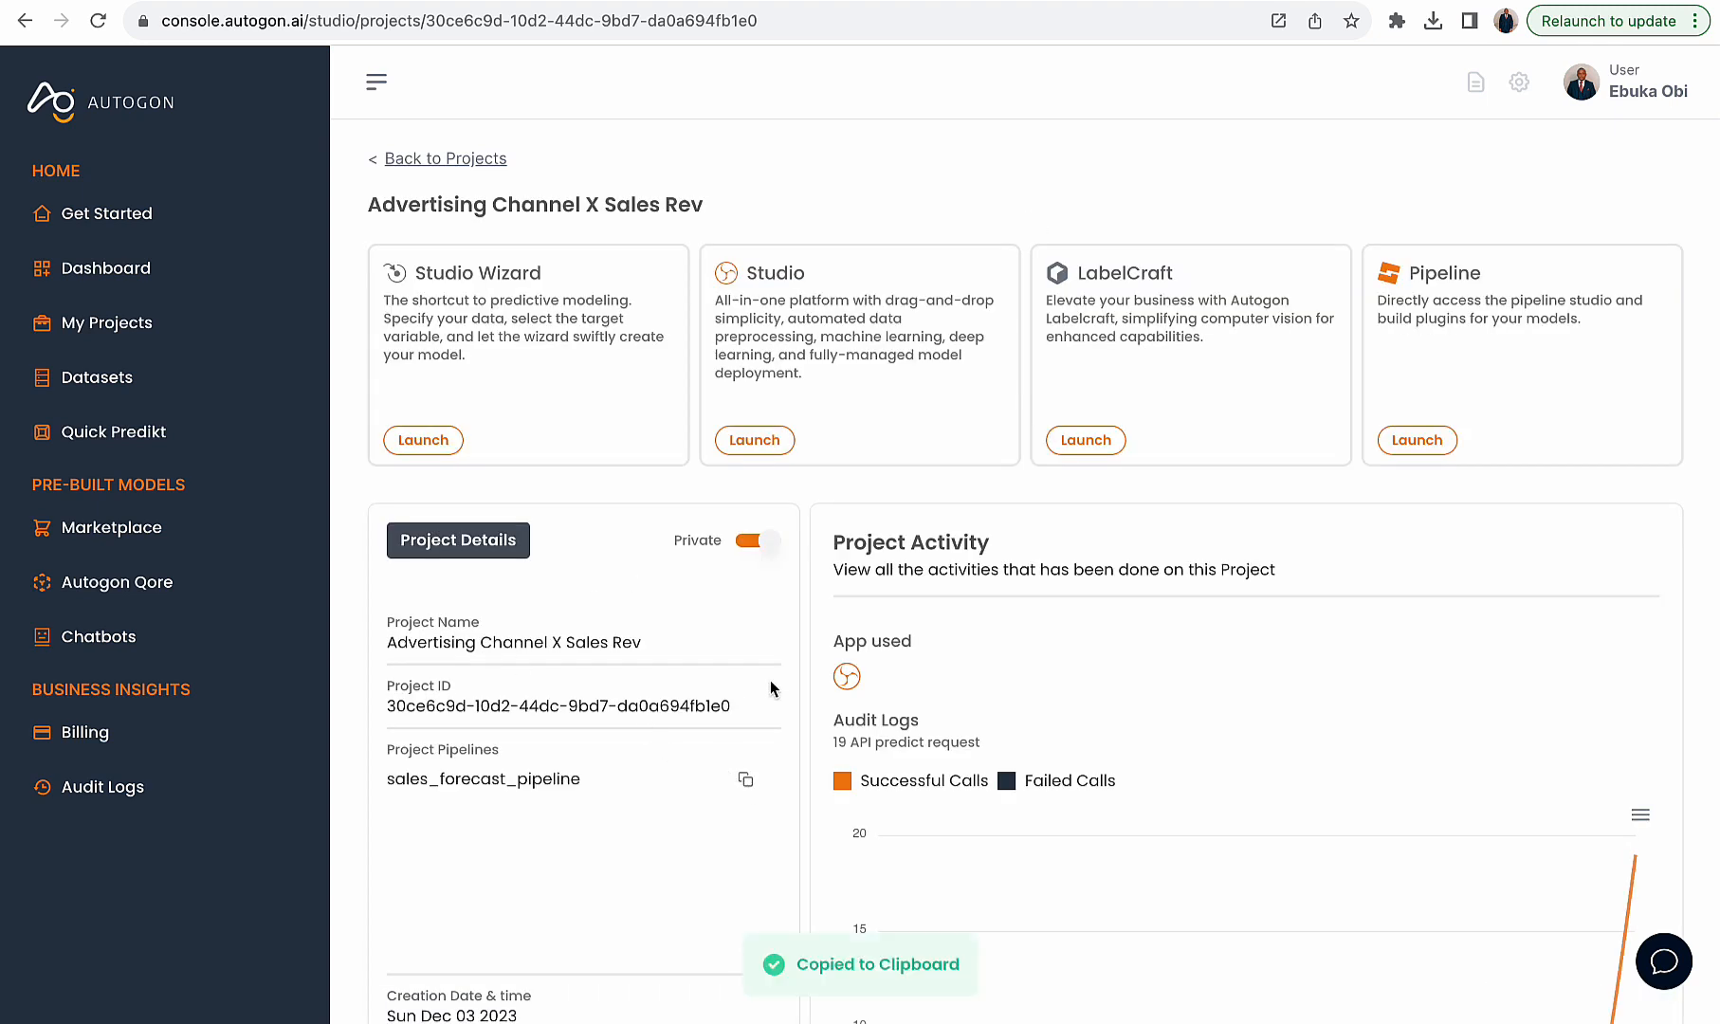
# - In Postman, replace the flow_id value with the copied pipeline ID and send the Pipeline Prediction request
pyautogui.hotkey('ctrl', 'Up')
pyautogui.click(1005, 35)
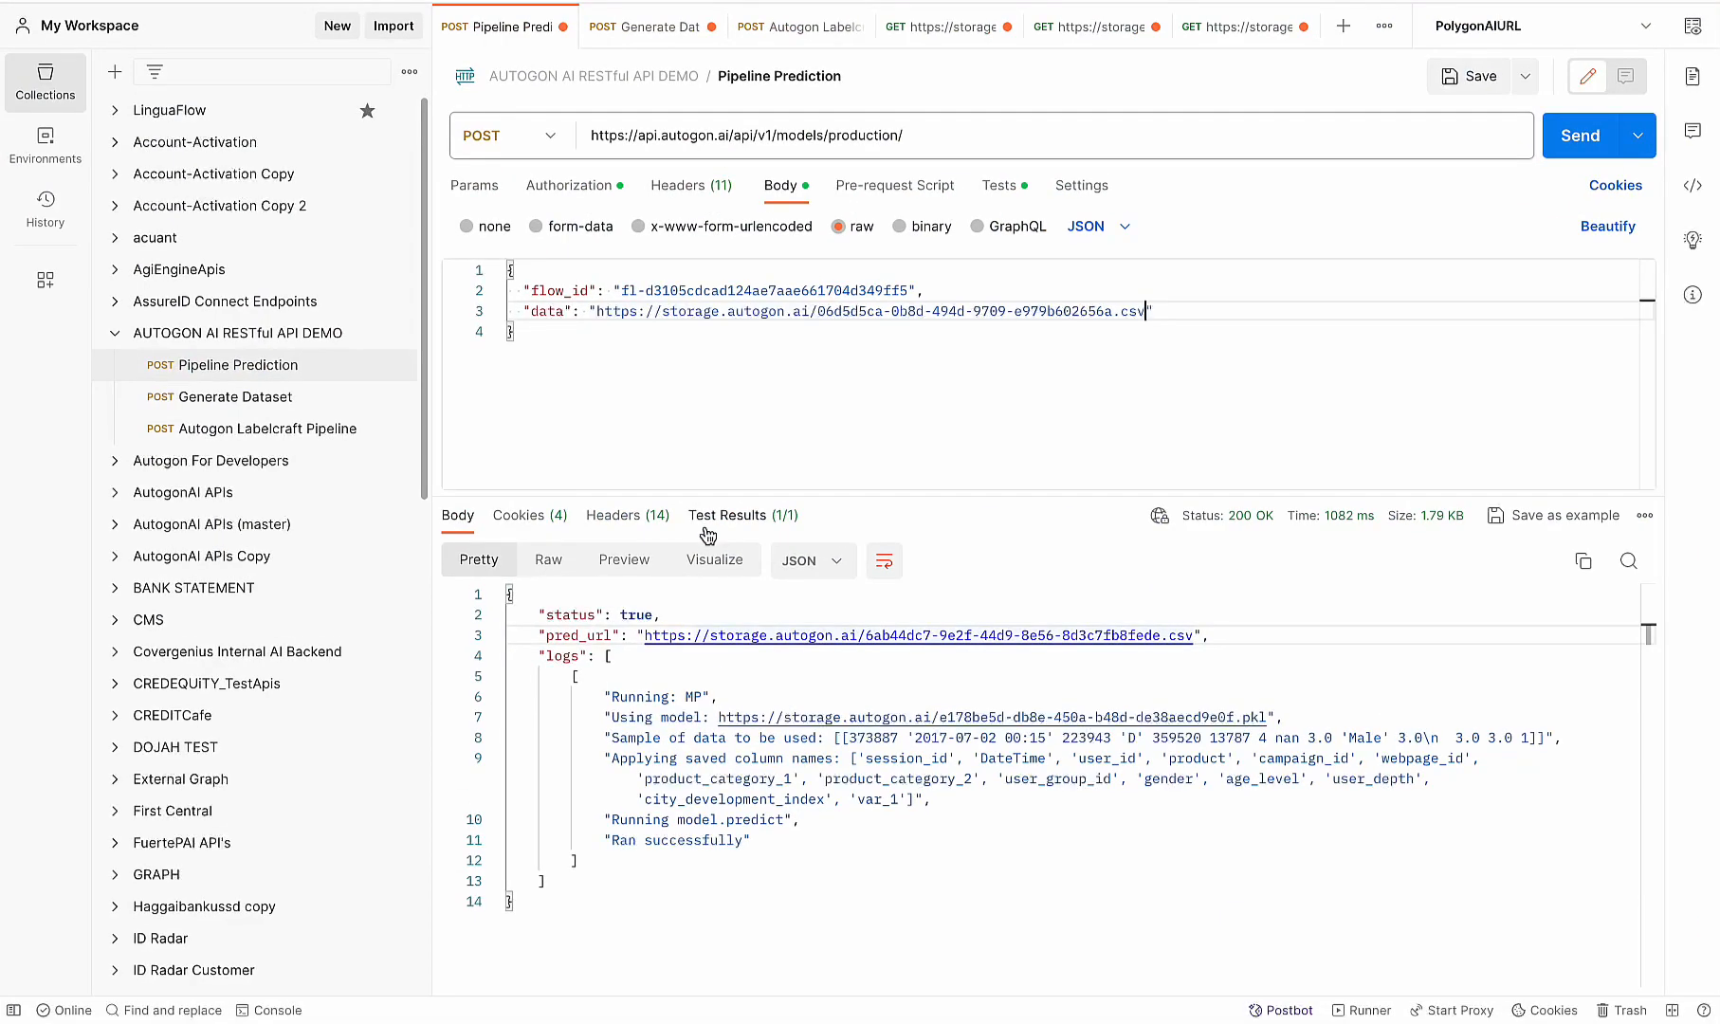
pyautogui.moveTo(908, 290); pyautogui.dragTo(615, 284)
pyautogui.press('BackSpace')
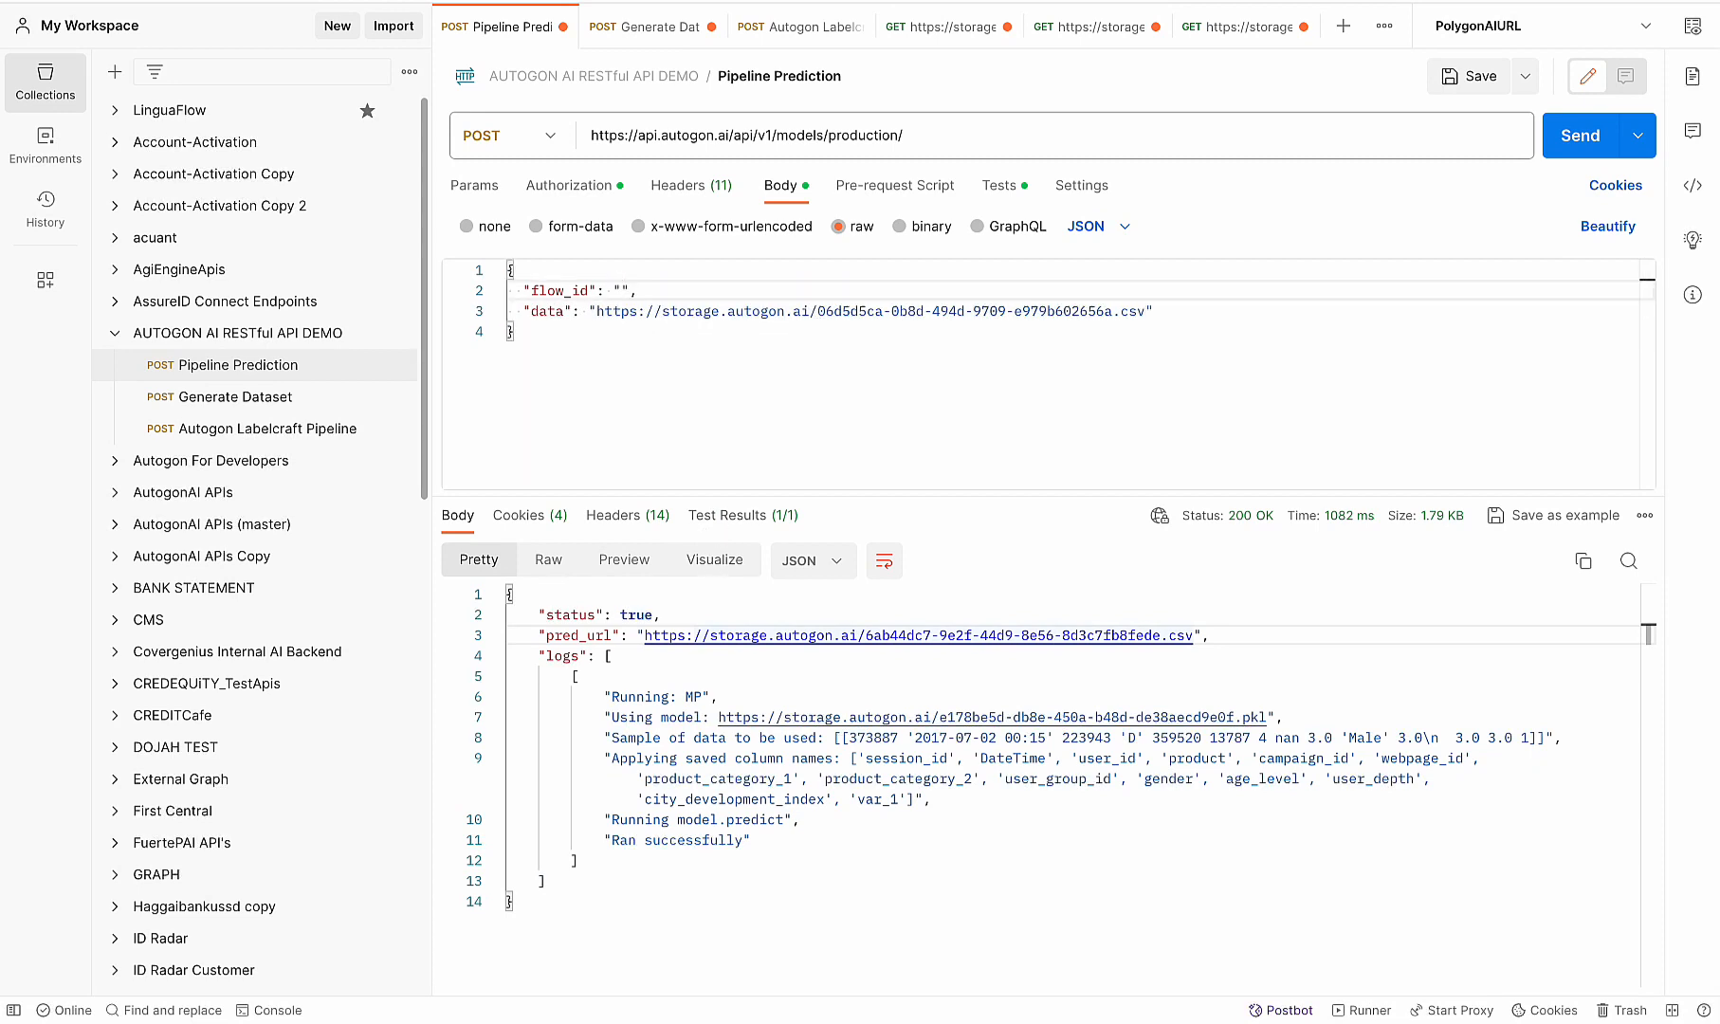
pyautogui.press('super+v')
pyautogui.click(1500, 135)
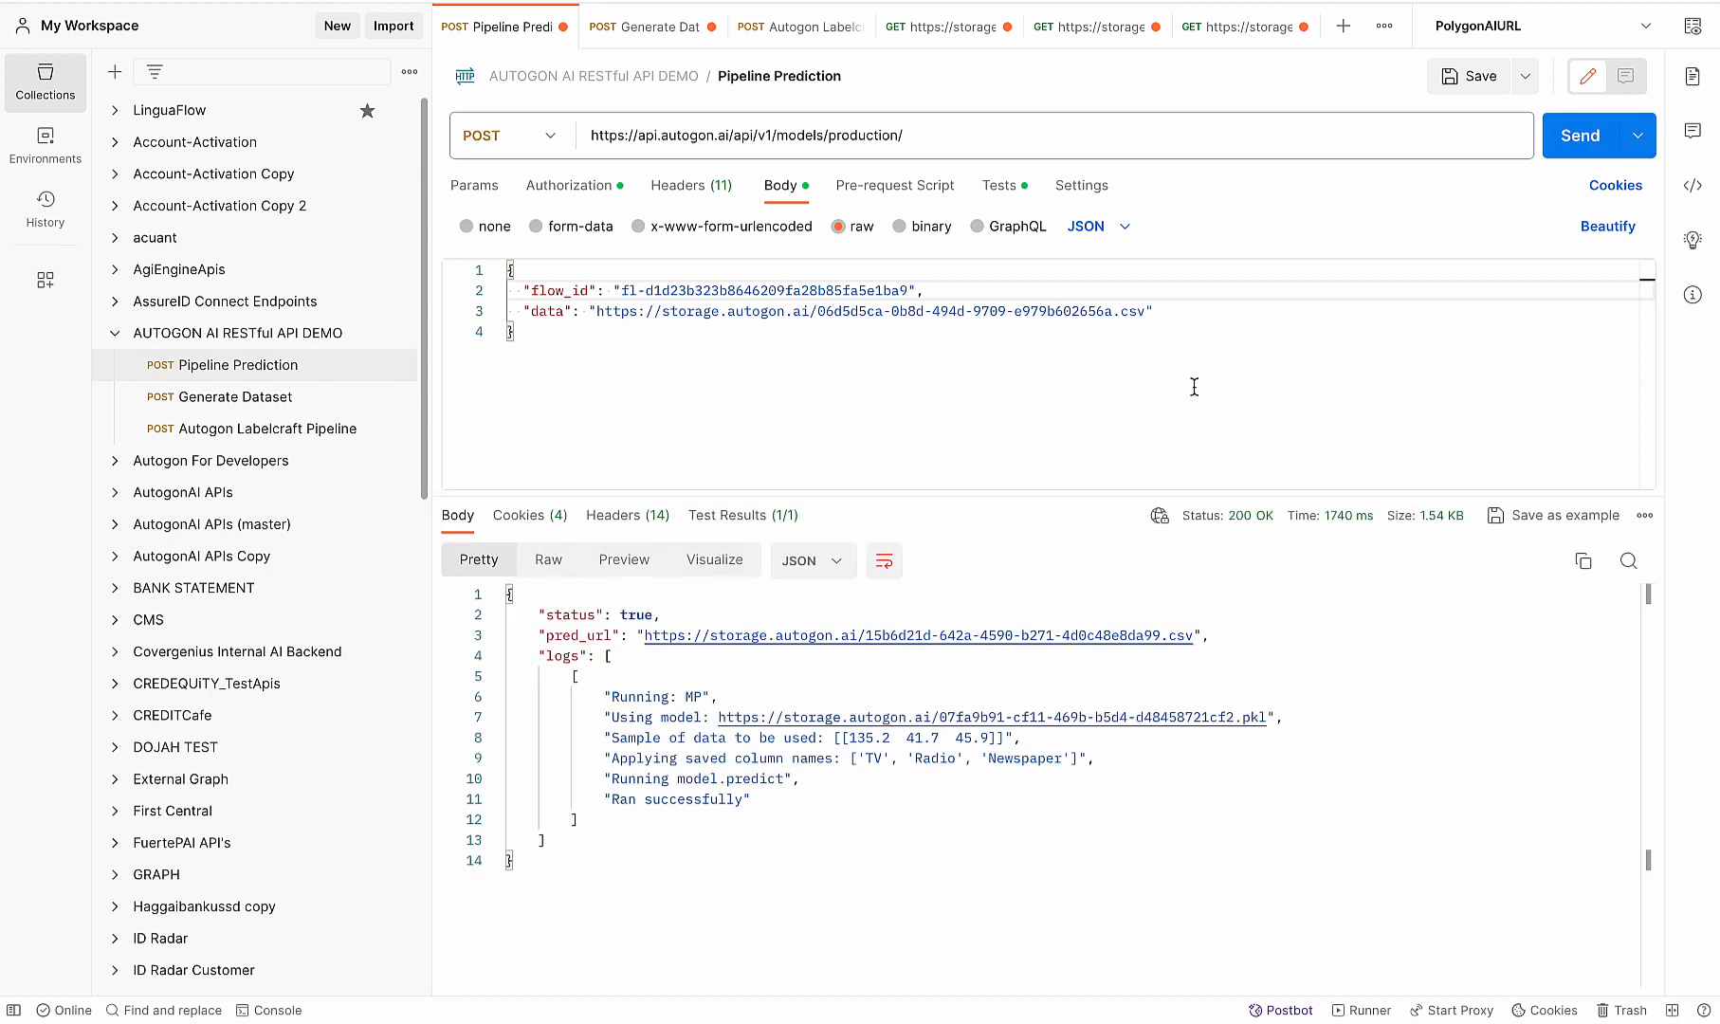
# - Open the returned pred_url link as a new request and send it to view the predicted sales value
pyautogui.click(791, 640)
pyautogui.click(791, 640)
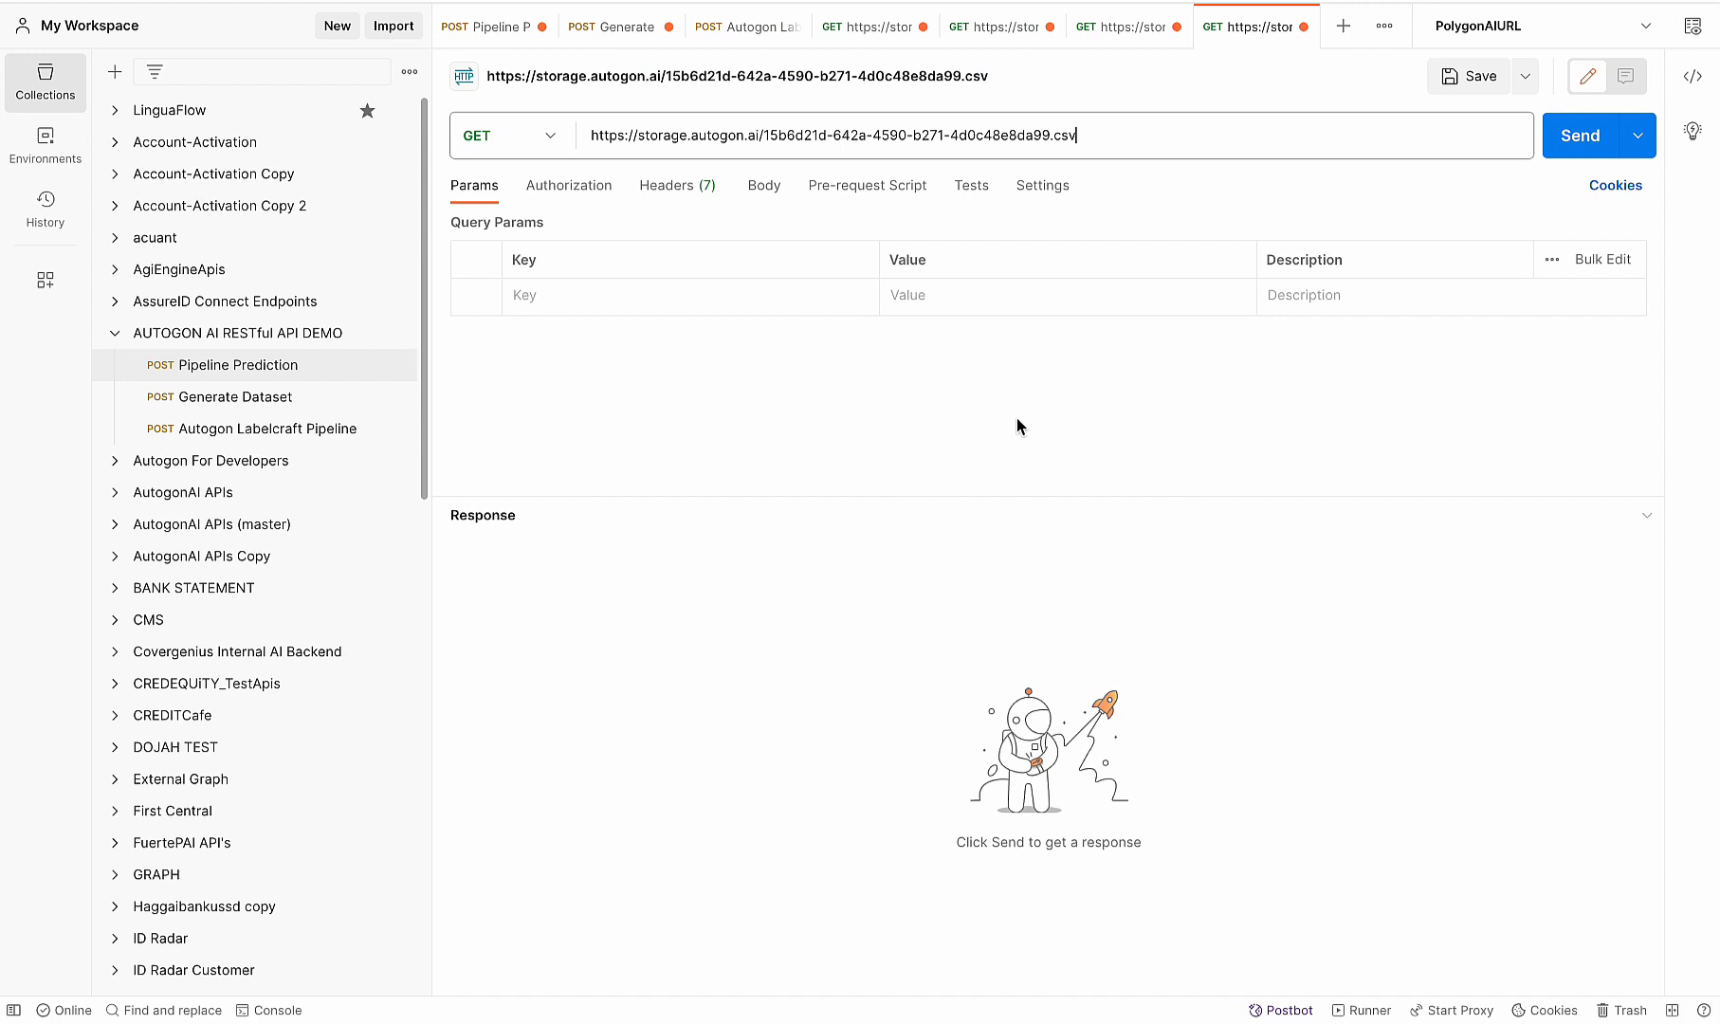
pyautogui.click(1578, 135)
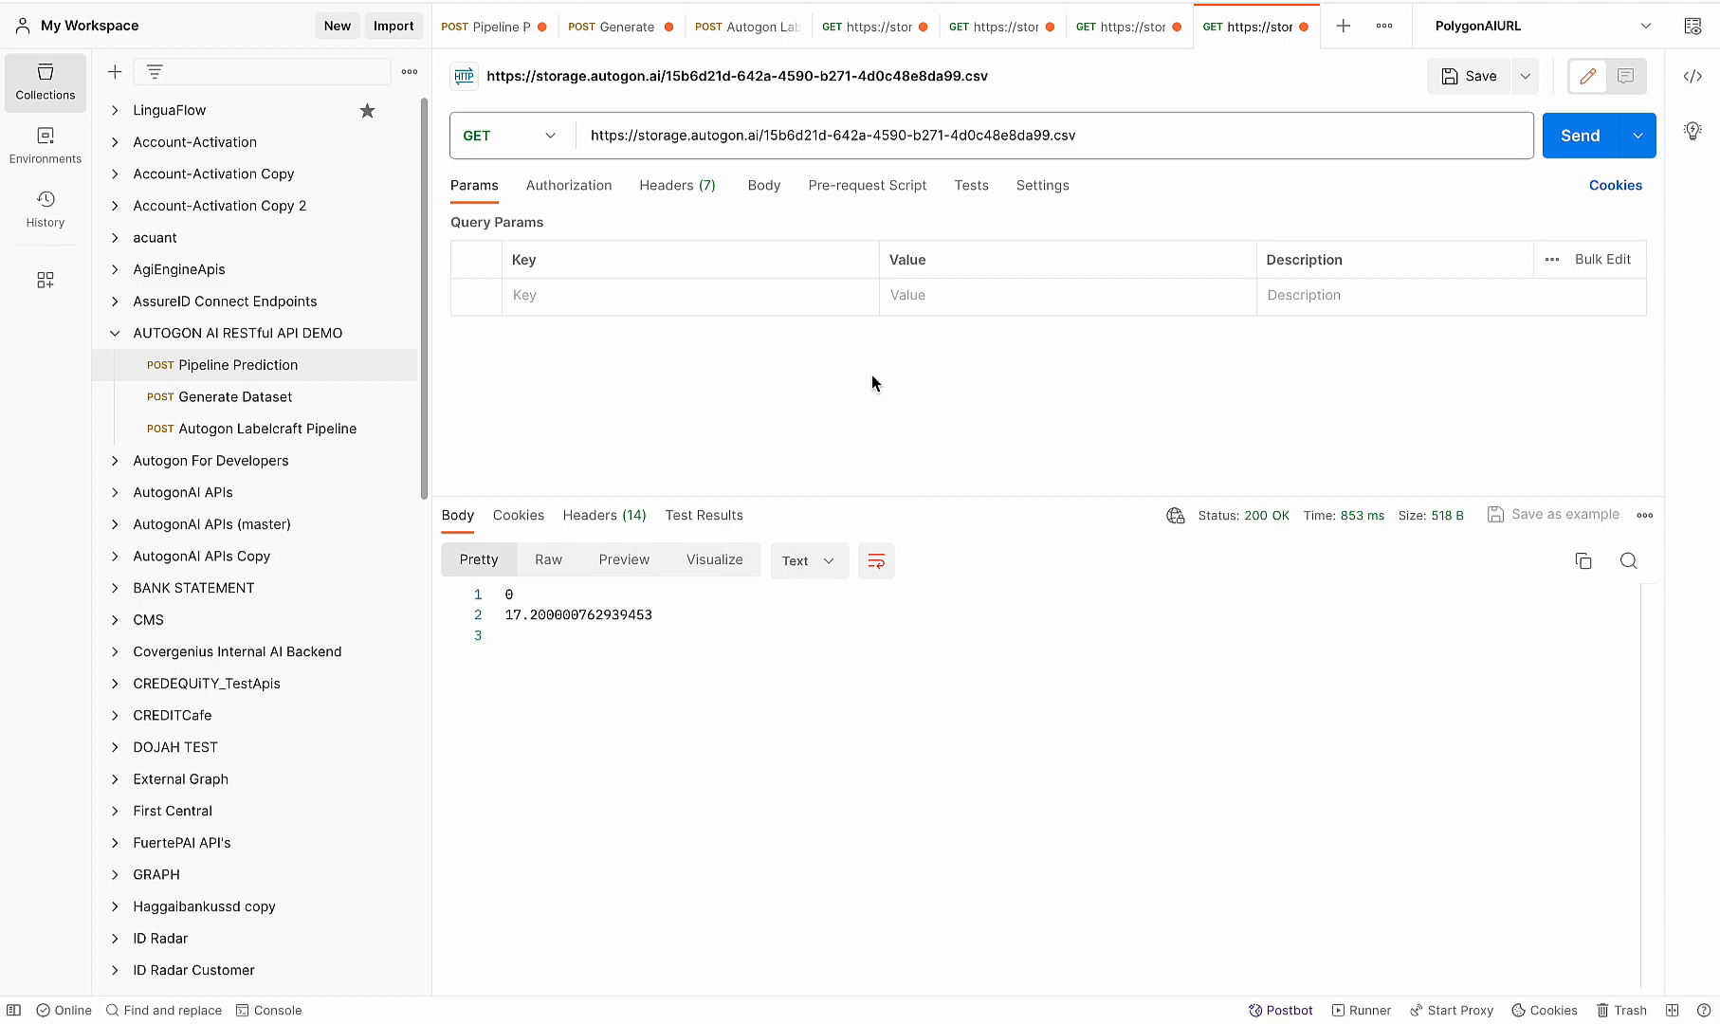
# - Return to the Autogon project, launch Studio Wizard and open the Sales_forecast model's prediction page
pyautogui.hotkey('ctrl', 'Up')
pyautogui.click(770, 292)
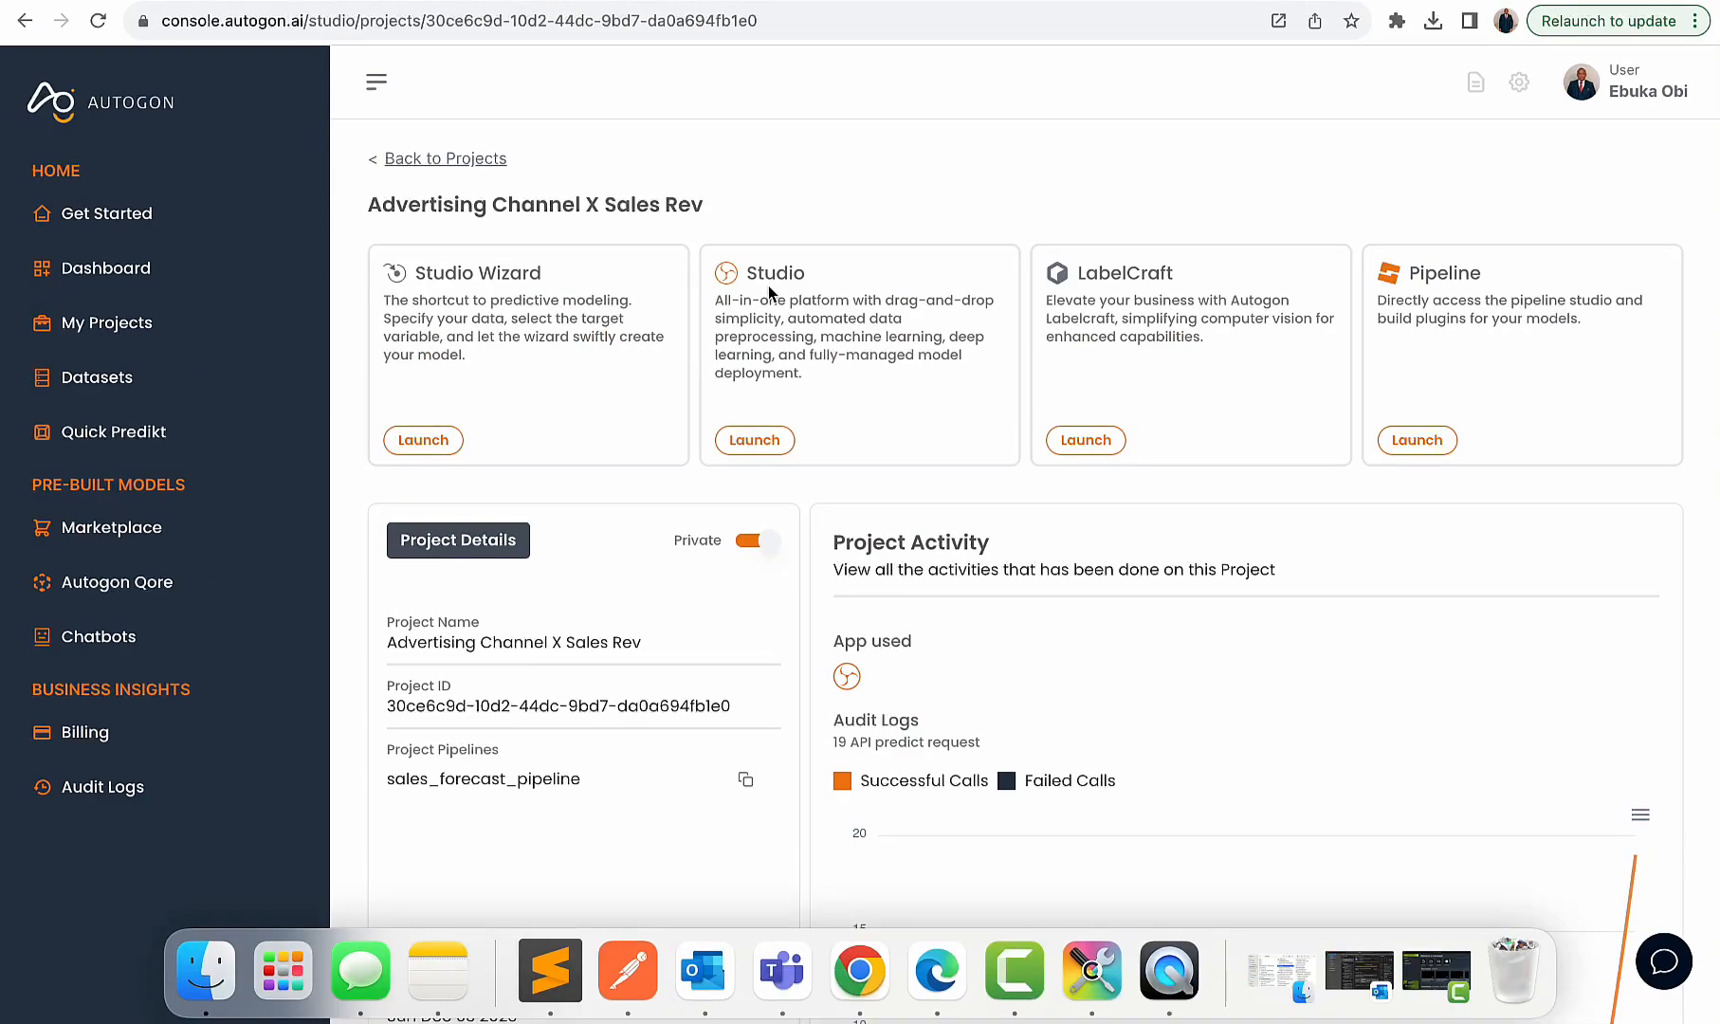
pyautogui.click(399, 438)
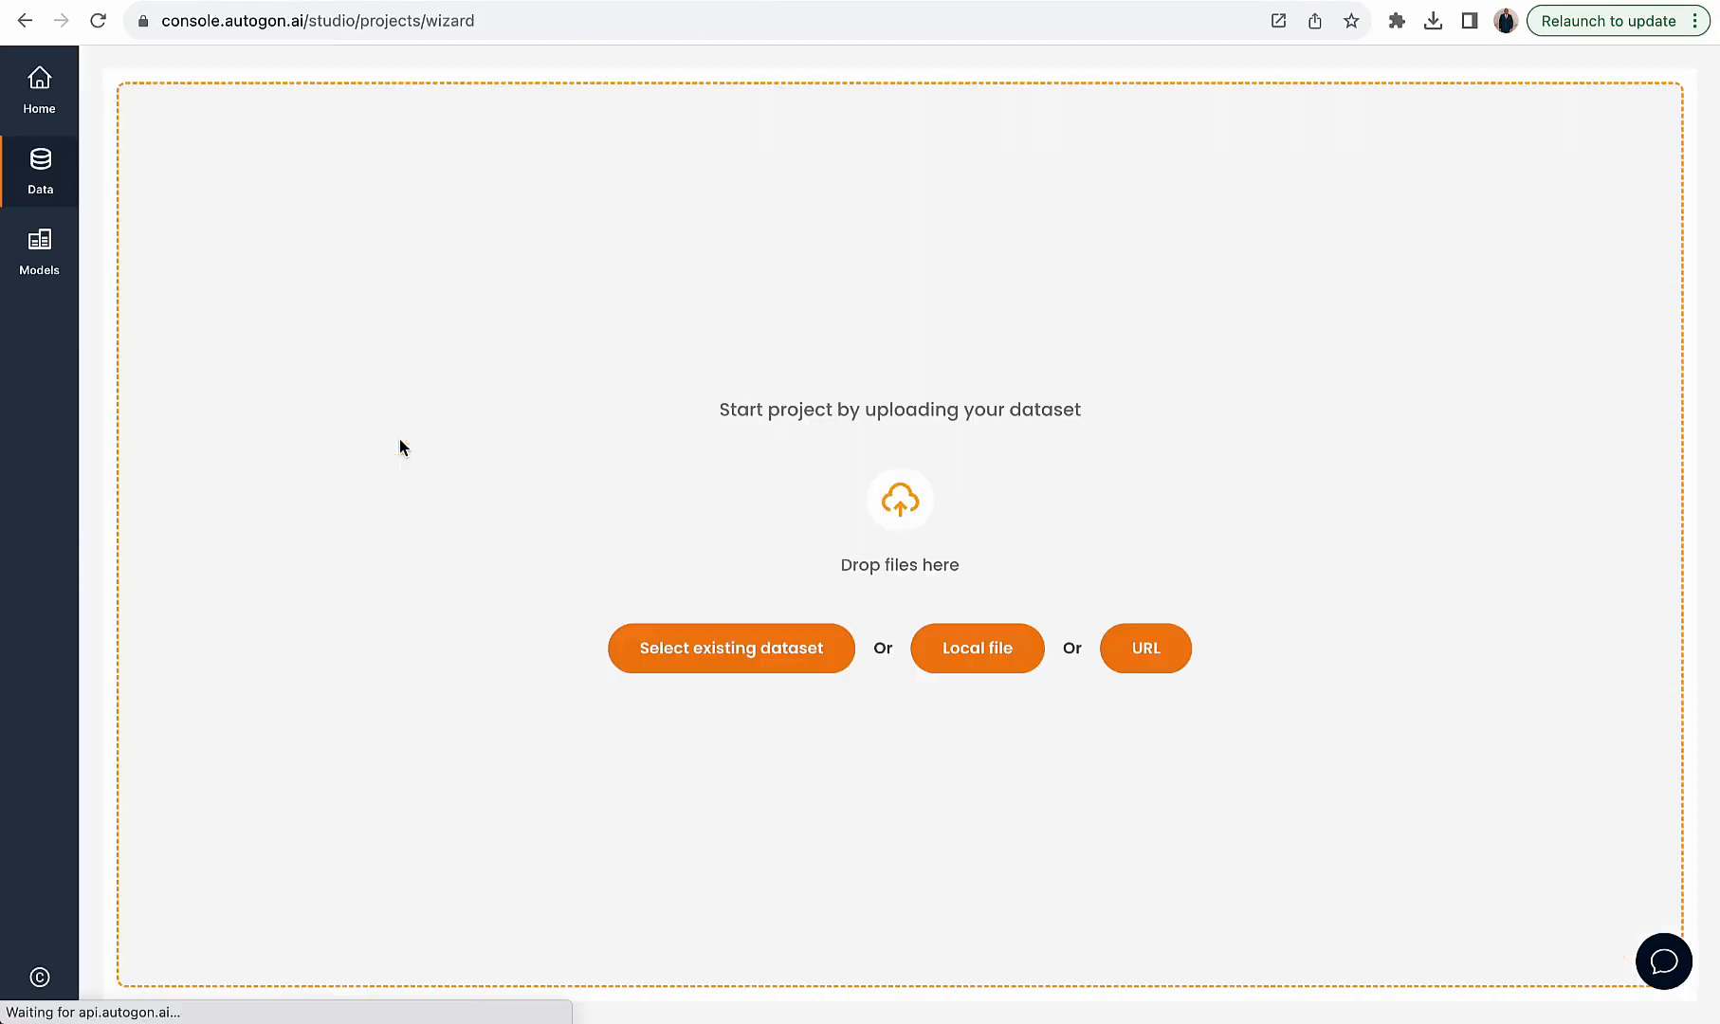
pyautogui.click(44, 256)
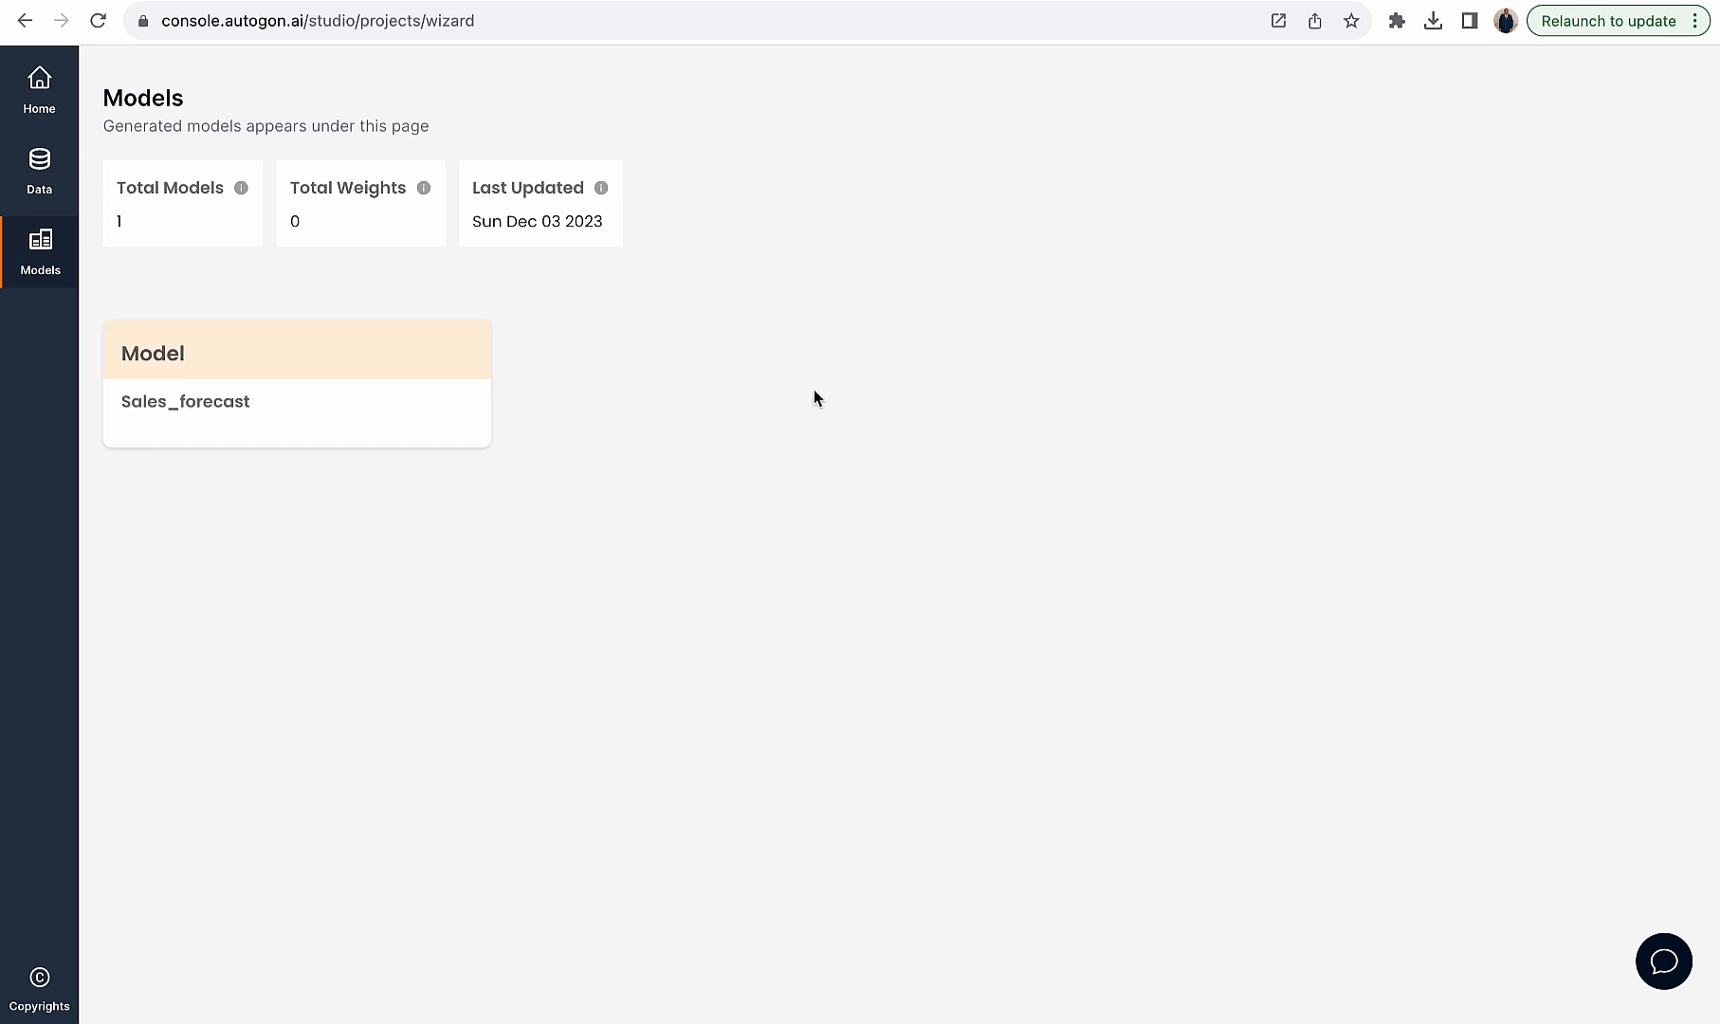
pyautogui.click(308, 422)
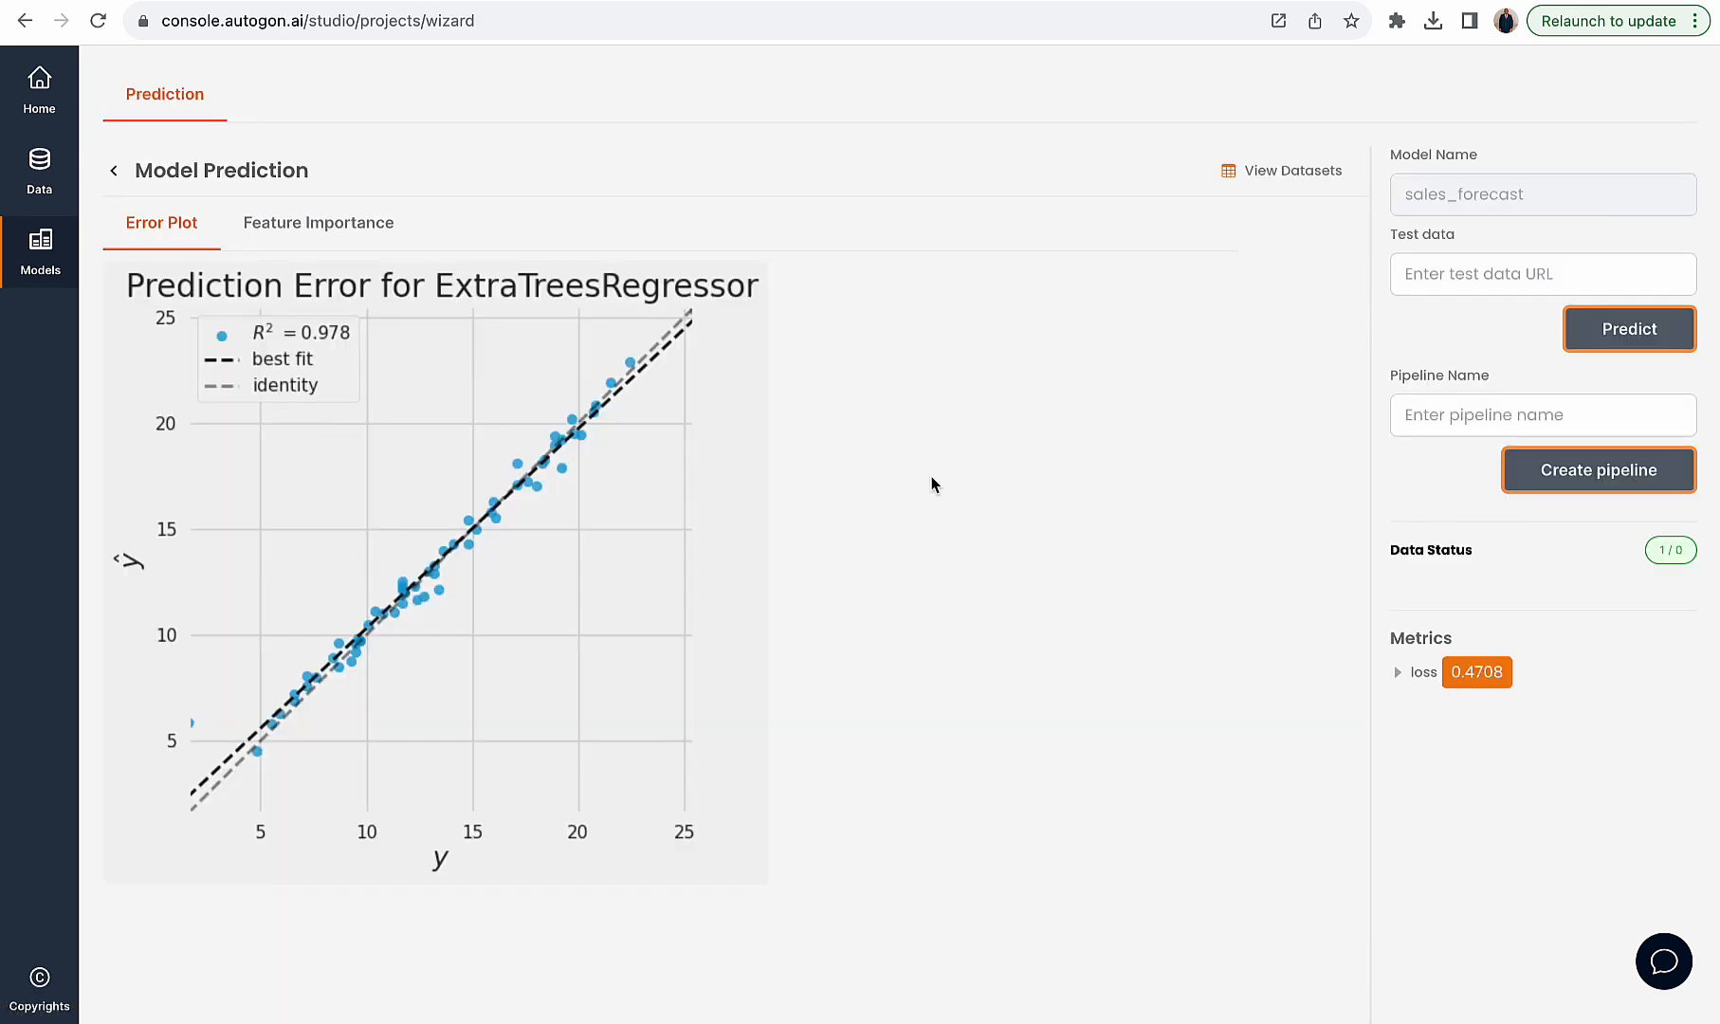